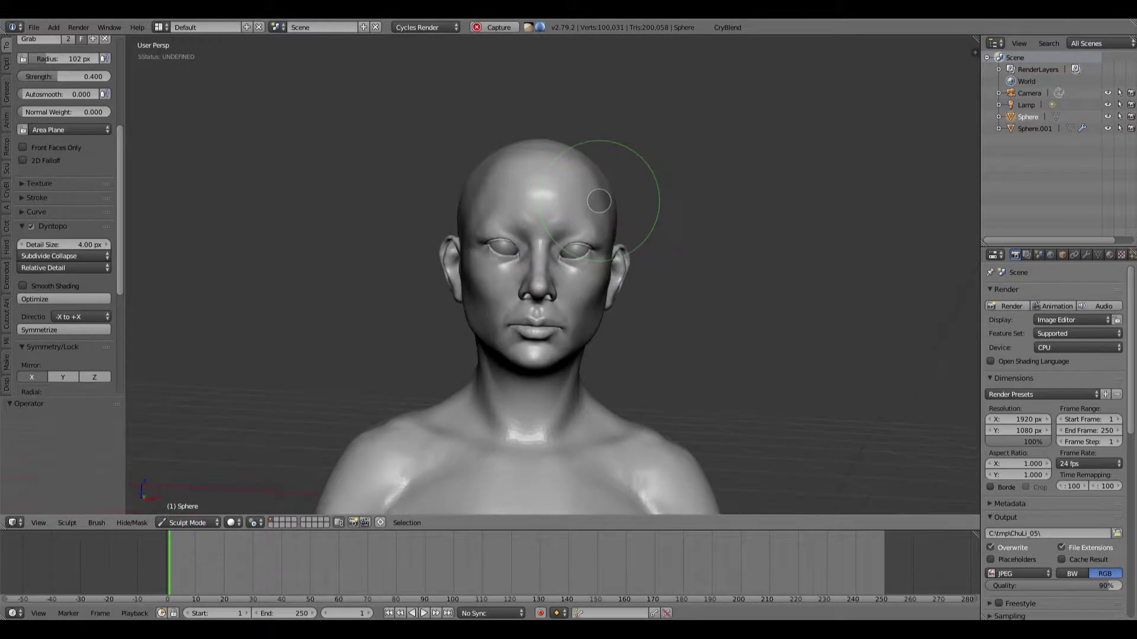
Adjust the lower face and jaw contour with the Grab brush at a radius of 198 px
{"action": "mouse_move", "coordinate": [612, 281]}
{"action": "middle_mouse_down"}
{"action": "mouse_move", "coordinate": [559, 208]}
{"action": "mouse_move", "coordinate": [617, 257]}
{"action": "mouse_move", "coordinate": [587, 238]}
{"action": "middle_mouse_up"}
{"action": "scroll", "coordinate": [617, 256], "scroll_direction": "up", "scroll_amount": 4}
{"action": "key", "text": "s"}
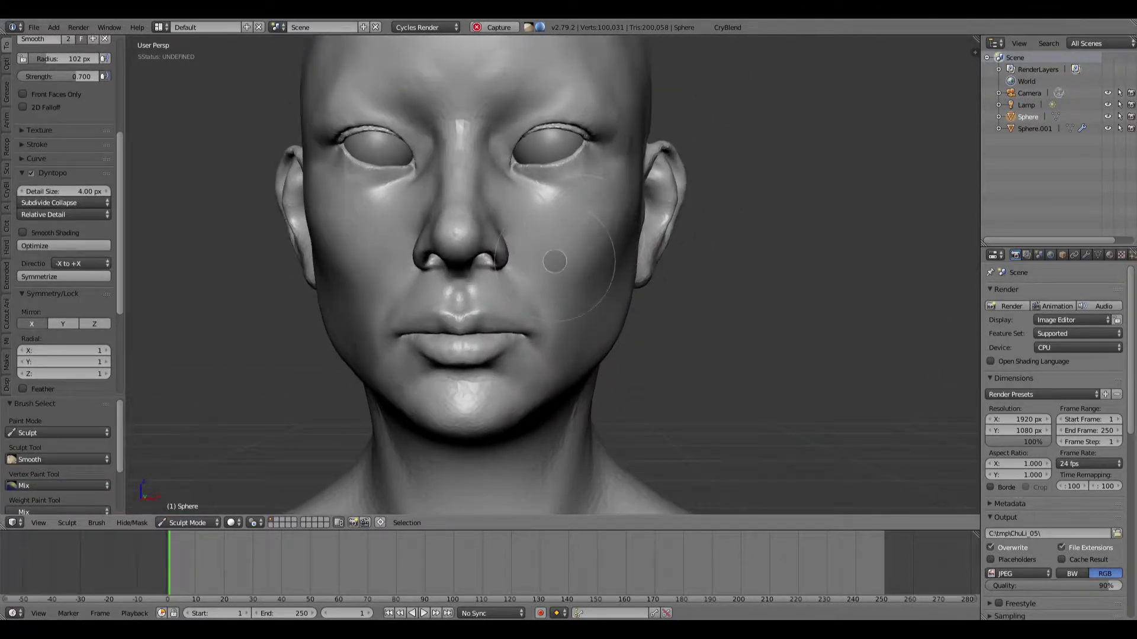
{"action": "key", "text": "g"}
{"action": "key", "text": "f"}
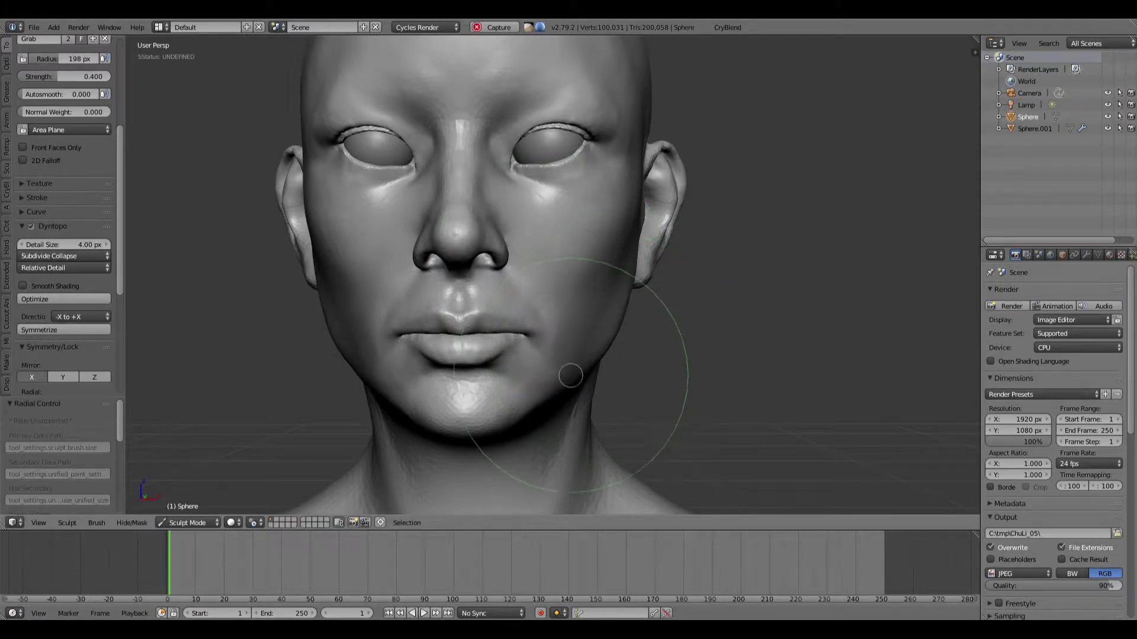
{"action": "mouse_move", "coordinate": [583, 339]}
{"action": "middle_mouse_down"}
{"action": "mouse_move", "coordinate": [592, 296]}
{"action": "mouse_move", "coordinate": [580, 317]}
{"action": "mouse_move", "coordinate": [612, 317]}
{"action": "mouse_move", "coordinate": [593, 309]}
{"action": "mouse_move", "coordinate": [374, 347]}
{"action": "mouse_move", "coordinate": [469, 294]}
{"action": "mouse_move", "coordinate": [596, 312]}
{"action": "mouse_move", "coordinate": [639, 260]}
{"action": "middle_mouse_up"}
{"action": "scroll", "coordinate": [403, 325], "scroll_direction": "down", "scroll_amount": 2}
{"action": "scroll", "coordinate": [639, 261], "scroll_direction": "down", "scroll_amount": 1}
{"action": "scroll", "coordinate": [639, 260], "scroll_direction": "up", "scroll_amount": 5}
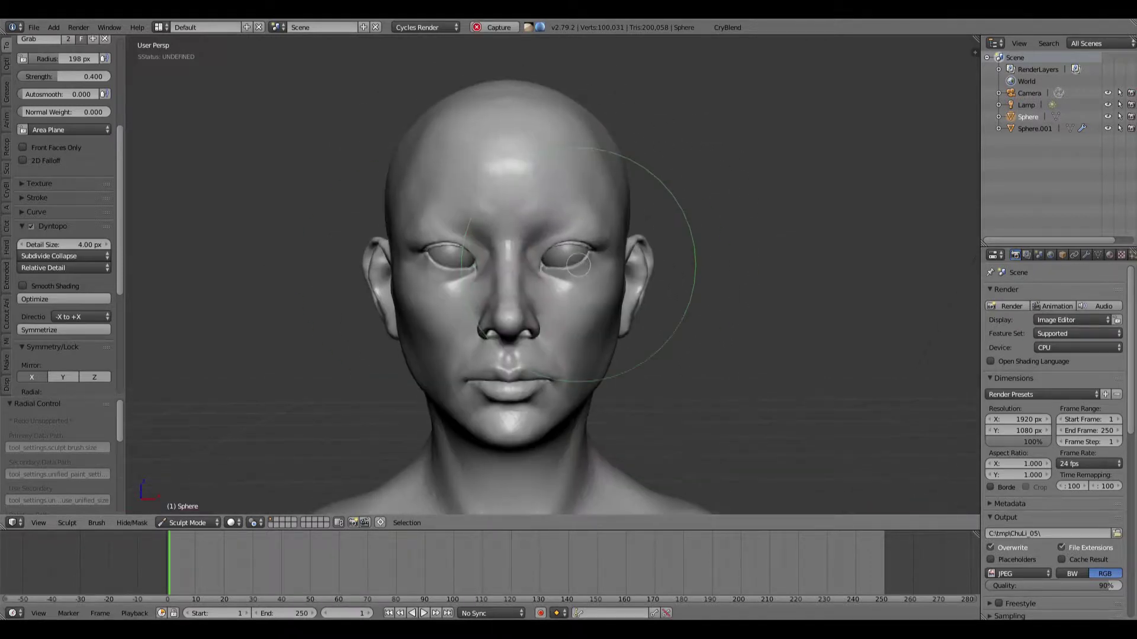
Refine the facial details with the Grab brush at a radius of 32 px and smooth the reworked area
{"action": "middle_click_drag", "start_coordinate": [492, 293], "coordinate": [557, 305]}
{"action": "key", "text": "s"}
{"action": "key", "text": "g"}
{"action": "mouse_move", "coordinate": [442, 320]}
{"action": "middle_mouse_down"}
{"action": "mouse_move", "coordinate": [475, 349]}
{"action": "mouse_move", "coordinate": [479, 195]}
{"action": "middle_mouse_up"}
{"action": "key", "text": "g"}
{"action": "key", "text": "f"}
{"action": "left_click", "coordinate": [504, 187]}
{"action": "mouse_move", "coordinate": [507, 186]}
{"action": "left_mouse_down", "text": "shift"}
{"action": "mouse_move", "coordinate": [515, 196]}
{"action": "mouse_move", "coordinate": [488, 232]}
{"action": "left_mouse_up", "text": "shift"}
{"action": "mouse_move", "coordinate": [516, 240]}
{"action": "middle_mouse_down"}
{"action": "mouse_move", "coordinate": [510, 294]}
{"action": "mouse_move", "coordinate": [513, 254]}
{"action": "middle_mouse_up"}
{"action": "scroll", "coordinate": [513, 255], "scroll_direction": "down", "scroll_amount": 3}
{"action": "middle_click_drag", "start_coordinate": [607, 180], "coordinate": [556, 175]}
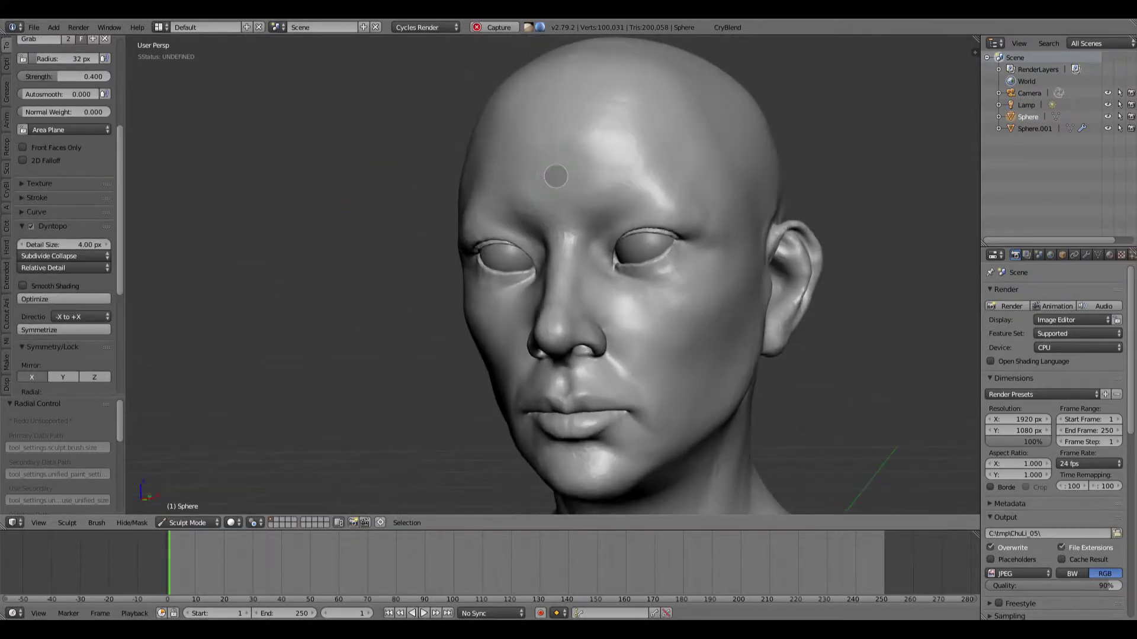
Reshape the temple beside the outer eye corner and the side of the head with the Grab brush at 100 px
{"action": "scroll", "coordinate": [556, 175], "scroll_direction": "up", "scroll_amount": 5}
{"action": "mouse_move", "coordinate": [462, 314]}
{"action": "middle_mouse_down"}
{"action": "mouse_move", "coordinate": [510, 322]}
{"action": "mouse_move", "coordinate": [527, 296]}
{"action": "middle_mouse_up"}
{"action": "key", "text": "f"}
{"action": "left_click", "coordinate": [462, 226]}
{"action": "left_click", "coordinate": [424, 260]}
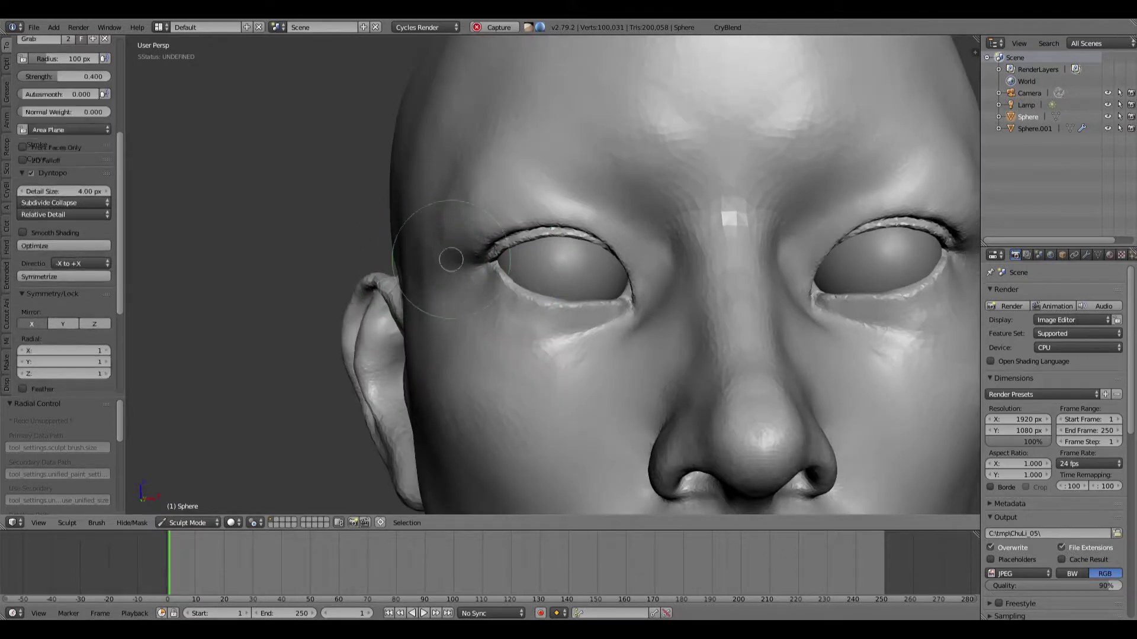
{"action": "scroll", "coordinate": [464, 211], "scroll_direction": "down", "scroll_amount": 5}
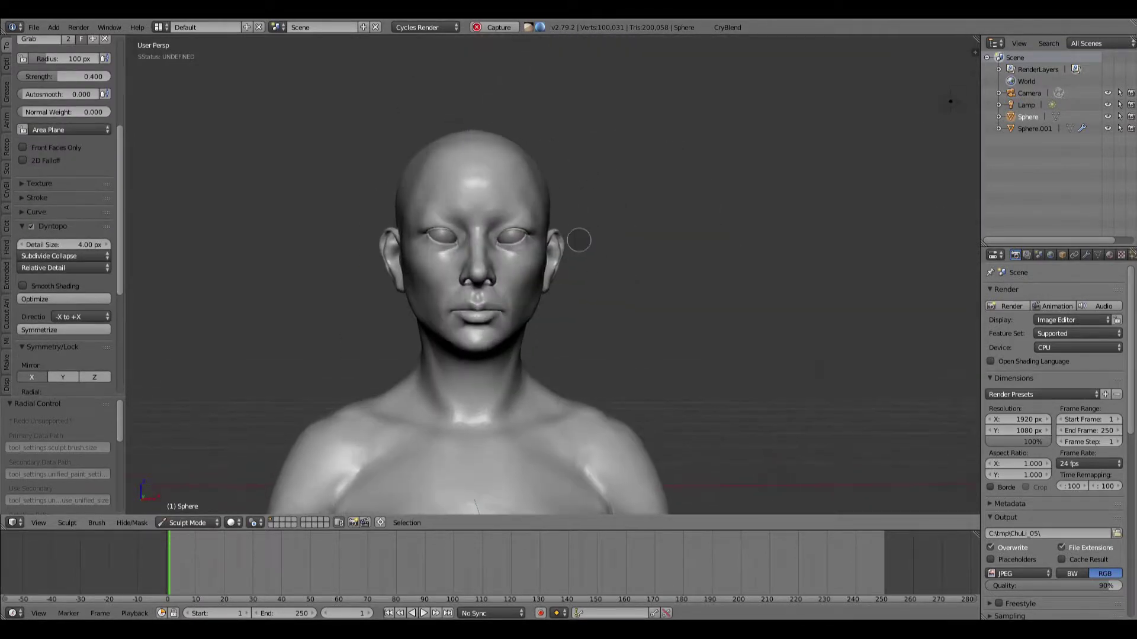
{"action": "key", "text": "f"}
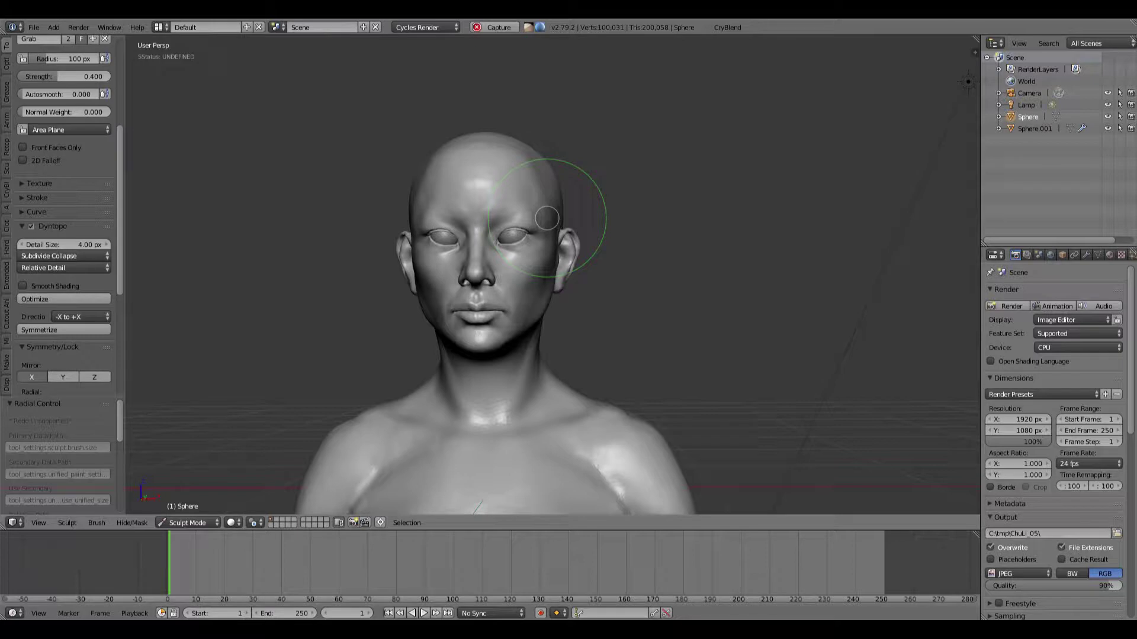
{"action": "left_click", "coordinate": [547, 218]}
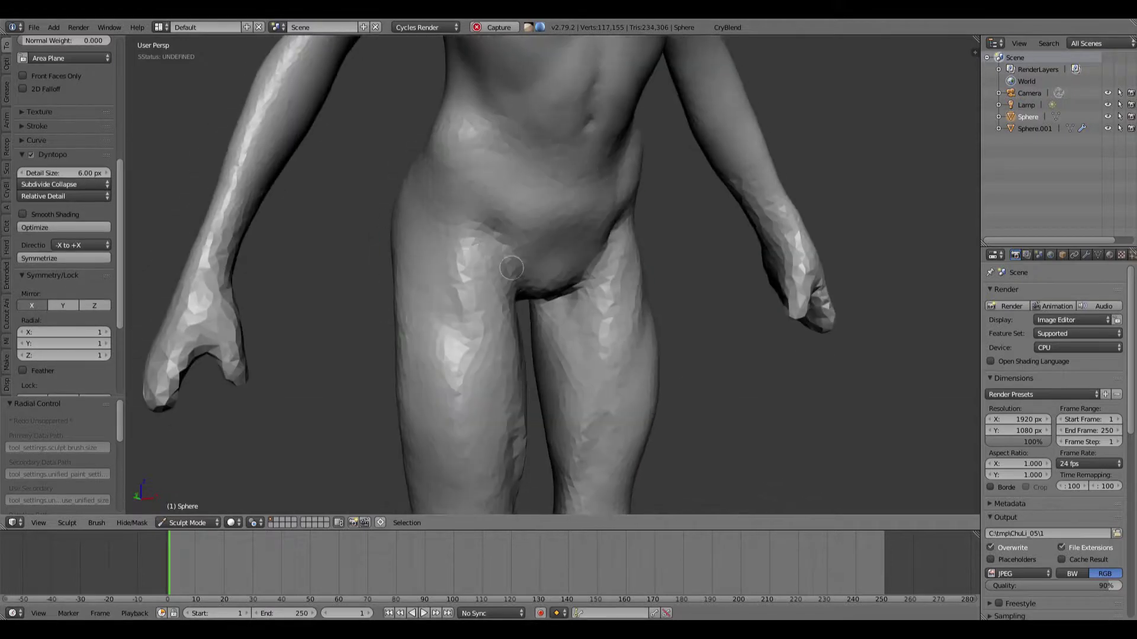
Sculpt the pelvis and lower abdomen forms with the additive brush at a dyntopo detail size of 6 px
{"action": "key", "text": "f"}
{"action": "middle_click_drag", "start_coordinate": [566, 241], "coordinate": [539, 237]}
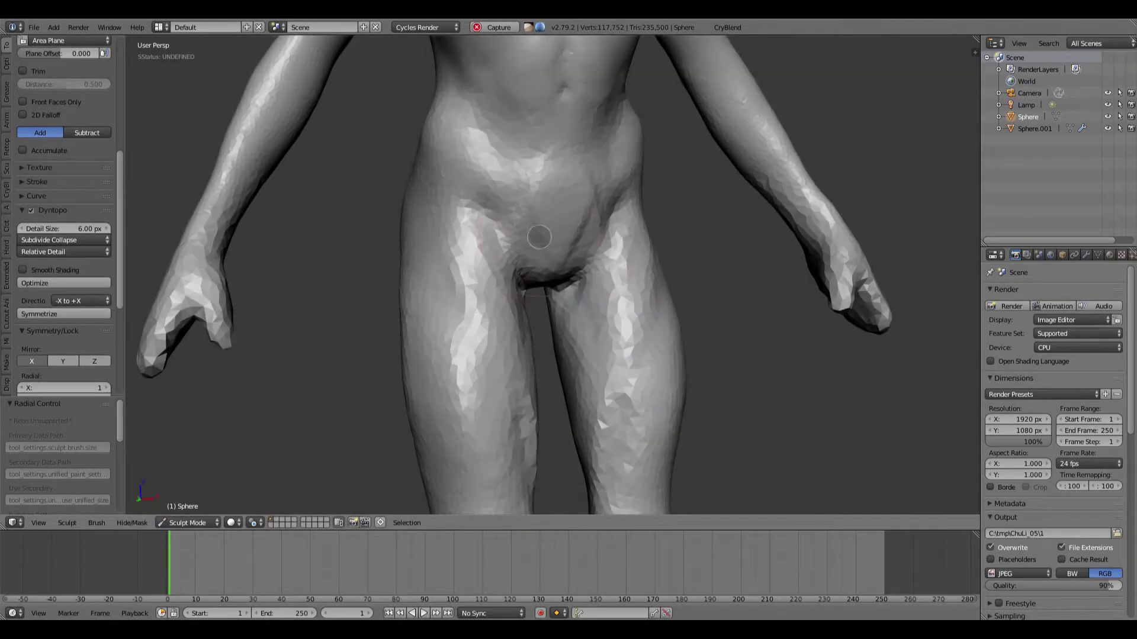
{"action": "middle_click_drag", "start_coordinate": [507, 188], "coordinate": [542, 246]}
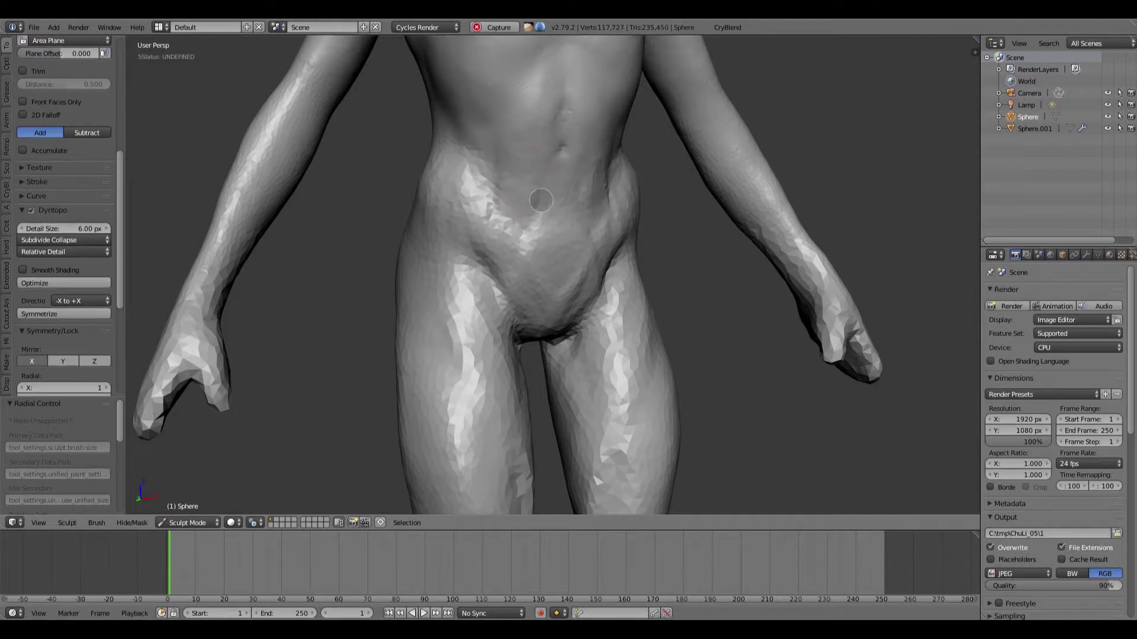
{"action": "mouse_move", "coordinate": [541, 200]}
{"action": "middle_mouse_down"}
{"action": "mouse_move", "coordinate": [551, 193]}
{"action": "mouse_move", "coordinate": [539, 211]}
{"action": "middle_mouse_up"}
{"action": "left_click_drag", "start_coordinate": [538, 211], "coordinate": [562, 203]}
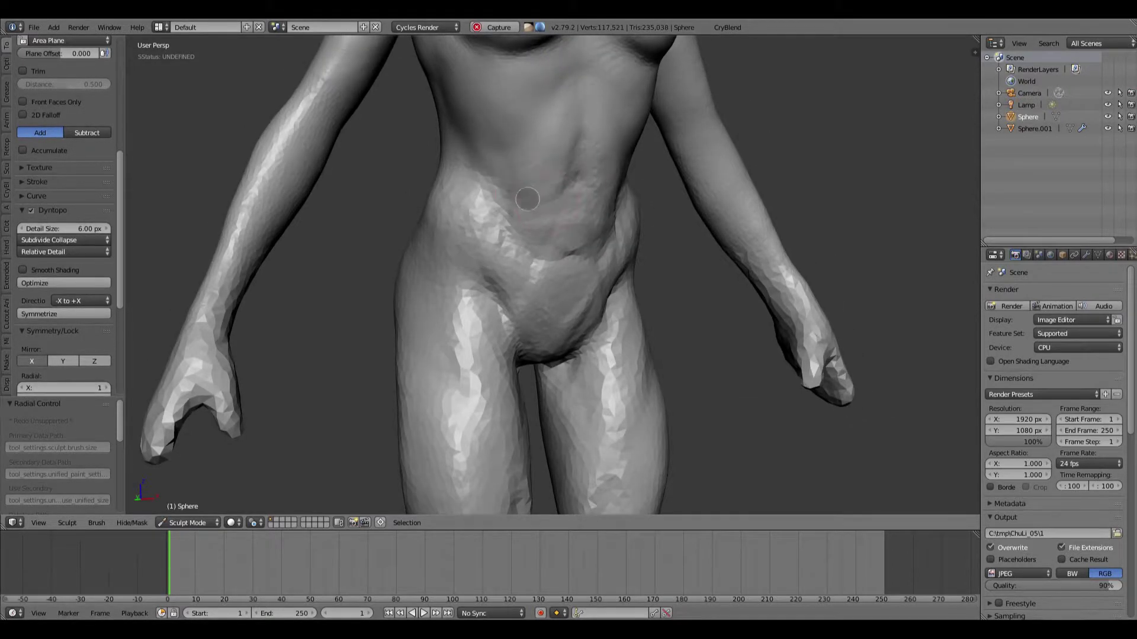
Define the side of the waist and smooth its surface below the ribcage
{"action": "middle_click_drag", "start_coordinate": [601, 231], "coordinate": [485, 172]}
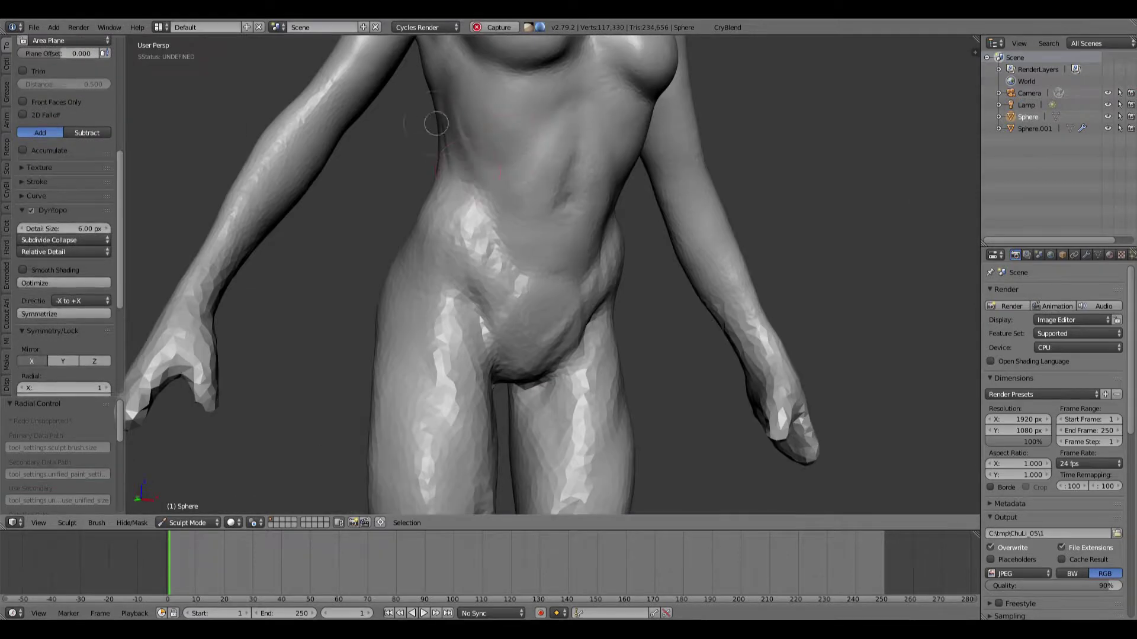
{"action": "left_click_drag", "start_coordinate": [436, 123], "coordinate": [448, 155], "text": "shift"}
{"action": "middle_click_drag", "start_coordinate": [448, 155], "coordinate": [403, 159]}
{"action": "scroll", "coordinate": [503, 196], "scroll_direction": "down", "scroll_amount": 4}
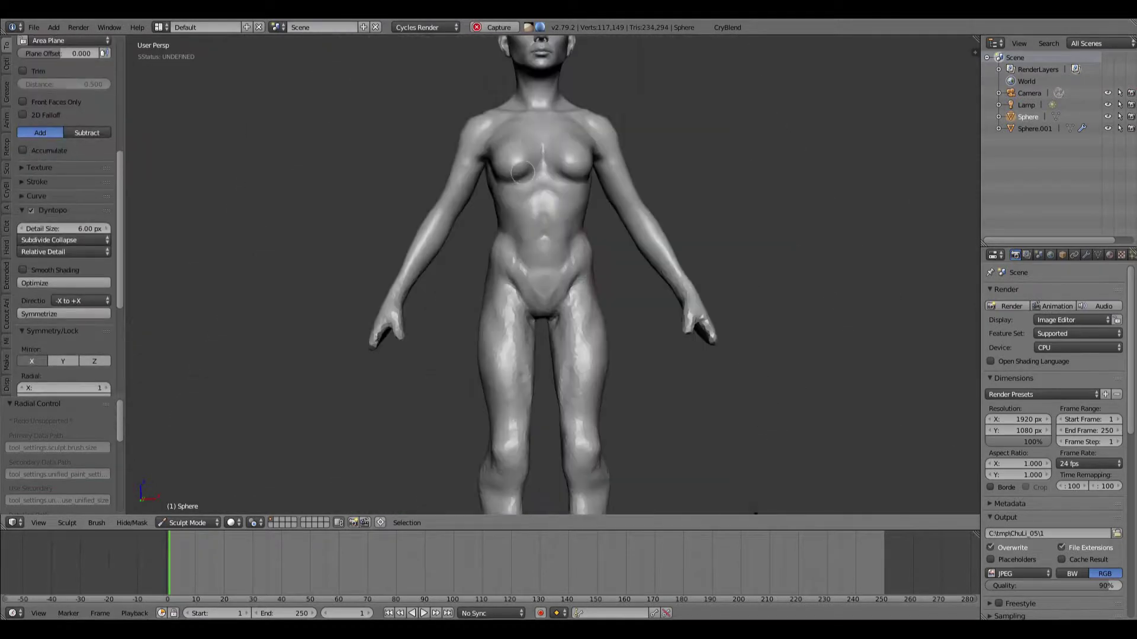
Reshape the outer hips and upper thighs from the front with a resized Grab brush
{"action": "mouse_move", "coordinate": [546, 284]}
{"action": "middle_mouse_down", "text": "shift"}
{"action": "mouse_move", "coordinate": [546, 202]}
{"action": "mouse_move", "coordinate": [550, 235]}
{"action": "mouse_move", "coordinate": [549, 223]}
{"action": "middle_mouse_up", "text": "shift"}
{"action": "scroll", "coordinate": [546, 208], "scroll_direction": "up", "scroll_amount": 1}
{"action": "key", "text": "g"}
{"action": "key", "text": "f"}
{"action": "left_click", "coordinate": [543, 207]}
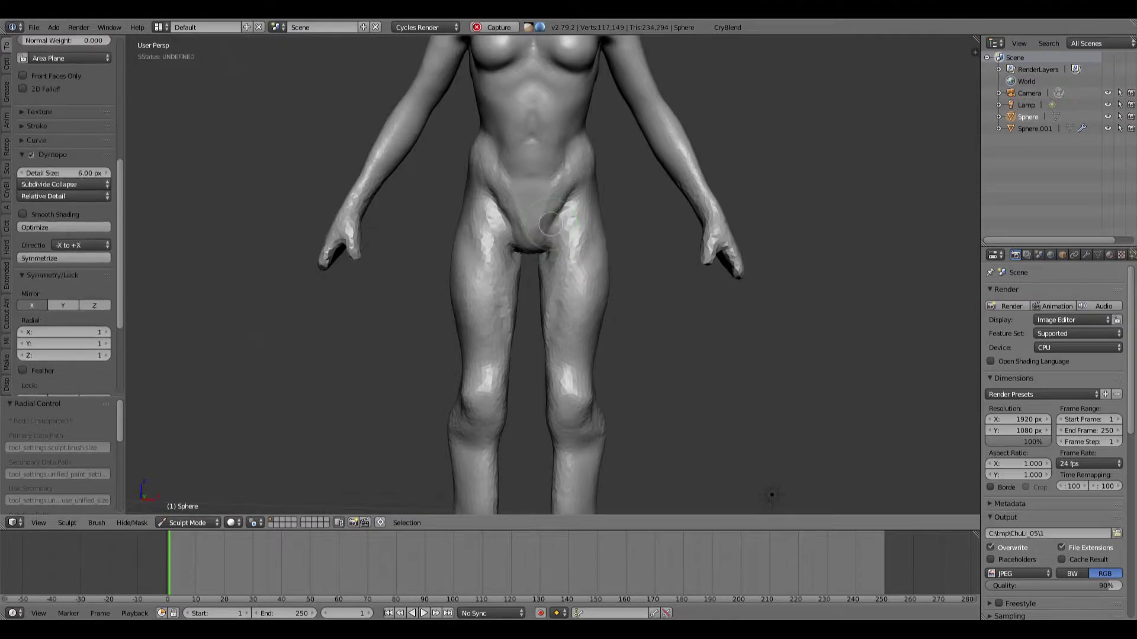
{"action": "left_click", "coordinate": [597, 261]}
{"action": "mouse_move", "coordinate": [600, 171]}
{"action": "middle_mouse_down", "text": "shift"}
{"action": "mouse_move", "coordinate": [604, 231]}
{"action": "mouse_move", "coordinate": [598, 198]}
{"action": "middle_mouse_up", "text": "shift"}
Reshape the buttocks and the fold above the thighs with the Grab brush, adjusting its radius as needed
{"action": "mouse_move", "coordinate": [417, 296]}
{"action": "middle_mouse_down"}
{"action": "mouse_move", "coordinate": [484, 294]}
{"action": "mouse_move", "coordinate": [450, 267]}
{"action": "middle_mouse_up"}
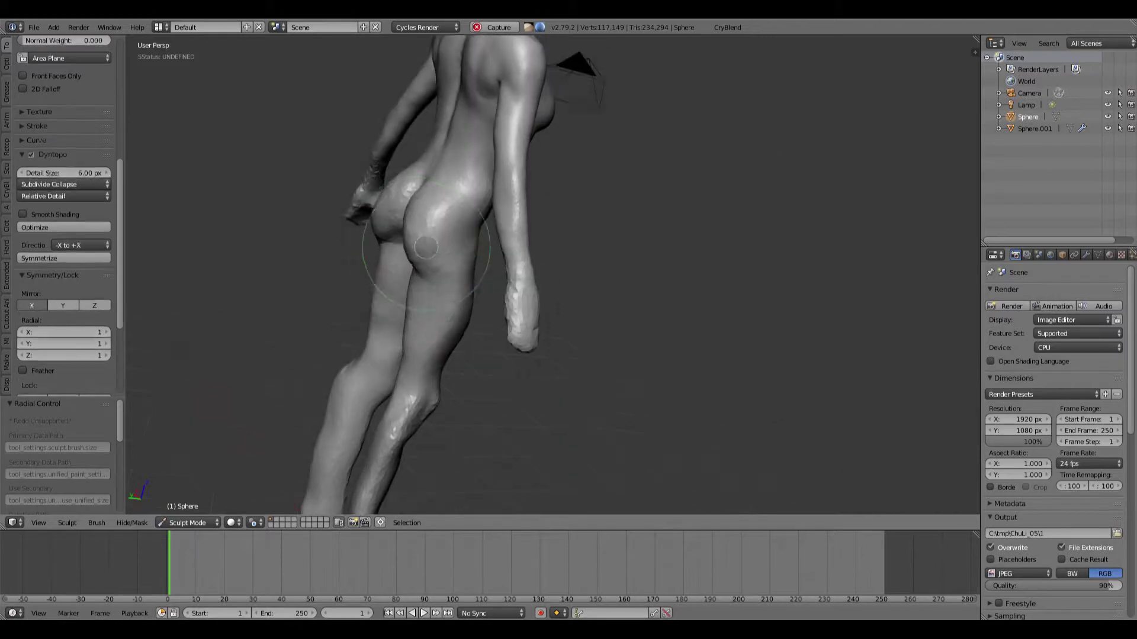
{"action": "middle_click_drag", "start_coordinate": [426, 260], "coordinate": [413, 239]}
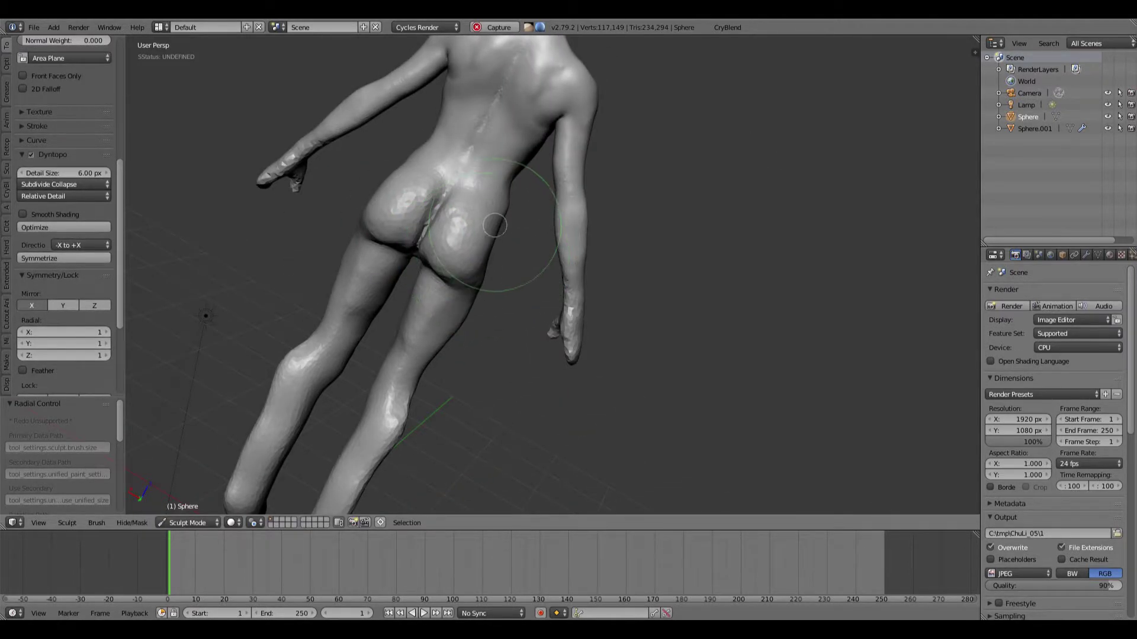
{"action": "mouse_move", "coordinate": [458, 190]}
{"action": "middle_mouse_down"}
{"action": "mouse_move", "coordinate": [368, 207]}
{"action": "mouse_move", "coordinate": [463, 205]}
{"action": "middle_mouse_up"}
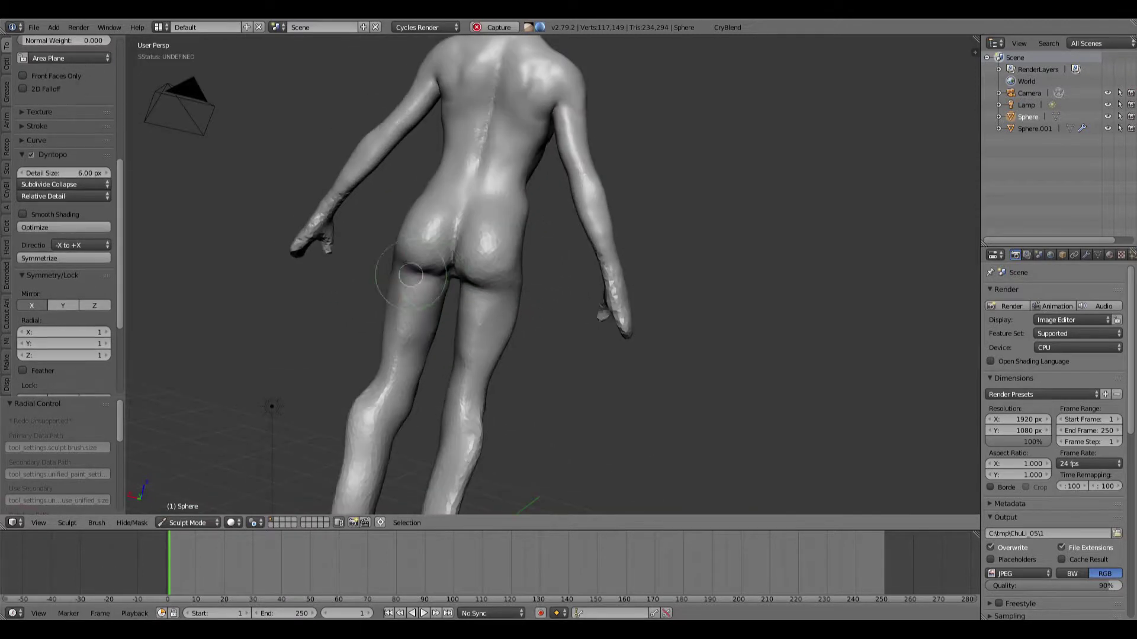
{"action": "mouse_move", "coordinate": [410, 275]}
{"action": "middle_mouse_down"}
{"action": "mouse_move", "coordinate": [508, 256]}
{"action": "mouse_move", "coordinate": [454, 274]}
{"action": "mouse_move", "coordinate": [541, 276]}
{"action": "mouse_move", "coordinate": [445, 325]}
{"action": "middle_mouse_up"}
{"action": "key", "text": "f"}
{"action": "left_click", "coordinate": [485, 274]}
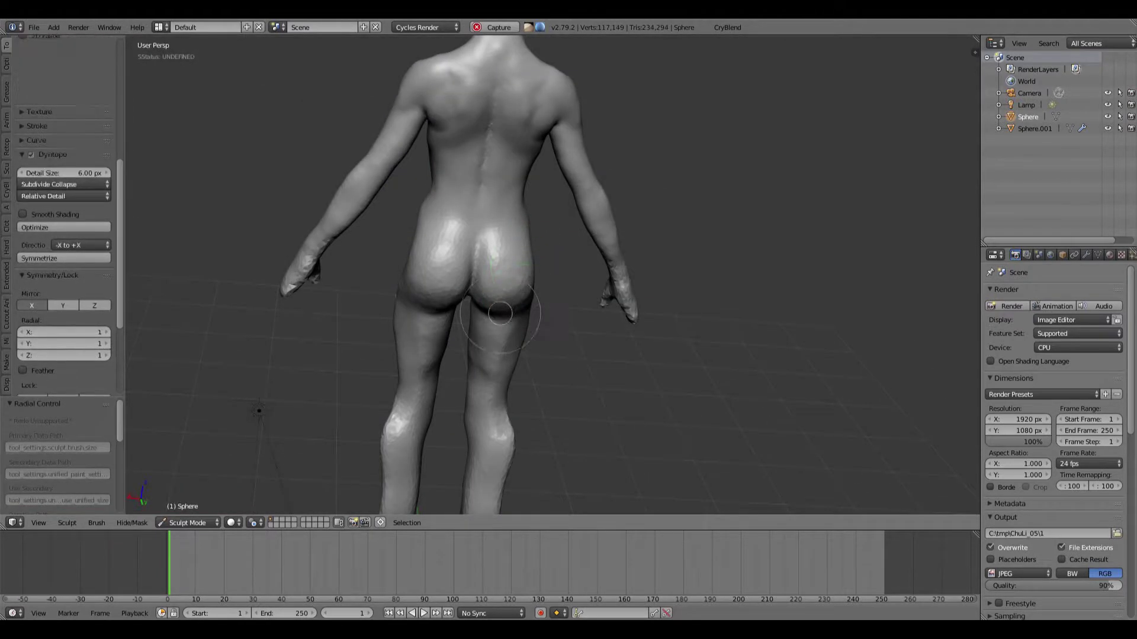
{"action": "mouse_move", "coordinate": [500, 313]}
{"action": "middle_mouse_down"}
{"action": "mouse_move", "coordinate": [495, 261]}
{"action": "mouse_move", "coordinate": [514, 223]}
{"action": "middle_mouse_up"}
{"action": "key", "text": "f"}
{"action": "left_click", "coordinate": [502, 224]}
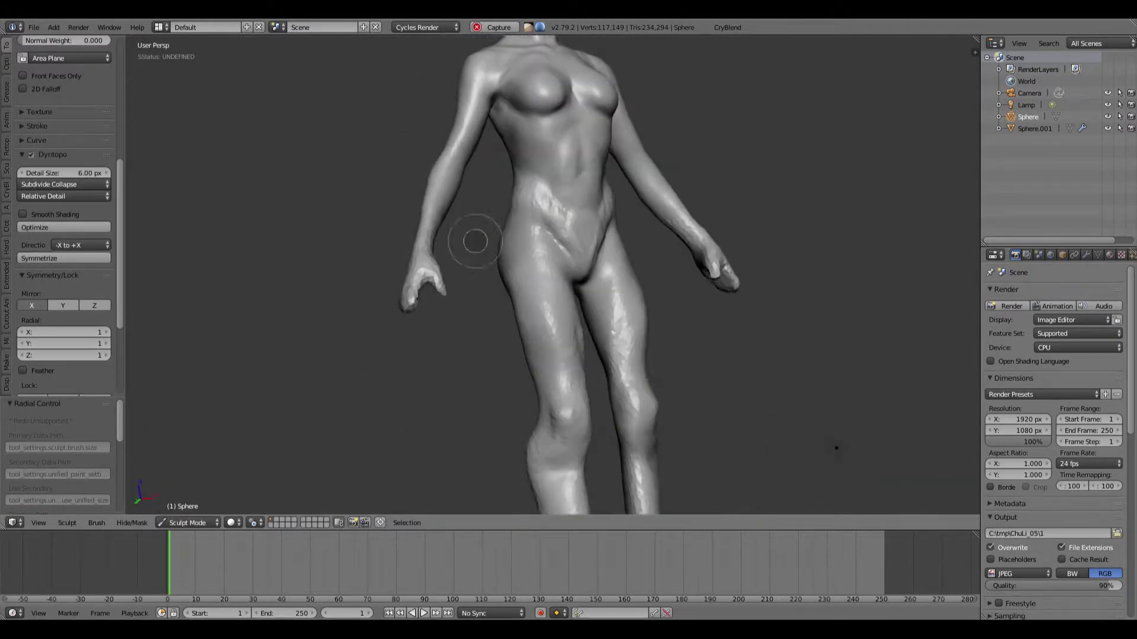
Adjust the groin, hip and inner thigh contours from the front with the Grab brush
{"action": "middle_click_drag", "start_coordinate": [474, 241], "coordinate": [499, 272]}
{"action": "scroll", "coordinate": [499, 272], "scroll_direction": "up", "scroll_amount": 4}
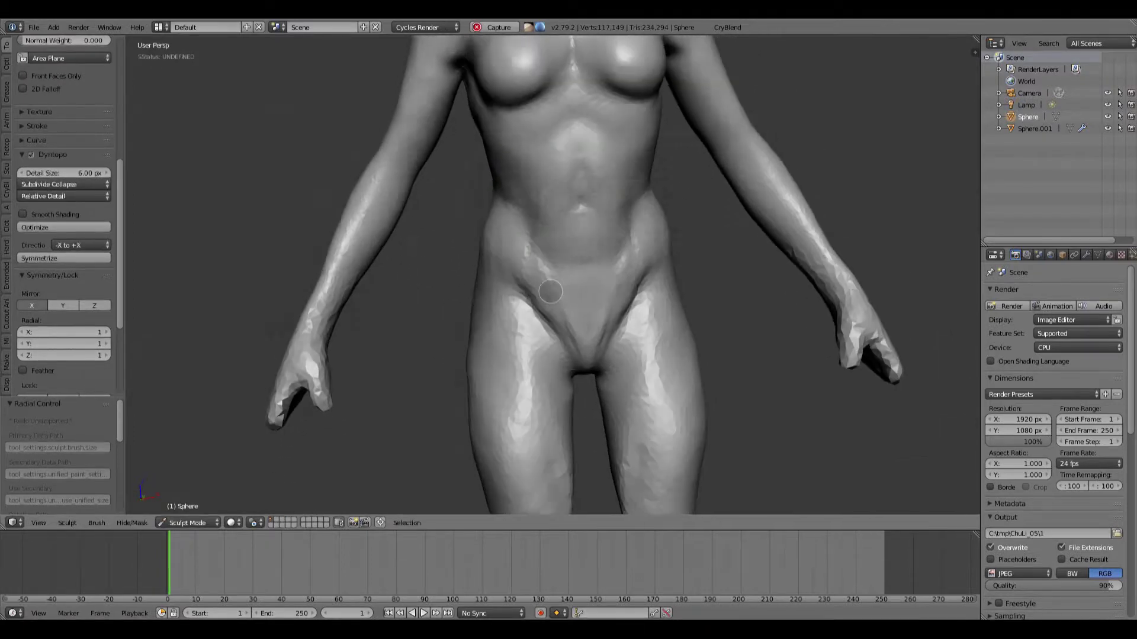
{"action": "middle_click_drag", "start_coordinate": [491, 249], "coordinate": [479, 253]}
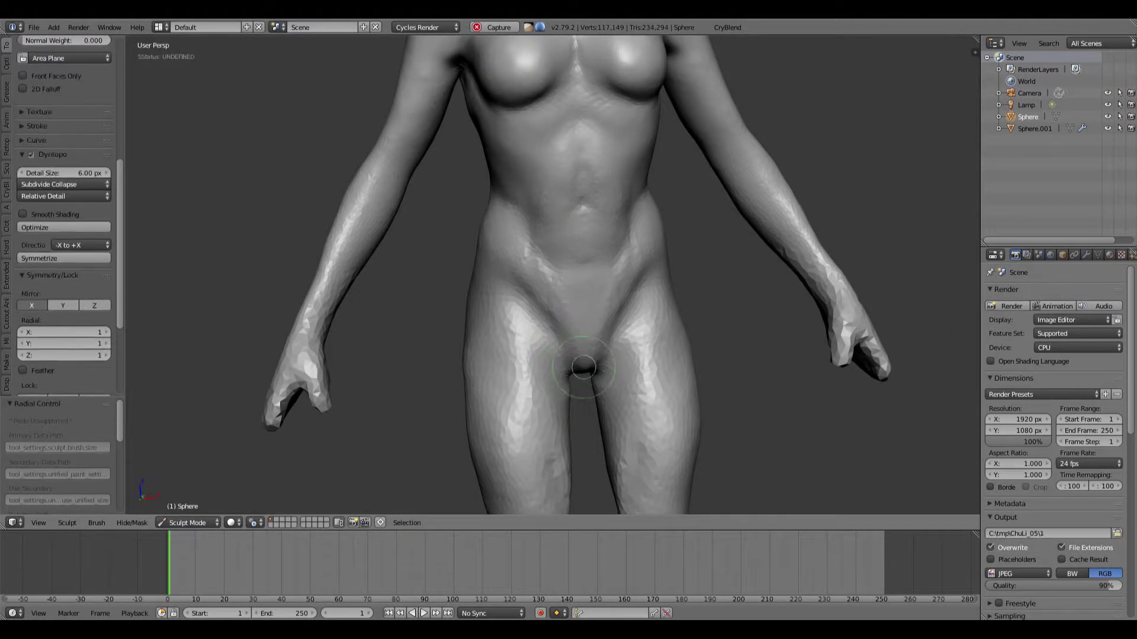
{"action": "mouse_move", "coordinate": [571, 356]}
{"action": "middle_mouse_down", "text": "shift"}
{"action": "mouse_move", "coordinate": [487, 240]}
{"action": "mouse_move", "coordinate": [507, 258]}
{"action": "middle_mouse_up", "text": "shift"}
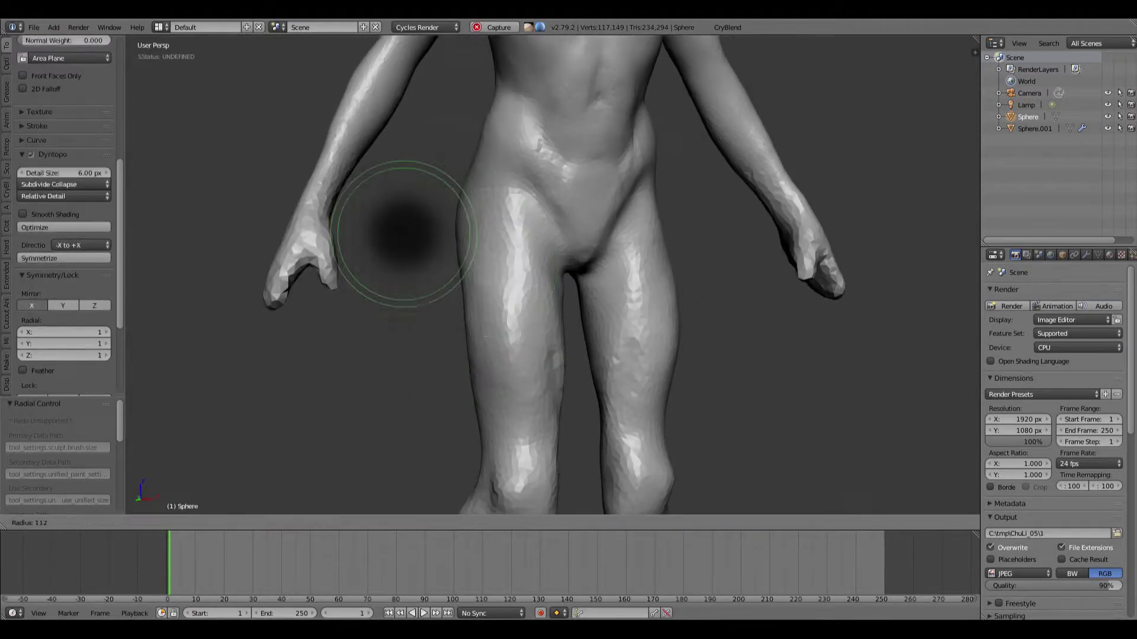
Enlarge the Grab brush and reshape the hips and upper thighs from behind
{"action": "mouse_move", "coordinate": [393, 234]}
{"action": "middle_mouse_down"}
{"action": "mouse_move", "coordinate": [406, 329]}
{"action": "mouse_move", "coordinate": [379, 244]}
{"action": "mouse_move", "coordinate": [389, 222]}
{"action": "middle_mouse_up"}
{"action": "middle_click_drag", "start_coordinate": [385, 179], "coordinate": [377, 206]}
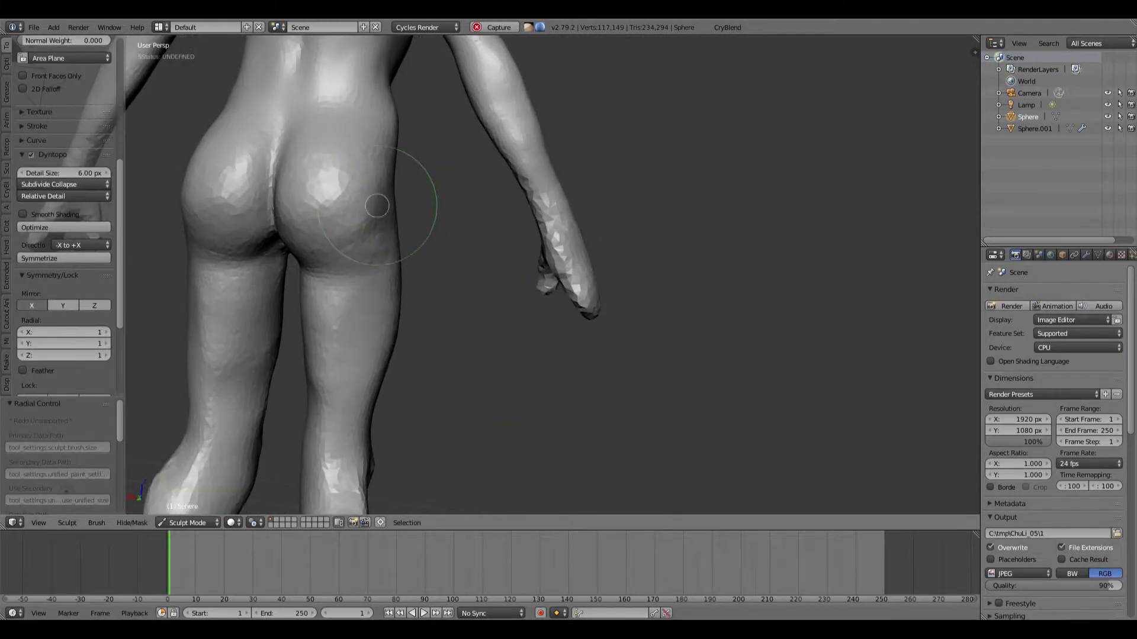
{"action": "middle_click_drag", "start_coordinate": [376, 260], "coordinate": [386, 214]}
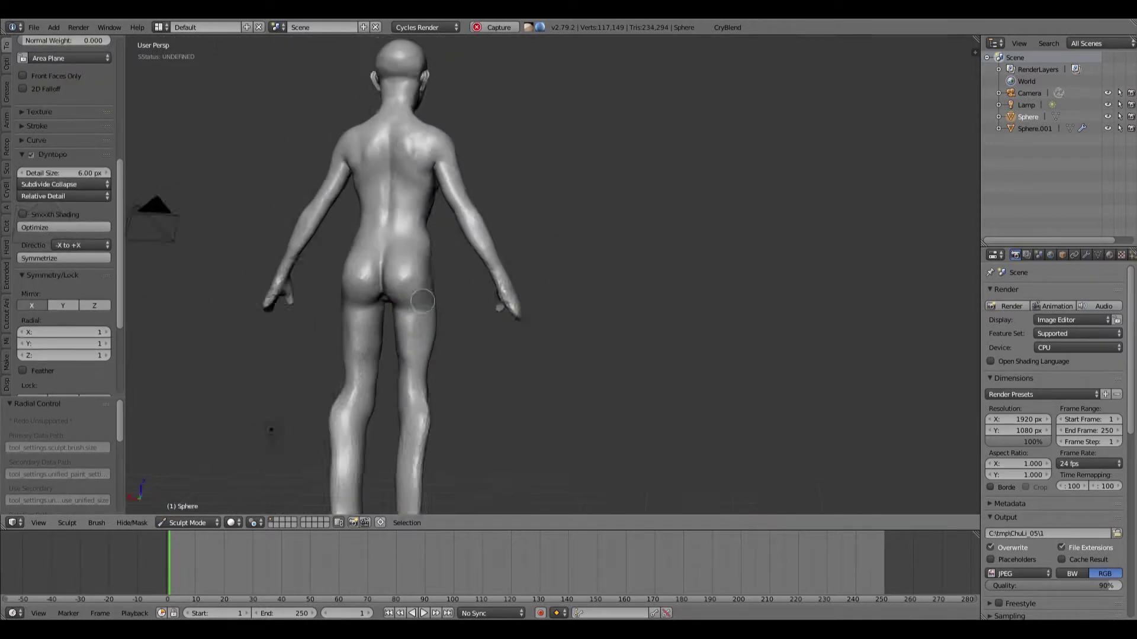
{"action": "mouse_move", "coordinate": [414, 284]}
{"action": "middle_mouse_down"}
{"action": "mouse_move", "coordinate": [326, 286]}
{"action": "mouse_move", "coordinate": [473, 373]}
{"action": "mouse_move", "coordinate": [450, 331]}
{"action": "middle_mouse_up"}
Fill out and even the transition between the hip bones, lower abdomen and groin with the additive brush
{"action": "scroll", "coordinate": [487, 375], "scroll_direction": "up", "scroll_amount": 4}
{"action": "mouse_move", "coordinate": [379, 248]}
{"action": "middle_mouse_down"}
{"action": "mouse_move", "coordinate": [406, 233]}
{"action": "mouse_move", "coordinate": [379, 196]}
{"action": "middle_mouse_up"}
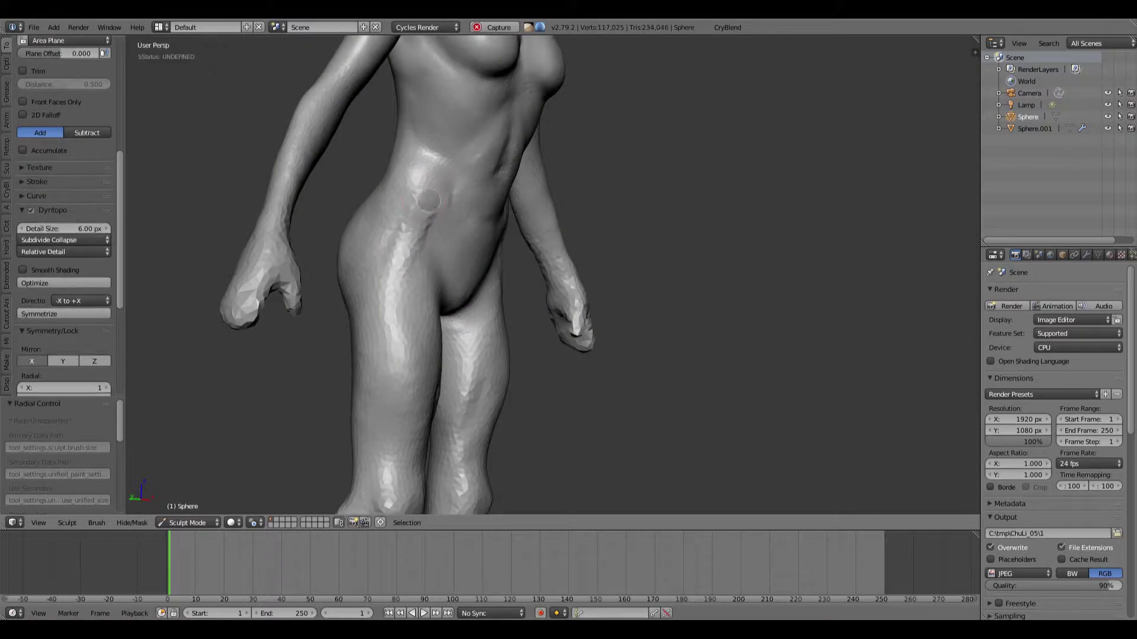
{"action": "mouse_move", "coordinate": [432, 192]}
{"action": "middle_mouse_down"}
{"action": "mouse_move", "coordinate": [410, 200]}
{"action": "mouse_move", "coordinate": [453, 258]}
{"action": "mouse_move", "coordinate": [492, 270]}
{"action": "middle_mouse_up"}
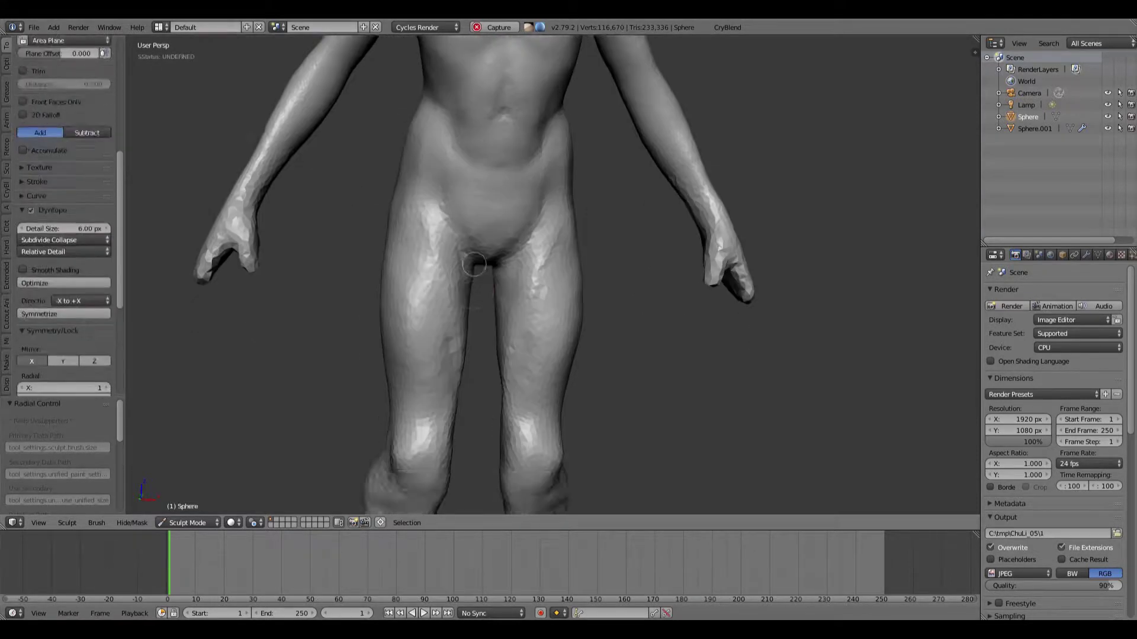
{"action": "middle_click_drag", "start_coordinate": [524, 272], "coordinate": [533, 275]}
Build up the front of the thighs above the knees and reduce the bulge on the outer knees
{"action": "middle_click_drag", "start_coordinate": [509, 347], "coordinate": [491, 196], "text": "shift"}
{"action": "left_click_drag", "start_coordinate": [534, 163], "coordinate": [523, 204]}
{"action": "middle_click_drag", "start_coordinate": [548, 267], "coordinate": [573, 271]}
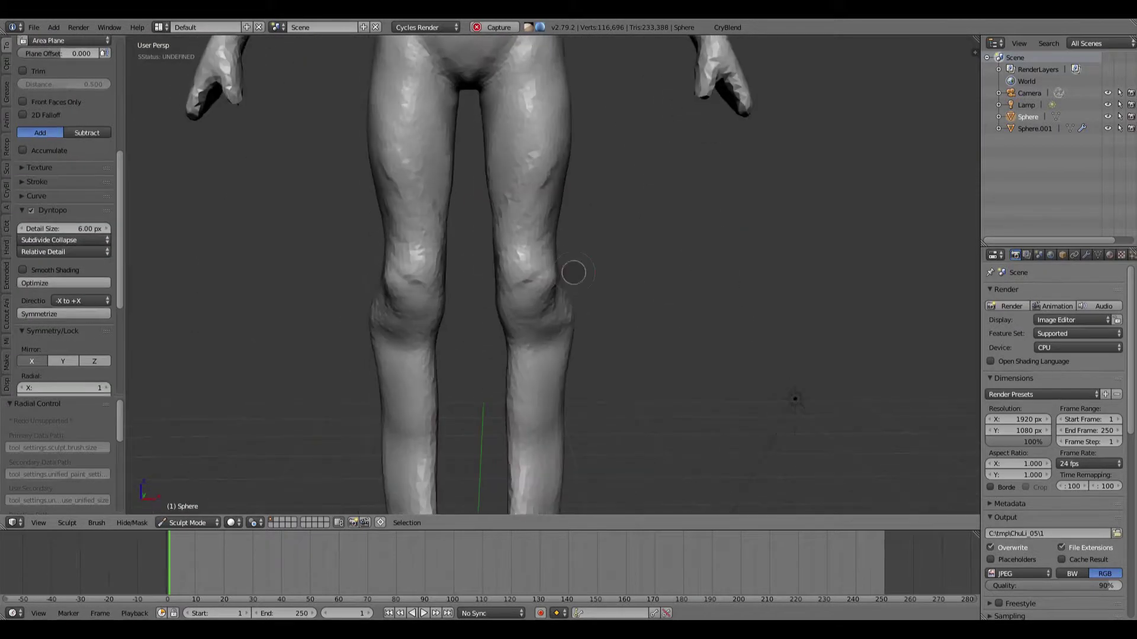
{"action": "middle_click_drag", "start_coordinate": [599, 342], "coordinate": [589, 325]}
{"action": "key", "text": "f"}
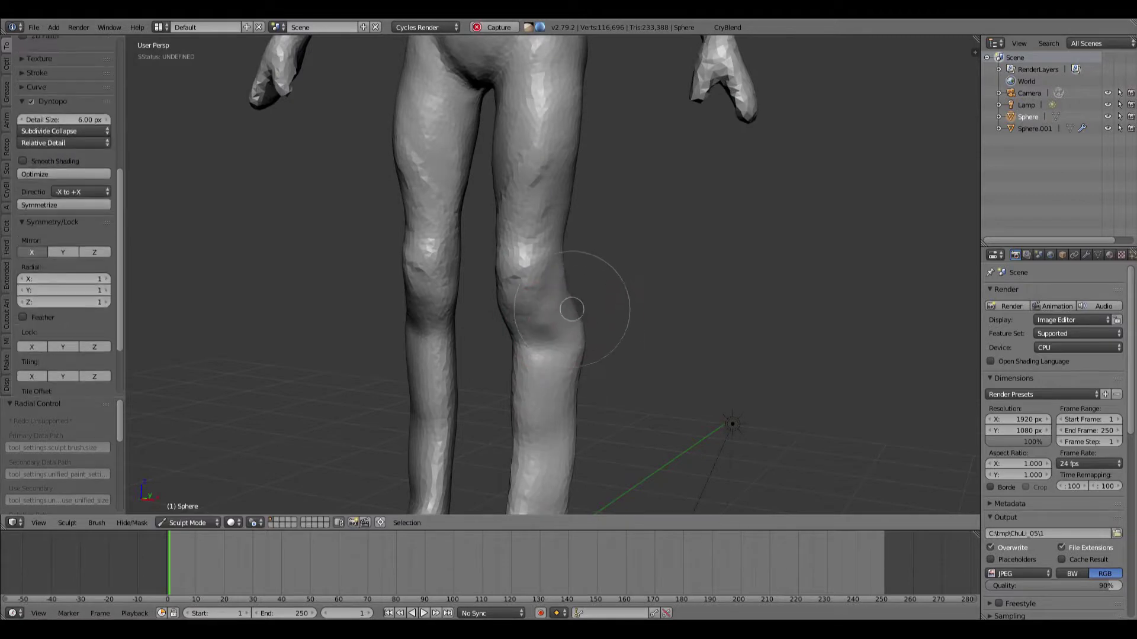
{"action": "left_click", "coordinate": [575, 321]}
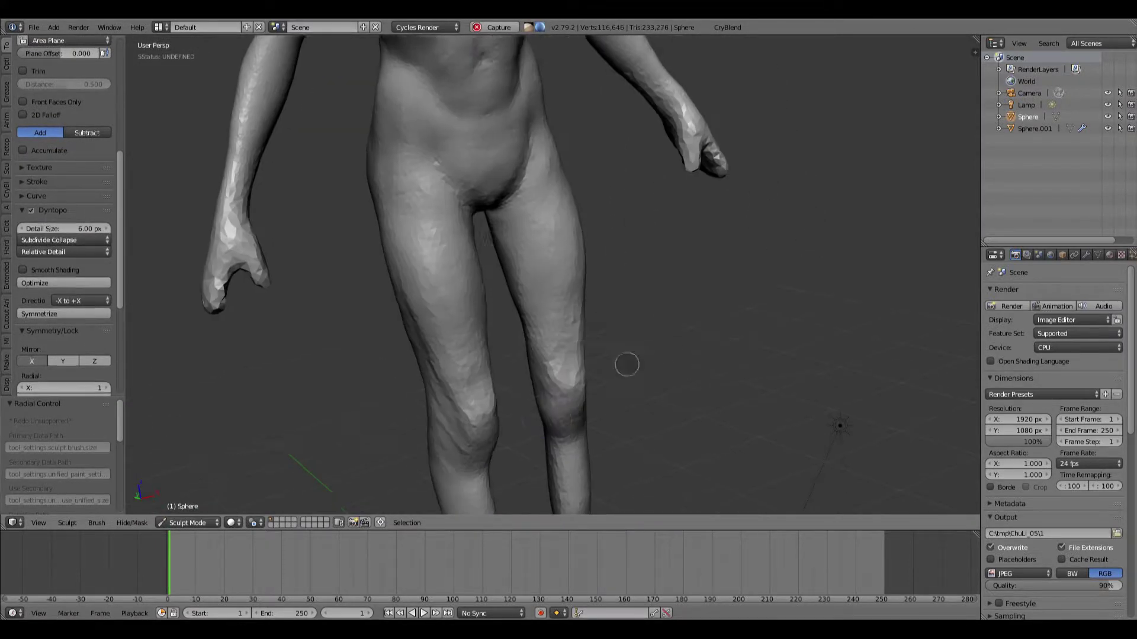
Sculpt the muscle forms around the knees and down the lower legs with the additive brush
{"action": "middle_click_drag", "start_coordinate": [624, 363], "coordinate": [537, 401]}
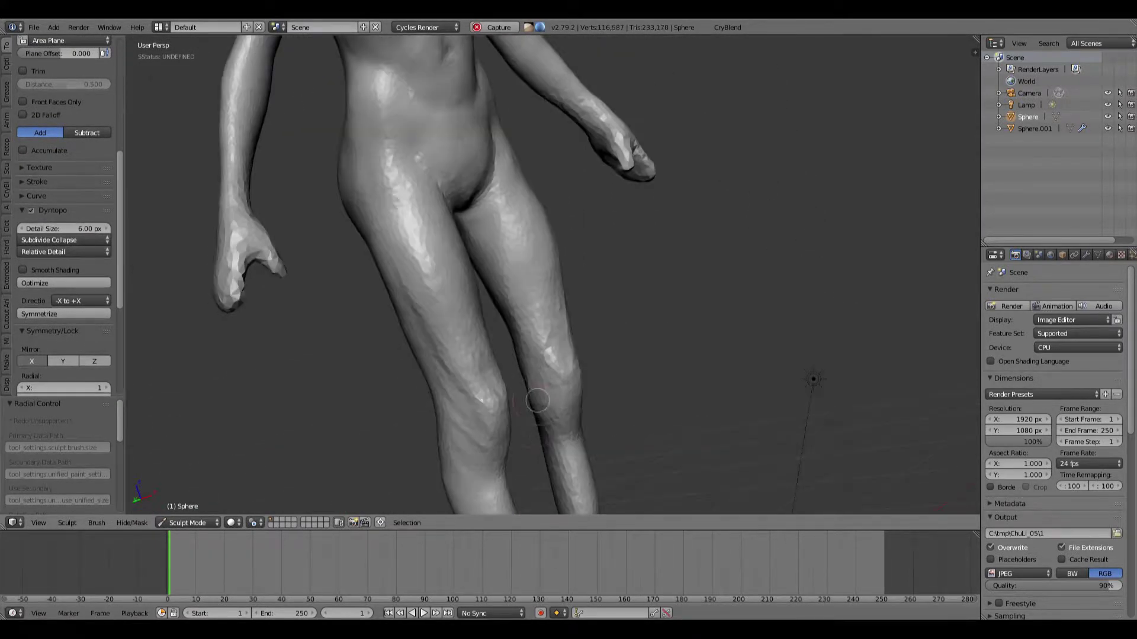
{"action": "middle_click_drag", "start_coordinate": [548, 474], "coordinate": [532, 385]}
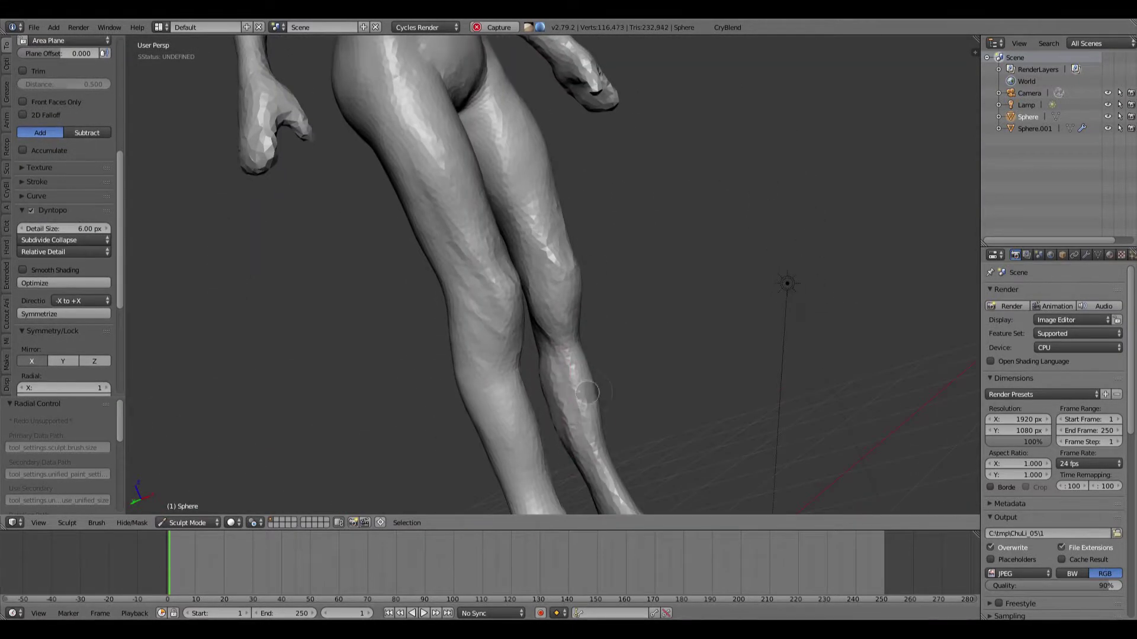
{"action": "middle_click_drag", "start_coordinate": [533, 385], "coordinate": [441, 378]}
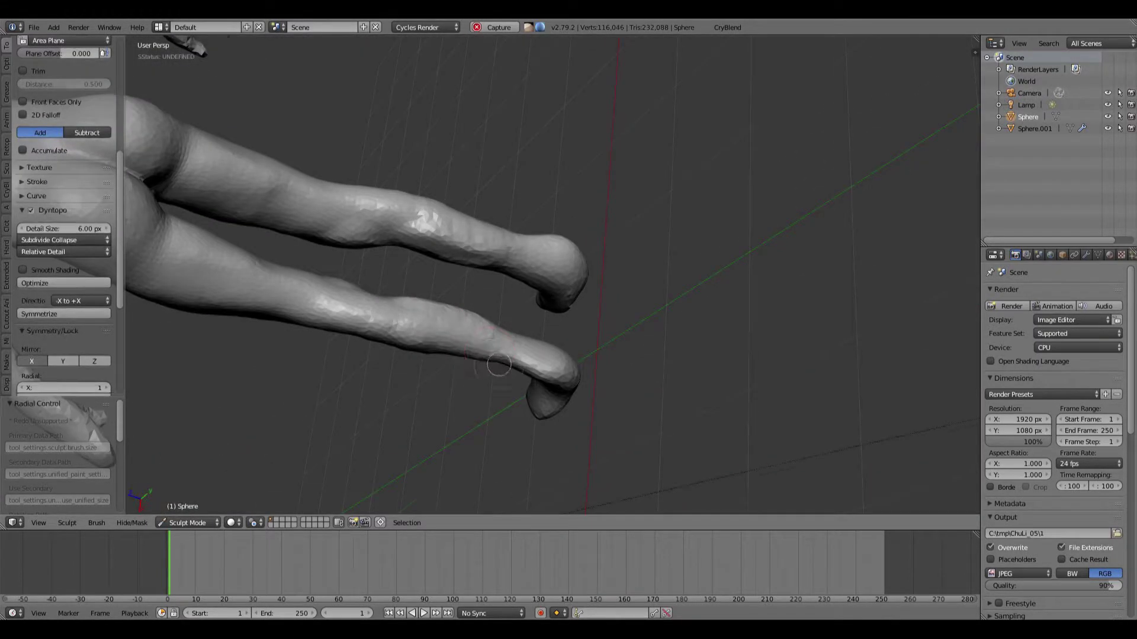
Add volume to the calves with an enlarged Inflate brush
{"action": "key", "text": "i"}
{"action": "middle_click_drag", "start_coordinate": [460, 329], "coordinate": [422, 310]}
{"action": "key", "text": "f"}
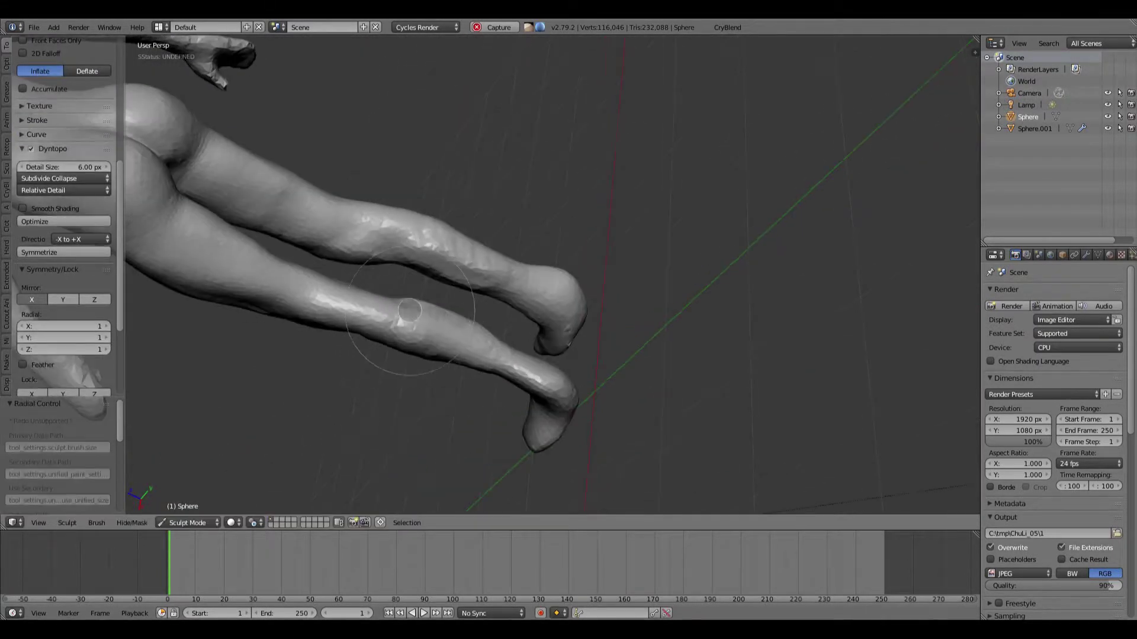
{"action": "middle_click_drag", "start_coordinate": [309, 290], "coordinate": [374, 330]}
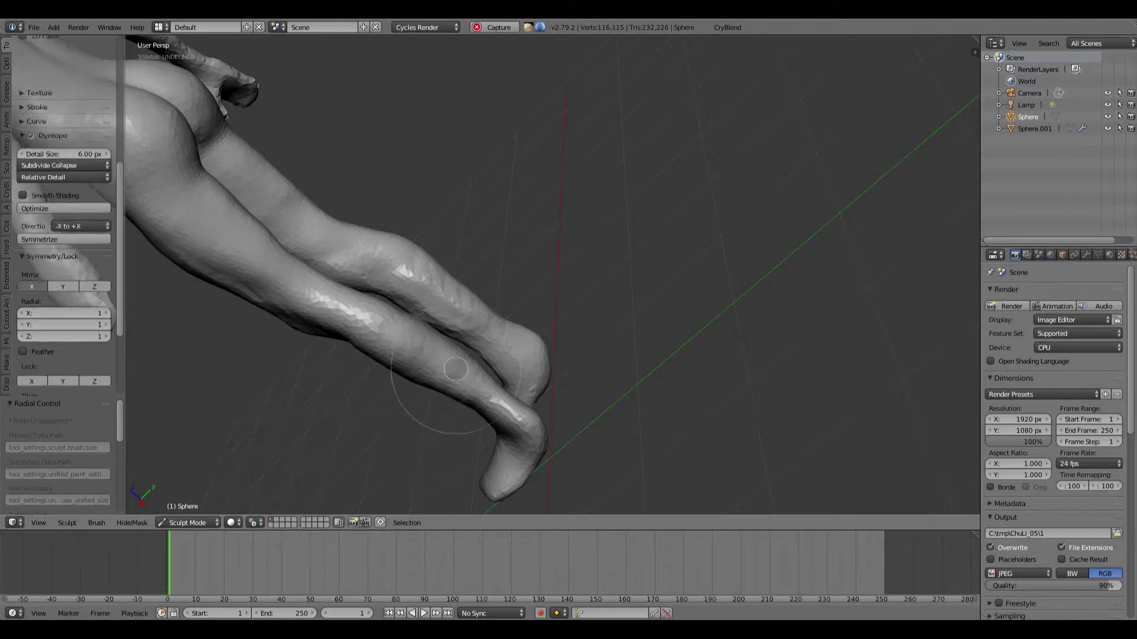
{"action": "middle_click_drag", "start_coordinate": [455, 369], "coordinate": [439, 385]}
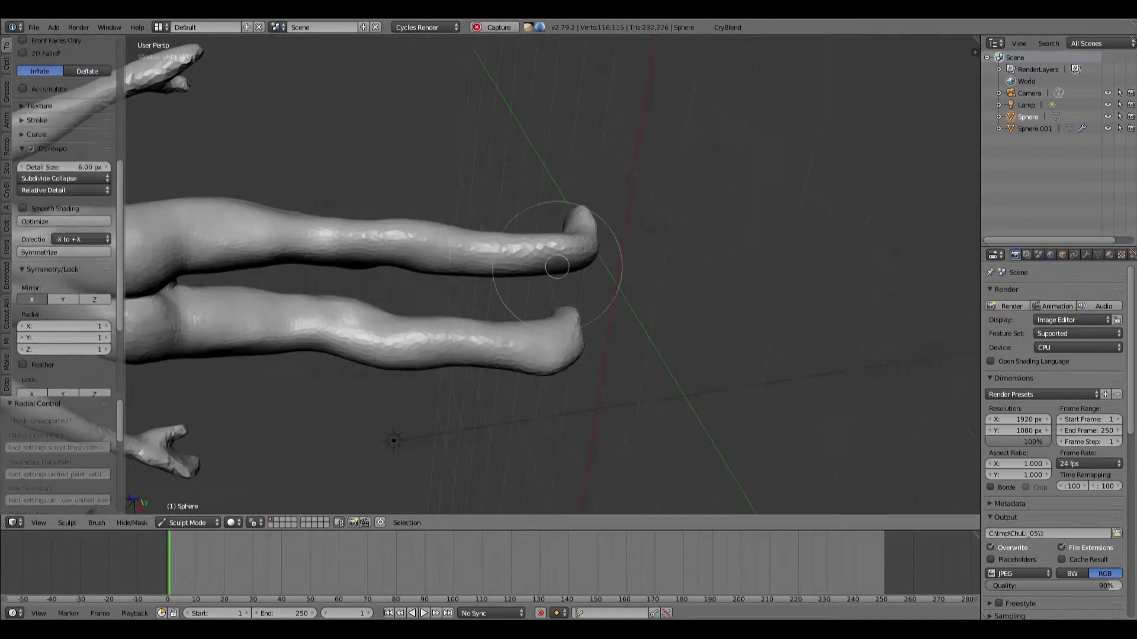
Adjust the outline of the hips and upper legs with the Grab brush
{"action": "mouse_move", "coordinate": [557, 266]}
{"action": "middle_mouse_down"}
{"action": "mouse_move", "coordinate": [507, 241]}
{"action": "mouse_move", "coordinate": [570, 195]}
{"action": "mouse_move", "coordinate": [589, 247]}
{"action": "mouse_move", "coordinate": [561, 242]}
{"action": "mouse_move", "coordinate": [547, 266]}
{"action": "mouse_move", "coordinate": [561, 248]}
{"action": "mouse_move", "coordinate": [511, 261]}
{"action": "middle_mouse_up"}
{"action": "key", "text": "g"}
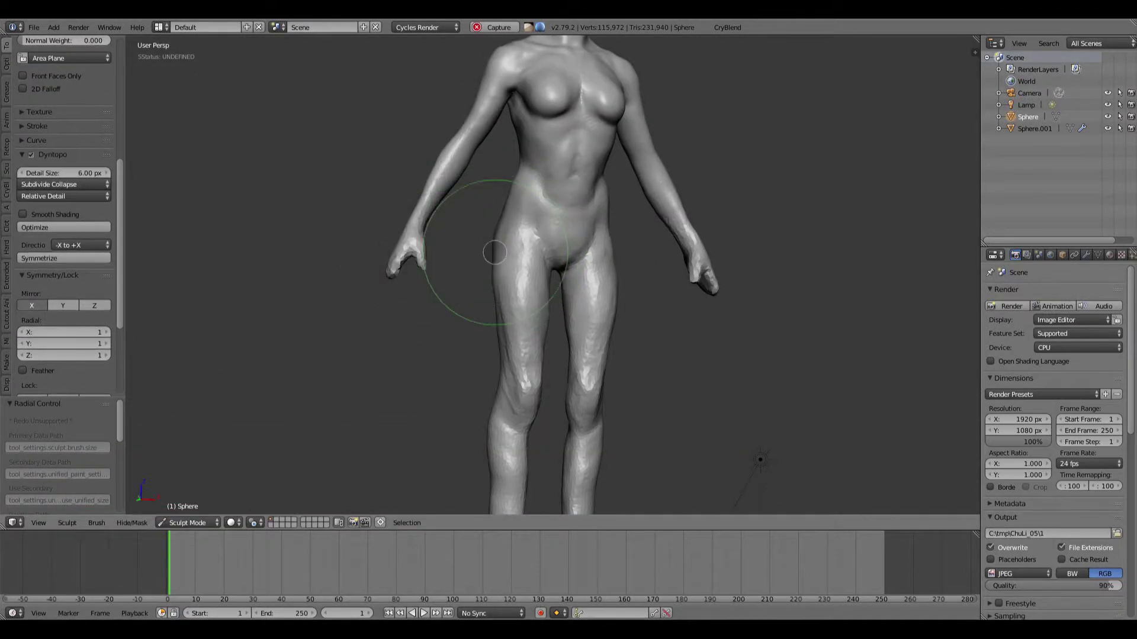
{"action": "mouse_move", "coordinate": [515, 204]}
{"action": "middle_mouse_down", "text": "shift"}
{"action": "mouse_move", "coordinate": [514, 242]}
{"action": "mouse_move", "coordinate": [571, 203]}
{"action": "mouse_move", "coordinate": [560, 182]}
{"action": "mouse_move", "coordinate": [599, 221]}
{"action": "mouse_move", "coordinate": [525, 185]}
{"action": "mouse_move", "coordinate": [520, 163]}
{"action": "middle_mouse_up", "text": "shift"}
{"action": "scroll", "coordinate": [545, 233], "scroll_direction": "up", "scroll_amount": 3}
Define the lower rib cage and abdominal muscles beneath the breasts with the additive brush
{"action": "key", "text": "f"}
{"action": "left_click", "coordinate": [540, 183]}
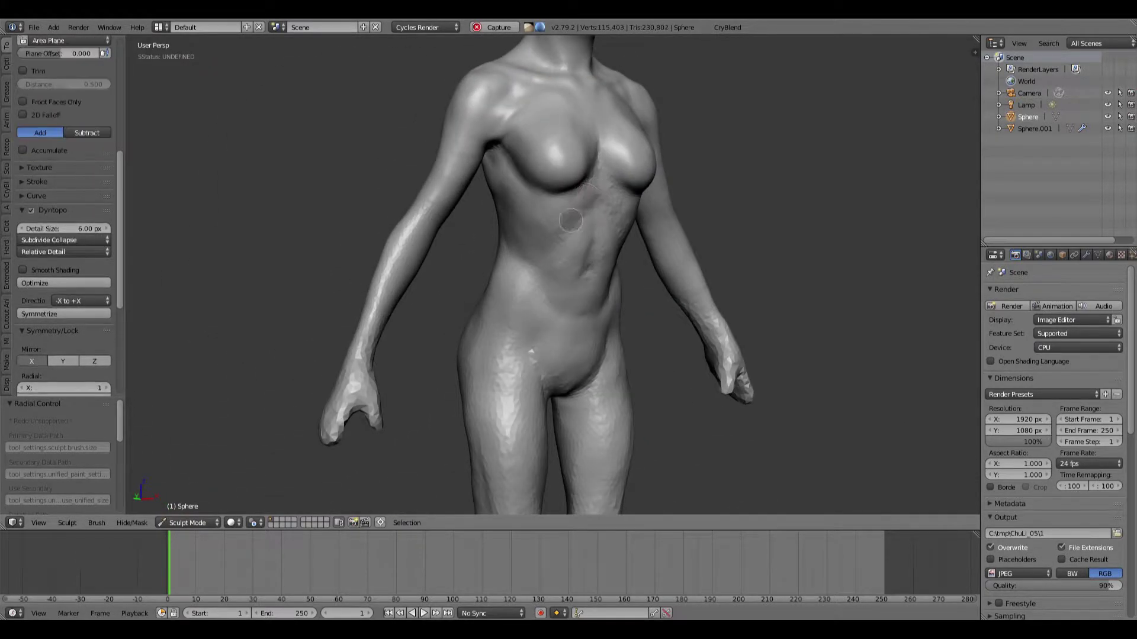
{"action": "mouse_move", "coordinate": [571, 221]}
{"action": "middle_mouse_down"}
{"action": "mouse_move", "coordinate": [544, 202]}
{"action": "mouse_move", "coordinate": [574, 220]}
{"action": "middle_mouse_up"}
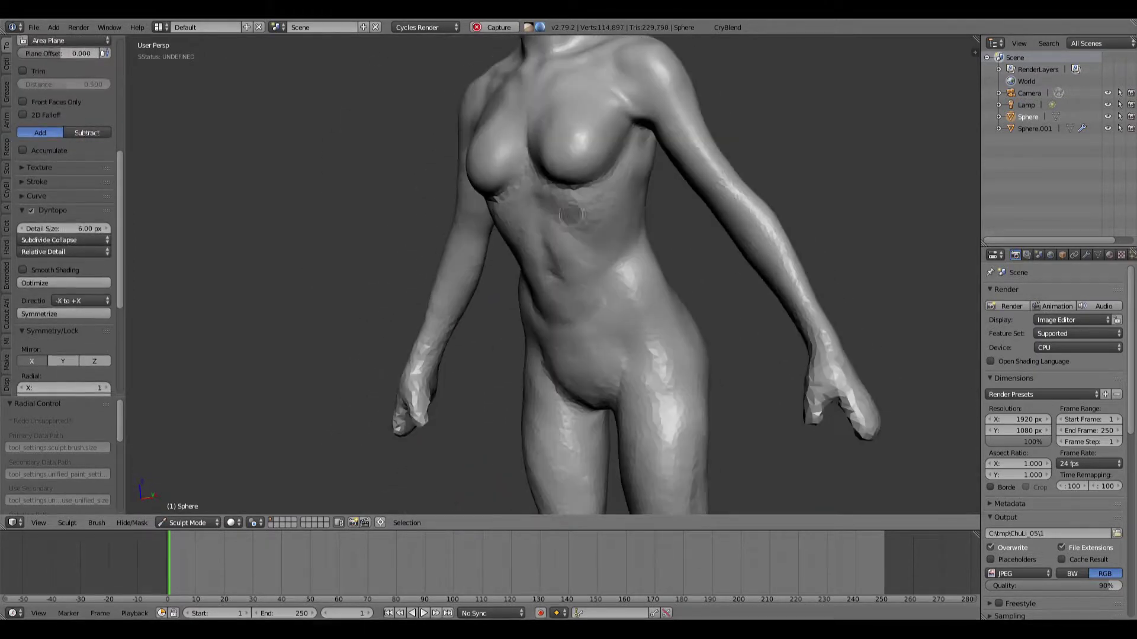
{"action": "mouse_move", "coordinate": [570, 214]}
{"action": "middle_mouse_down"}
{"action": "mouse_move", "coordinate": [561, 207]}
{"action": "mouse_move", "coordinate": [511, 255]}
{"action": "middle_mouse_up"}
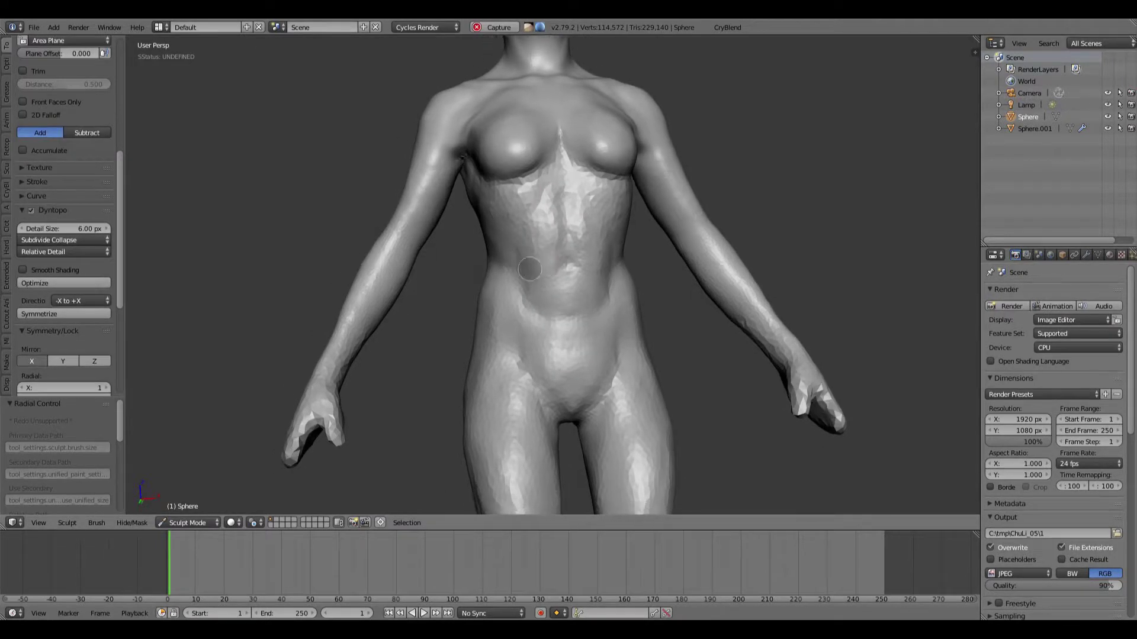
{"action": "middle_click_drag", "start_coordinate": [504, 258], "coordinate": [504, 254]}
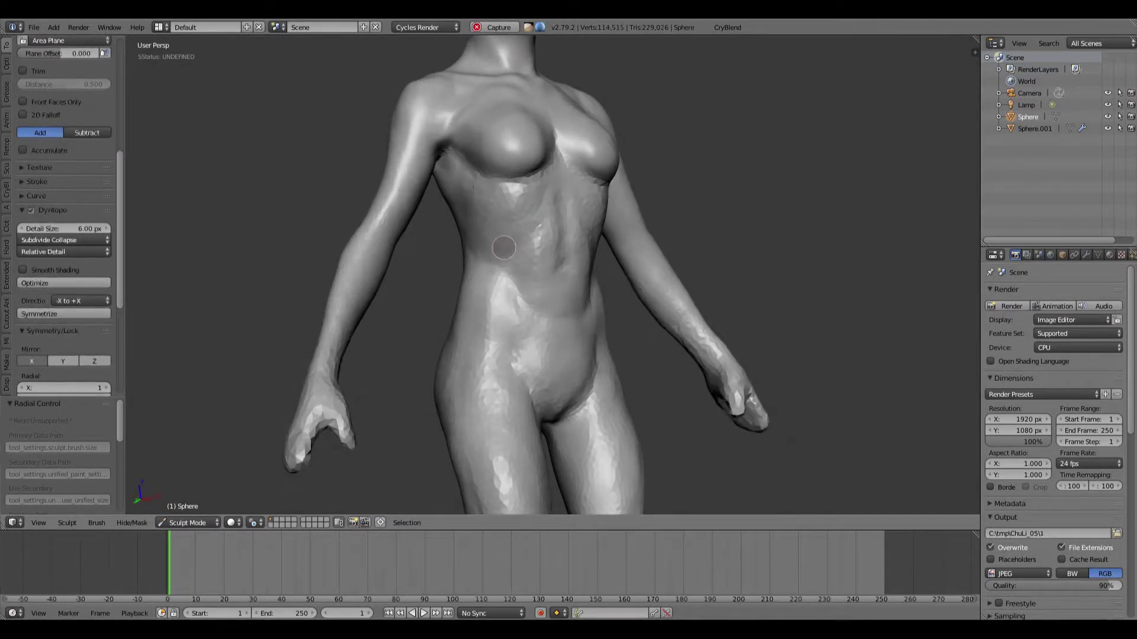
{"action": "mouse_move", "coordinate": [491, 226]}
{"action": "middle_mouse_down"}
{"action": "mouse_move", "coordinate": [531, 250]}
{"action": "mouse_move", "coordinate": [588, 226]}
{"action": "middle_mouse_up"}
Refine the front of the hips and smooth their transition into the upper thighs
{"action": "scroll", "coordinate": [596, 286], "scroll_direction": "down", "scroll_amount": 3}
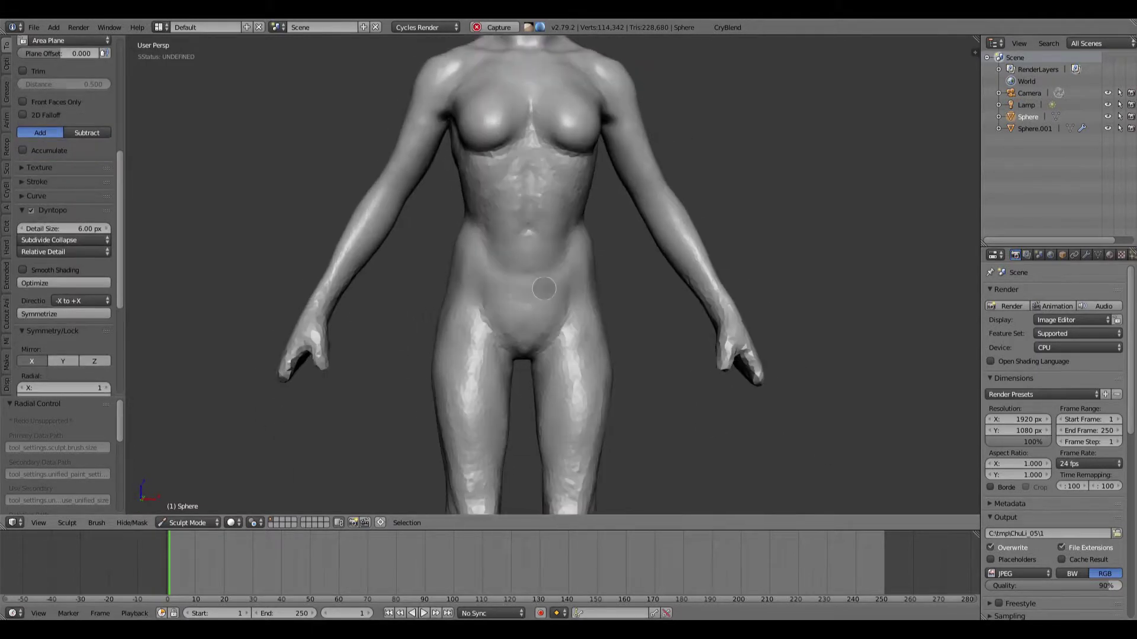
{"action": "scroll", "coordinate": [595, 286], "scroll_direction": "up", "scroll_amount": 3}
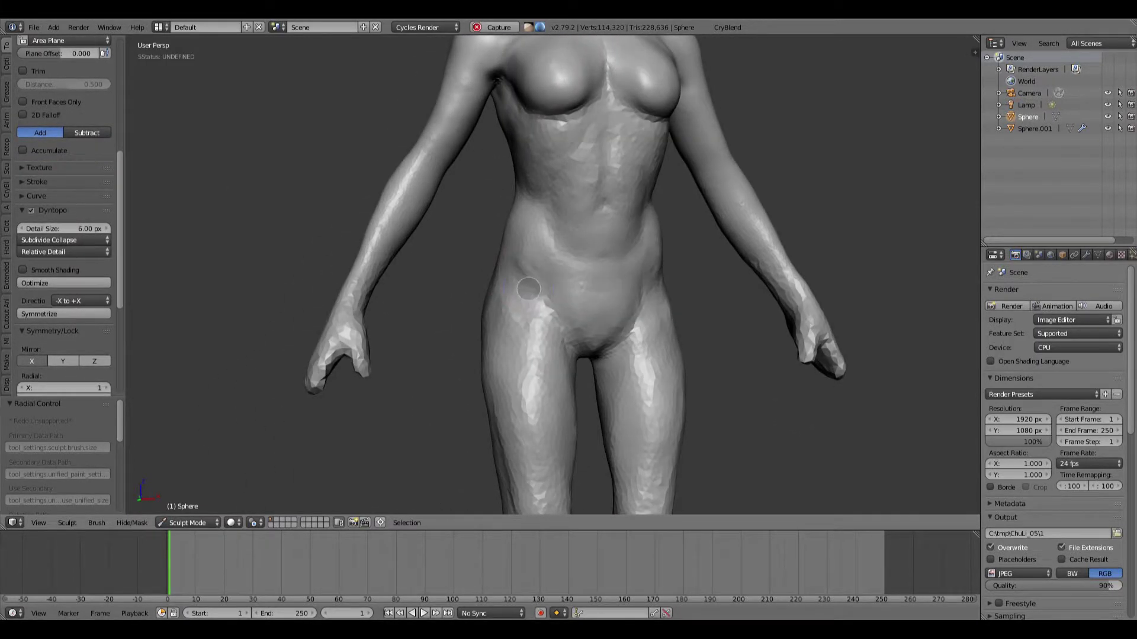
{"action": "middle_click_drag", "start_coordinate": [529, 289], "coordinate": [565, 314]}
{"action": "middle_click_drag", "start_coordinate": [558, 359], "coordinate": [502, 325]}
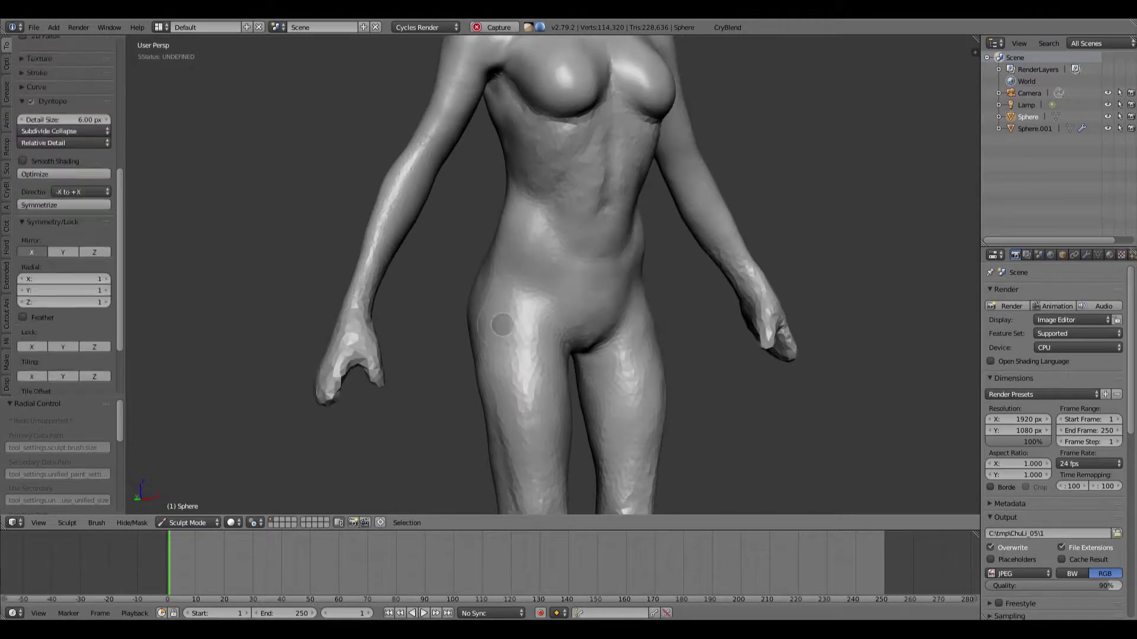
{"action": "middle_click_drag", "start_coordinate": [525, 429], "coordinate": [504, 267], "text": "shift"}
Slim the lower legs and ankles and adjust their front and side profiles with the Grab brush
{"action": "key", "text": "Home"}
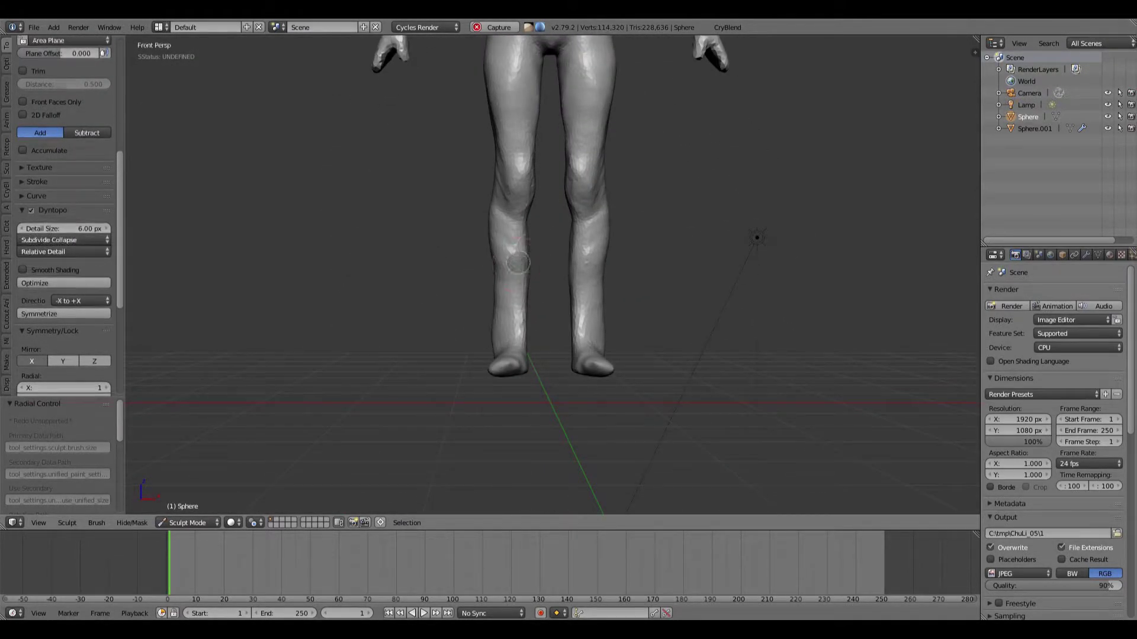
{"action": "key", "text": "f"}
{"action": "left_click", "coordinate": [522, 239]}
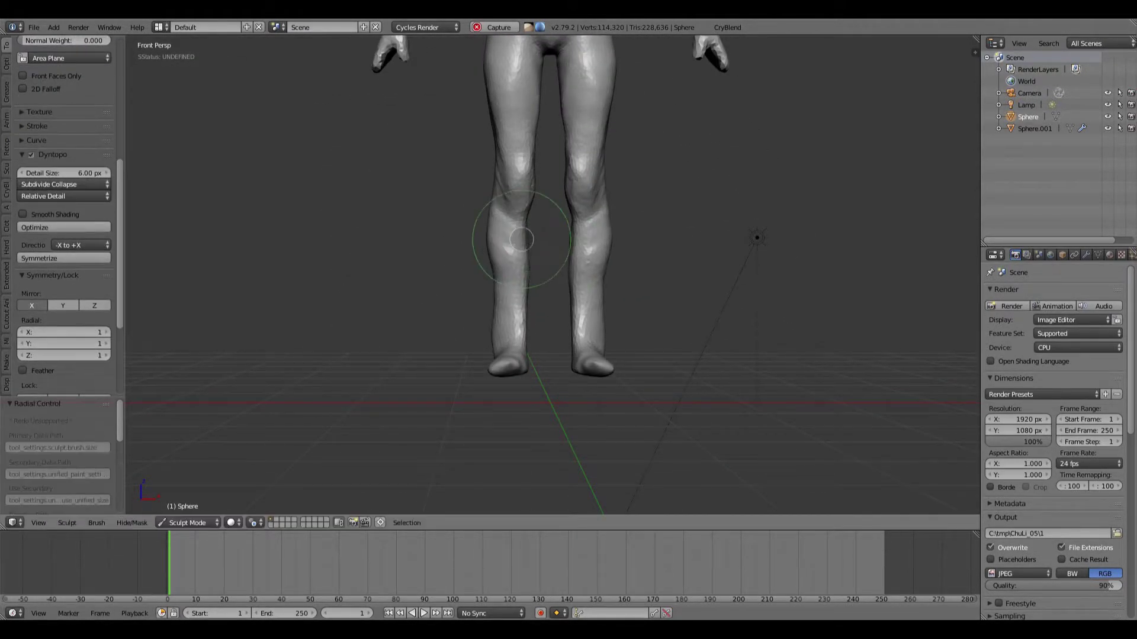
{"action": "left_click_drag", "start_coordinate": [503, 348], "coordinate": [496, 314], "text": "shift"}
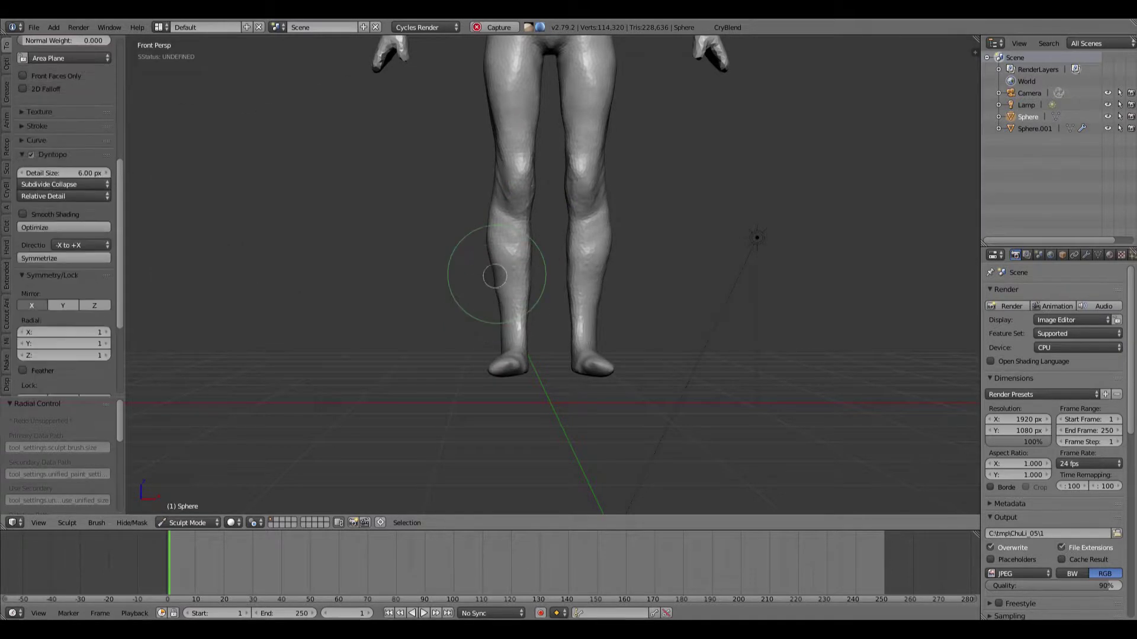
{"action": "middle_click_drag", "start_coordinate": [504, 214], "coordinate": [509, 292], "text": "shift"}
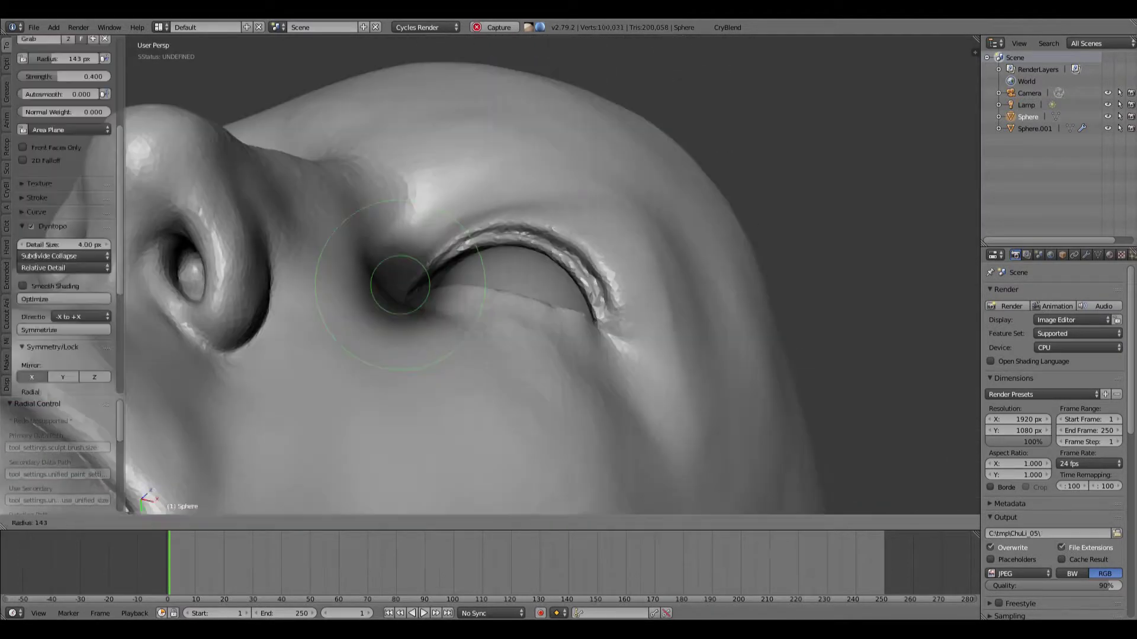
{"action": "key", "text": "KP_3"}
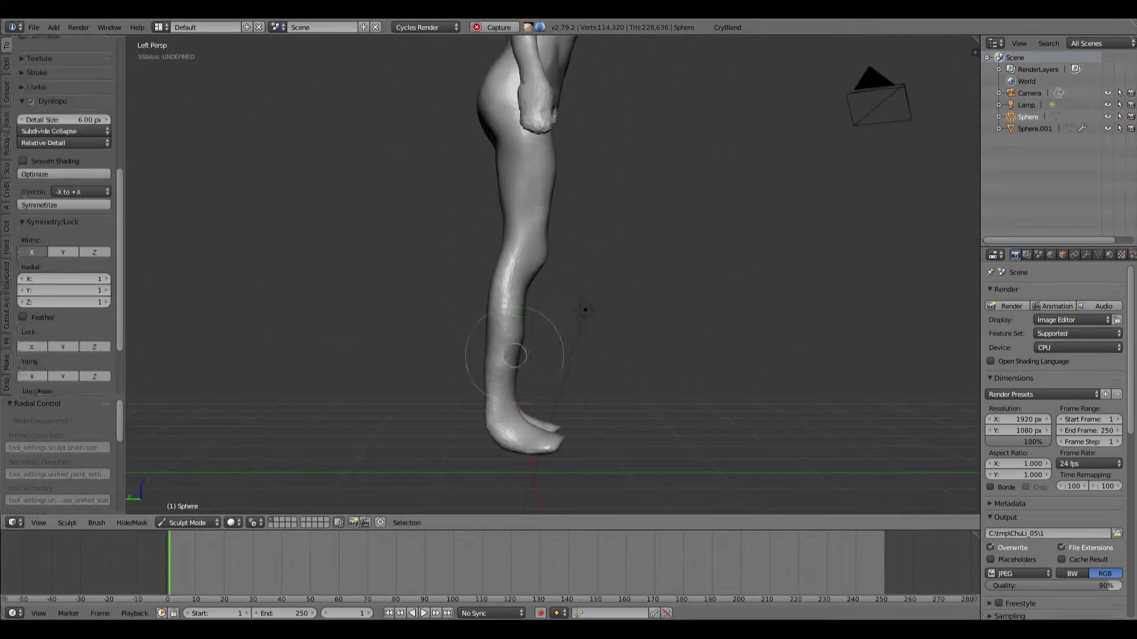
{"action": "key", "text": "f"}
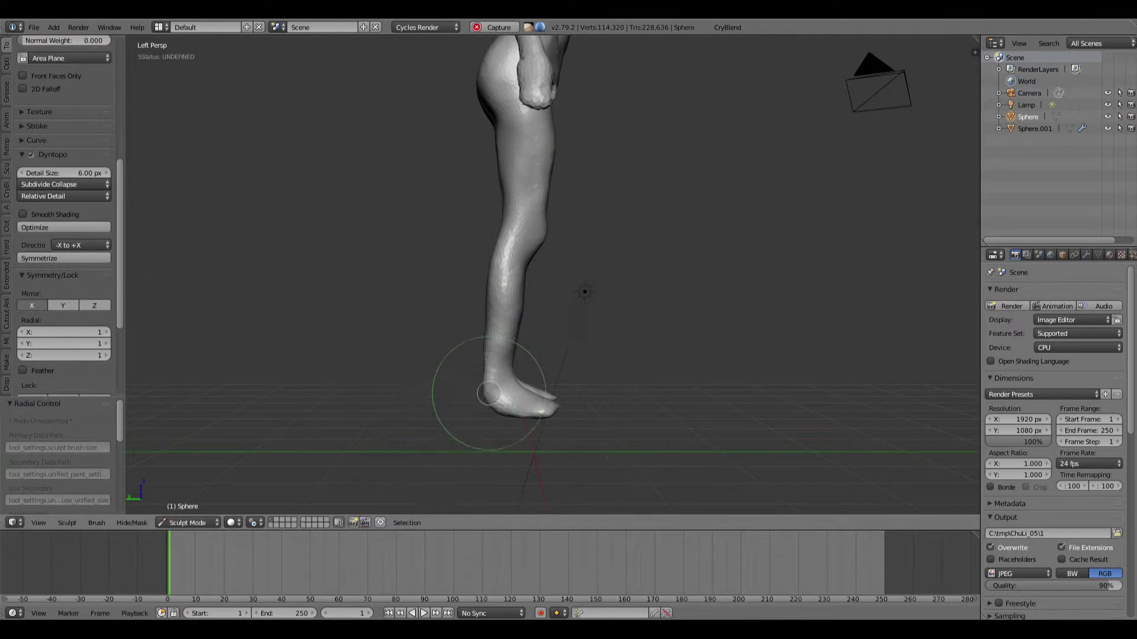
Sculpt the heels, ankles and calf muscles with the additive brush and soften the strokes on the lower leg
{"action": "middle_click_drag", "start_coordinate": [488, 394], "coordinate": [492, 266]}
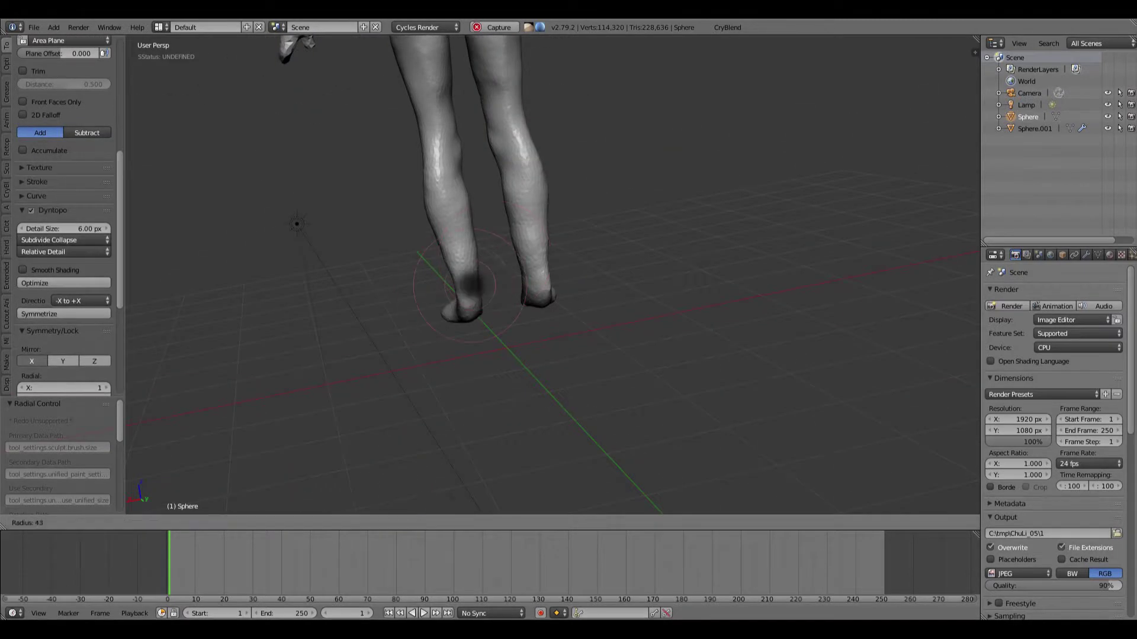
{"action": "left_click", "coordinate": [496, 285]}
{"action": "scroll", "coordinate": [496, 285], "scroll_direction": "up", "scroll_amount": 5}
{"action": "middle_click_drag", "start_coordinate": [447, 320], "coordinate": [407, 338]}
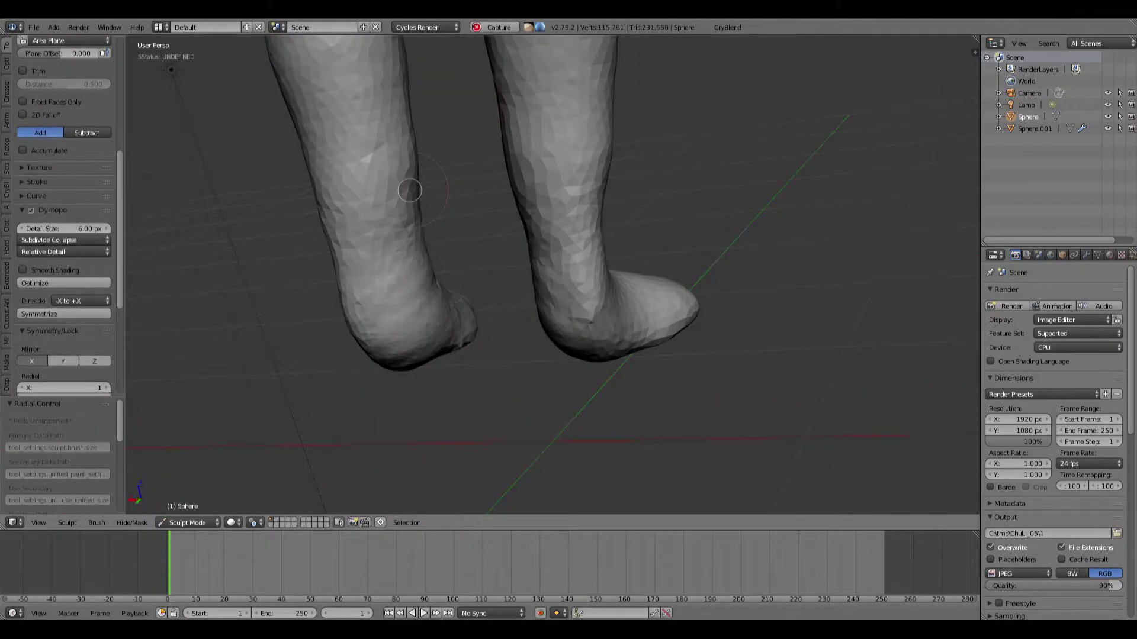
{"action": "scroll", "coordinate": [555, 251], "scroll_direction": "up", "scroll_amount": 2}
{"action": "middle_click_drag", "start_coordinate": [590, 277], "coordinate": [619, 279]}
{"action": "left_click_drag", "start_coordinate": [527, 279], "coordinate": [562, 373]}
{"action": "middle_click_drag", "start_coordinate": [535, 256], "coordinate": [554, 355], "text": "shift"}
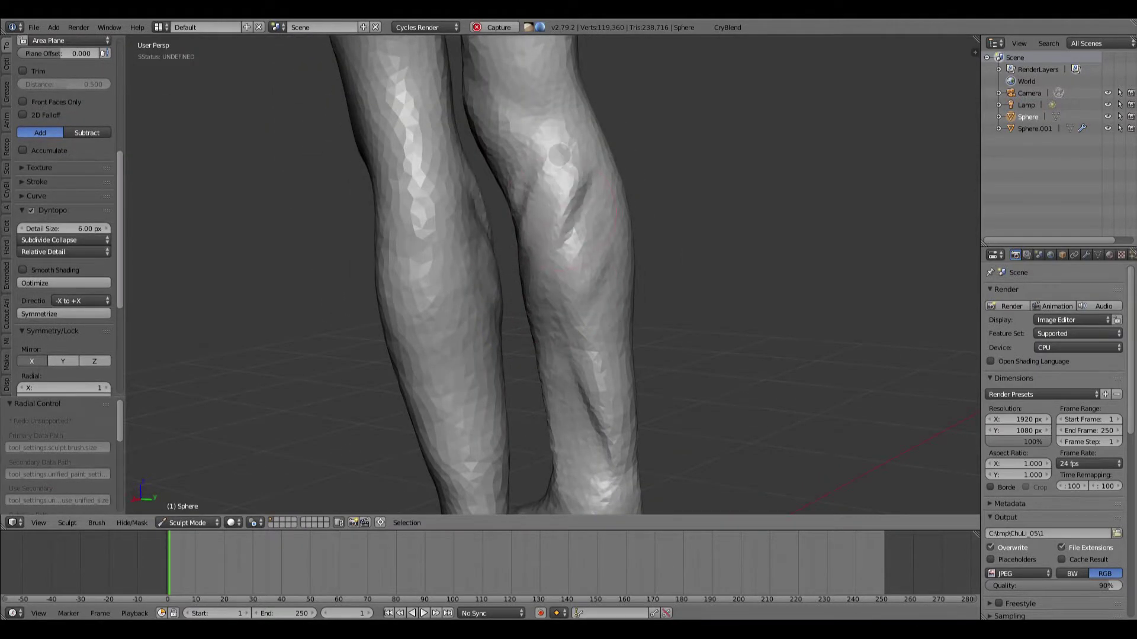
{"action": "mouse_move", "coordinate": [556, 415]}
{"action": "left_mouse_down"}
{"action": "mouse_move", "coordinate": [556, 450]}
{"action": "mouse_move", "coordinate": [577, 437]}
{"action": "left_mouse_up"}
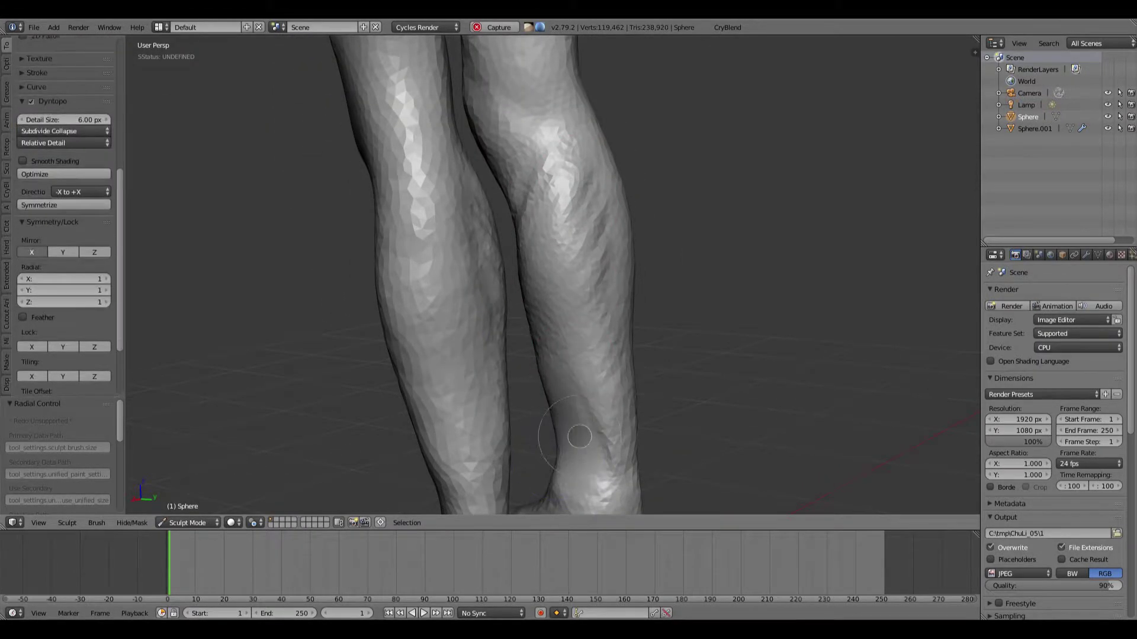
Smooth the rough ridges along the backs and sides of the calves
{"action": "middle_click_drag", "start_coordinate": [577, 437], "coordinate": [527, 231]}
{"action": "scroll", "coordinate": [528, 231], "scroll_direction": "down", "scroll_amount": 4}
{"action": "middle_click_drag", "start_coordinate": [527, 319], "coordinate": [469, 332]}
{"action": "scroll", "coordinate": [469, 333], "scroll_direction": "up", "scroll_amount": 2}
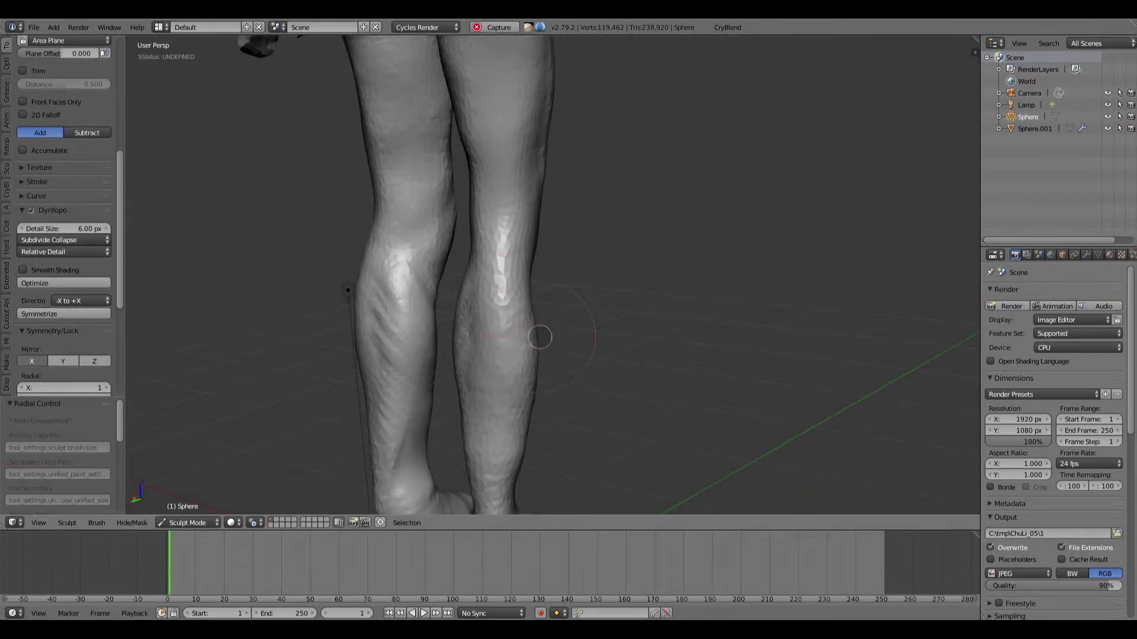
{"action": "left_click_drag", "start_coordinate": [540, 337], "coordinate": [534, 319], "text": "shift"}
{"action": "middle_click_drag", "start_coordinate": [378, 323], "coordinate": [394, 318]}
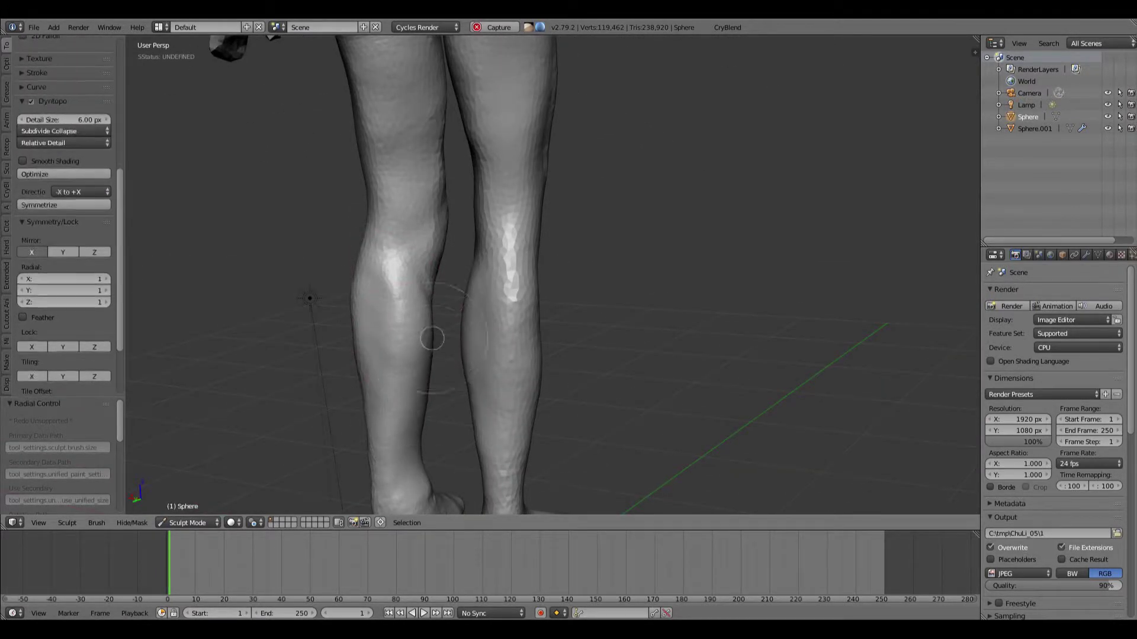
Shape the backs of the knees, the rear thighs and the areas around the kneecaps with the additive brush
{"action": "key", "text": "f"}
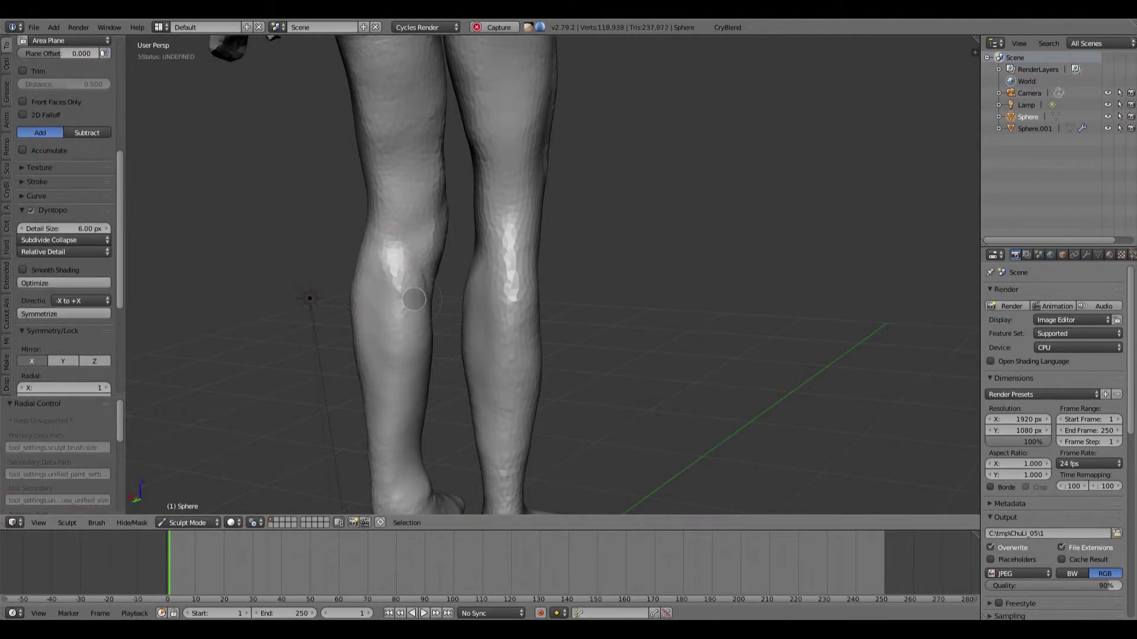
{"action": "middle_click_drag", "start_coordinate": [438, 132], "coordinate": [461, 274], "text": "shift"}
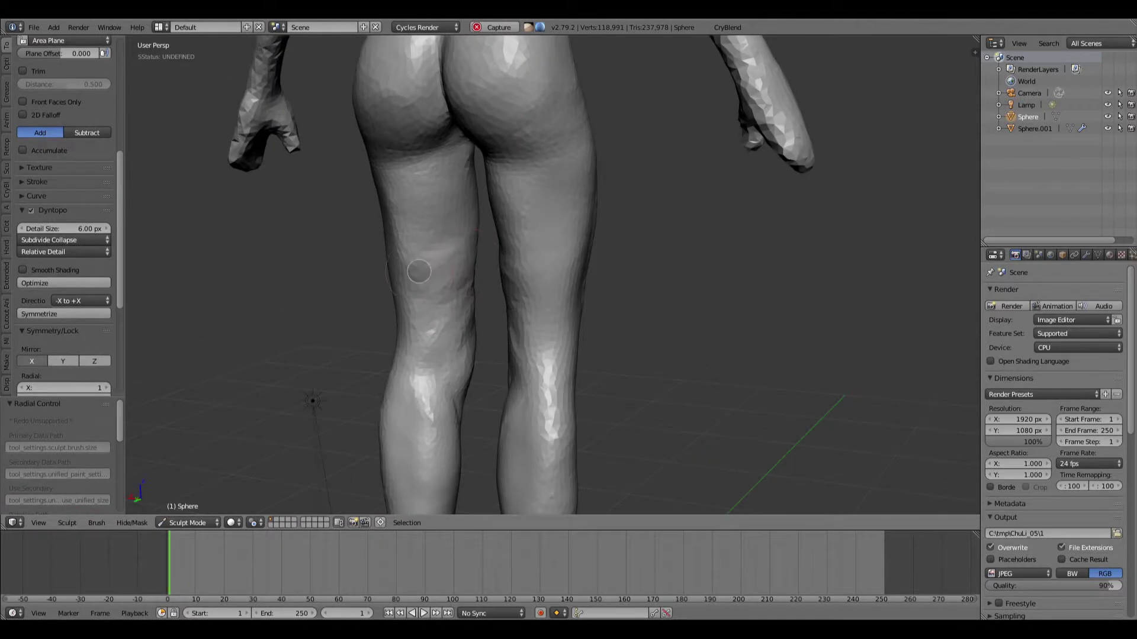
{"action": "middle_click_drag", "start_coordinate": [410, 202], "coordinate": [413, 259]}
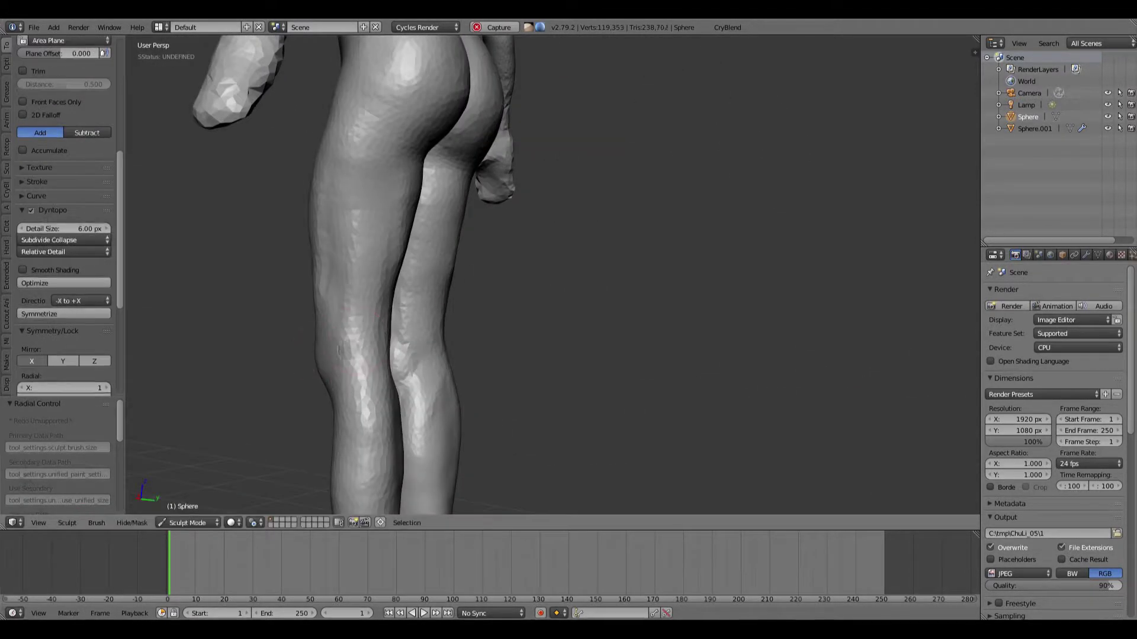
{"action": "middle_click_drag", "start_coordinate": [359, 331], "coordinate": [398, 289]}
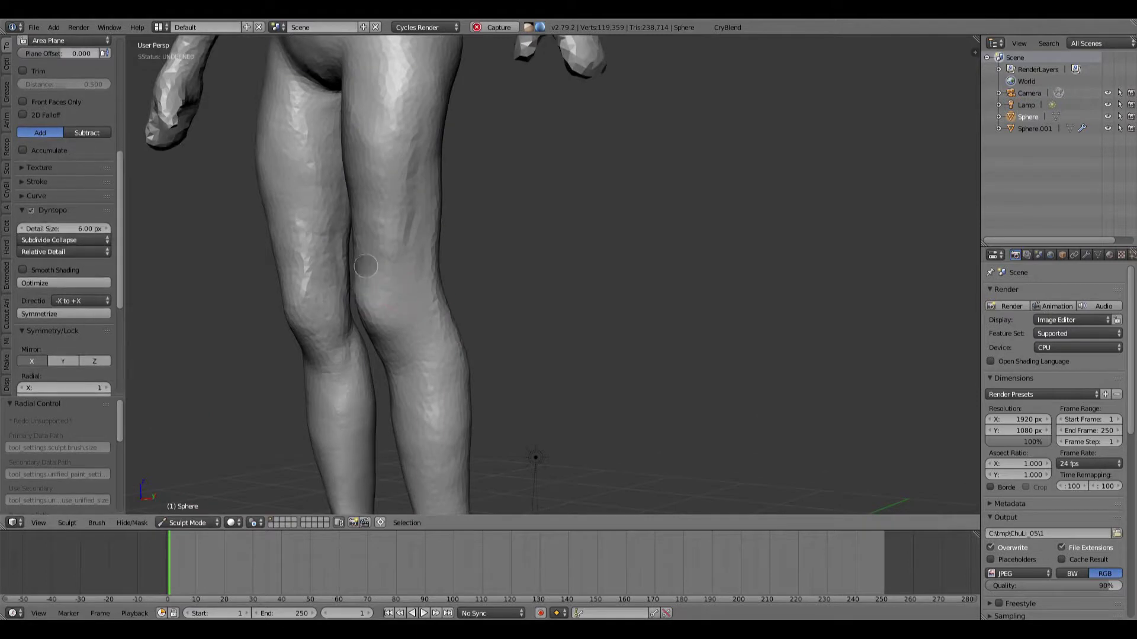
{"action": "left_click_drag", "start_coordinate": [365, 266], "coordinate": [369, 311]}
{"action": "mouse_move", "coordinate": [369, 311]}
{"action": "middle_mouse_down"}
{"action": "mouse_move", "coordinate": [479, 285]}
{"action": "mouse_move", "coordinate": [378, 284]}
{"action": "mouse_move", "coordinate": [406, 335]}
{"action": "mouse_move", "coordinate": [417, 329]}
{"action": "middle_mouse_up"}
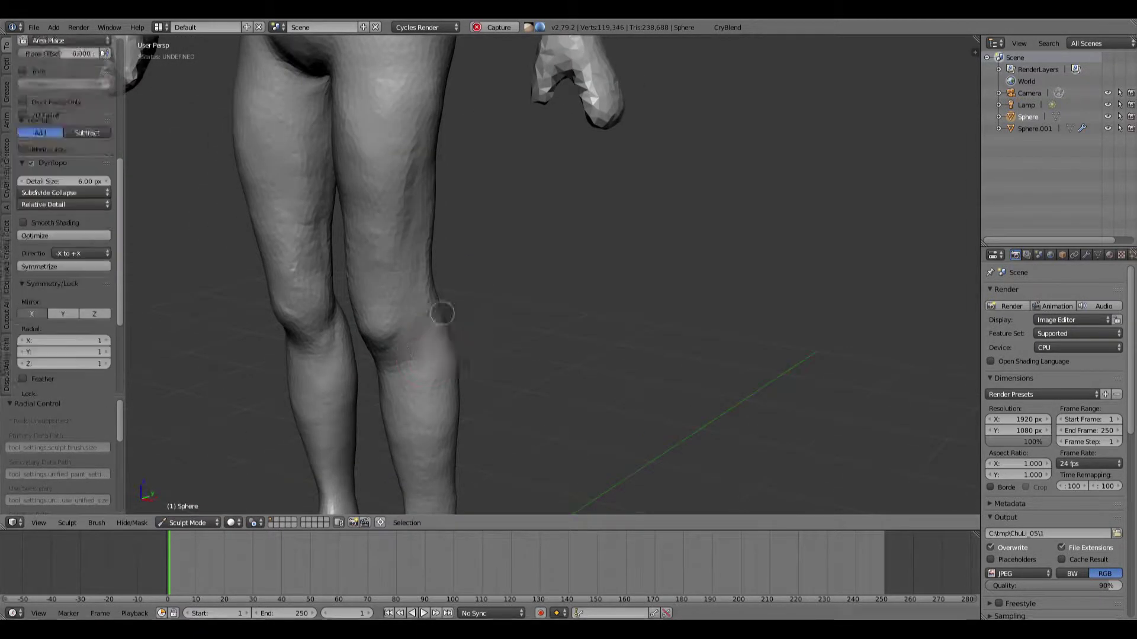
Build up the ankles and the sides of the feet with the additive brush, smoothing the surface
{"action": "middle_click_drag", "start_coordinate": [425, 461], "coordinate": [452, 371]}
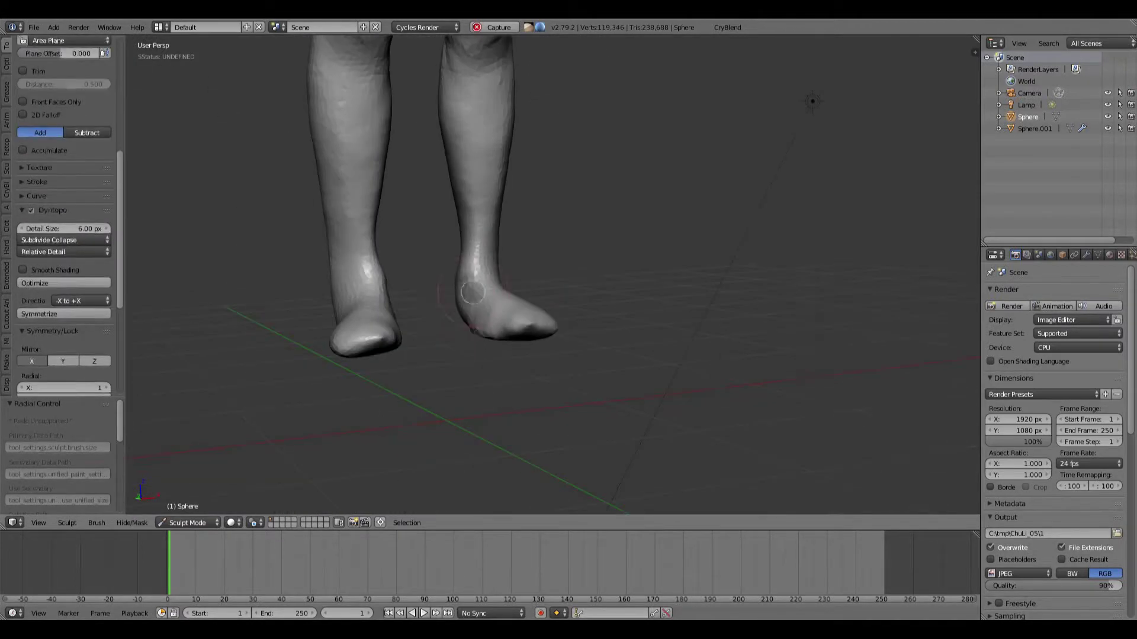
{"action": "mouse_move", "coordinate": [447, 305]}
{"action": "middle_mouse_down"}
{"action": "mouse_move", "coordinate": [450, 295]}
{"action": "mouse_move", "coordinate": [436, 311]}
{"action": "middle_mouse_up"}
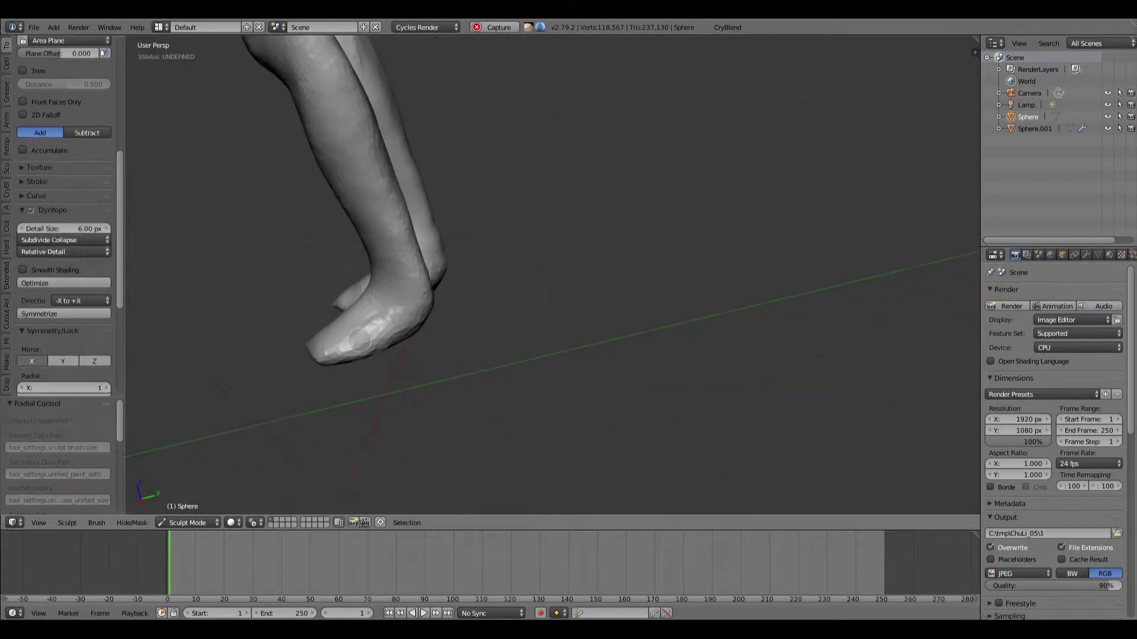
{"action": "middle_click_drag", "start_coordinate": [376, 332], "coordinate": [373, 317]}
{"action": "left_click_drag", "start_coordinate": [373, 318], "coordinate": [358, 345], "text": "shift"}
{"action": "mouse_move", "coordinate": [358, 346]}
{"action": "middle_mouse_down"}
{"action": "mouse_move", "coordinate": [439, 360]}
{"action": "mouse_move", "coordinate": [379, 355]}
{"action": "mouse_move", "coordinate": [449, 379]}
{"action": "middle_mouse_up"}
Reshape the toe area, insteps and ankles of the feet with the Grab brush
{"action": "key", "text": "f"}
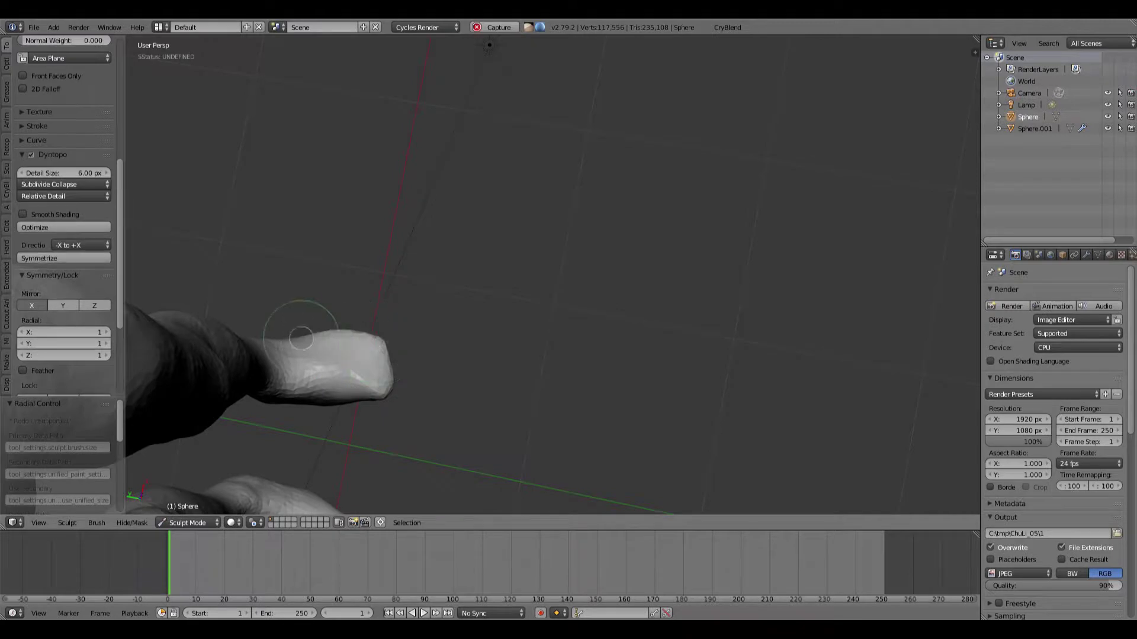
{"action": "middle_click_drag", "start_coordinate": [301, 338], "coordinate": [408, 354]}
{"action": "left_click_drag", "start_coordinate": [369, 349], "coordinate": [364, 372]}
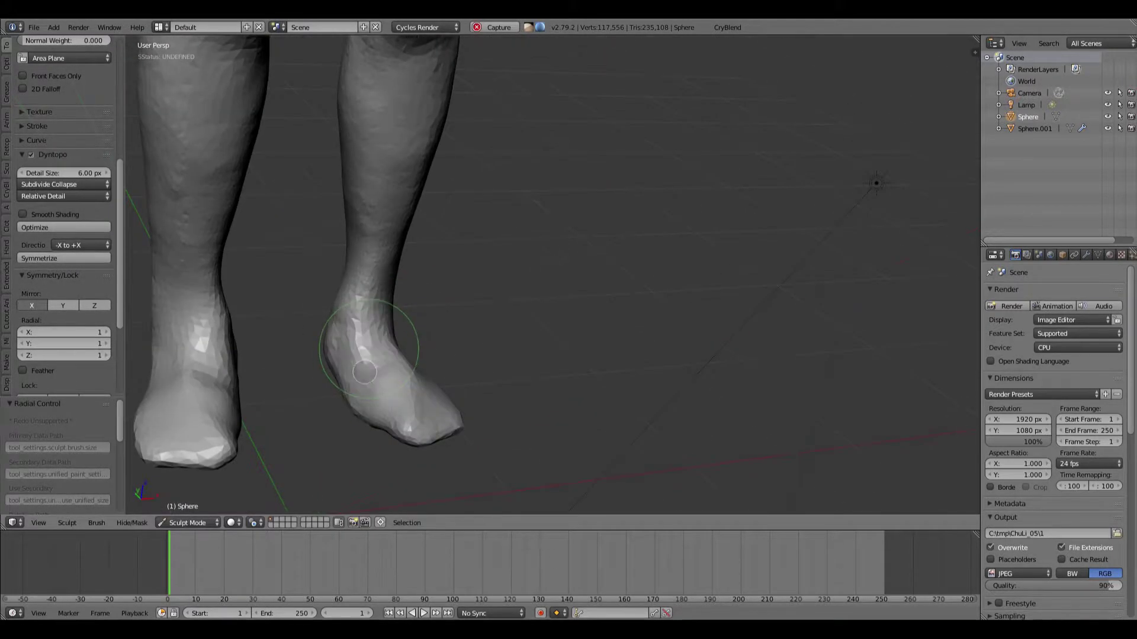
{"action": "middle_click_drag", "start_coordinate": [381, 383], "coordinate": [367, 330]}
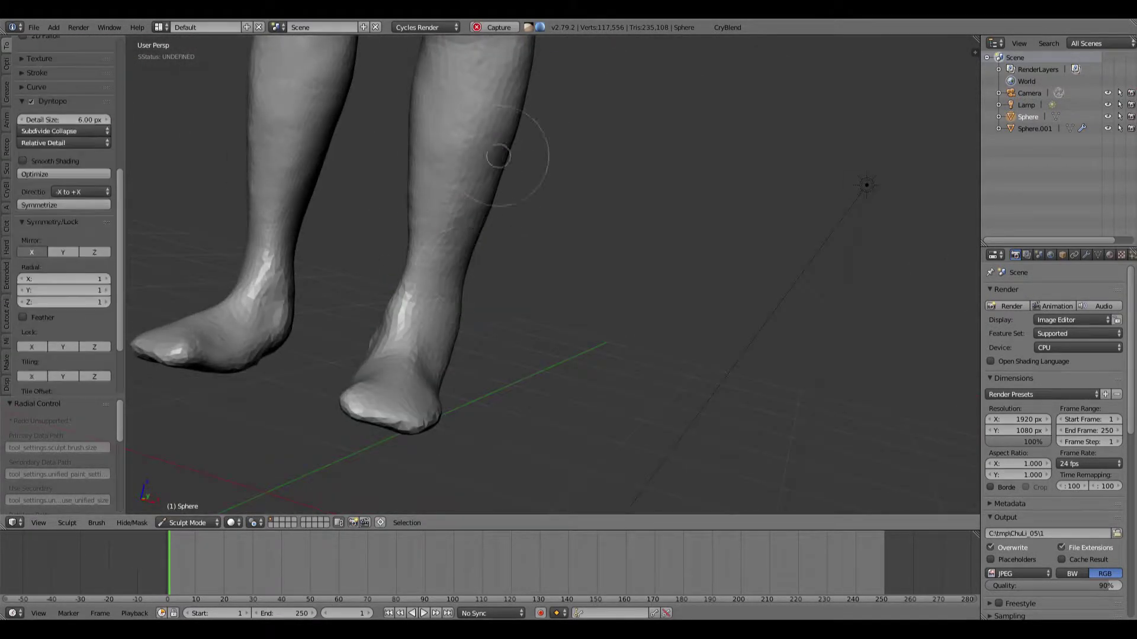
Adjust the calf contours and heels from behind with the Grab brush
{"action": "middle_click_drag", "start_coordinate": [498, 156], "coordinate": [459, 342]}
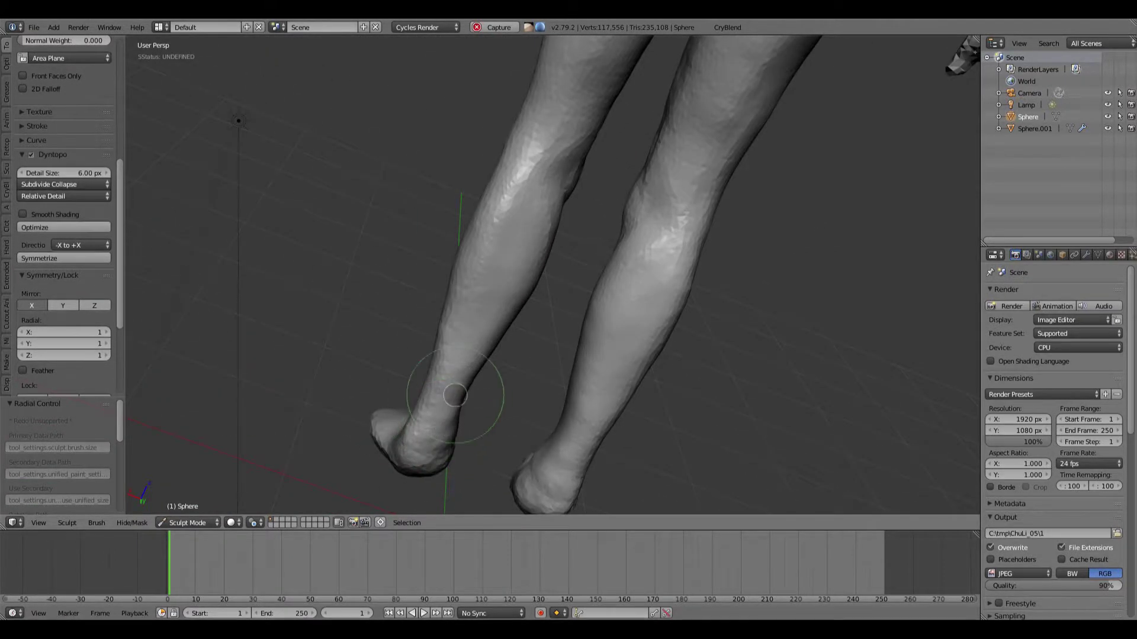
{"action": "middle_click_drag", "start_coordinate": [455, 396], "coordinate": [431, 451]}
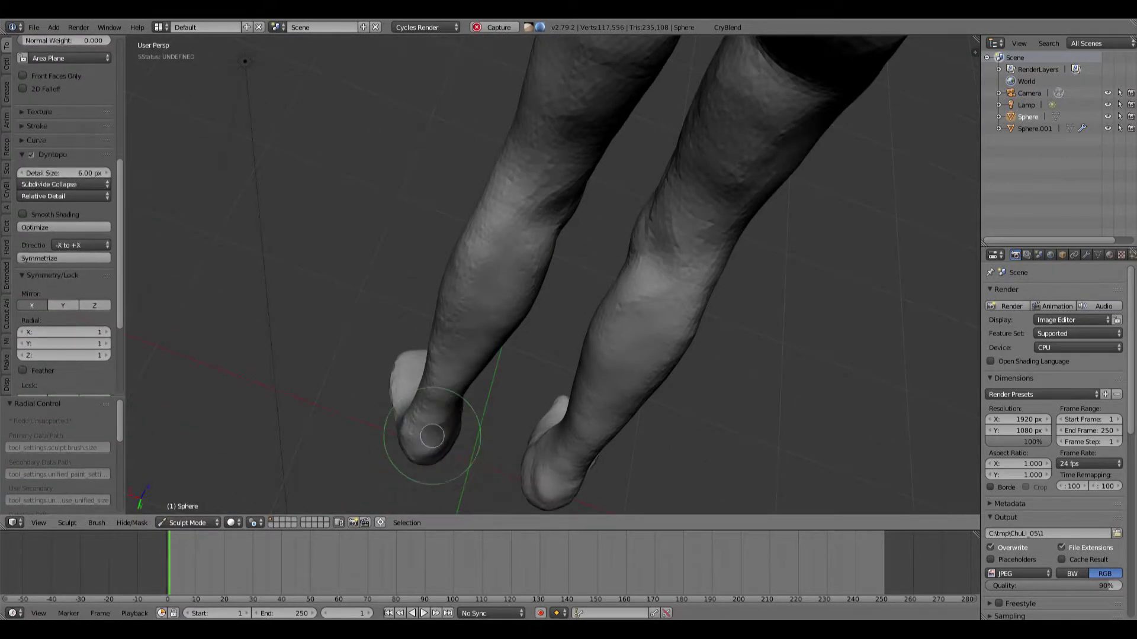
{"action": "middle_click_drag", "start_coordinate": [431, 436], "coordinate": [449, 363]}
{"action": "middle_click_drag", "start_coordinate": [480, 324], "coordinate": [569, 254]}
Mask the legs up to the hips with a lasso mask and invert it to protect the upper body
{"action": "scroll", "coordinate": [604, 308], "scroll_direction": "down", "scroll_amount": 8}
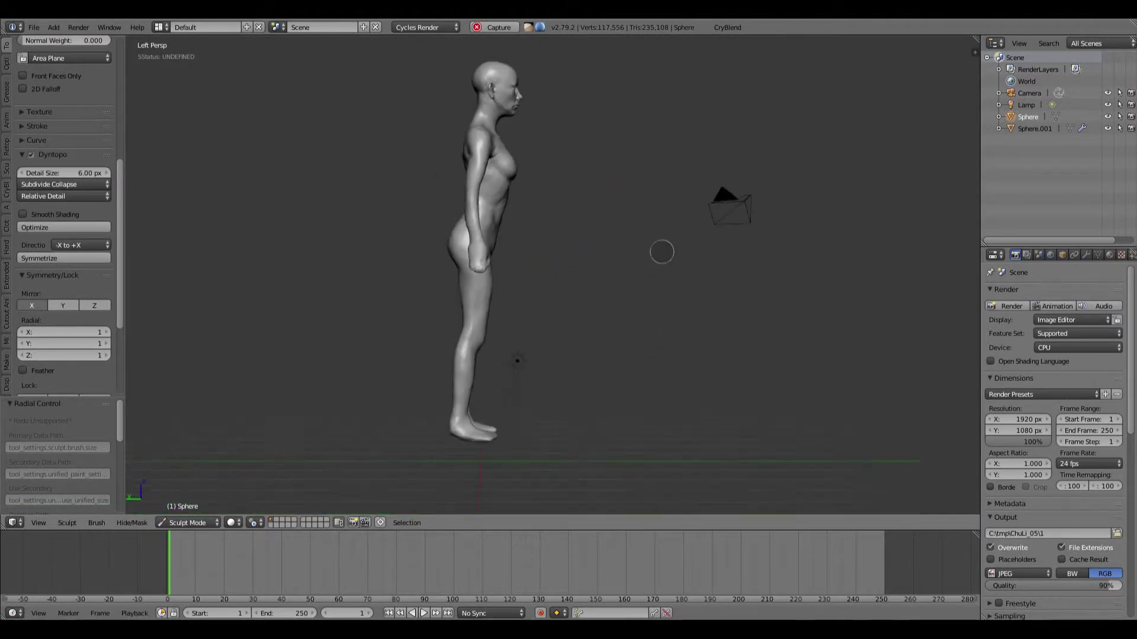
{"action": "middle_click_drag", "start_coordinate": [661, 252], "coordinate": [611, 274]}
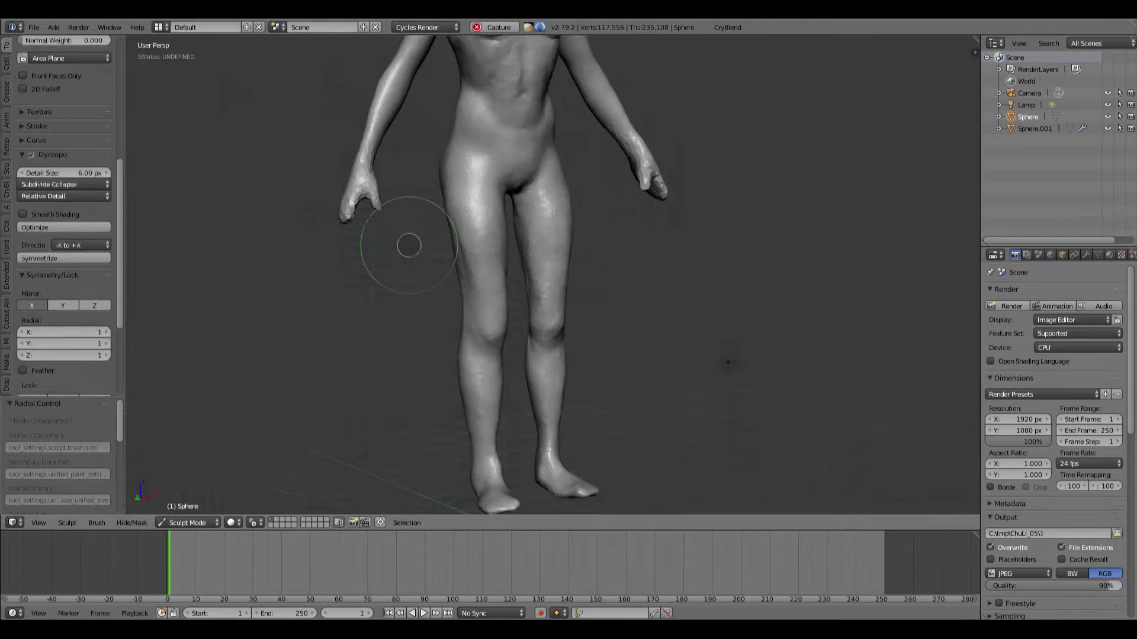
{"action": "middle_click_drag", "start_coordinate": [407, 246], "coordinate": [436, 161]}
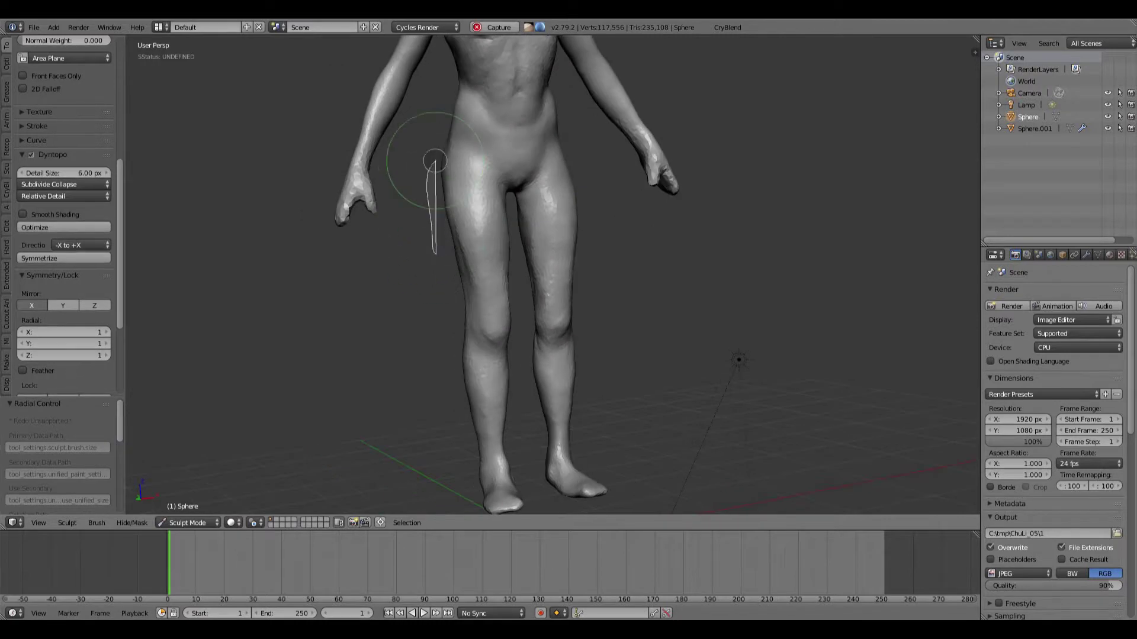
{"action": "left_click_drag", "start_coordinate": [514, 245], "coordinate": [377, 507], "text": "ctrl+shift"}
{"action": "key", "text": "ctrl+i"}
Reposition the legs and feet in side view with a large Grab brush to adjust the stance
{"action": "mouse_move", "coordinate": [544, 202]}
{"action": "middle_mouse_down"}
{"action": "mouse_move", "coordinate": [591, 294]}
{"action": "mouse_move", "coordinate": [549, 287]}
{"action": "middle_mouse_up"}
{"action": "key", "text": "f"}
{"action": "left_click", "coordinate": [492, 451]}
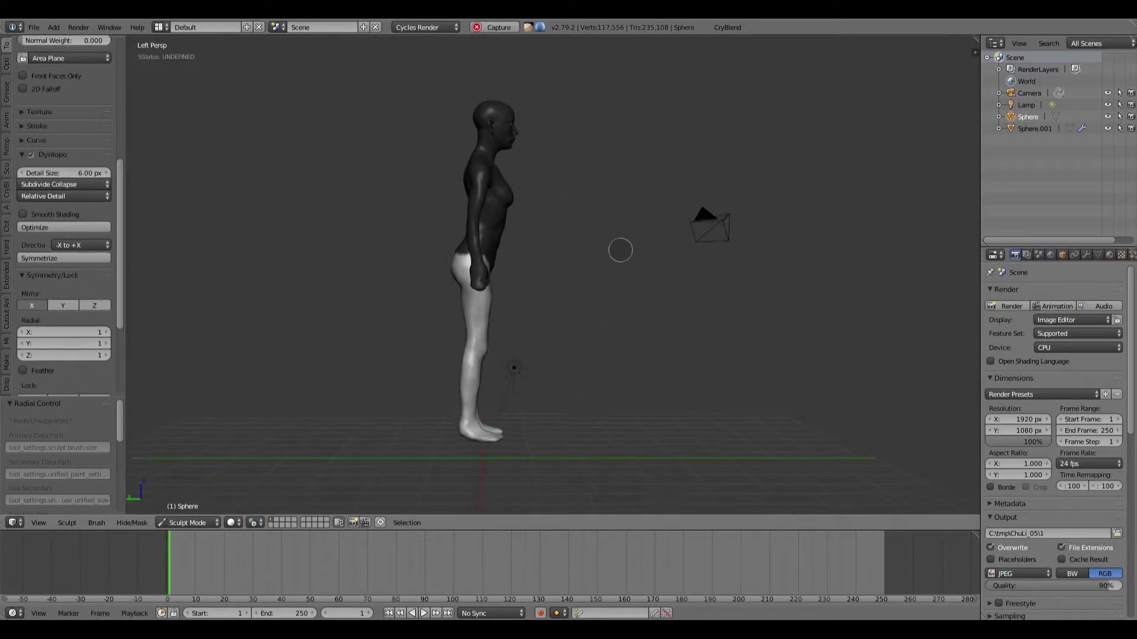
{"action": "scroll", "coordinate": [471, 396], "scroll_direction": "up", "scroll_amount": 1}
{"action": "key", "text": "f"}
{"action": "left_click", "coordinate": [582, 289]}
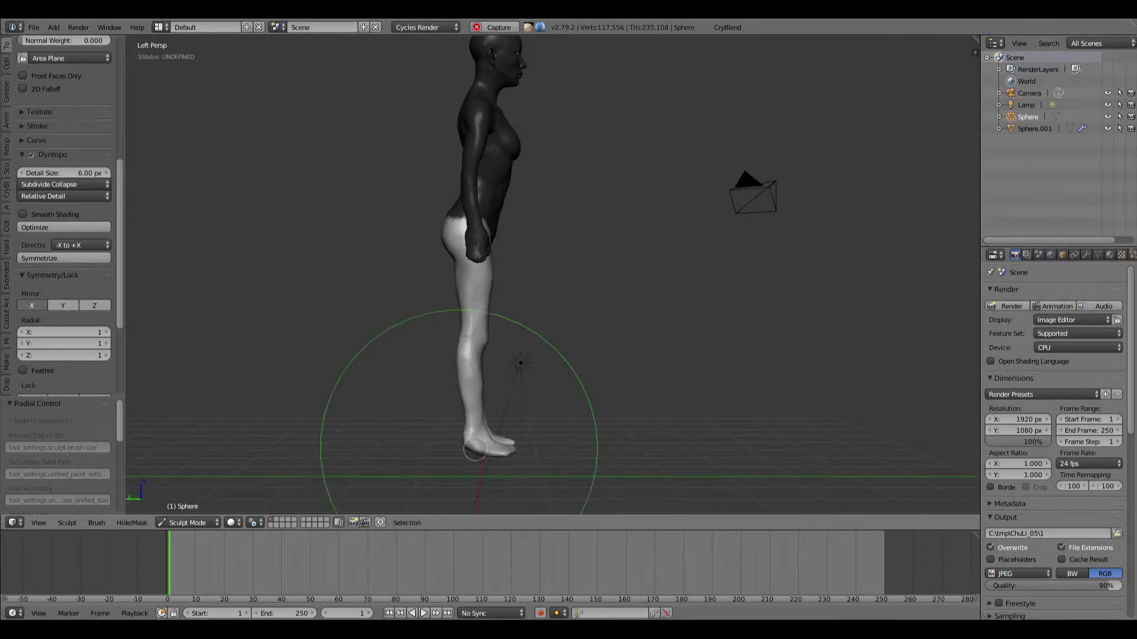
{"action": "key", "text": "f"}
{"action": "left_click", "coordinate": [434, 415]}
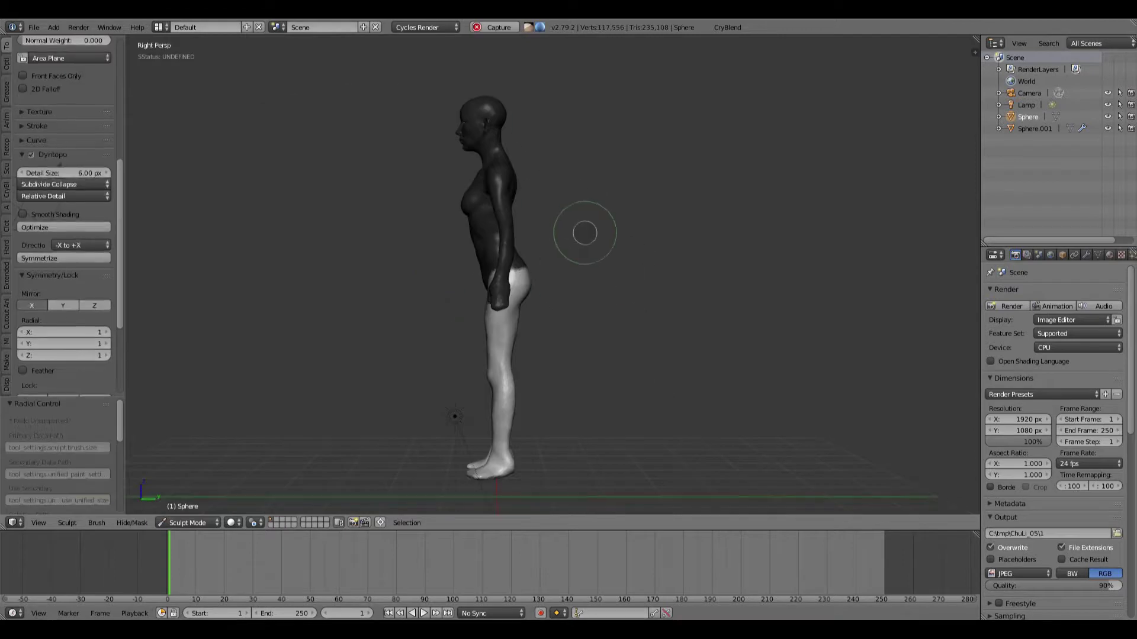
Replace the mask with one over the forearms and hands, and reshape the hips and thighs in profile with the Grab brush
{"action": "scroll", "coordinate": [540, 274], "scroll_direction": "up", "scroll_amount": 4}
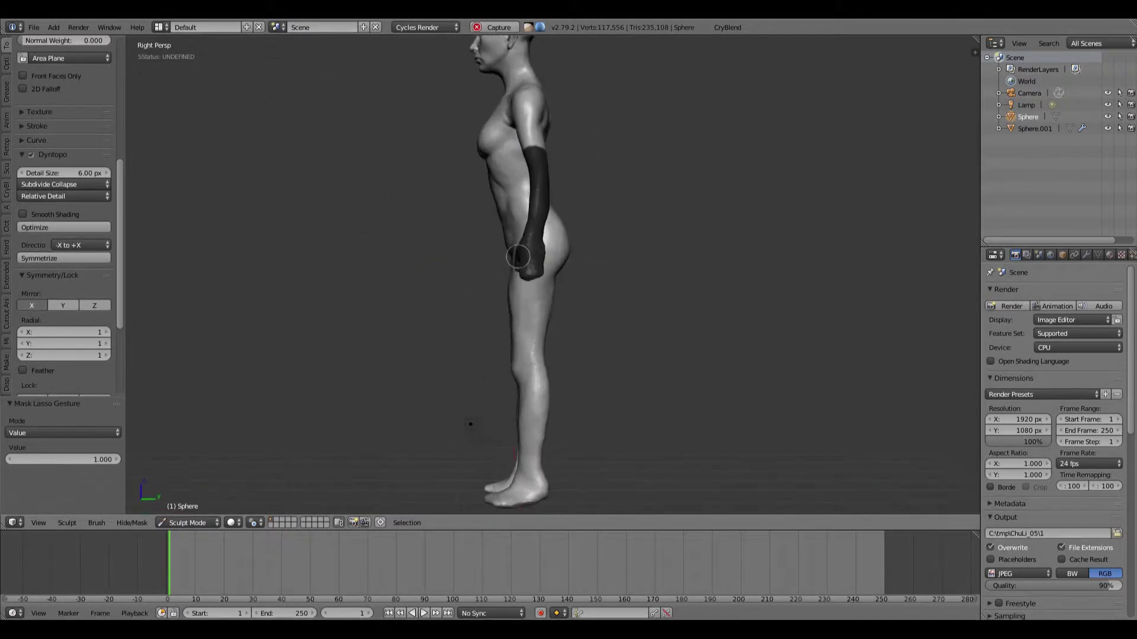
{"action": "key", "text": "f"}
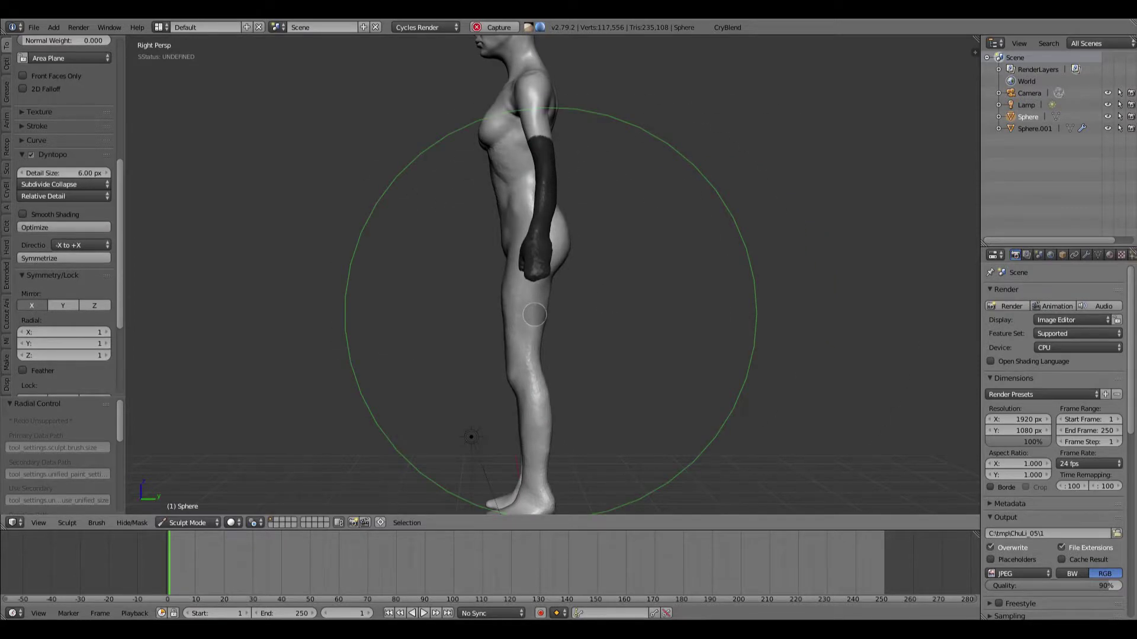
{"action": "left_click", "coordinate": [462, 288]}
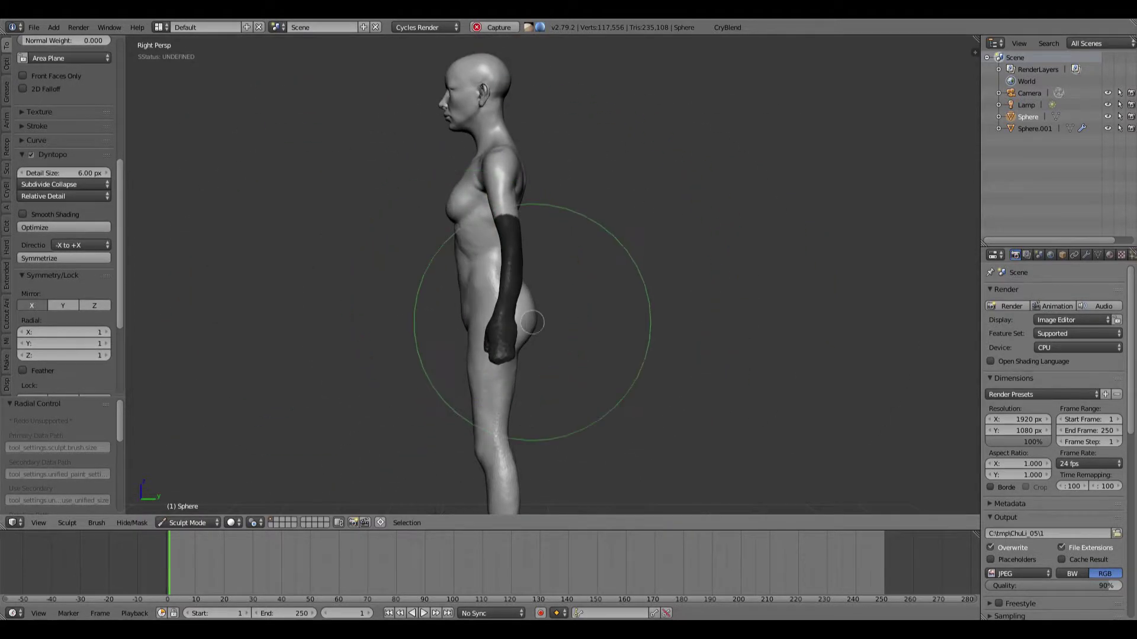
{"action": "middle_click_drag", "start_coordinate": [514, 230], "coordinate": [521, 318]}
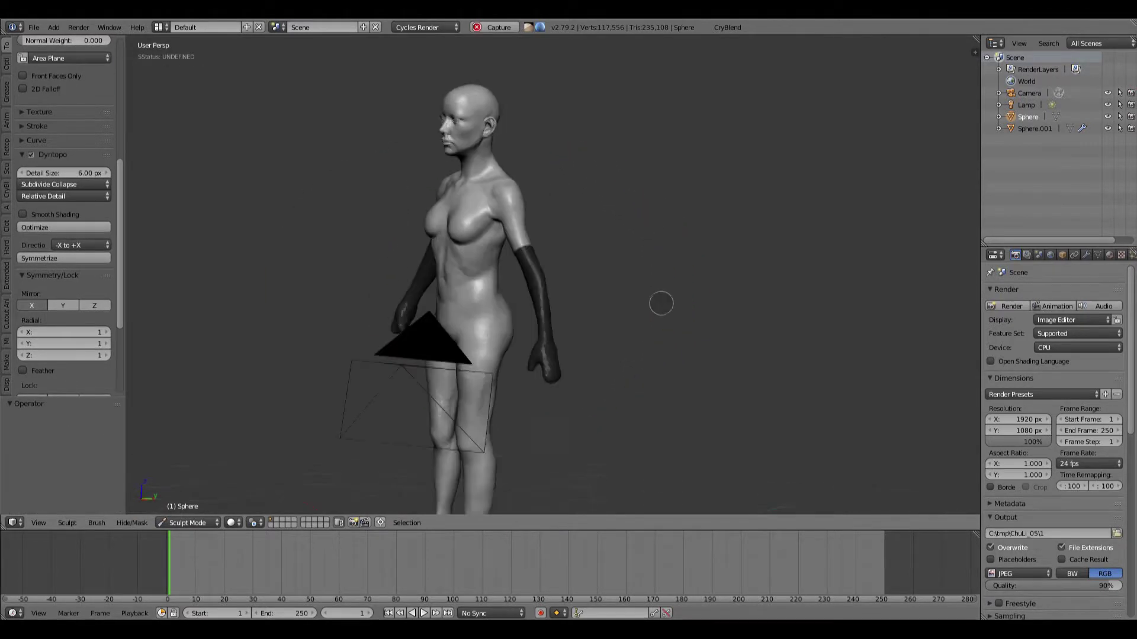
Extend the lasso mask over the upper arms and shoulders, and mask the head down to the jawline
{"action": "middle_click_drag", "start_coordinate": [661, 303], "coordinate": [542, 174]}
{"action": "key", "text": "f"}
{"action": "left_click_drag", "start_coordinate": [490, 218], "coordinate": [602, 279], "text": "ctrl+shift"}
{"action": "middle_click_drag", "start_coordinate": [601, 279], "coordinate": [589, 234]}
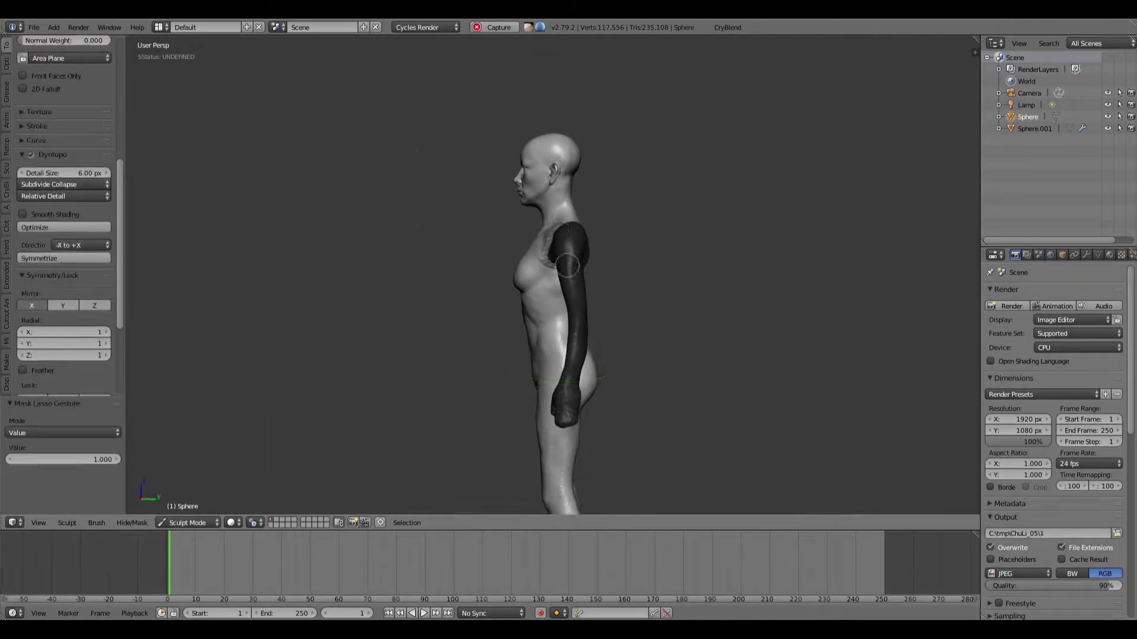
{"action": "scroll", "coordinate": [546, 189], "scroll_direction": "up", "scroll_amount": 9}
{"action": "scroll", "coordinate": [563, 336], "scroll_direction": "down", "scroll_amount": 4}
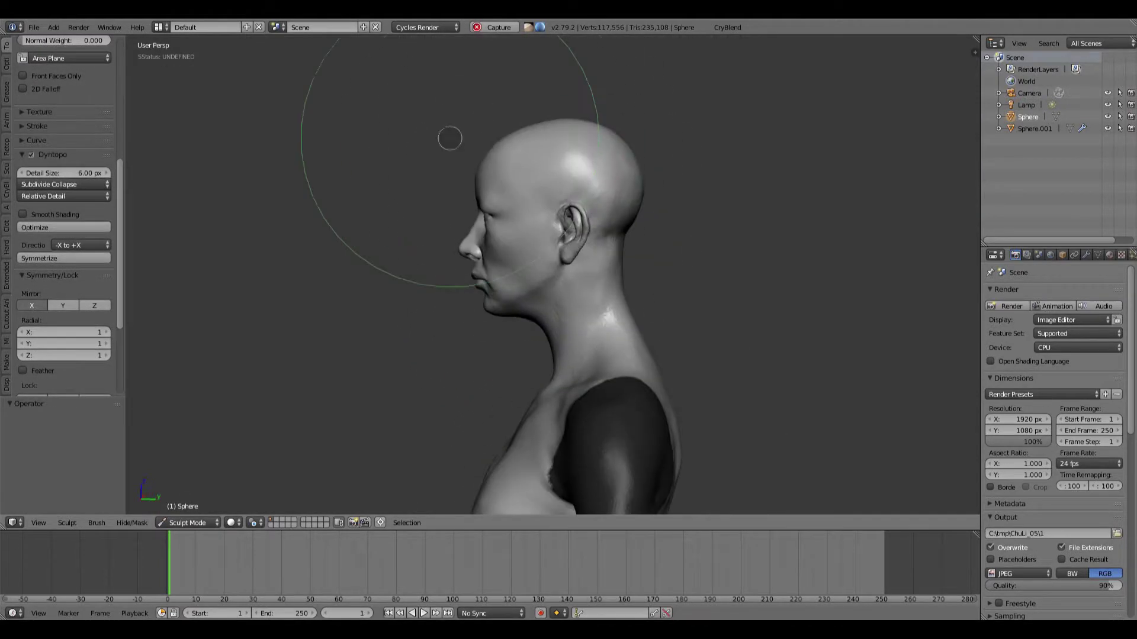
{"action": "mouse_move", "coordinate": [426, 146]}
{"action": "left_mouse_down", "text": "ctrl+shift"}
{"action": "mouse_move", "coordinate": [637, 239]}
{"action": "mouse_move", "coordinate": [450, 319]}
{"action": "left_mouse_up", "text": "ctrl+shift"}
{"action": "scroll", "coordinate": [539, 290], "scroll_direction": "down", "scroll_amount": 6}
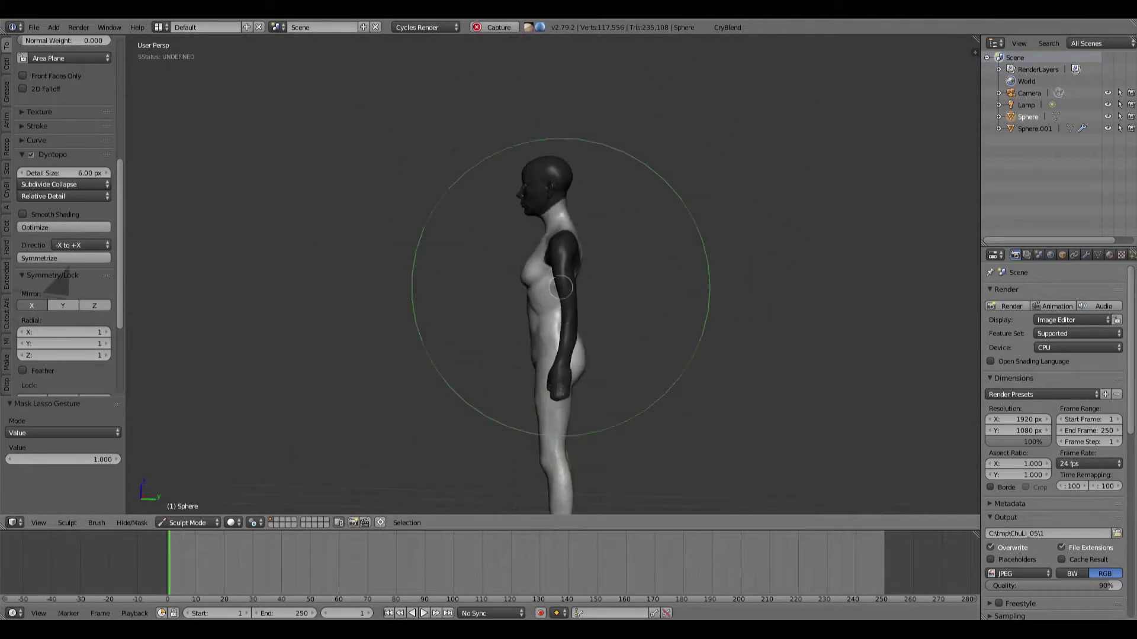
Adjust the torso and leg posture in side profile with the Grab brush, varying its radius
{"action": "key", "text": "f"}
{"action": "key", "text": "KP_3"}
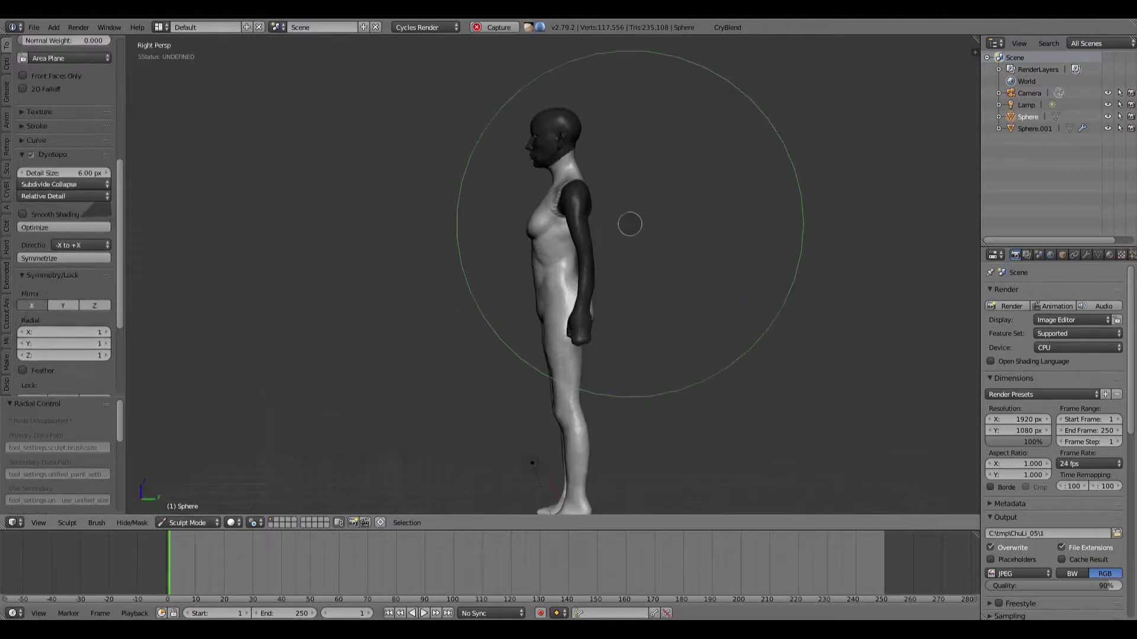
{"action": "middle_click_drag", "start_coordinate": [594, 271], "coordinate": [584, 231]}
{"action": "key", "text": "KP_3"}
{"action": "middle_click_drag", "start_coordinate": [620, 278], "coordinate": [597, 250], "text": "shift"}
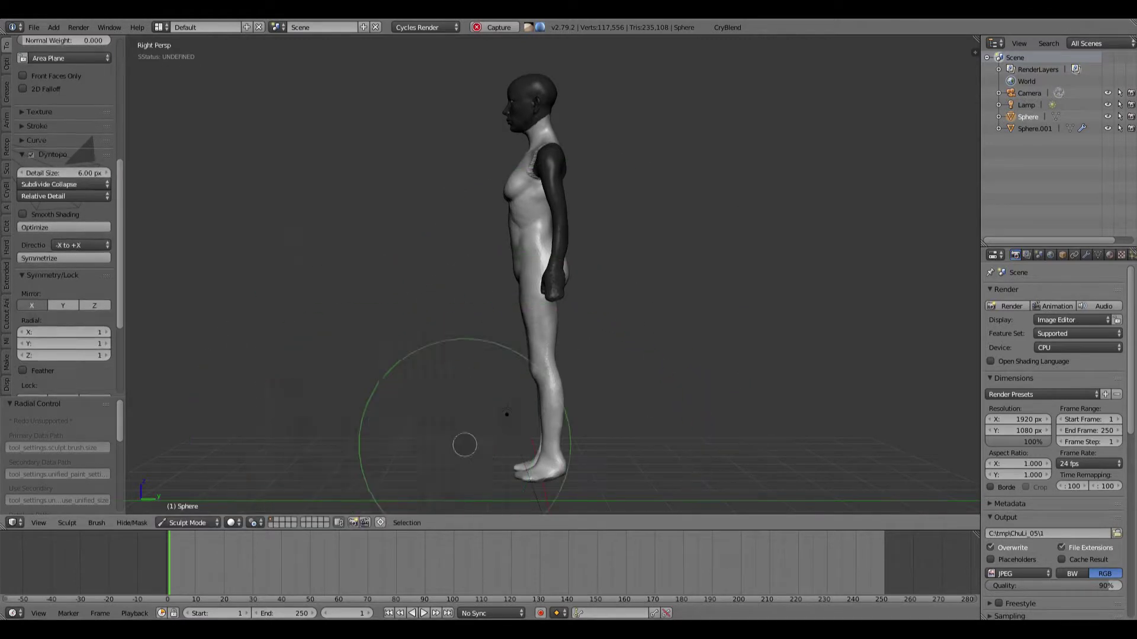
{"action": "key", "text": "f"}
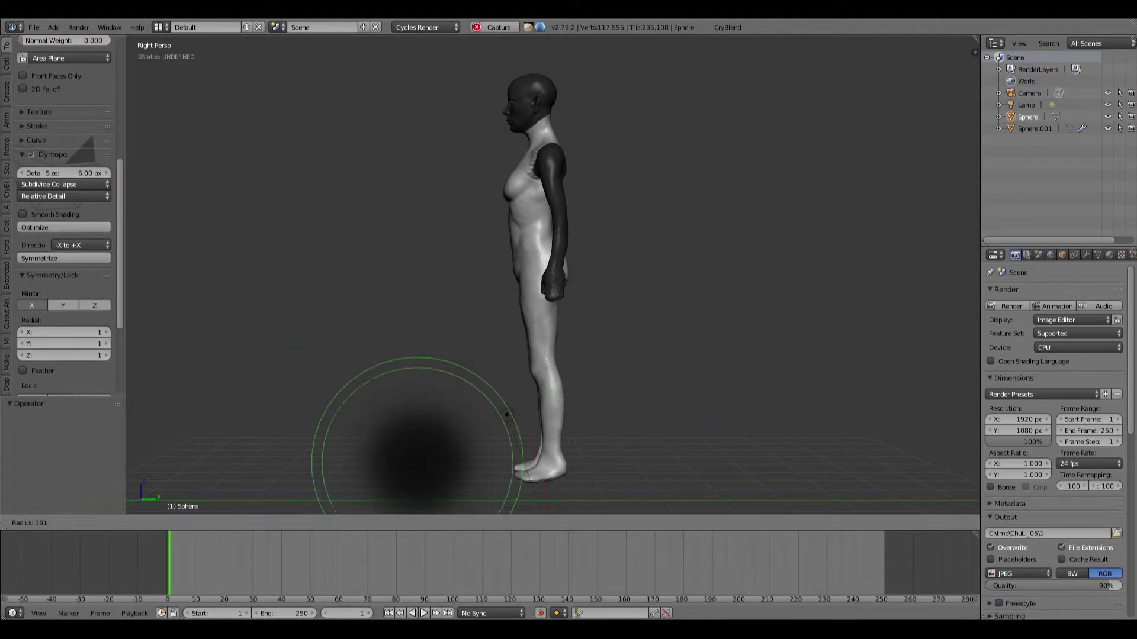
{"action": "left_click", "coordinate": [471, 474]}
{"action": "left_click", "coordinate": [506, 414]}
{"action": "middle_click_drag", "start_coordinate": [506, 415], "coordinate": [529, 368]}
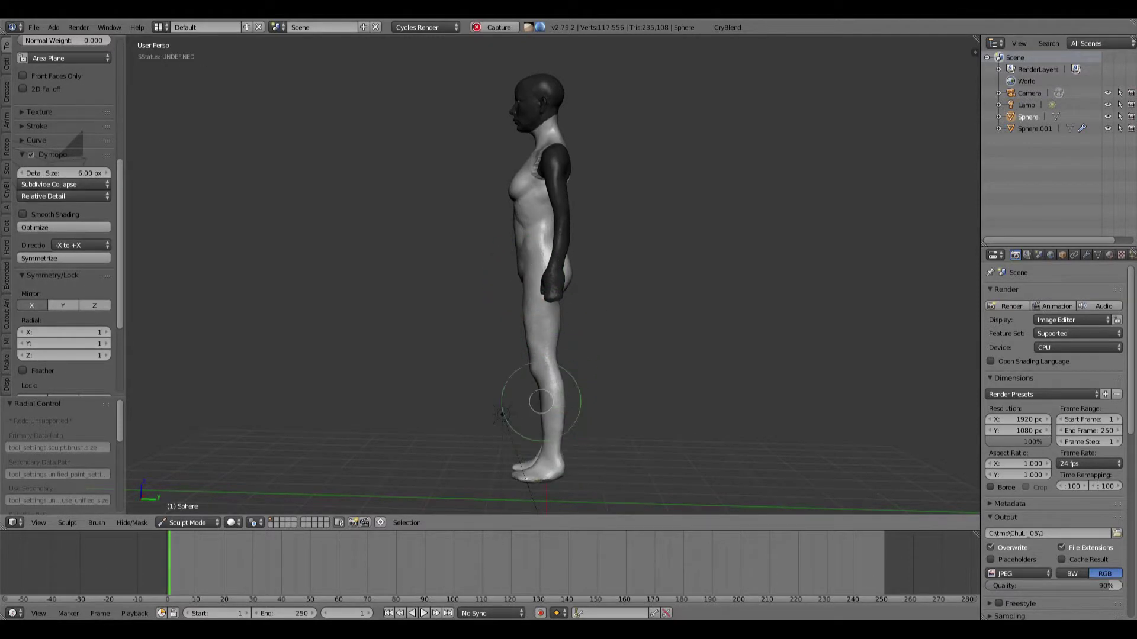
Clear the mask and smooth the seams around the shoulders, armpits and shoulder blades
{"action": "key", "text": "alt+m"}
{"action": "middle_click_drag", "start_coordinate": [673, 206], "coordinate": [685, 288]}
{"action": "middle_click_drag", "start_coordinate": [685, 289], "coordinate": [764, 255], "text": "shift"}
{"action": "middle_click_drag", "start_coordinate": [764, 255], "coordinate": [726, 254]}
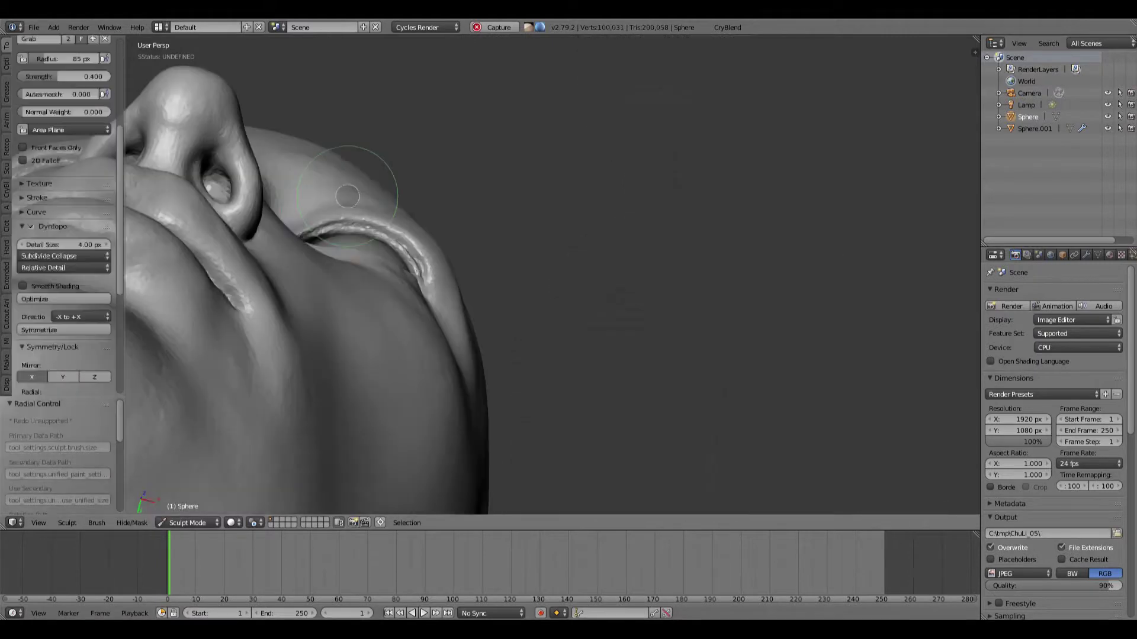
{"action": "left_click_drag", "start_coordinate": [764, 234], "coordinate": [748, 328], "text": "shift"}
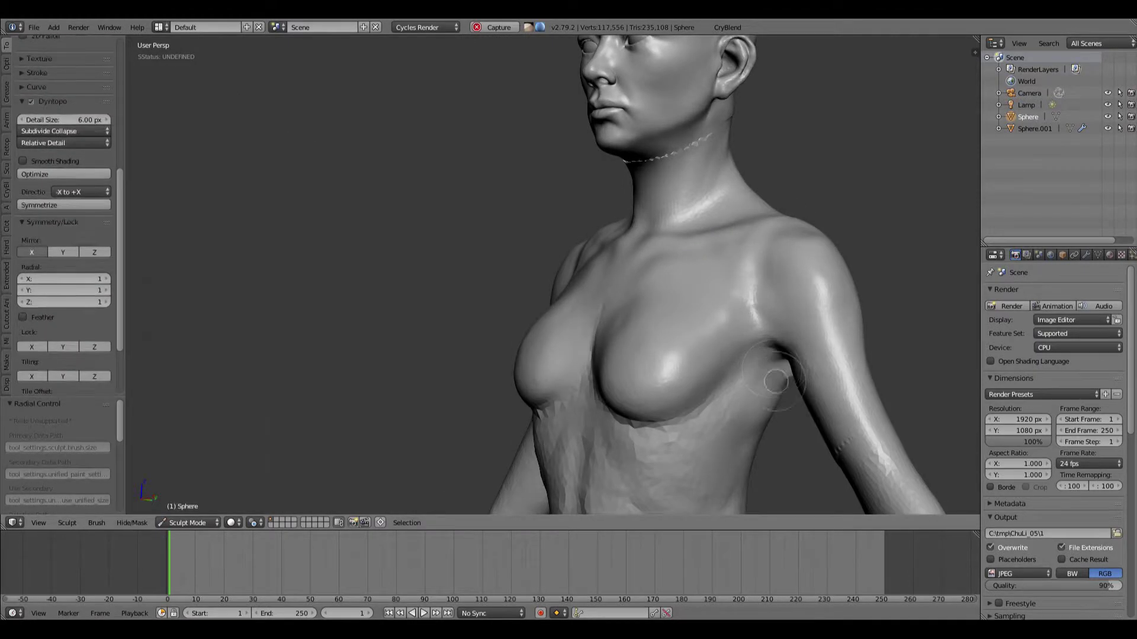
{"action": "middle_click_drag", "start_coordinate": [775, 381], "coordinate": [625, 319]}
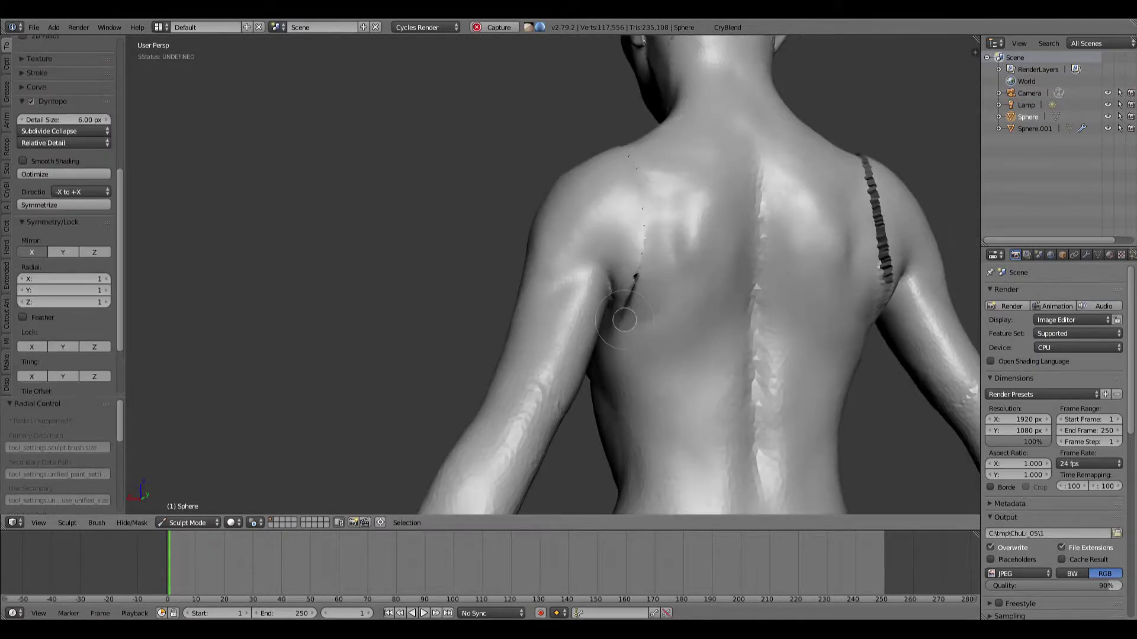
{"action": "left_click_drag", "start_coordinate": [634, 248], "coordinate": [632, 242]}
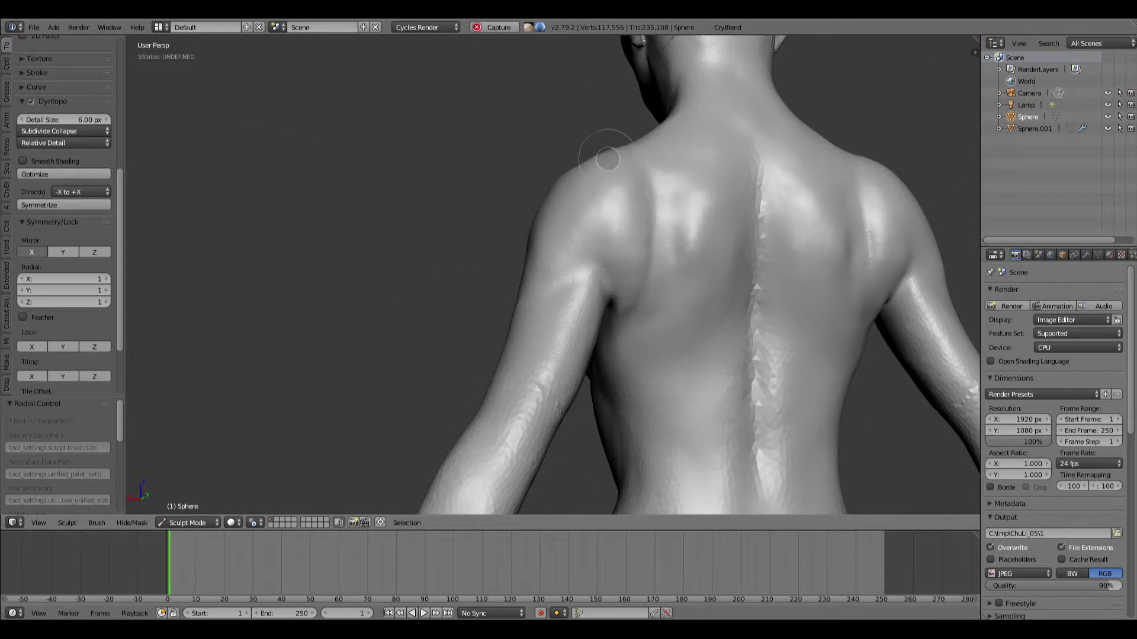
{"action": "middle_click_drag", "start_coordinate": [633, 272], "coordinate": [620, 210]}
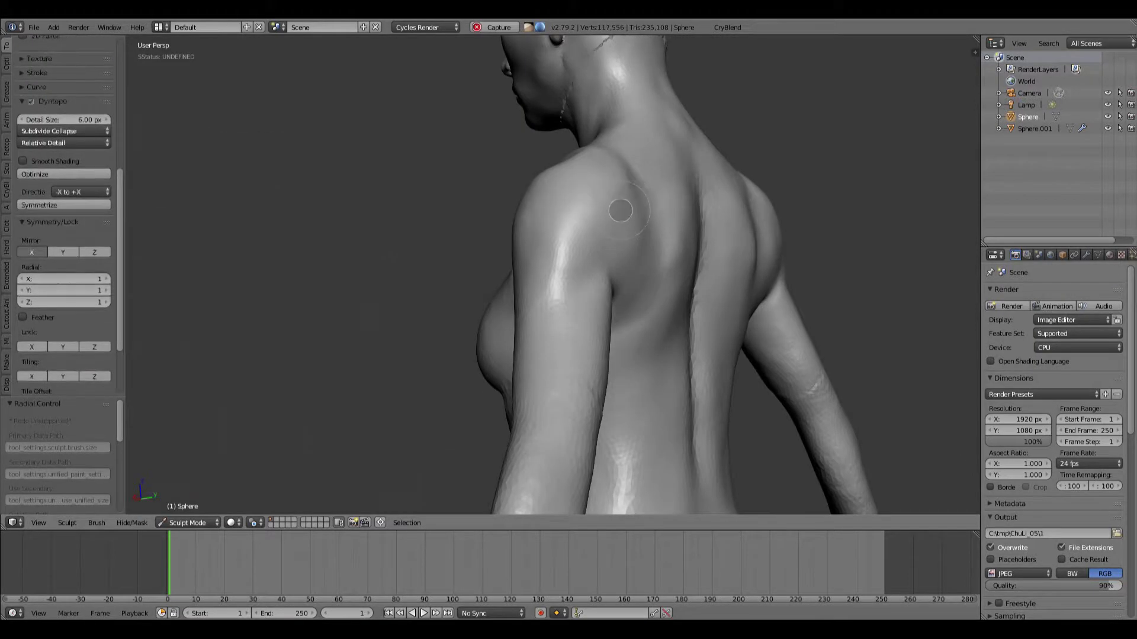
Shape the upper back, the underarm area and the ribcage below the breasts with the additive brush
{"action": "middle_click_drag", "start_coordinate": [627, 214], "coordinate": [608, 204]}
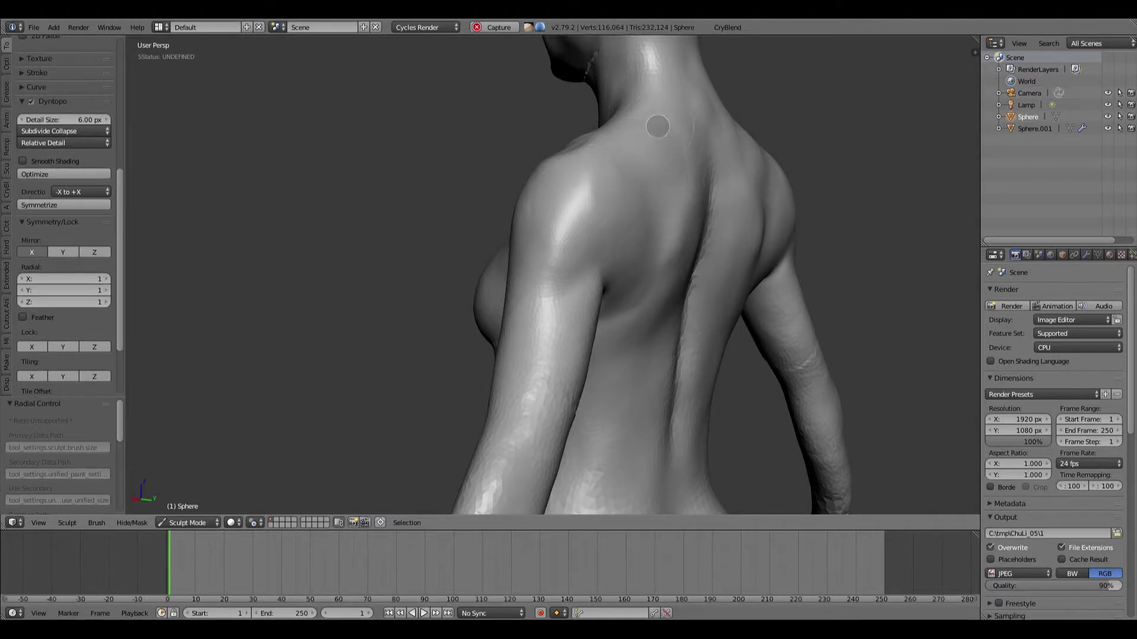
{"action": "middle_click_drag", "start_coordinate": [576, 154], "coordinate": [483, 219]}
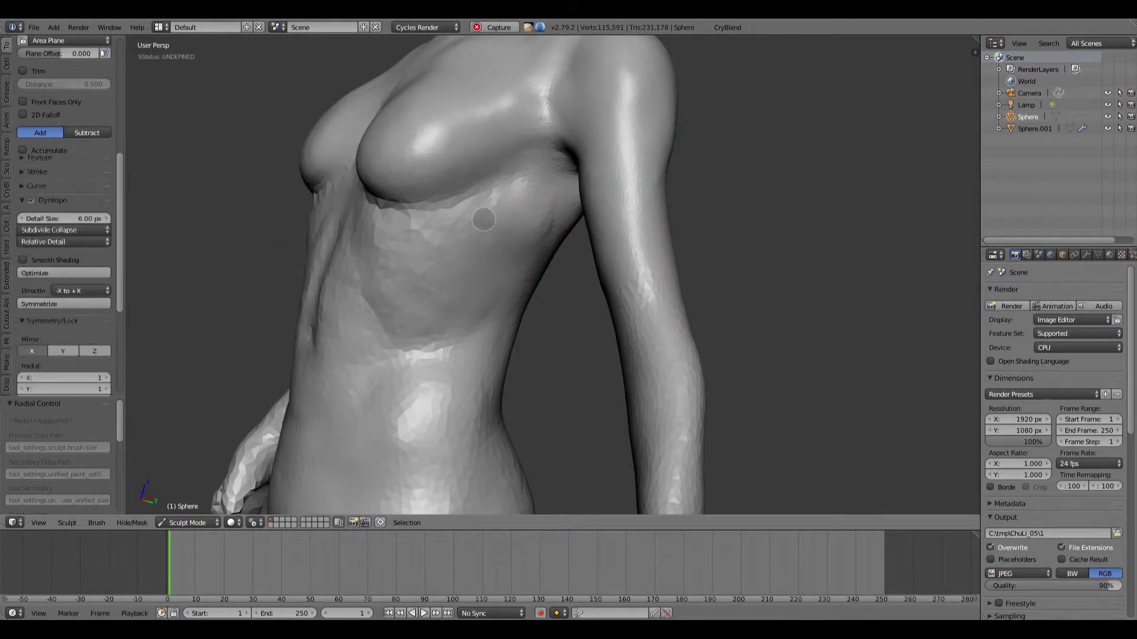
{"action": "mouse_move", "coordinate": [421, 276]}
{"action": "middle_mouse_down"}
{"action": "mouse_move", "coordinate": [588, 318]}
{"action": "mouse_move", "coordinate": [418, 198]}
{"action": "mouse_move", "coordinate": [457, 262]}
{"action": "mouse_move", "coordinate": [461, 254]}
{"action": "mouse_move", "coordinate": [508, 307]}
{"action": "middle_mouse_up"}
{"action": "key", "text": "c"}
{"action": "scroll", "coordinate": [508, 308], "scroll_direction": "down", "scroll_amount": 7}
Smooth the side and back of the neck behind the ear
{"action": "key", "text": "KP_1"}
{"action": "middle_click_drag", "start_coordinate": [563, 151], "coordinate": [456, 261]}
{"action": "scroll", "coordinate": [551, 414], "scroll_direction": "up", "scroll_amount": 10}
{"action": "middle_click_drag", "start_coordinate": [533, 255], "coordinate": [626, 282], "text": "shift"}
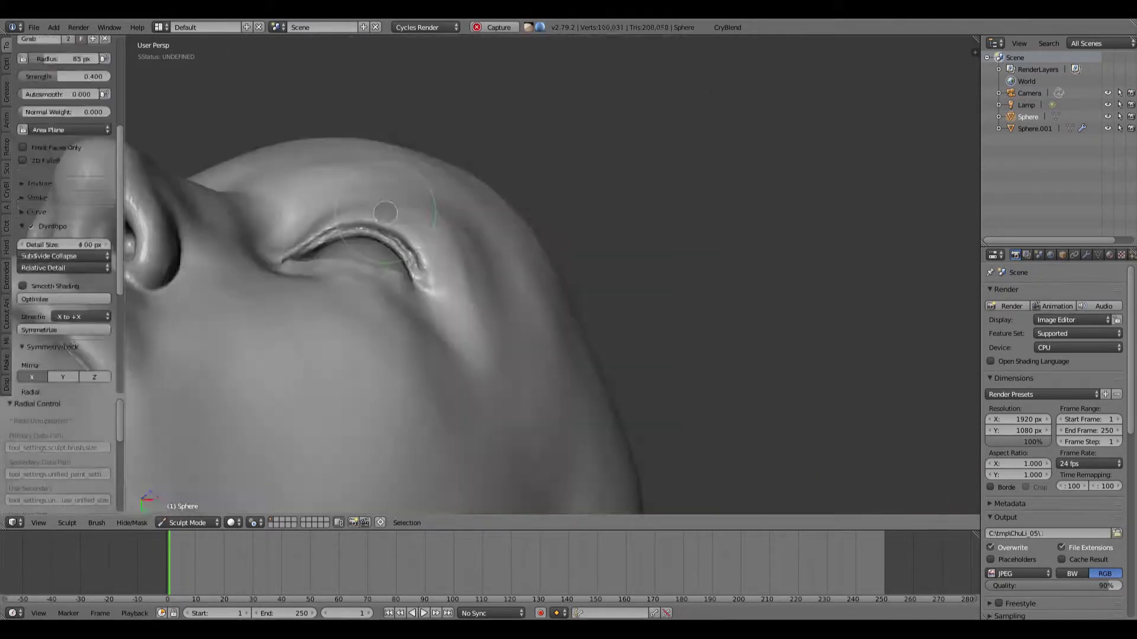
{"action": "left_click_drag", "start_coordinate": [625, 281], "coordinate": [650, 254], "text": "shift"}
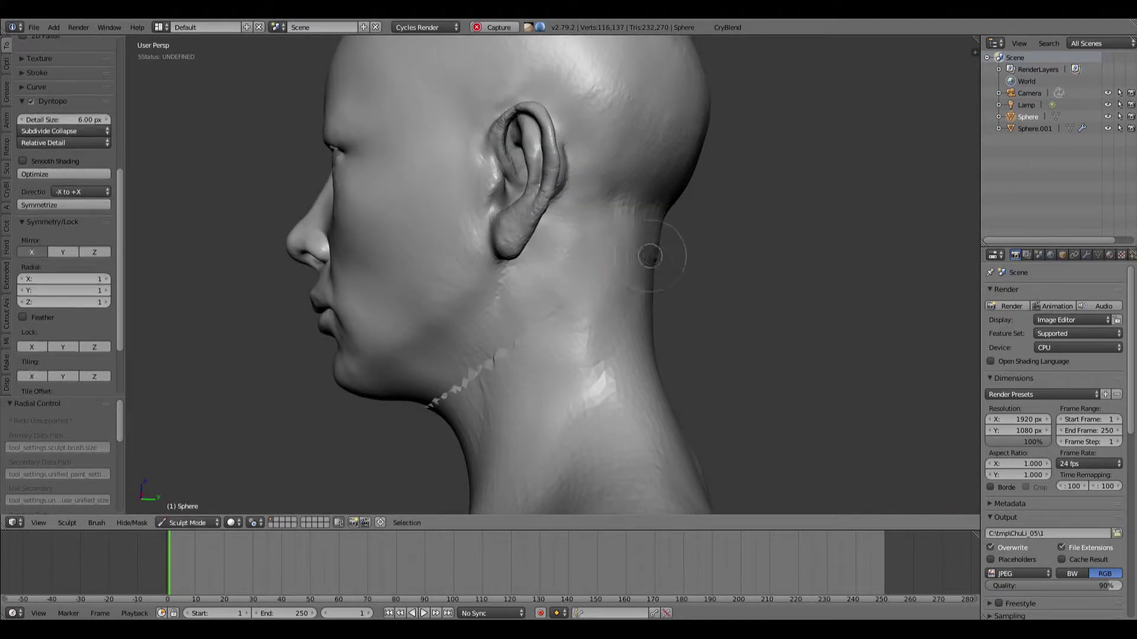
Reshape the nape and throat with an enlarged Grab brush and smooth out the seam along the jawline
{"action": "middle_click_drag", "start_coordinate": [650, 254], "coordinate": [670, 289]}
{"action": "key", "text": "g"}
{"action": "key", "text": "f"}
{"action": "left_click", "coordinate": [752, 290]}
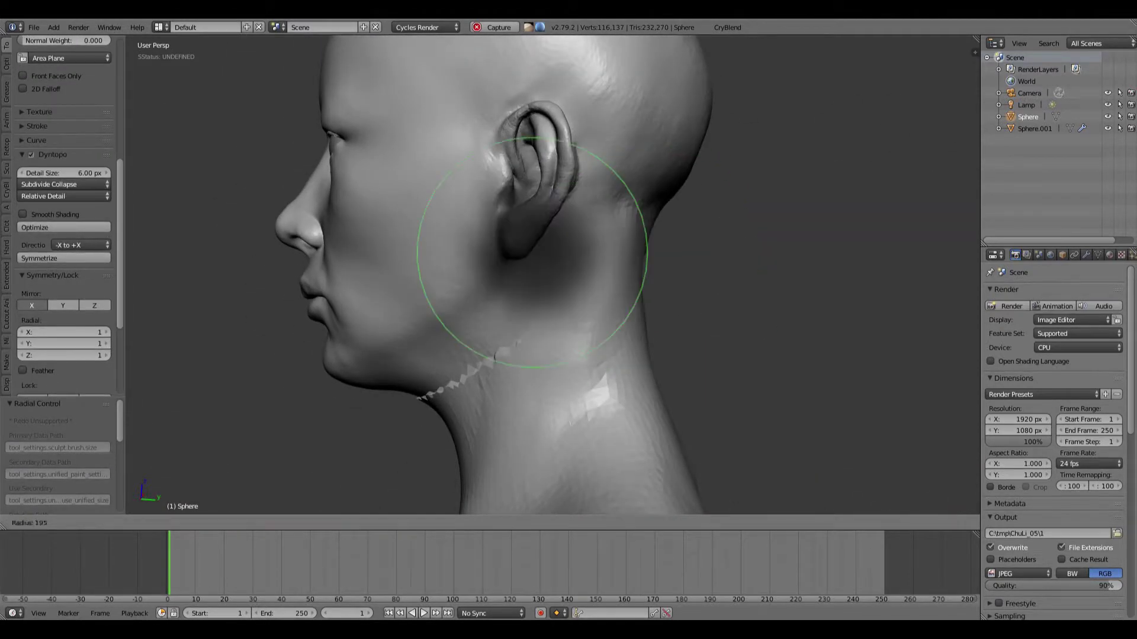
{"action": "left_click_drag", "start_coordinate": [641, 242], "coordinate": [649, 207], "text": "shift"}
{"action": "middle_click_drag", "start_coordinate": [577, 273], "coordinate": [608, 289]}
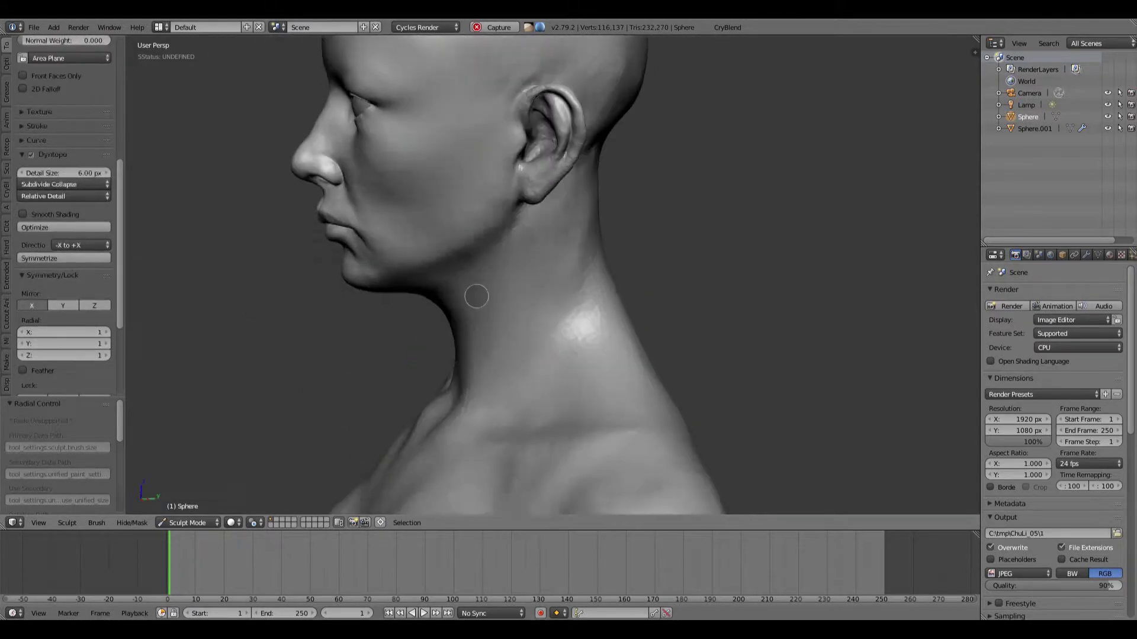
{"action": "scroll", "coordinate": [477, 294], "scroll_direction": "down", "scroll_amount": 2}
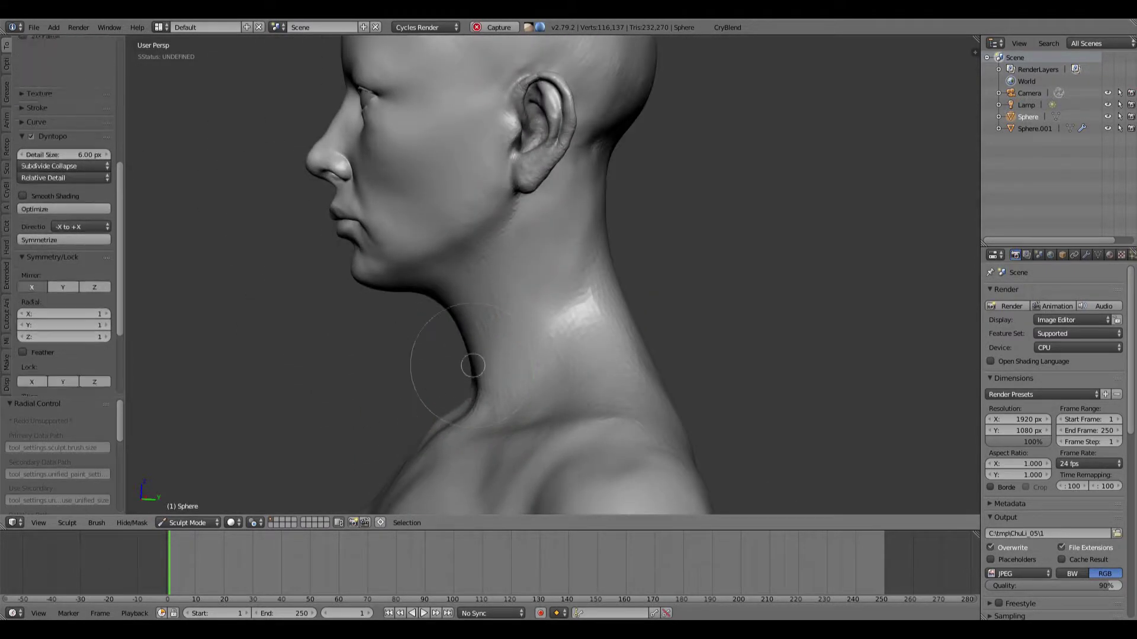
{"action": "scroll", "coordinate": [473, 365], "scroll_direction": "down", "scroll_amount": 3}
Refine the chest contours and pull out small tips on the breasts with a reduced Grab brush
{"action": "middle_click_drag", "start_coordinate": [456, 411], "coordinate": [579, 357]}
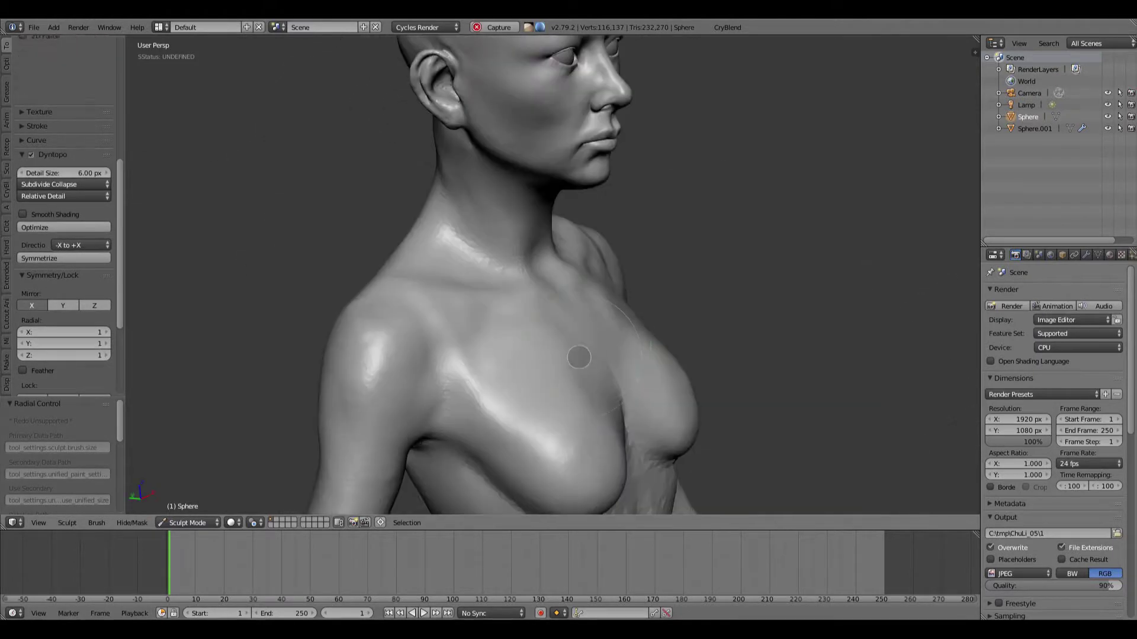
{"action": "middle_click_drag", "start_coordinate": [612, 427], "coordinate": [586, 356], "text": "shift"}
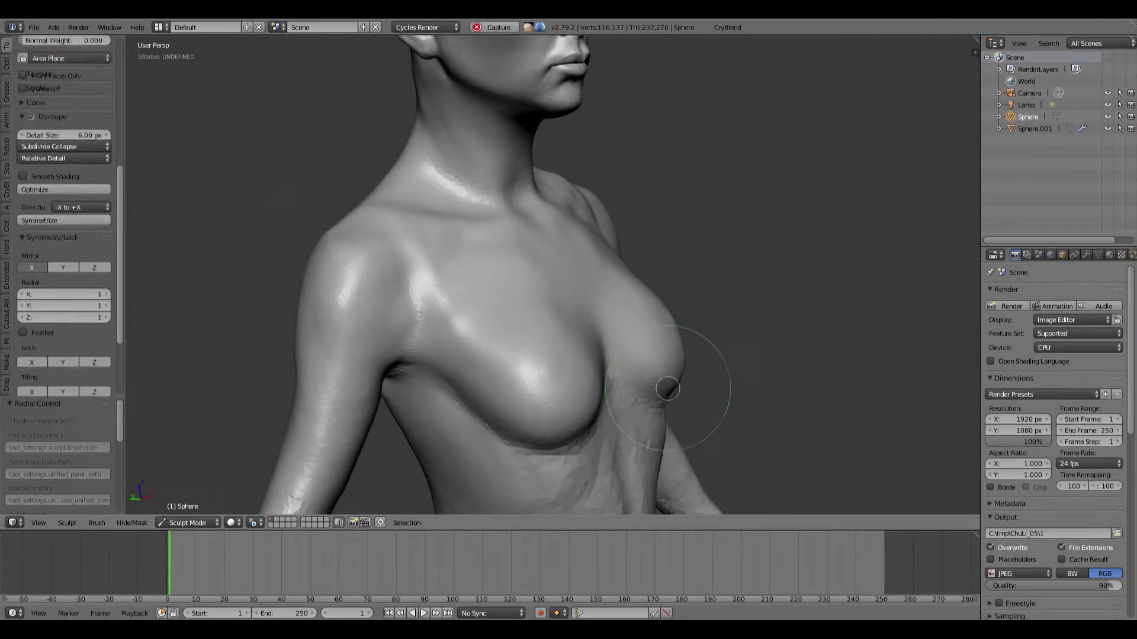
{"action": "key", "text": "f"}
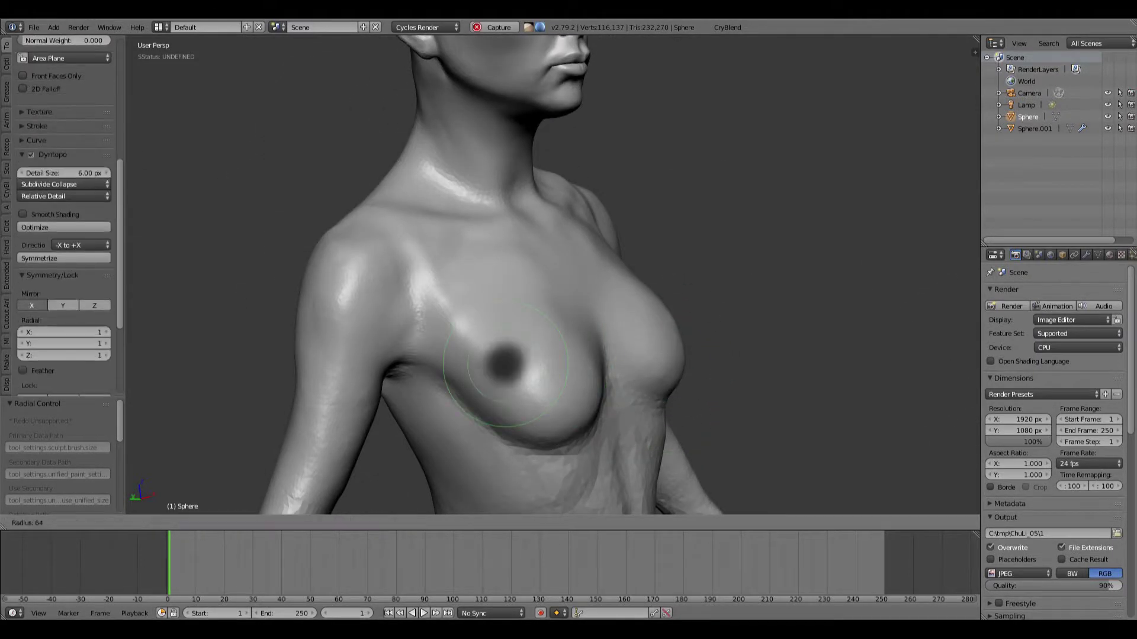
{"action": "left_click", "coordinate": [533, 365]}
{"action": "mouse_move", "coordinate": [533, 365]}
{"action": "middle_mouse_down"}
{"action": "mouse_move", "coordinate": [553, 376]}
{"action": "mouse_move", "coordinate": [482, 450]}
{"action": "middle_mouse_up"}
{"action": "left_click", "coordinate": [553, 376]}
{"action": "left_click_drag", "start_coordinate": [571, 385], "coordinate": [568, 386]}
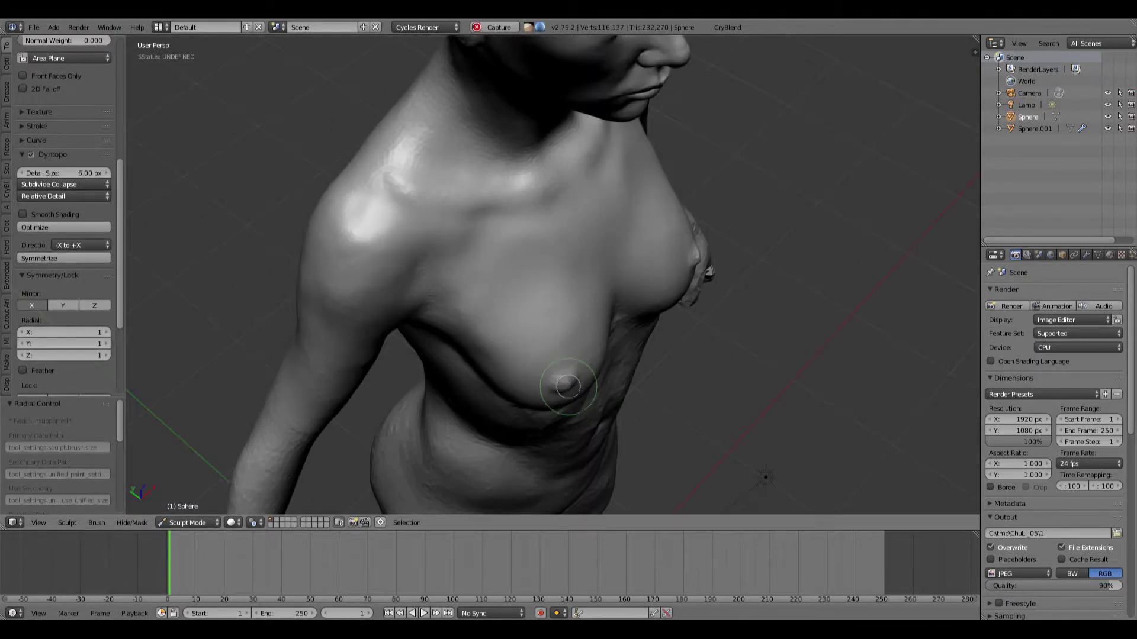
Mask the arms from the shoulders to the wrists and adjust the sides of the torso and waist with the Grab brush
{"action": "middle_click_drag", "start_coordinate": [541, 276], "coordinate": [485, 227]}
{"action": "scroll", "coordinate": [533, 248], "scroll_direction": "down", "scroll_amount": 3}
{"action": "middle_click_drag", "start_coordinate": [681, 248], "coordinate": [616, 190]}
{"action": "scroll", "coordinate": [617, 190], "scroll_direction": "up", "scroll_amount": 3}
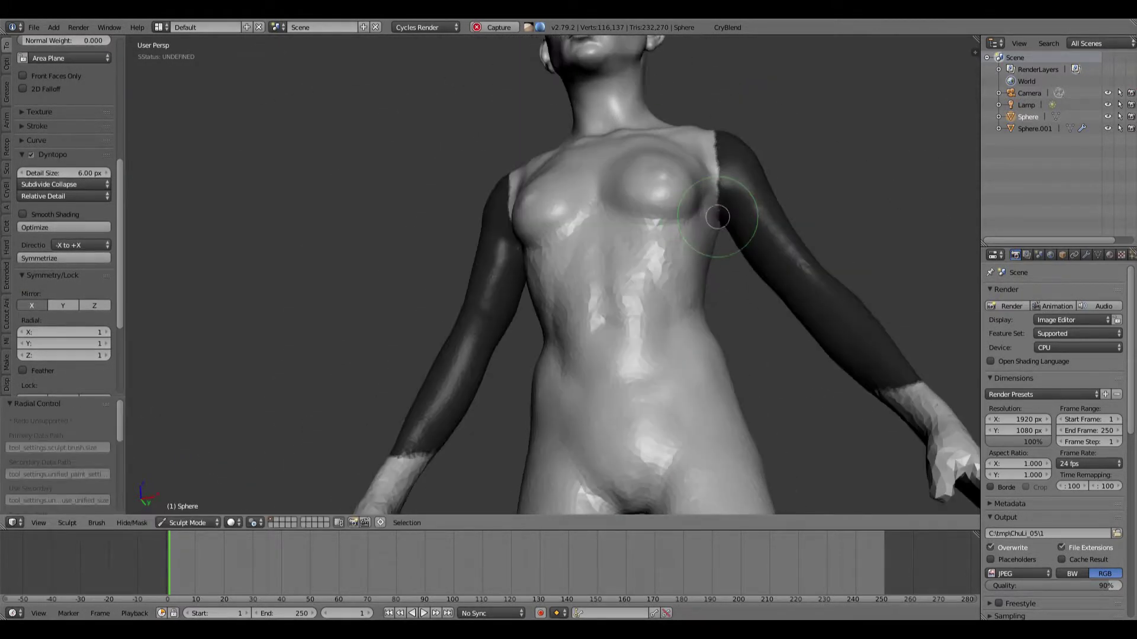
{"action": "middle_click_drag", "start_coordinate": [718, 229], "coordinate": [726, 240]}
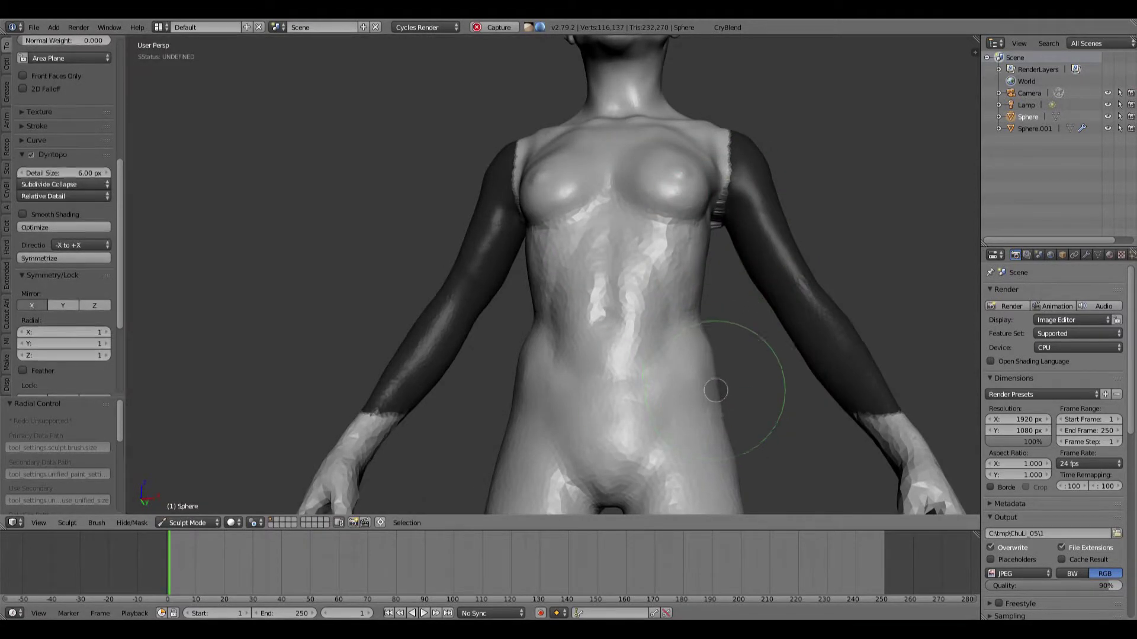
Adjust the contours of the waist, hips and buttocks with the Grab brush, working around the body with the arms masked
{"action": "mouse_move", "coordinate": [716, 385]}
{"action": "middle_mouse_down"}
{"action": "mouse_move", "coordinate": [569, 384]}
{"action": "mouse_move", "coordinate": [583, 388]}
{"action": "middle_mouse_up"}
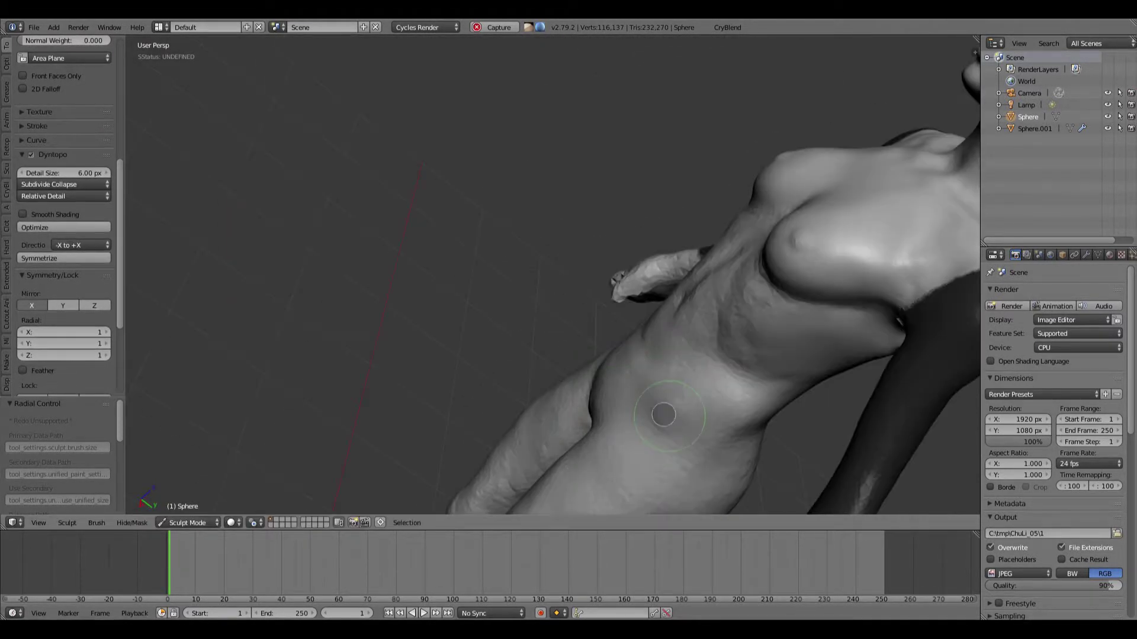
{"action": "middle_click_drag", "start_coordinate": [649, 401], "coordinate": [604, 305]}
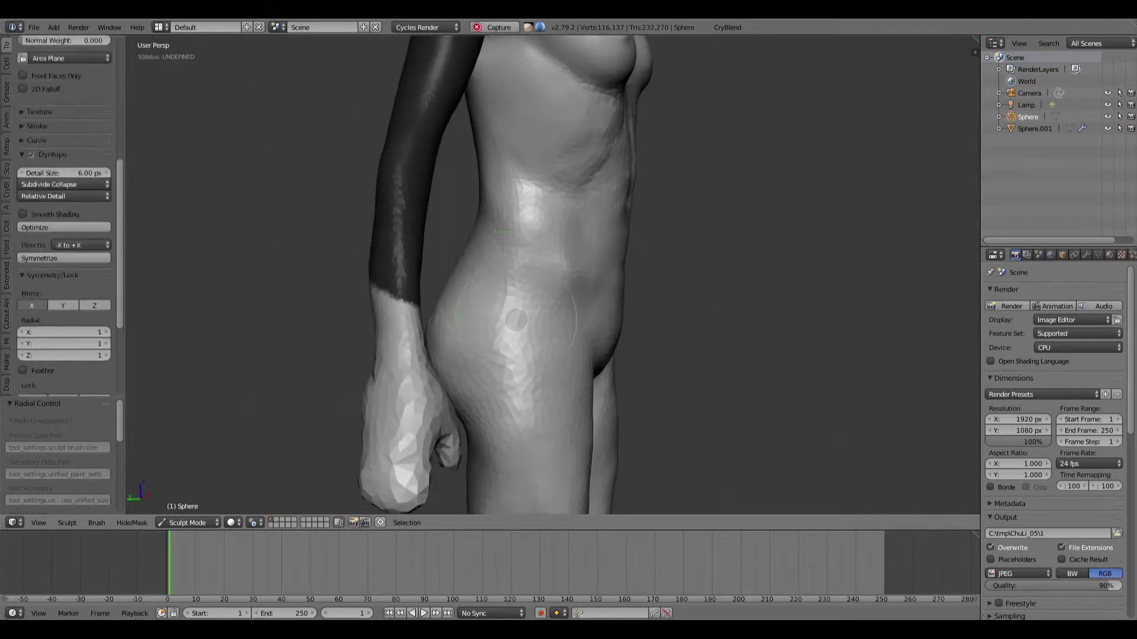
{"action": "middle_click_drag", "start_coordinate": [482, 320], "coordinate": [510, 387]}
{"action": "middle_click_drag", "start_coordinate": [422, 374], "coordinate": [424, 338]}
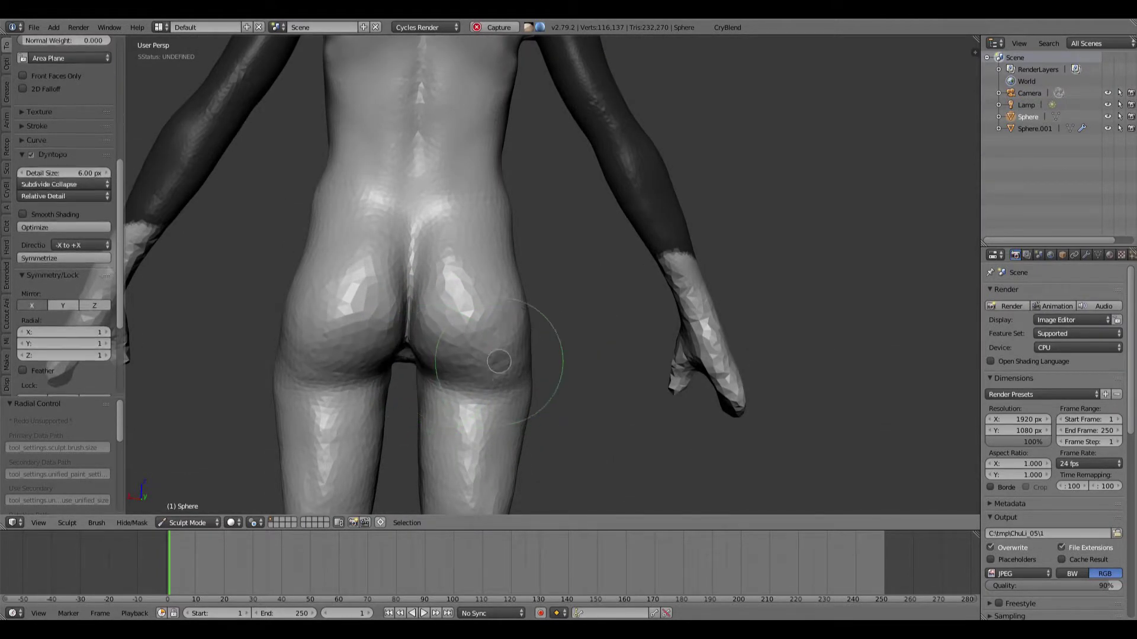
{"action": "mouse_move", "coordinate": [497, 359]}
{"action": "middle_mouse_down"}
{"action": "mouse_move", "coordinate": [518, 305]}
{"action": "mouse_move", "coordinate": [495, 261]}
{"action": "mouse_move", "coordinate": [379, 296]}
{"action": "mouse_move", "coordinate": [253, 304]}
{"action": "mouse_move", "coordinate": [353, 287]}
{"action": "mouse_move", "coordinate": [349, 254]}
{"action": "middle_mouse_up"}
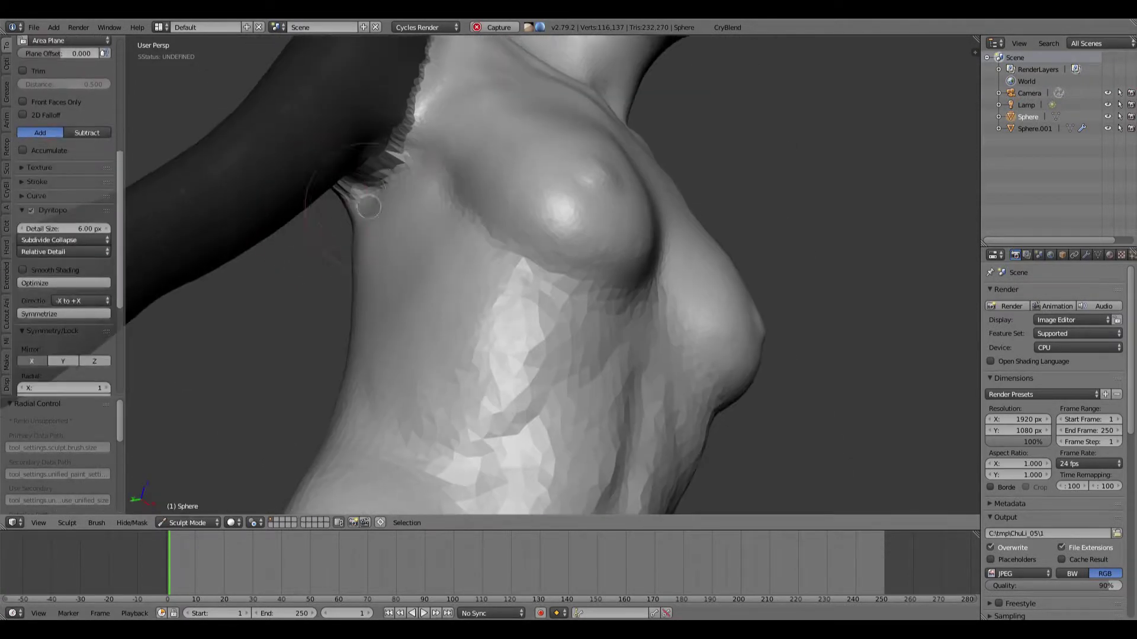
Clear the arm mask, then fill in and smooth the armpits and their transition into the back of the shoulders
{"action": "mouse_move", "coordinate": [343, 177]}
{"action": "middle_mouse_down"}
{"action": "mouse_move", "coordinate": [338, 157]}
{"action": "mouse_move", "coordinate": [333, 187]}
{"action": "mouse_move", "coordinate": [485, 211]}
{"action": "mouse_move", "coordinate": [477, 222]}
{"action": "middle_mouse_up"}
{"action": "left_click_drag", "start_coordinate": [325, 201], "coordinate": [304, 193]}
{"action": "middle_click_drag", "start_coordinate": [304, 193], "coordinate": [305, 212]}
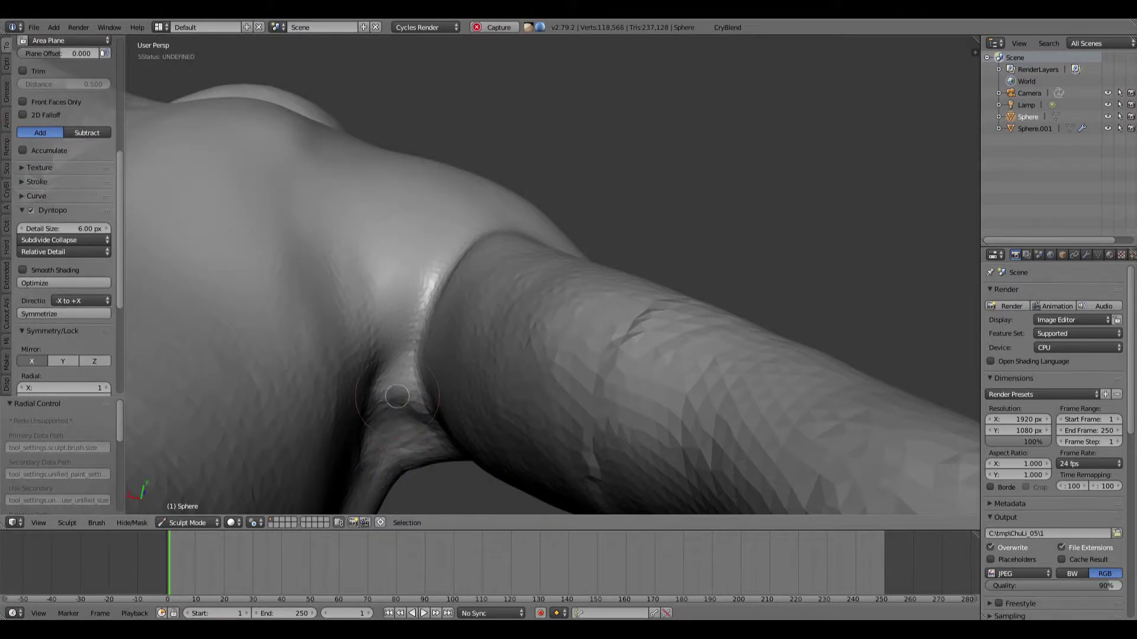
{"action": "left_click_drag", "start_coordinate": [396, 396], "coordinate": [398, 381]}
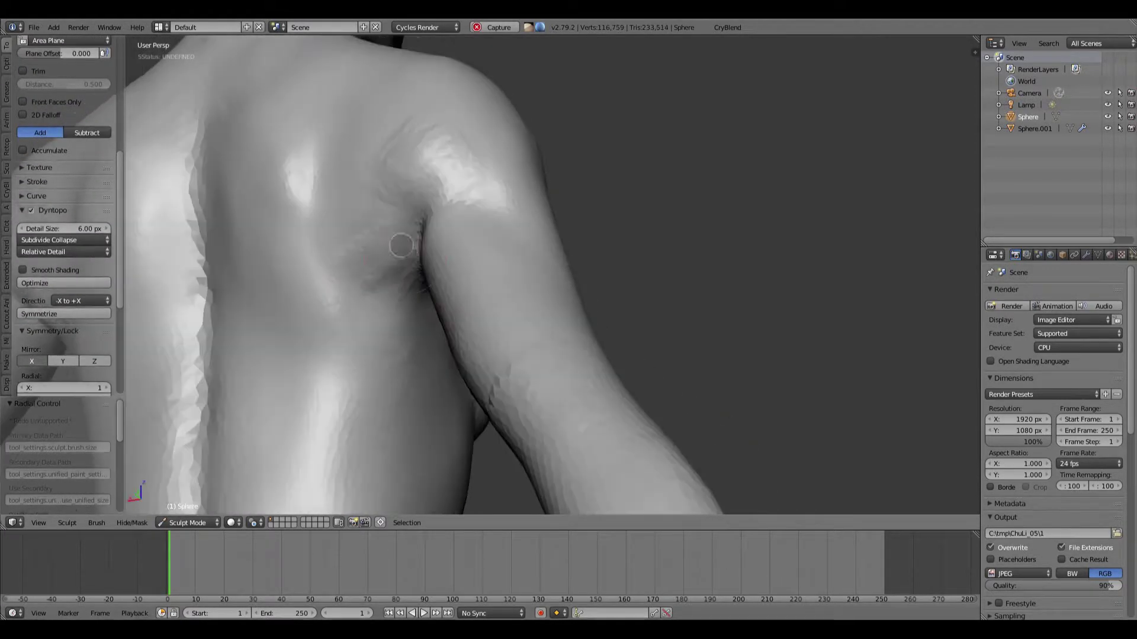
{"action": "middle_click_drag", "start_coordinate": [383, 223], "coordinate": [414, 271]}
{"action": "scroll", "coordinate": [414, 272], "scroll_direction": "down", "scroll_amount": 3}
{"action": "middle_click_drag", "start_coordinate": [317, 249], "coordinate": [290, 261]}
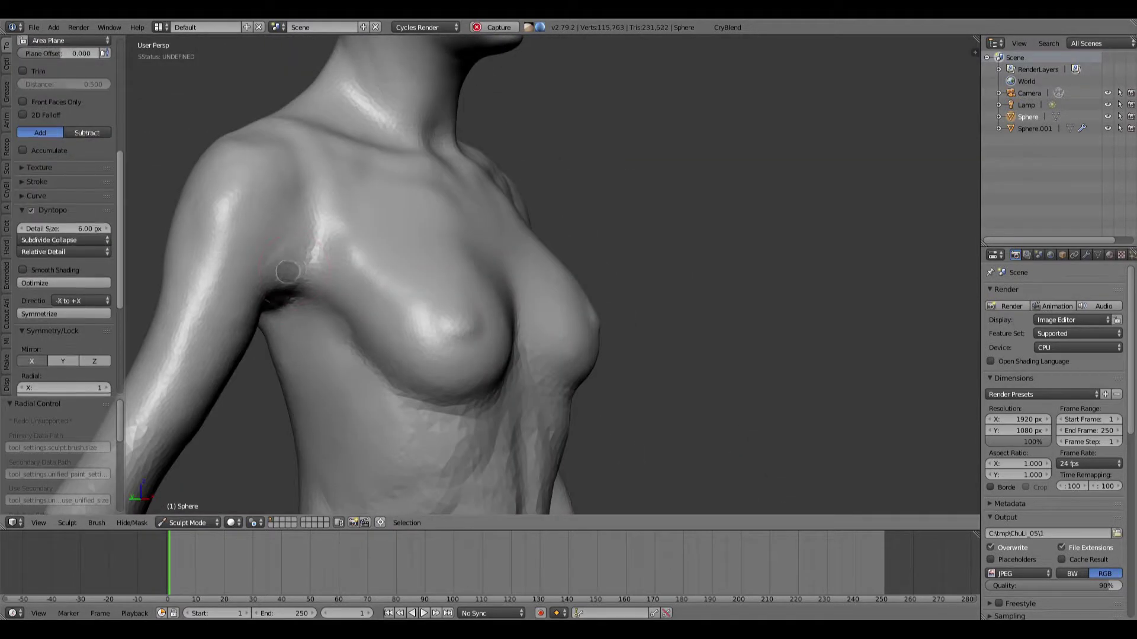
Resize the brush, build up the chest muscle between armpit and breast, and smooth the strokes
{"action": "middle_click_drag", "start_coordinate": [287, 271], "coordinate": [264, 273]}
{"action": "key", "text": "f"}
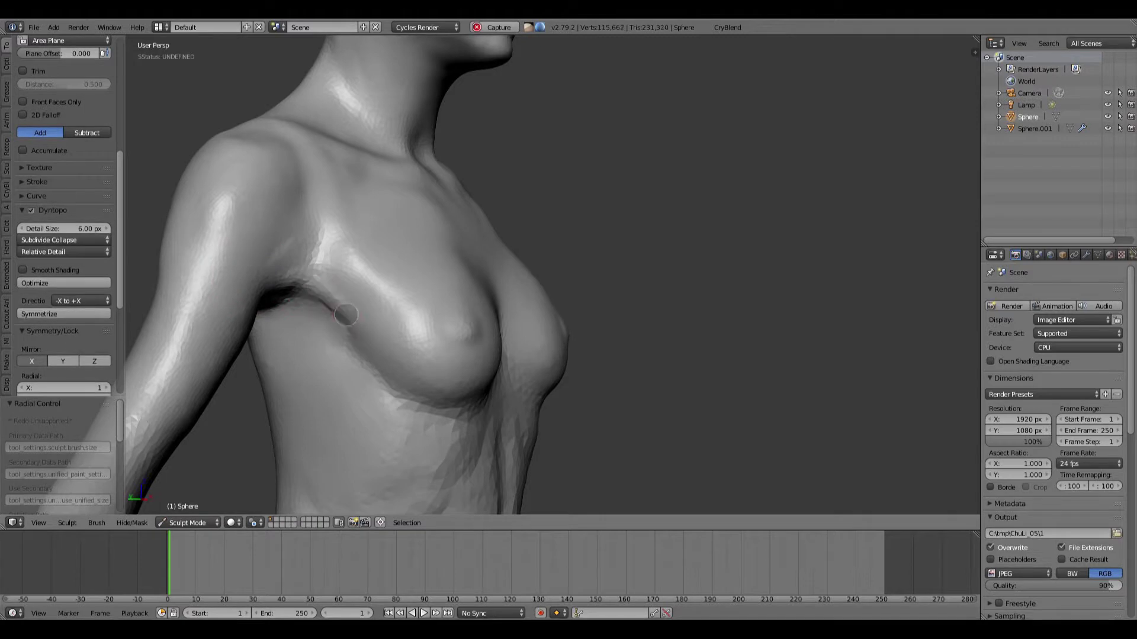
{"action": "key", "text": "f"}
{"action": "middle_click_drag", "start_coordinate": [357, 271], "coordinate": [345, 249]}
{"action": "left_click", "coordinate": [357, 256]}
{"action": "middle_click_drag", "start_coordinate": [346, 248], "coordinate": [379, 249]}
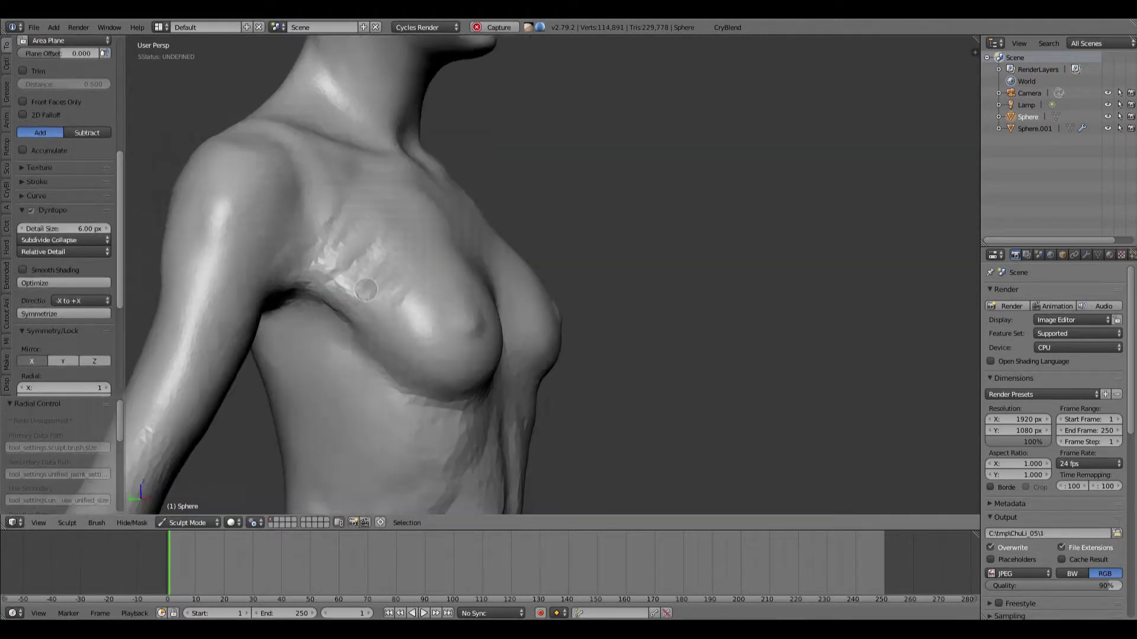
{"action": "left_click_drag", "start_coordinate": [379, 248], "coordinate": [362, 214], "text": "shift"}
{"action": "left_click_drag", "start_coordinate": [404, 307], "coordinate": [343, 363], "text": "shift"}
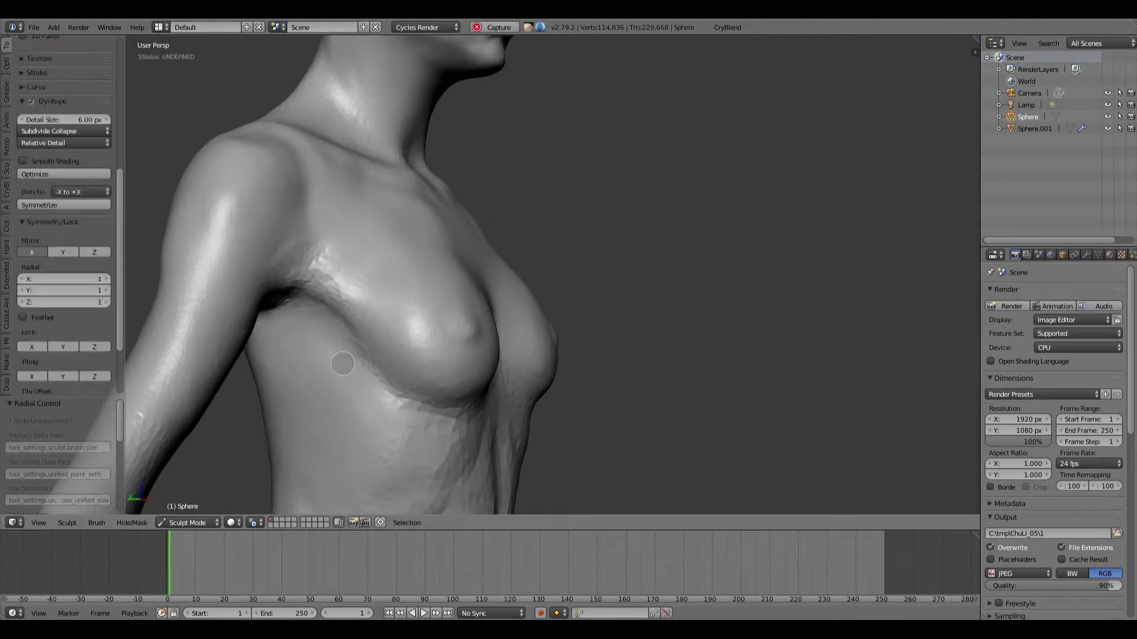
Carve the fold beneath the breasts with the Crease brush and smooth the area between them
{"action": "mouse_move", "coordinate": [342, 363]}
{"action": "middle_mouse_down"}
{"action": "mouse_move", "coordinate": [409, 312]}
{"action": "mouse_move", "coordinate": [407, 329]}
{"action": "mouse_move", "coordinate": [416, 306]}
{"action": "middle_mouse_up"}
{"action": "key", "text": "shift+c"}
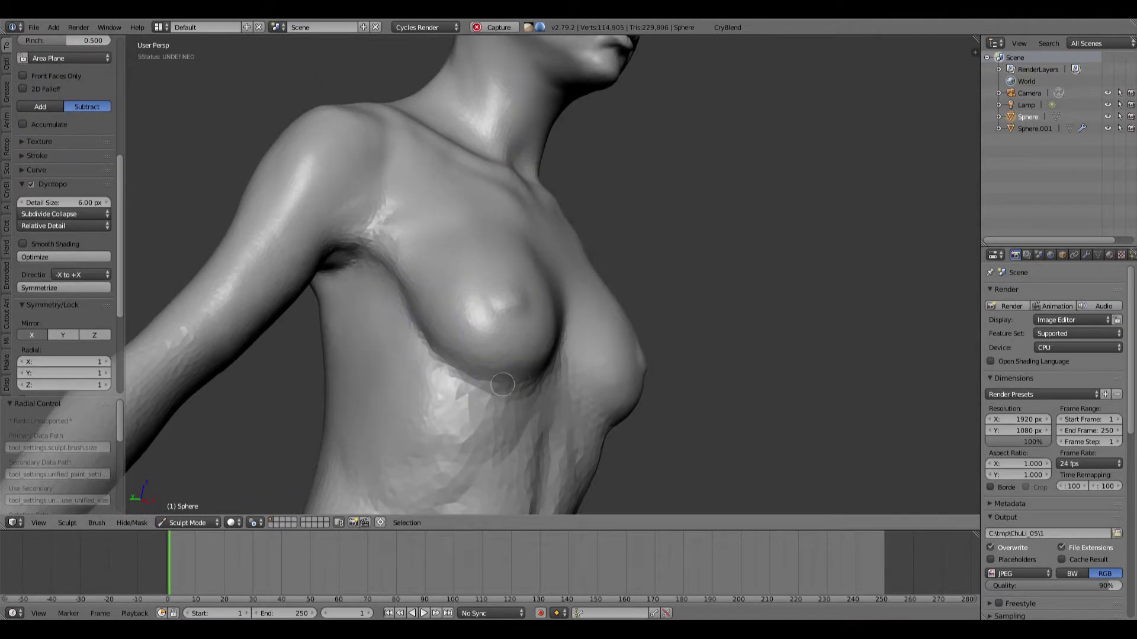
{"action": "middle_click_drag", "start_coordinate": [502, 385], "coordinate": [450, 294]}
{"action": "middle_click_drag", "start_coordinate": [659, 355], "coordinate": [625, 341]}
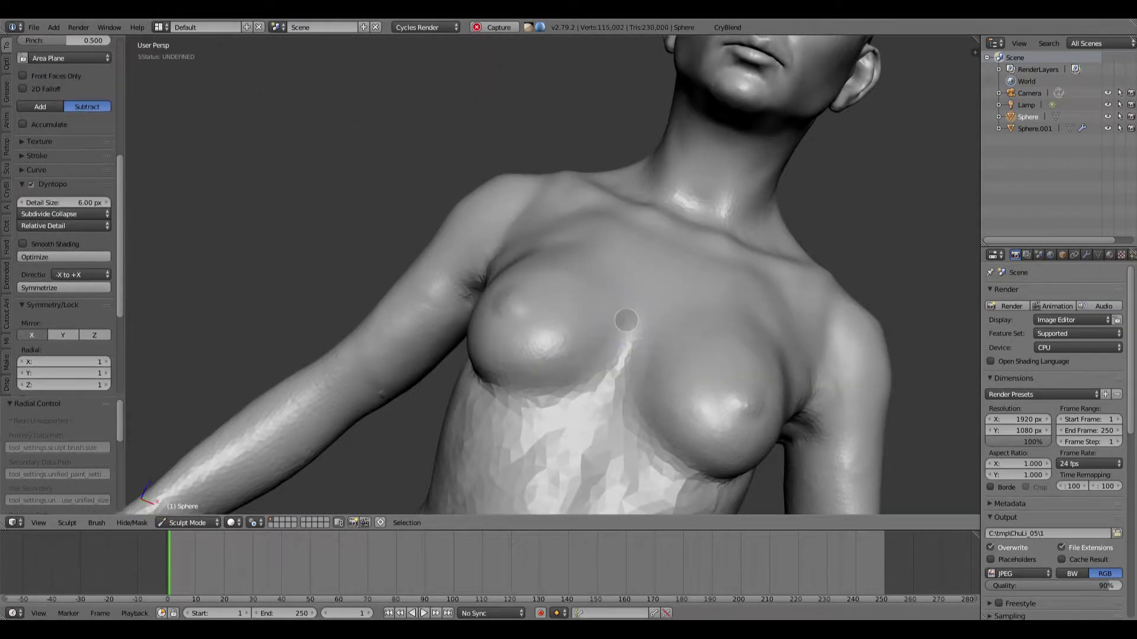
{"action": "middle_click_drag", "start_coordinate": [583, 374], "coordinate": [577, 361]}
{"action": "mouse_move", "coordinate": [578, 361]}
{"action": "left_mouse_down", "text": "shift"}
{"action": "mouse_move", "coordinate": [569, 367]}
{"action": "mouse_move", "coordinate": [572, 349]}
{"action": "left_mouse_up", "text": "shift"}
{"action": "middle_click_drag", "start_coordinate": [571, 349], "coordinate": [545, 294]}
Refine the shape and lower contour of the breasts with the Grab brush
{"action": "key", "text": "g"}
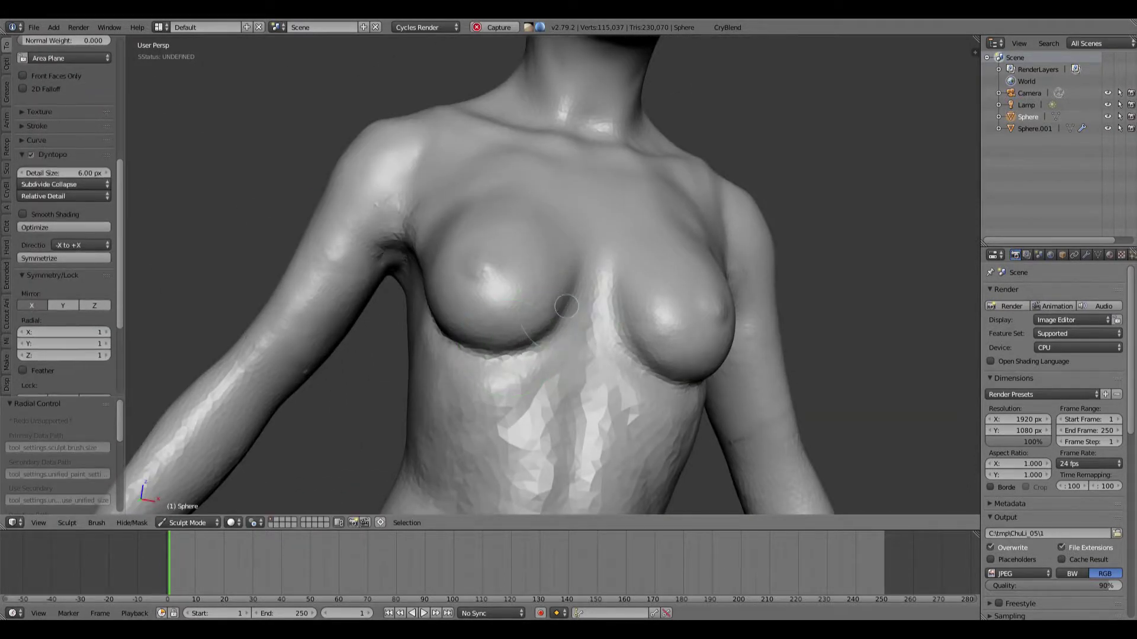
{"action": "middle_click_drag", "start_coordinate": [681, 266], "coordinate": [573, 246]}
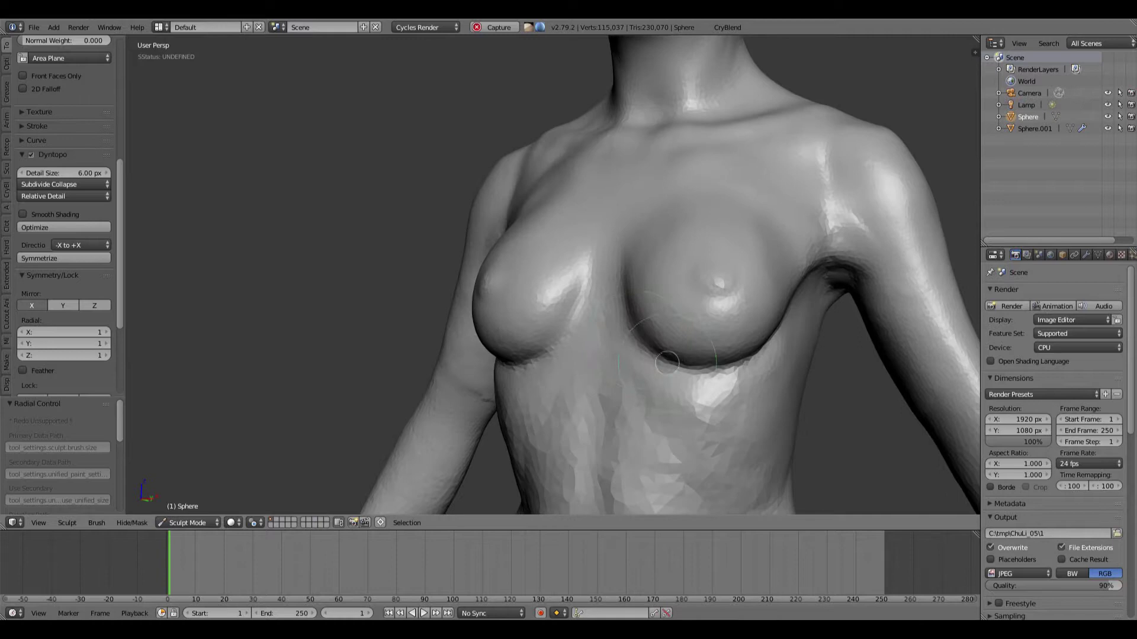
{"action": "scroll", "coordinate": [623, 334], "scroll_direction": "down", "scroll_amount": 3}
{"action": "mouse_move", "coordinate": [554, 346]}
{"action": "middle_mouse_down"}
{"action": "mouse_move", "coordinate": [623, 333]}
{"action": "mouse_move", "coordinate": [601, 332]}
{"action": "middle_mouse_up"}
{"action": "scroll", "coordinate": [624, 334], "scroll_direction": "down", "scroll_amount": 2}
{"action": "middle_click_drag", "start_coordinate": [601, 331], "coordinate": [565, 287], "text": "shift"}
{"action": "scroll", "coordinate": [616, 249], "scroll_direction": "up", "scroll_amount": 1}
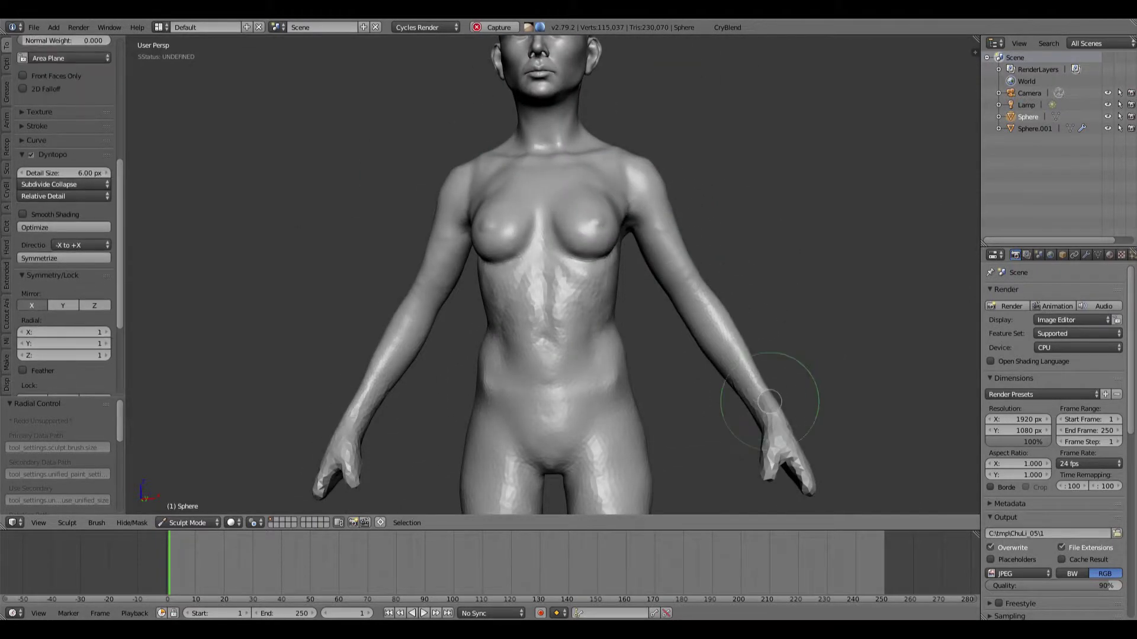
Carve the groin creases between the pelvis and thighs with the Crease brush, then add clay around the crotch
{"action": "scroll", "coordinate": [770, 401], "scroll_direction": "down", "scroll_amount": 4}
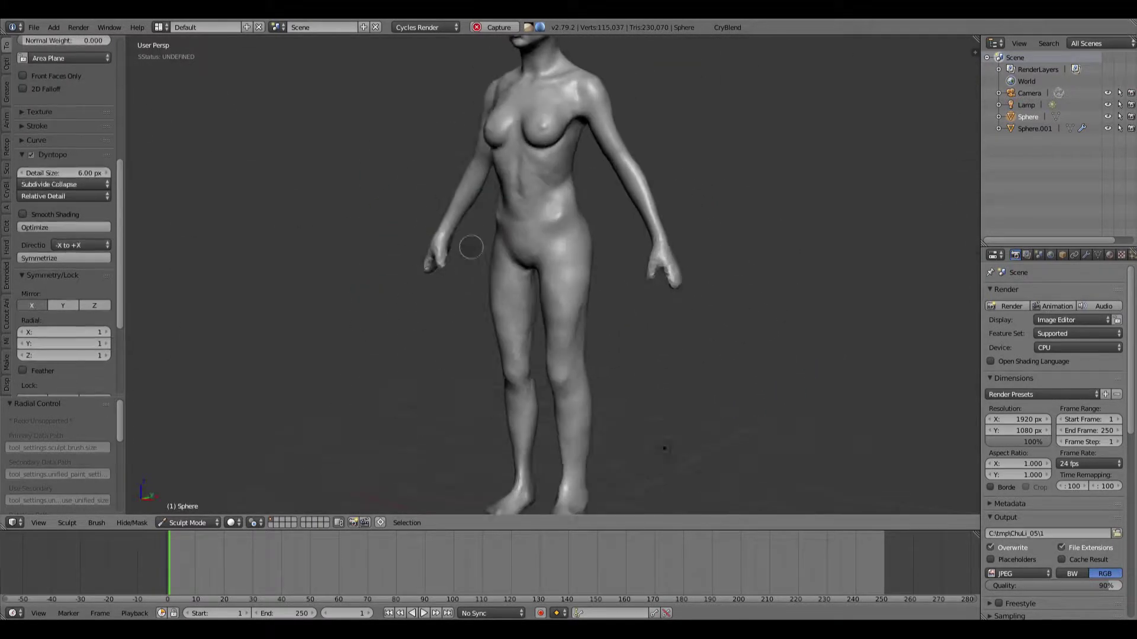
{"action": "scroll", "coordinate": [470, 246], "scroll_direction": "up", "scroll_amount": 4}
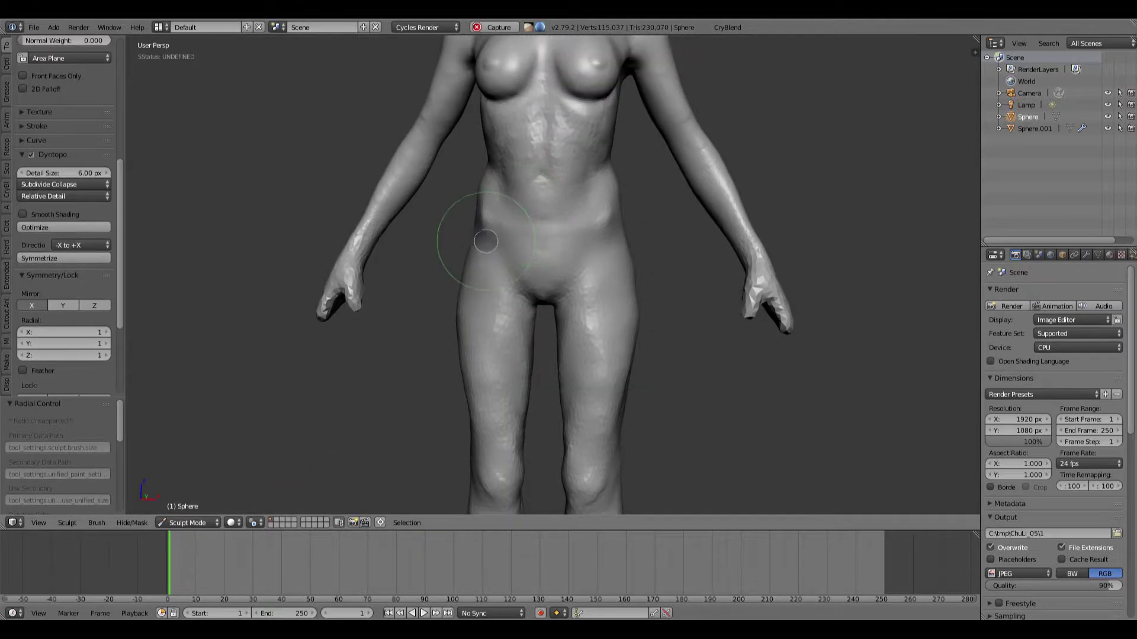
{"action": "middle_click_drag", "start_coordinate": [486, 241], "coordinate": [556, 251]}
{"action": "key", "text": "shift+c"}
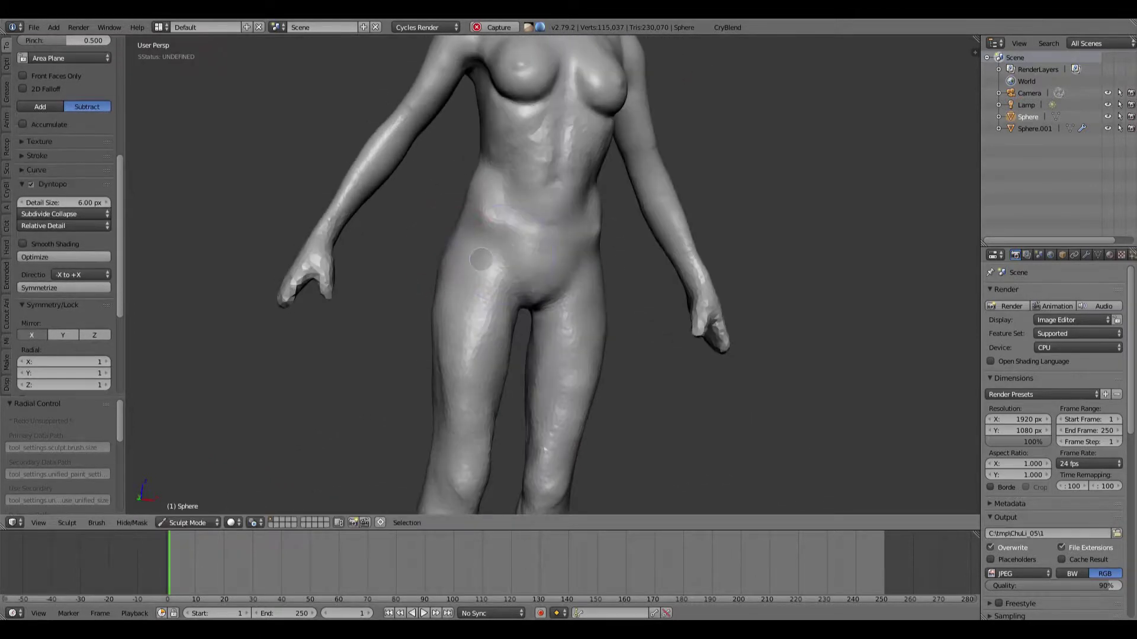
{"action": "scroll", "coordinate": [481, 258], "scroll_direction": "up", "scroll_amount": 4}
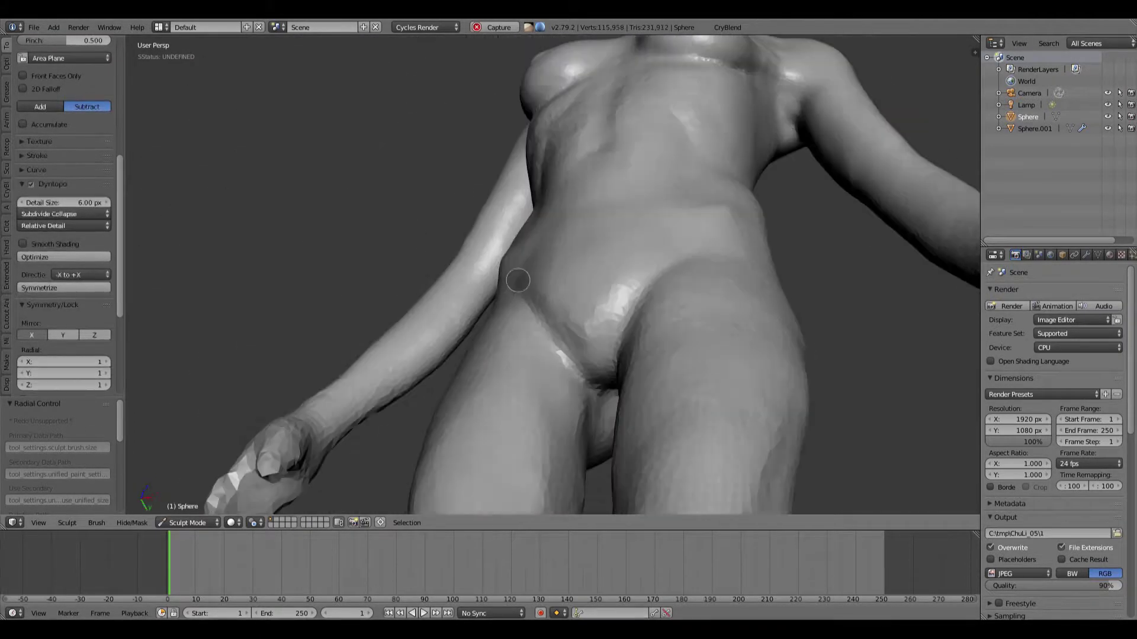
{"action": "mouse_move", "coordinate": [515, 279]}
{"action": "middle_mouse_down"}
{"action": "mouse_move", "coordinate": [602, 401]}
{"action": "mouse_move", "coordinate": [634, 390]}
{"action": "middle_mouse_up"}
{"action": "key", "text": "c"}
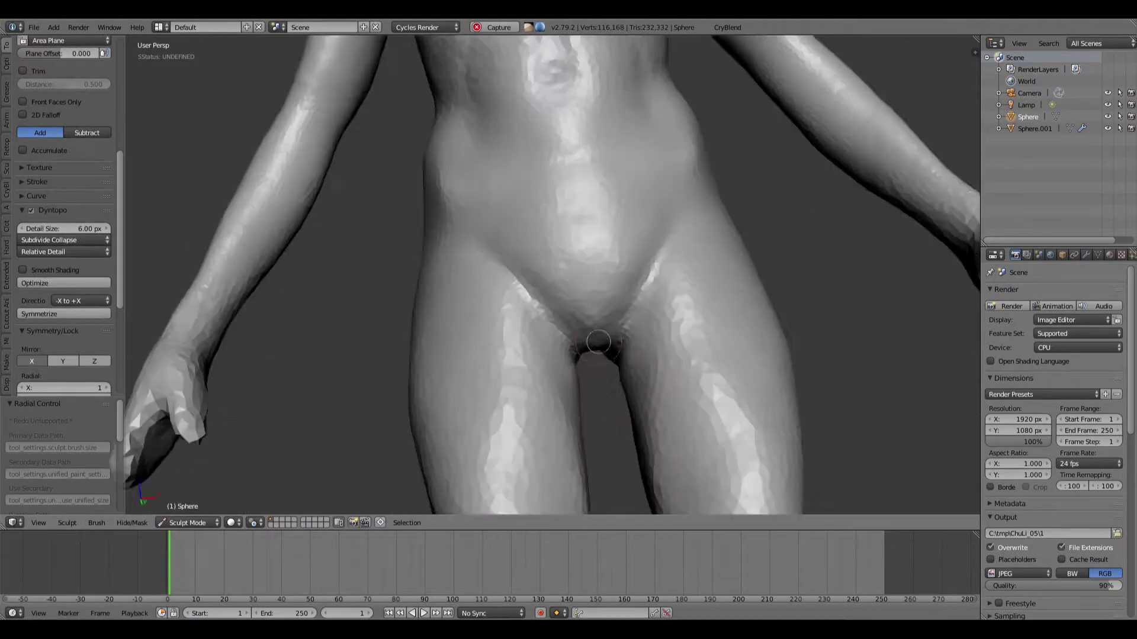
{"action": "scroll", "coordinate": [528, 330], "scroll_direction": "down", "scroll_amount": 5}
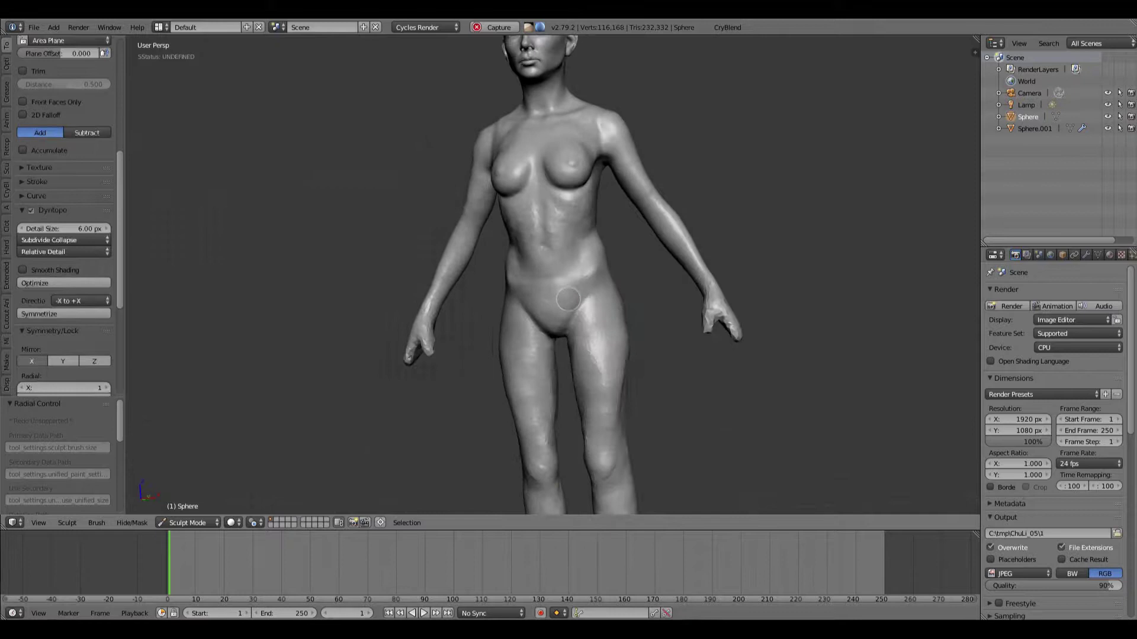
Build up the hip bones and front of the pelvis with clay strokes and smooth the lower abdomen
{"action": "scroll", "coordinate": [512, 290], "scroll_direction": "up", "scroll_amount": 4}
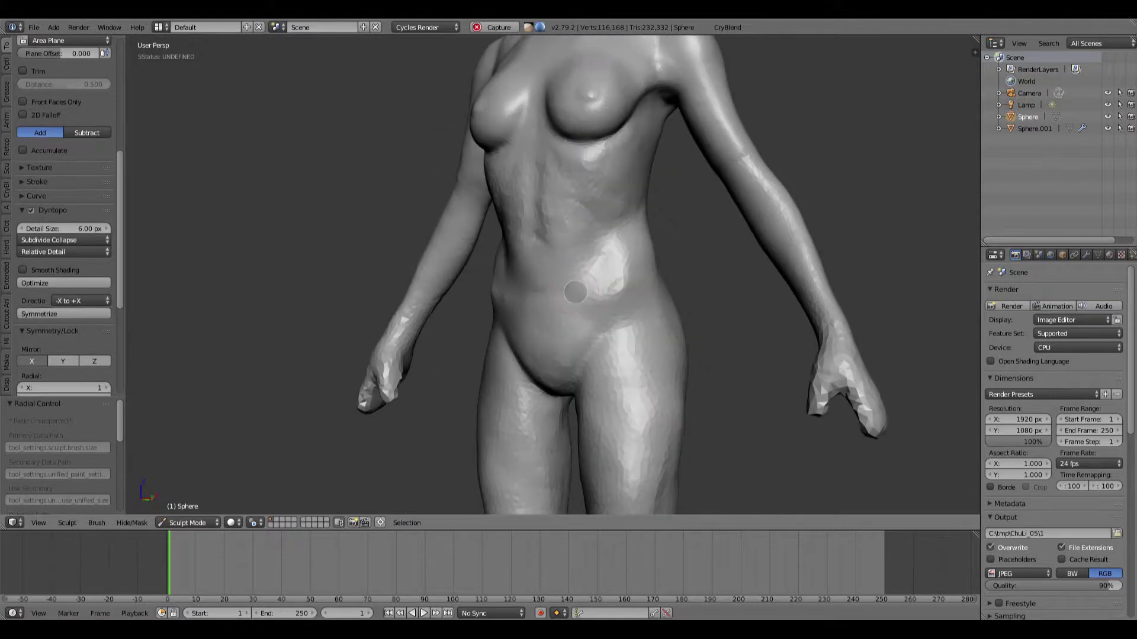
{"action": "mouse_move", "coordinate": [512, 290]}
{"action": "middle_mouse_down"}
{"action": "mouse_move", "coordinate": [472, 320]}
{"action": "mouse_move", "coordinate": [483, 317]}
{"action": "middle_mouse_up"}
{"action": "mouse_move", "coordinate": [483, 317]}
{"action": "left_mouse_down"}
{"action": "mouse_move", "coordinate": [487, 327]}
{"action": "mouse_move", "coordinate": [495, 319]}
{"action": "left_mouse_up"}
{"action": "mouse_move", "coordinate": [494, 320]}
{"action": "middle_mouse_down"}
{"action": "mouse_move", "coordinate": [515, 314]}
{"action": "mouse_move", "coordinate": [436, 317]}
{"action": "mouse_move", "coordinate": [438, 331]}
{"action": "middle_mouse_up"}
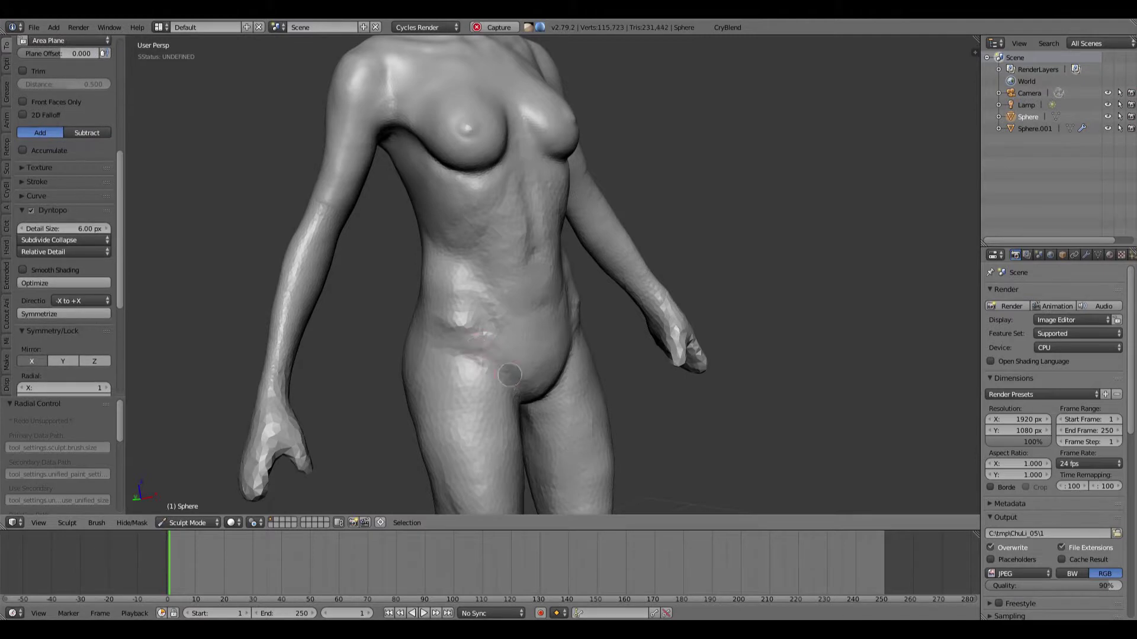
{"action": "middle_click_drag", "start_coordinate": [510, 375], "coordinate": [519, 361]}
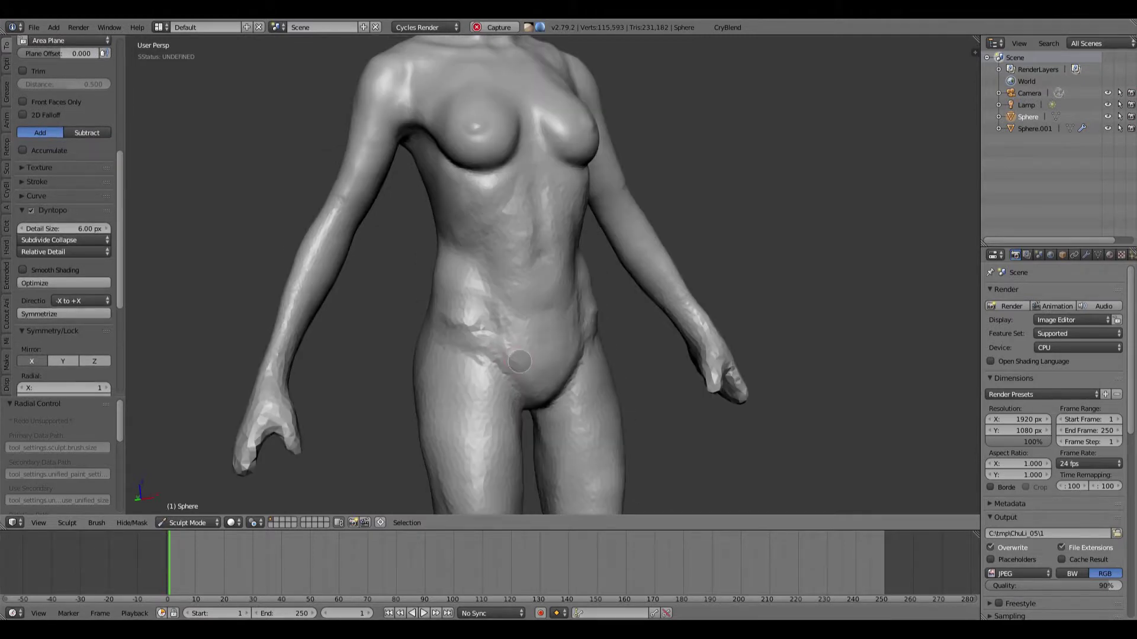
{"action": "left_click_drag", "start_coordinate": [520, 361], "coordinate": [511, 355], "text": "shift"}
Smooth the ridge along the hip bones and add volume to the outer hips and upper thighs
{"action": "mouse_move", "coordinate": [510, 356]}
{"action": "middle_mouse_down"}
{"action": "mouse_move", "coordinate": [538, 357]}
{"action": "mouse_move", "coordinate": [527, 353]}
{"action": "mouse_move", "coordinate": [563, 414]}
{"action": "middle_mouse_up"}
{"action": "scroll", "coordinate": [527, 353], "scroll_direction": "down", "scroll_amount": 3}
{"action": "middle_click_drag", "start_coordinate": [579, 481], "coordinate": [598, 319]}
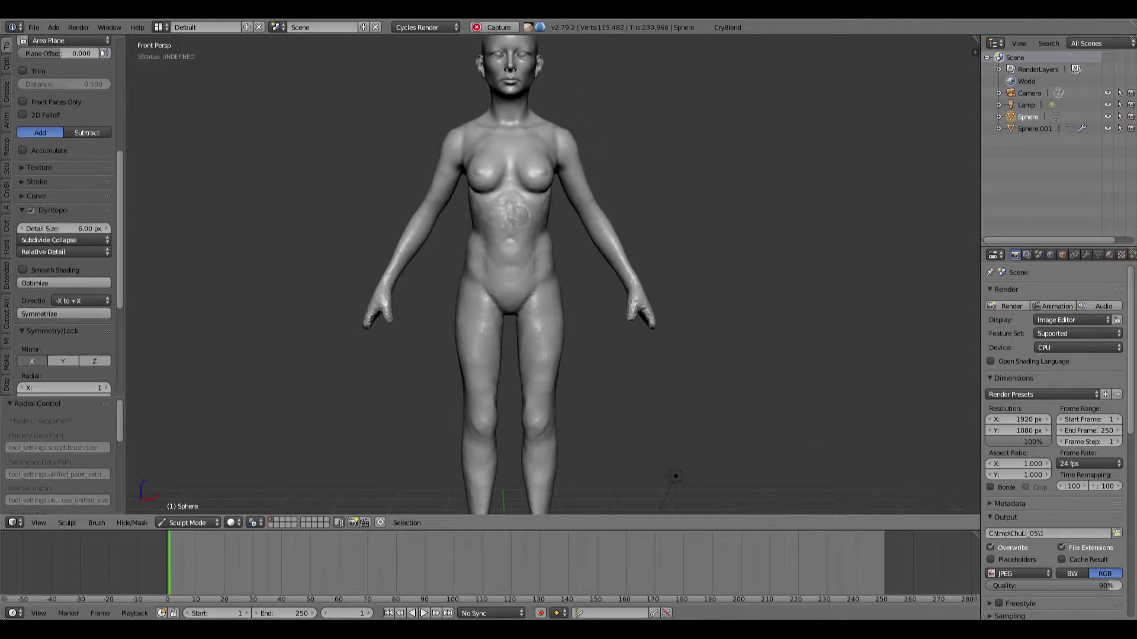
{"action": "scroll", "coordinate": [451, 271], "scroll_direction": "up", "scroll_amount": 5}
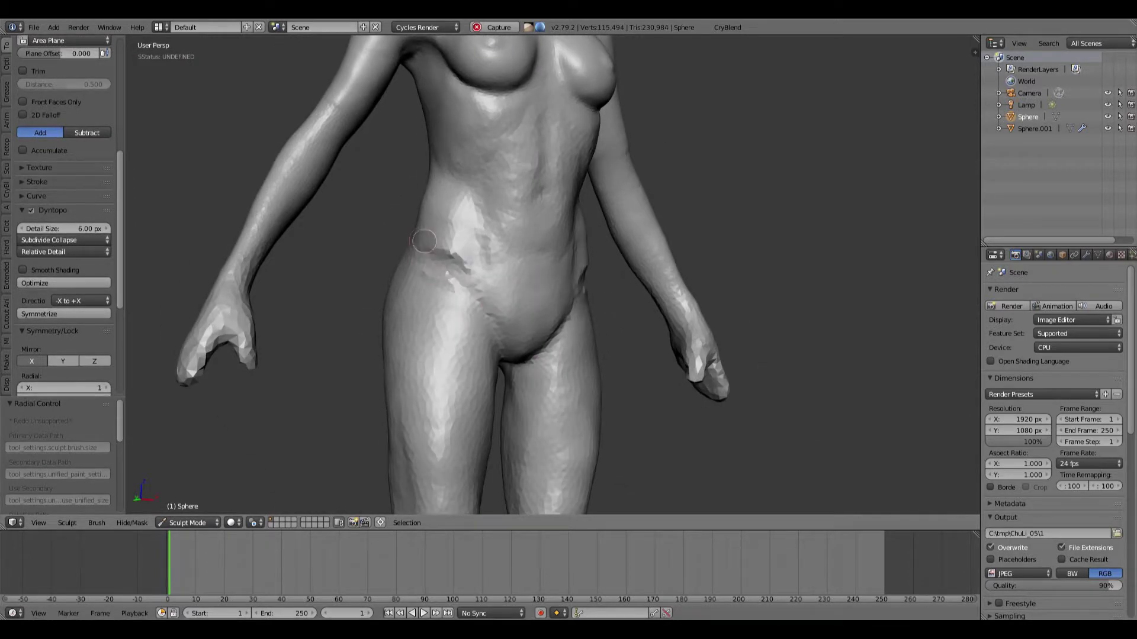
{"action": "left_click_drag", "start_coordinate": [424, 241], "coordinate": [462, 261], "text": "shift"}
{"action": "mouse_move", "coordinate": [434, 238]}
{"action": "middle_mouse_down"}
{"action": "mouse_move", "coordinate": [422, 237]}
{"action": "mouse_move", "coordinate": [422, 263]}
{"action": "middle_mouse_up"}
{"action": "left_click_drag", "start_coordinate": [398, 274], "coordinate": [391, 310]}
{"action": "middle_click_drag", "start_coordinate": [390, 309], "coordinate": [412, 307]}
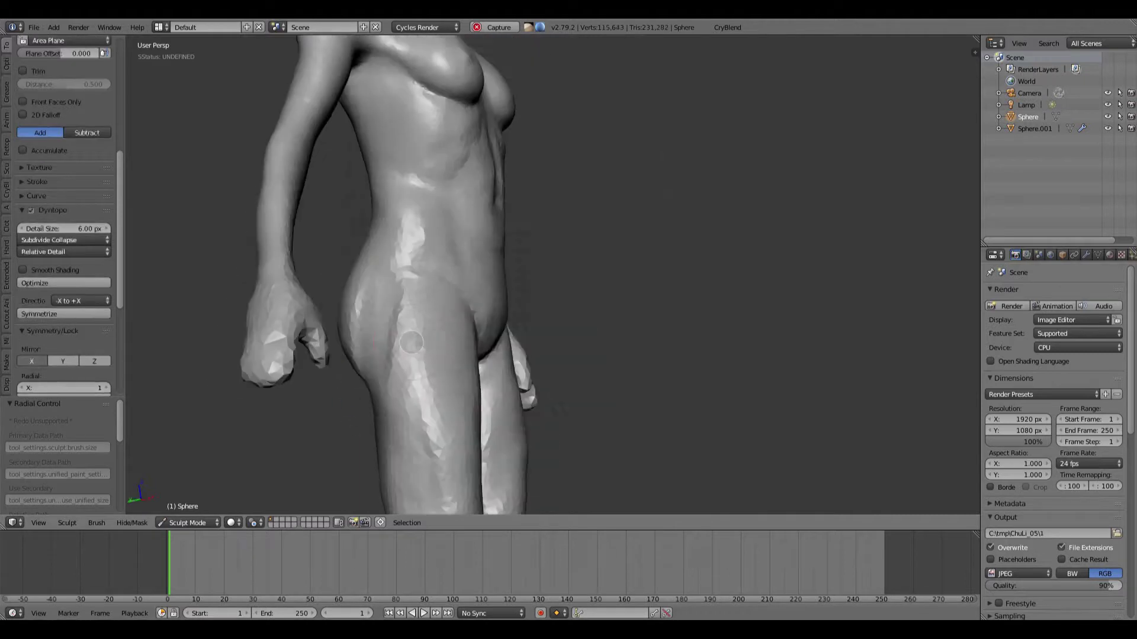
Smooth the sides of the buttocks and adjust the outer hips from behind with the Grab brush
{"action": "mouse_move", "coordinate": [450, 296]}
{"action": "middle_mouse_down"}
{"action": "mouse_move", "coordinate": [380, 349]}
{"action": "mouse_move", "coordinate": [353, 353]}
{"action": "mouse_move", "coordinate": [330, 289]}
{"action": "middle_mouse_up"}
{"action": "left_click_drag", "start_coordinate": [345, 363], "coordinate": [350, 352], "text": "shift"}
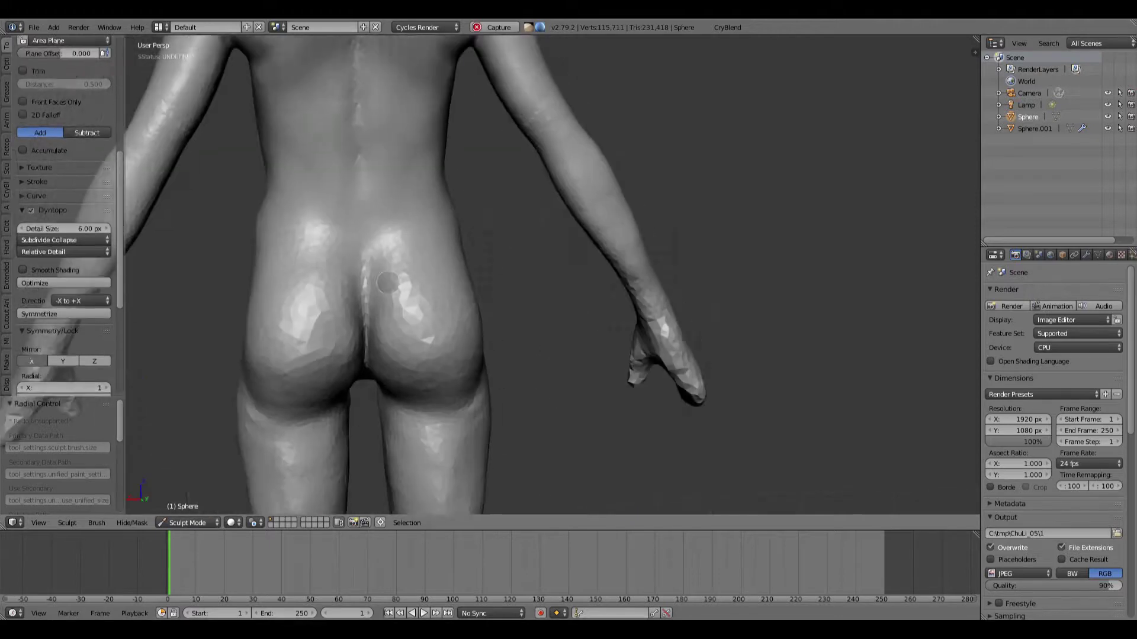
{"action": "middle_click_drag", "start_coordinate": [415, 293], "coordinate": [549, 286]}
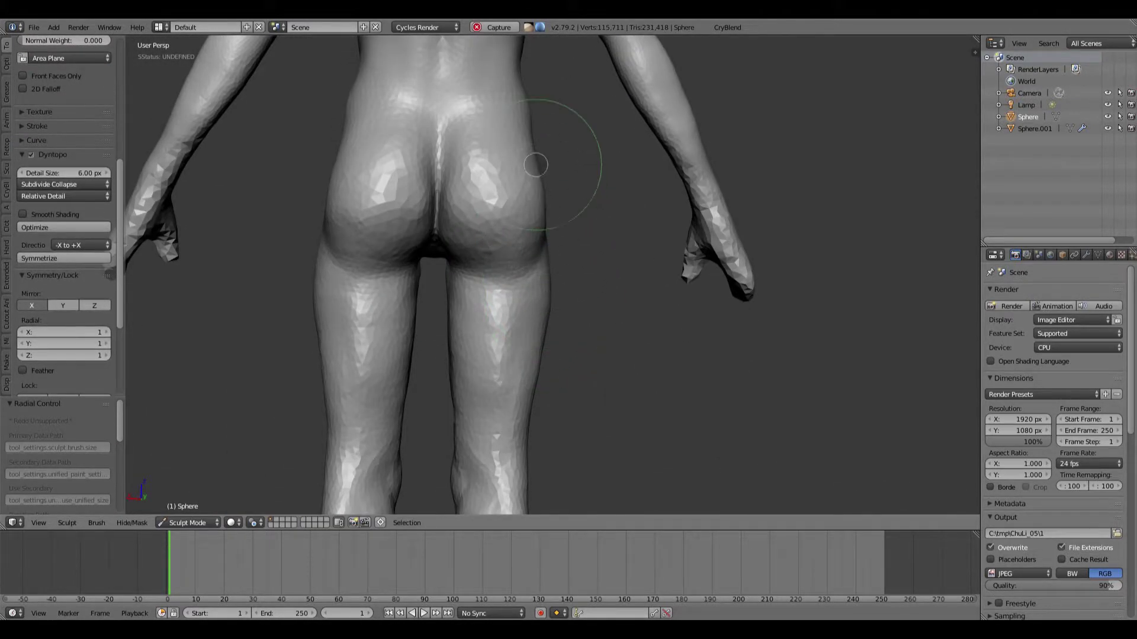
{"action": "middle_click_drag", "start_coordinate": [537, 160], "coordinate": [538, 184]}
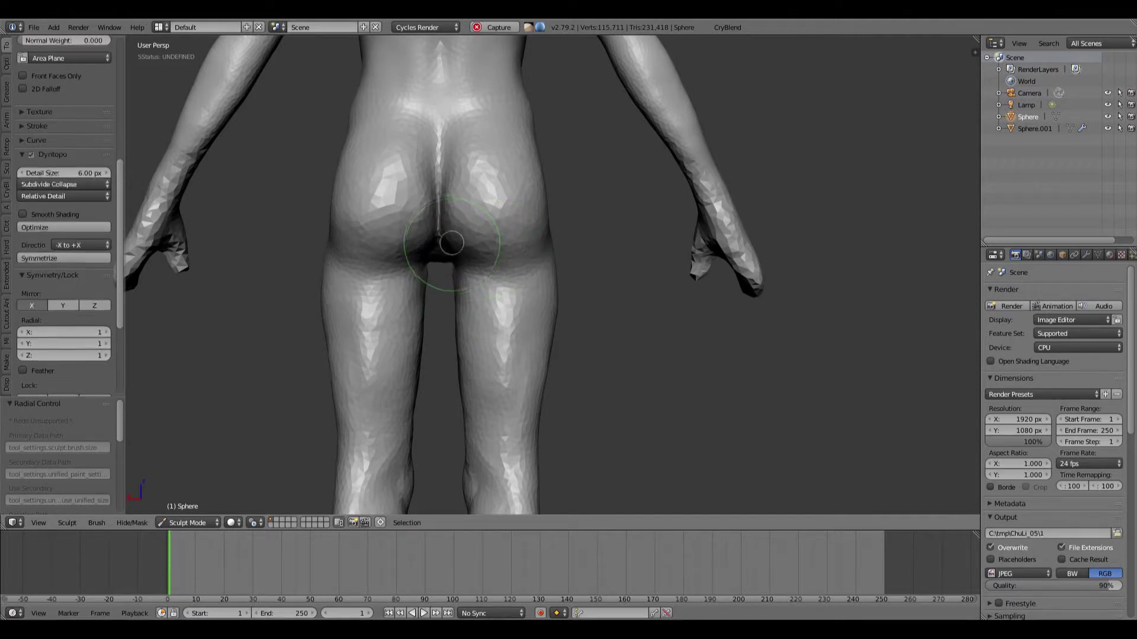
{"action": "mouse_move", "coordinate": [491, 245]}
{"action": "middle_mouse_down"}
{"action": "mouse_move", "coordinate": [639, 271]}
{"action": "mouse_move", "coordinate": [423, 258]}
{"action": "mouse_move", "coordinate": [459, 272]}
{"action": "mouse_move", "coordinate": [437, 268]}
{"action": "middle_mouse_up"}
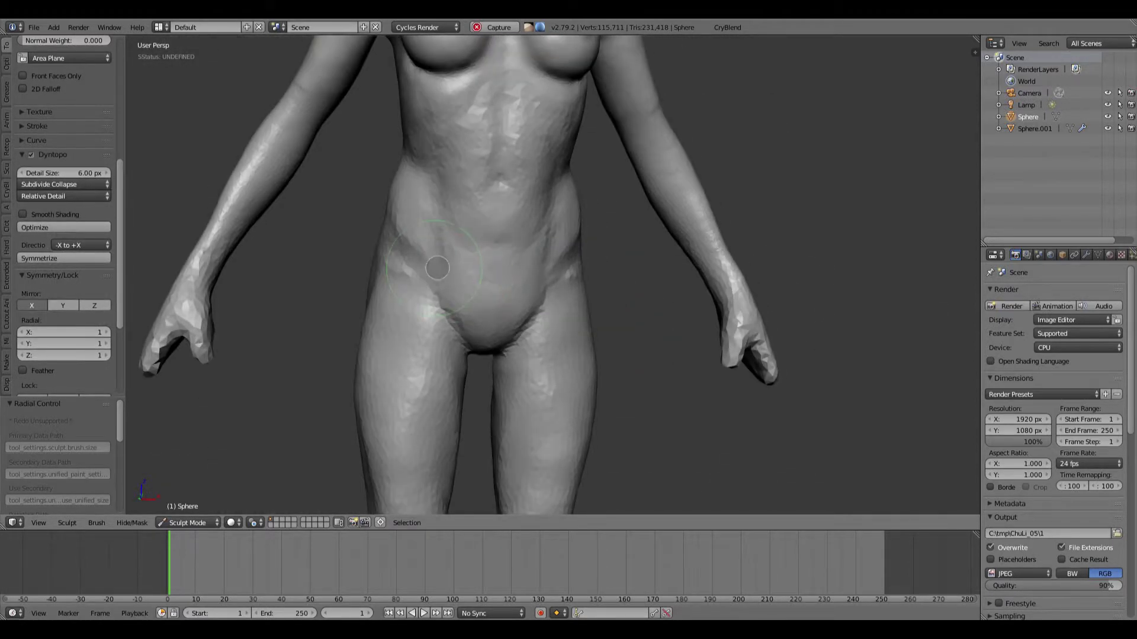
Adjust the waist and front of the hips with the Grab brush, then reposition the hands from the front view
{"action": "mouse_move", "coordinate": [425, 164]}
{"action": "middle_mouse_down"}
{"action": "mouse_move", "coordinate": [482, 294]}
{"action": "mouse_move", "coordinate": [411, 228]}
{"action": "middle_mouse_up"}
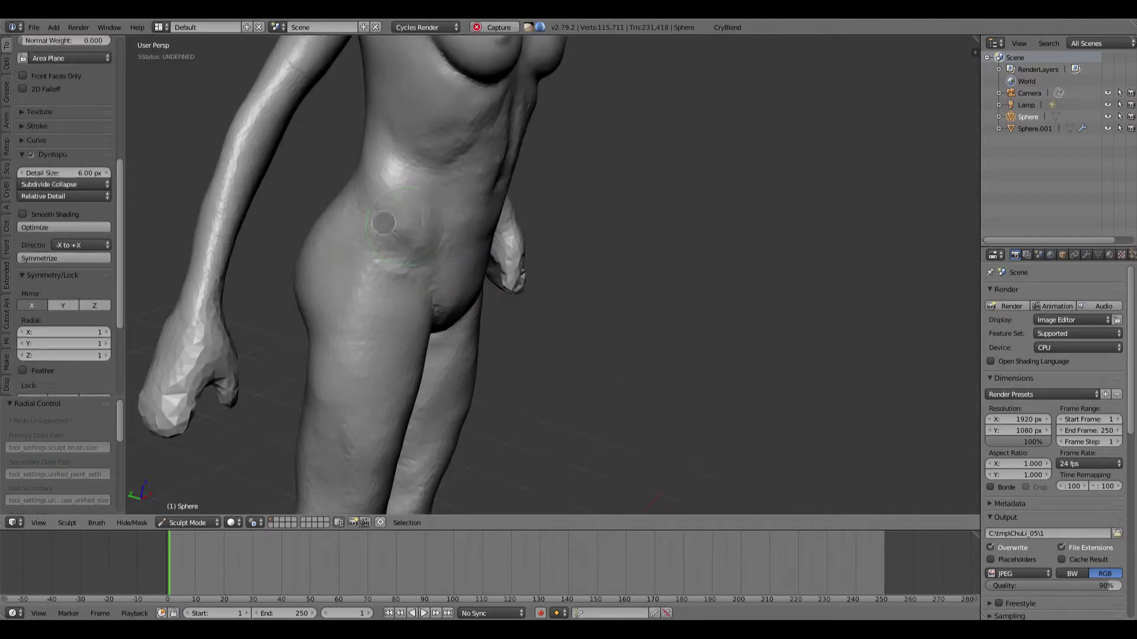
{"action": "mouse_move", "coordinate": [384, 223]}
{"action": "middle_mouse_down"}
{"action": "mouse_move", "coordinate": [398, 226]}
{"action": "mouse_move", "coordinate": [390, 255]}
{"action": "mouse_move", "coordinate": [341, 254]}
{"action": "middle_mouse_up"}
{"action": "middle_click_drag", "start_coordinate": [385, 284], "coordinate": [378, 331]}
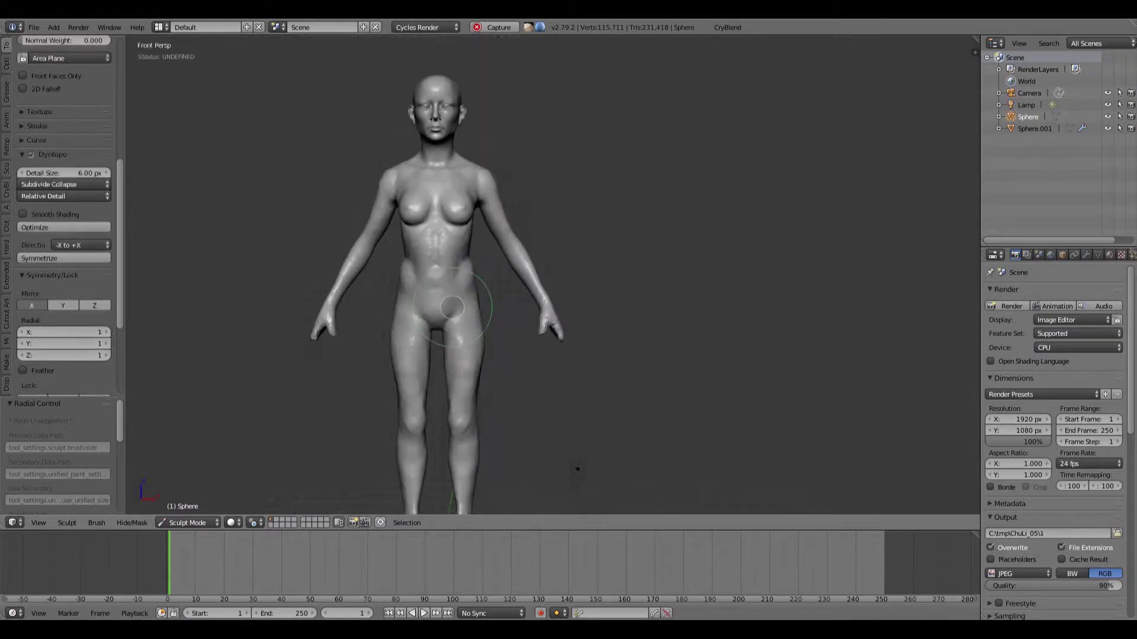
{"action": "scroll", "coordinate": [569, 297], "scroll_direction": "up", "scroll_amount": 3}
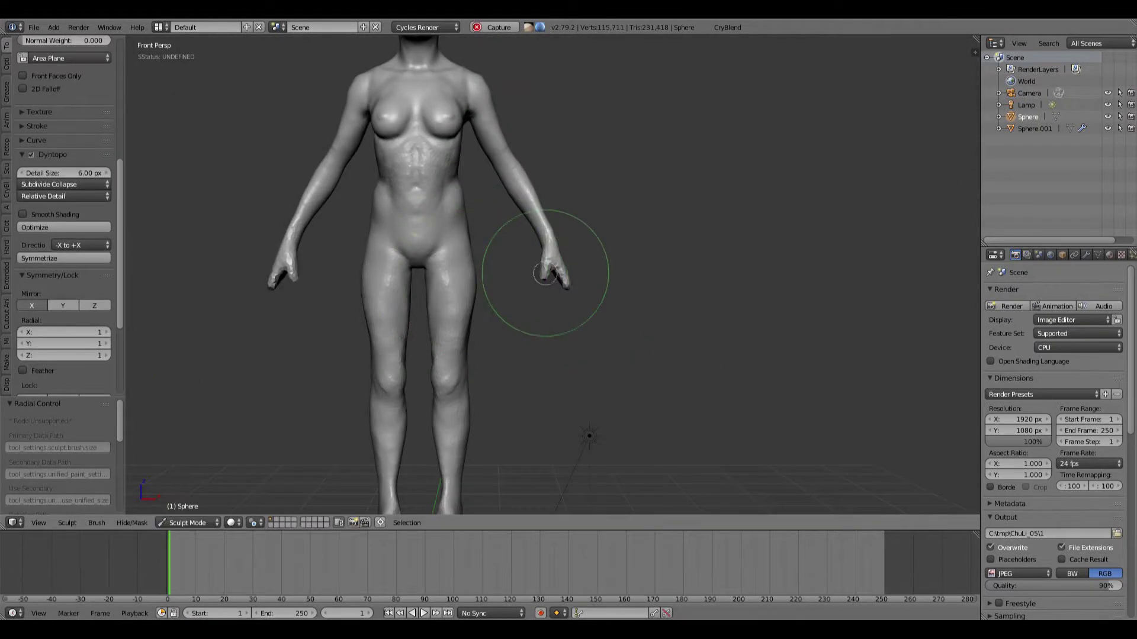
{"action": "left_click_drag", "start_coordinate": [545, 274], "coordinate": [548, 293]}
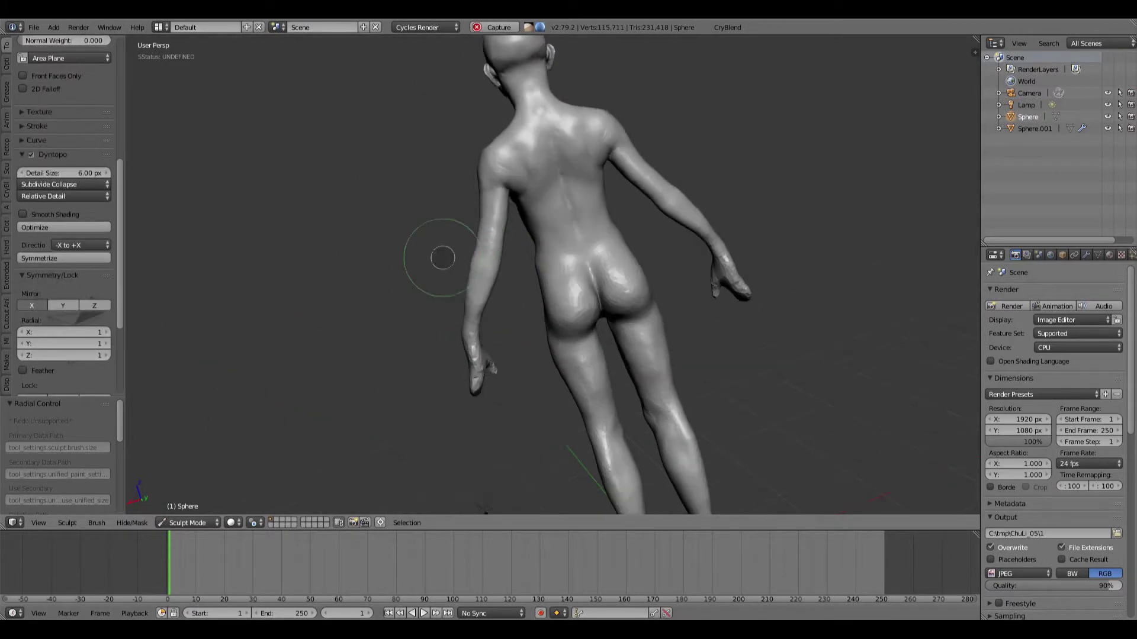
Build up the front of the shoulder between the collarbone and the armpit with short clay strokes
{"action": "middle_click_drag", "start_coordinate": [441, 257], "coordinate": [520, 252]}
{"action": "scroll", "coordinate": [474, 230], "scroll_direction": "up", "scroll_amount": 3}
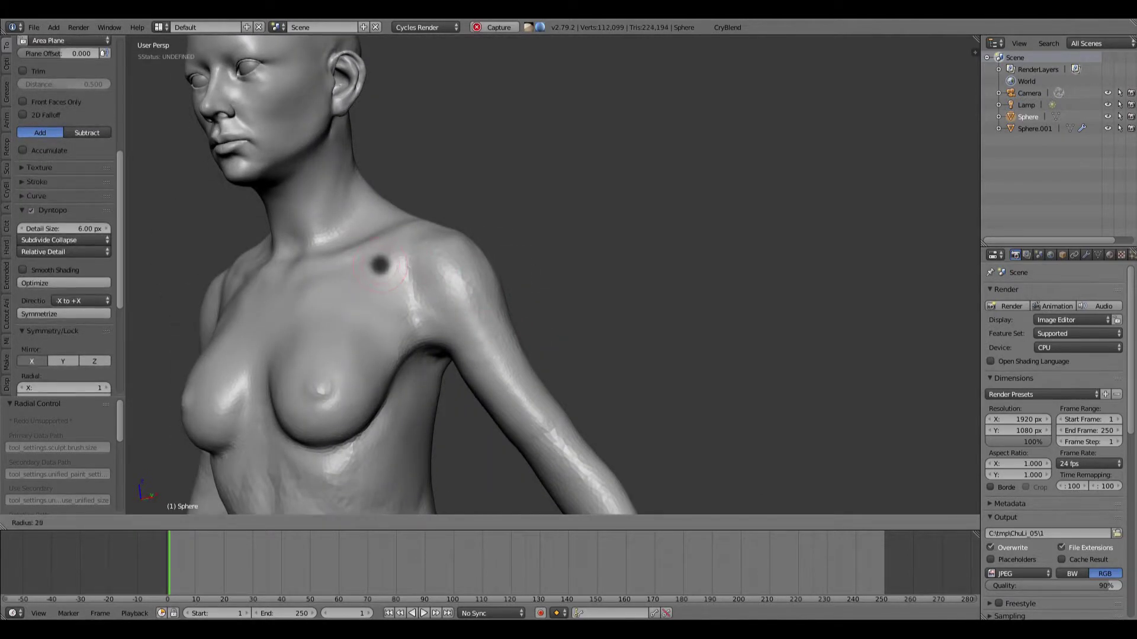
{"action": "left_click", "coordinate": [381, 264]}
{"action": "middle_click_drag", "start_coordinate": [381, 265], "coordinate": [397, 263]}
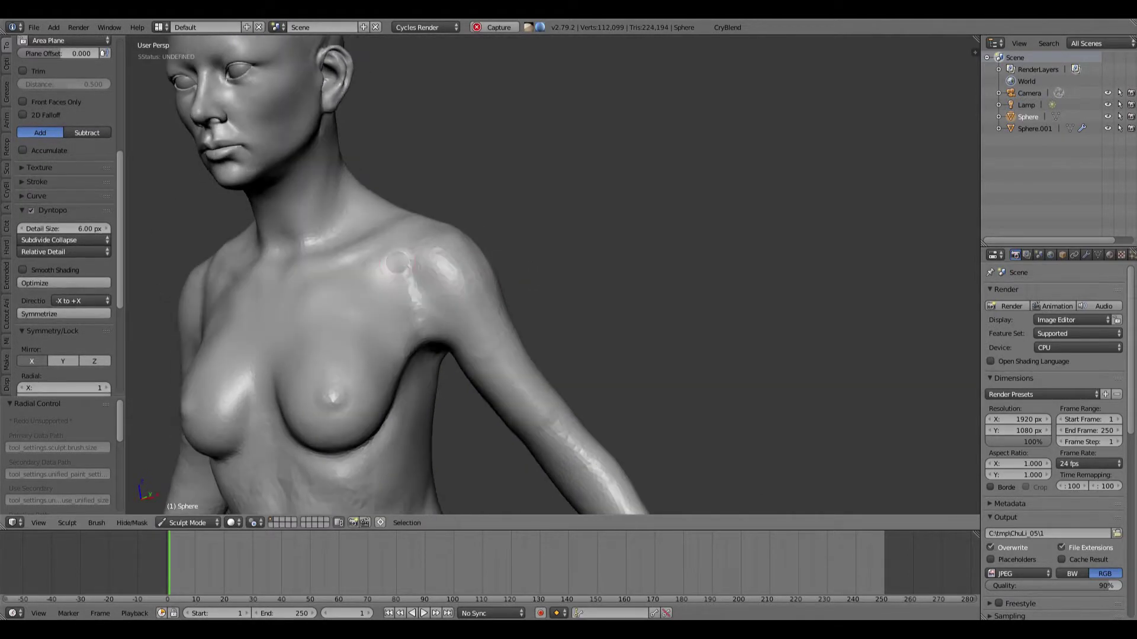
{"action": "left_click_drag", "start_coordinate": [408, 245], "coordinate": [430, 287]}
{"action": "mouse_move", "coordinate": [409, 266]}
{"action": "middle_mouse_down"}
{"action": "mouse_move", "coordinate": [402, 304]}
{"action": "mouse_move", "coordinate": [516, 363]}
{"action": "mouse_move", "coordinate": [515, 292]}
{"action": "mouse_move", "coordinate": [634, 213]}
{"action": "mouse_move", "coordinate": [533, 291]}
{"action": "mouse_move", "coordinate": [657, 262]}
{"action": "mouse_move", "coordinate": [721, 332]}
{"action": "mouse_move", "coordinate": [645, 260]}
{"action": "middle_mouse_up"}
Add clay strokes to the upper chest and the outer side of the breast, and smooth the breast surface
{"action": "scroll", "coordinate": [658, 262], "scroll_direction": "up", "scroll_amount": 7}
{"action": "left_click", "coordinate": [726, 331]}
{"action": "left_click_drag", "start_coordinate": [645, 260], "coordinate": [627, 278]}
{"action": "left_click_drag", "start_coordinate": [622, 266], "coordinate": [613, 237]}
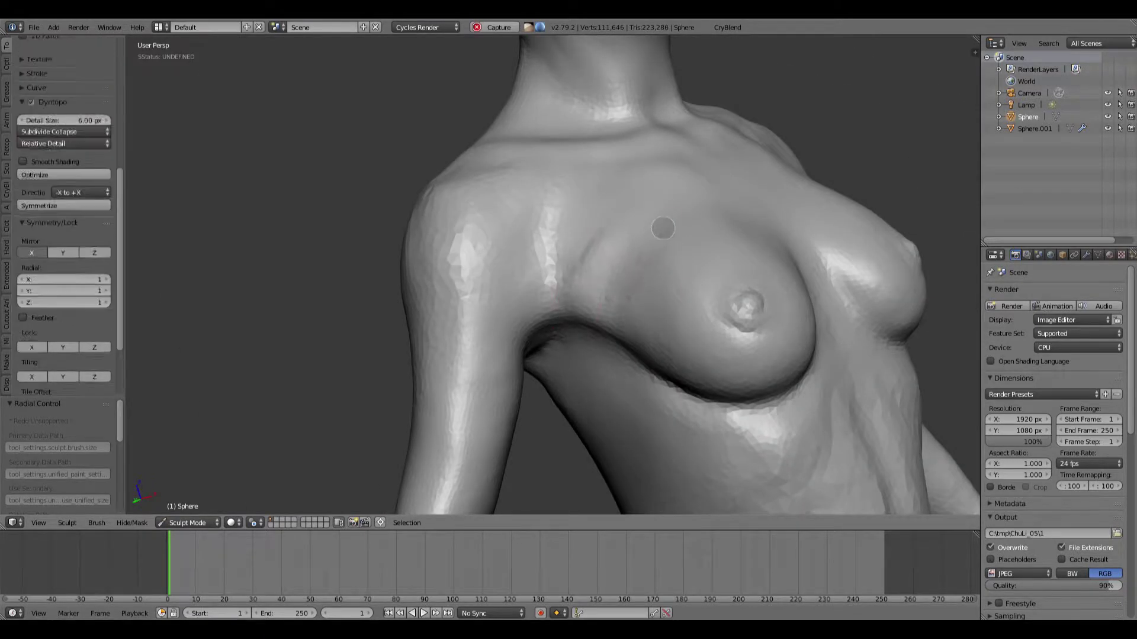
{"action": "left_click_drag", "start_coordinate": [687, 300], "coordinate": [647, 275], "text": "shift"}
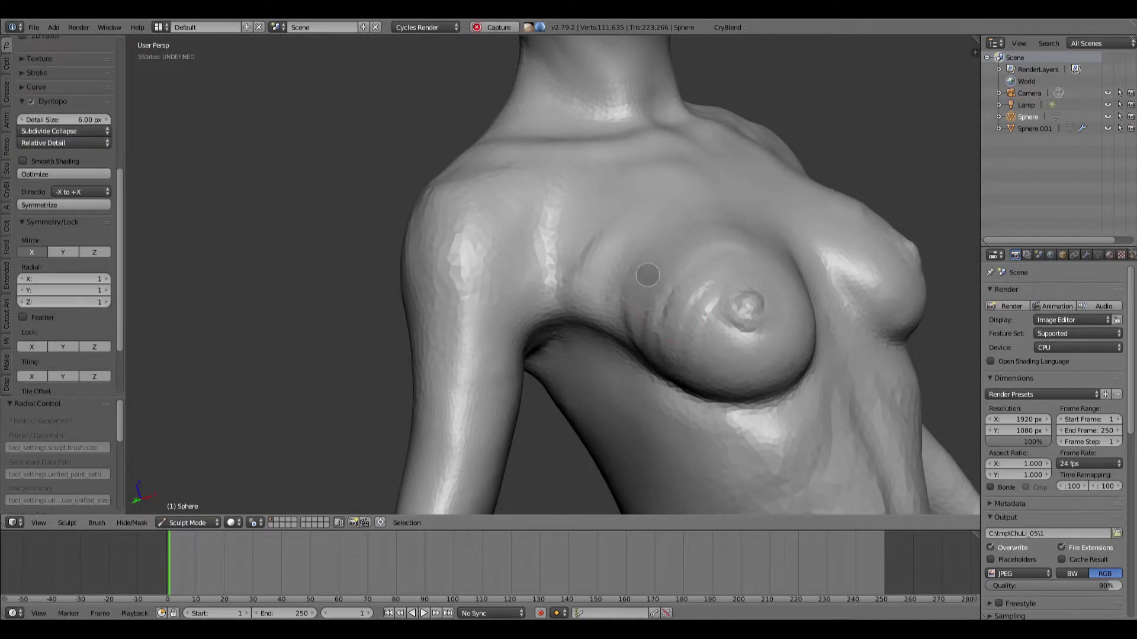
{"action": "middle_click_drag", "start_coordinate": [637, 301], "coordinate": [716, 228]}
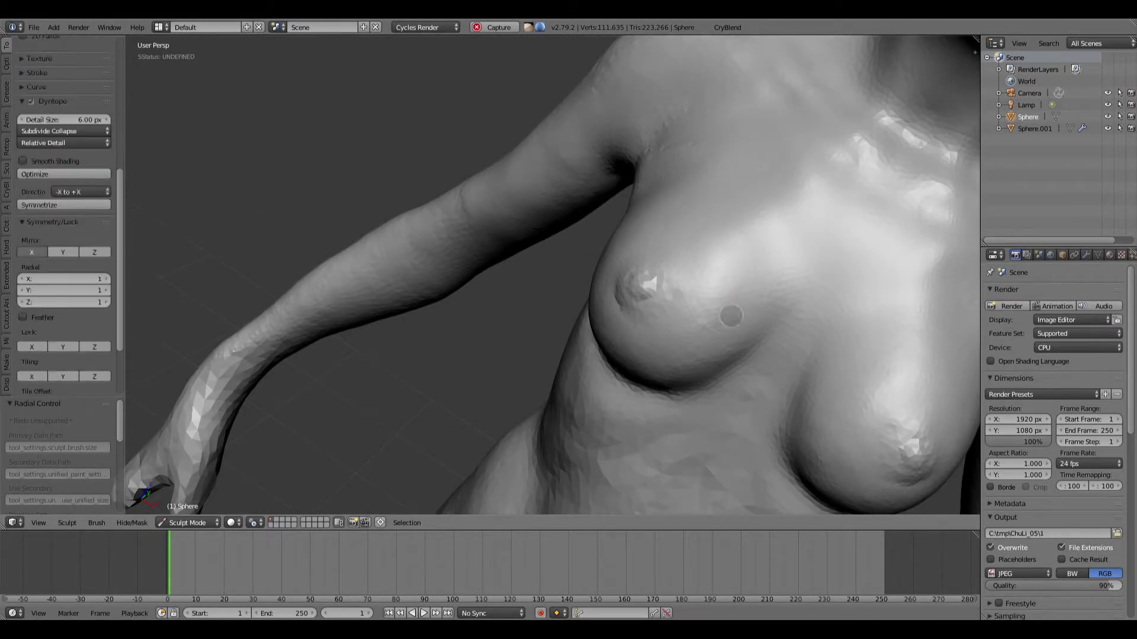
{"action": "scroll", "coordinate": [731, 316], "scroll_direction": "down", "scroll_amount": 3}
{"action": "mouse_move", "coordinate": [732, 316]}
{"action": "middle_mouse_down"}
{"action": "mouse_move", "coordinate": [695, 175]}
{"action": "mouse_move", "coordinate": [827, 272]}
{"action": "mouse_move", "coordinate": [647, 294]}
{"action": "mouse_move", "coordinate": [634, 158]}
{"action": "middle_mouse_up"}
Adjust the breast profile and shoulder line with the Grab brush from the side and front
{"action": "key", "text": "g"}
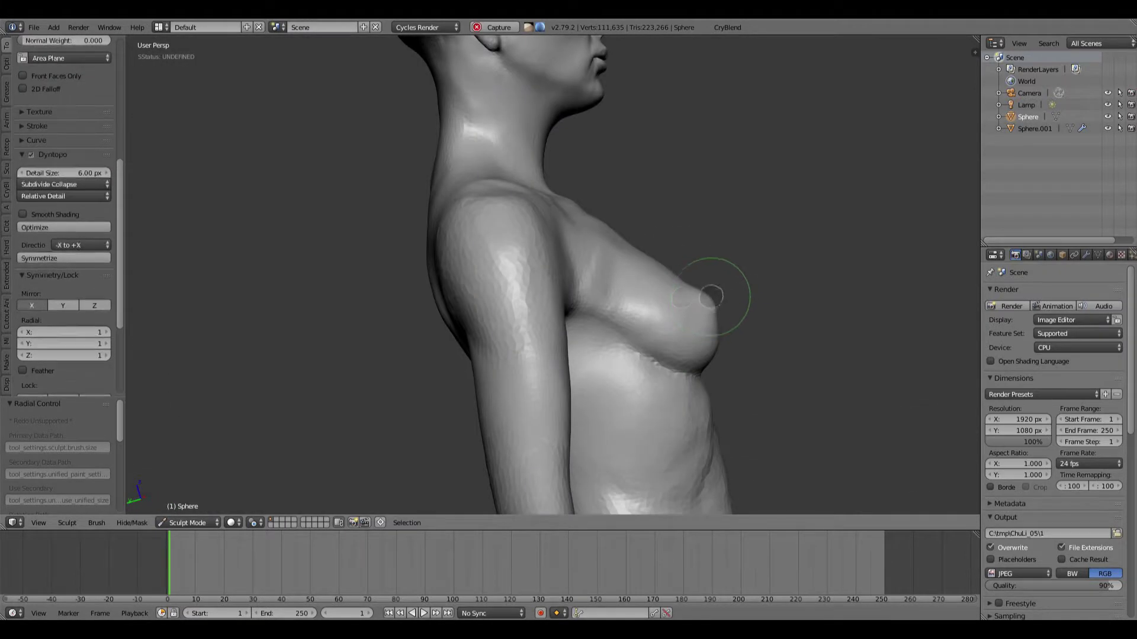
{"action": "middle_click_drag", "start_coordinate": [713, 292], "coordinate": [591, 207]}
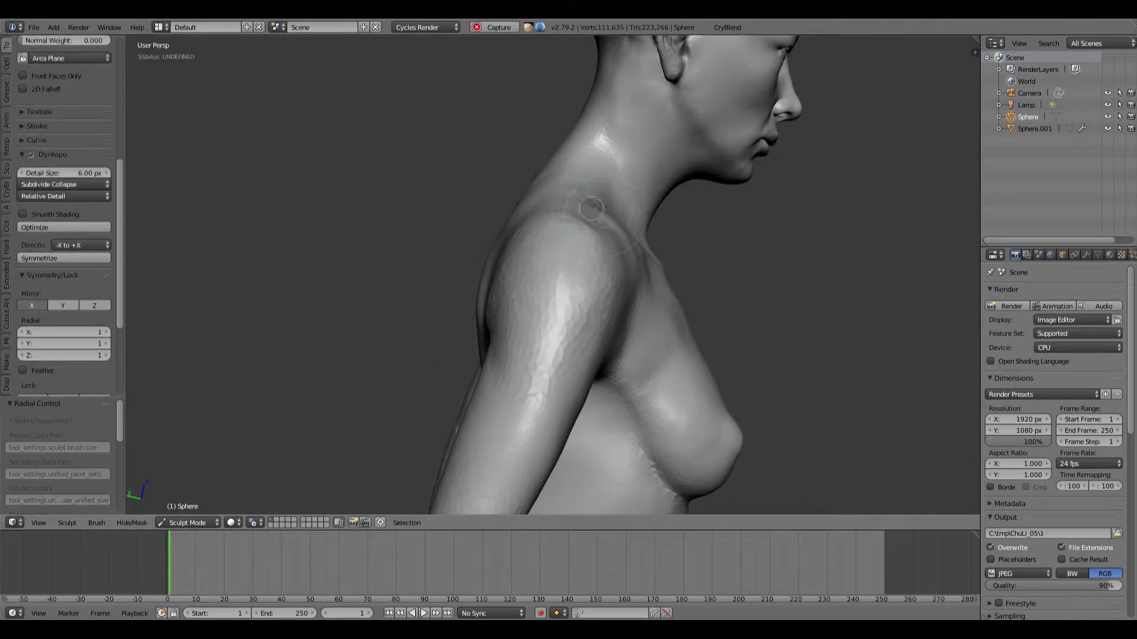
{"action": "middle_click_drag", "start_coordinate": [602, 210], "coordinate": [508, 332]}
{"action": "scroll", "coordinate": [507, 332], "scroll_direction": "down", "scroll_amount": 3}
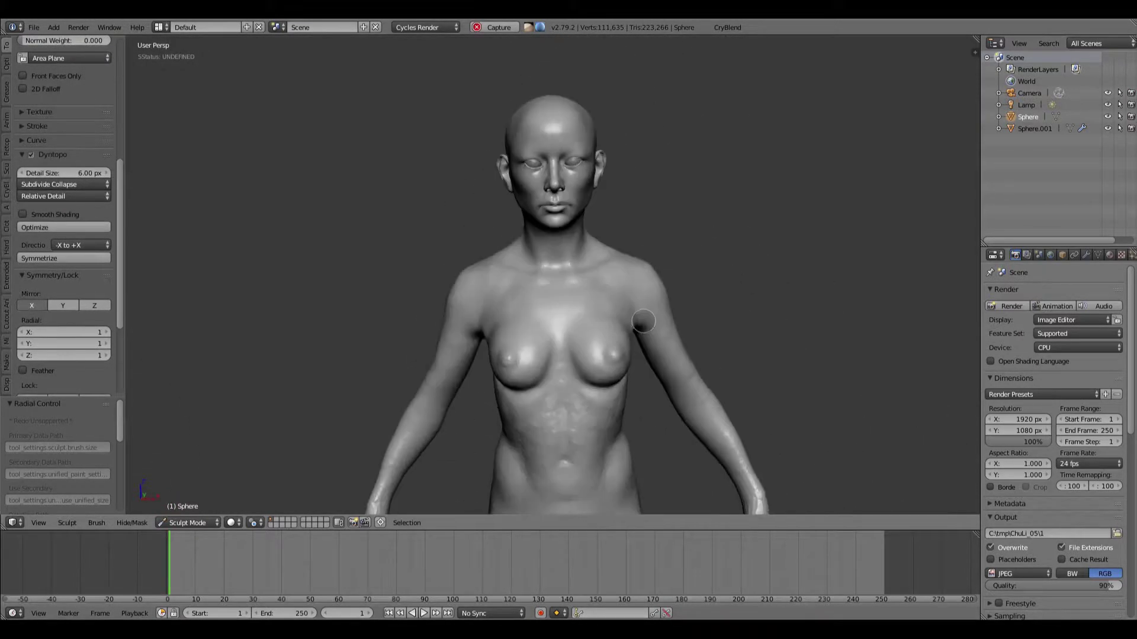
{"action": "middle_click_drag", "start_coordinate": [599, 258], "coordinate": [578, 345]}
{"action": "middle_click_drag", "start_coordinate": [650, 260], "coordinate": [681, 367]}
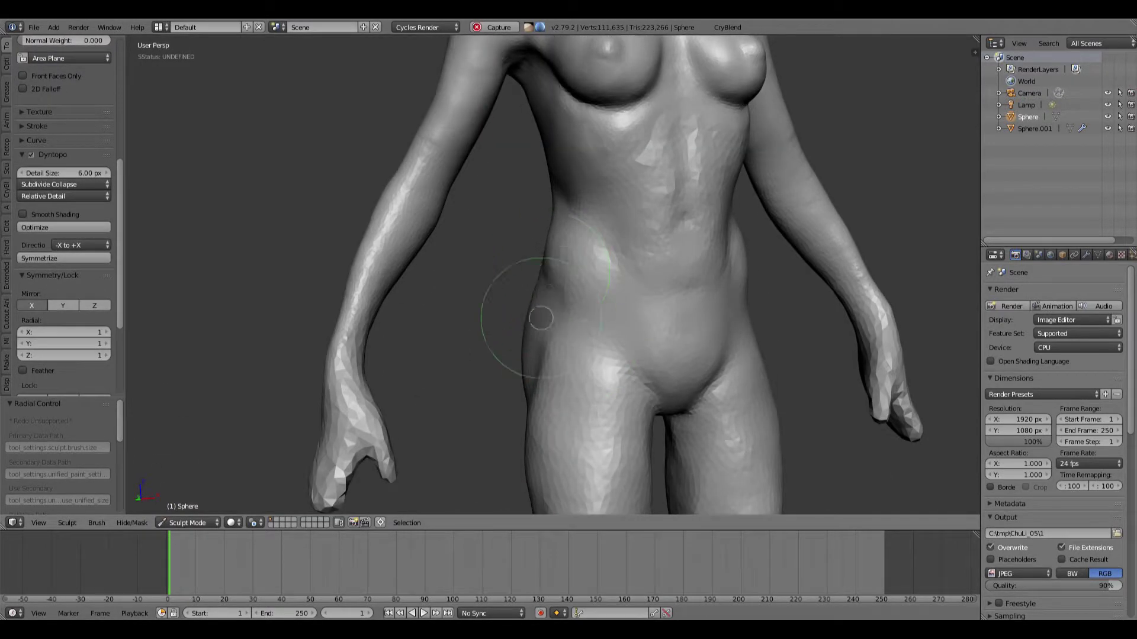
Reshape the waist, hips and lower back with the Grab brush from the front, side and back
{"action": "mouse_move", "coordinate": [540, 318]}
{"action": "middle_mouse_down"}
{"action": "mouse_move", "coordinate": [681, 287]}
{"action": "mouse_move", "coordinate": [580, 236]}
{"action": "mouse_move", "coordinate": [612, 307]}
{"action": "middle_mouse_up"}
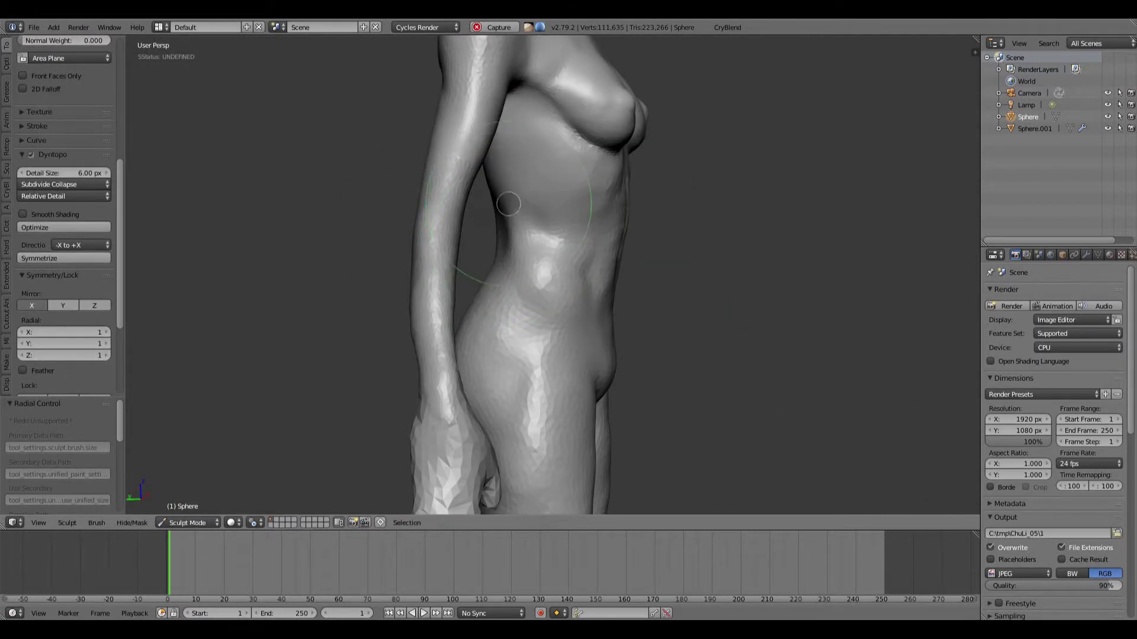
{"action": "mouse_move", "coordinate": [508, 204]}
{"action": "middle_mouse_down"}
{"action": "mouse_move", "coordinate": [515, 195]}
{"action": "mouse_move", "coordinate": [470, 335]}
{"action": "mouse_move", "coordinate": [482, 325]}
{"action": "middle_mouse_up"}
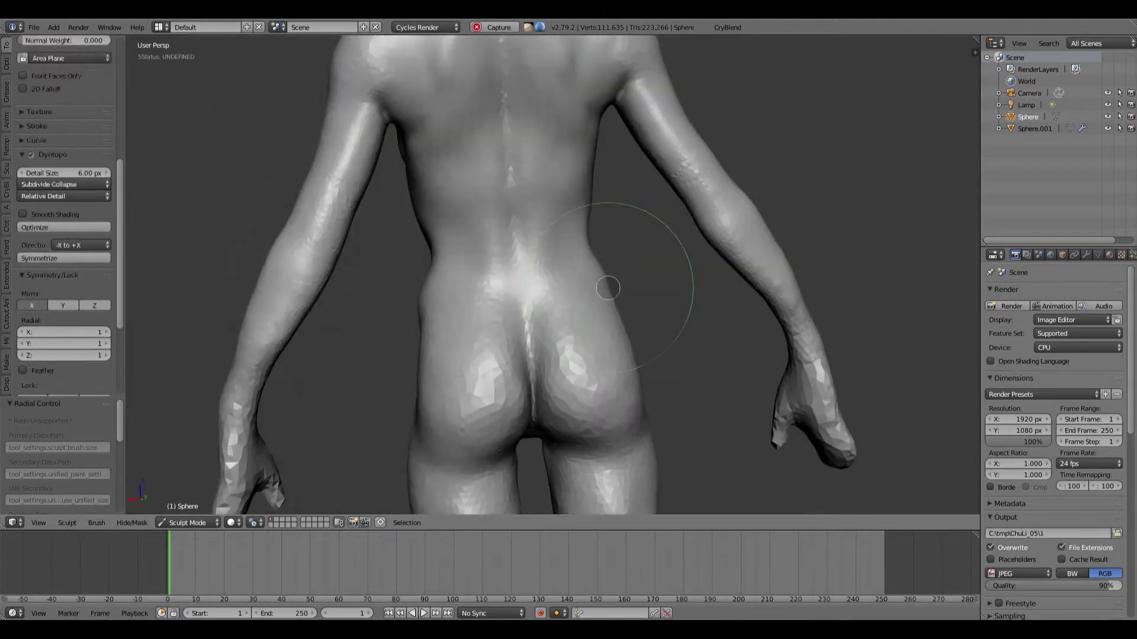
{"action": "middle_click_drag", "start_coordinate": [604, 284], "coordinate": [582, 354]}
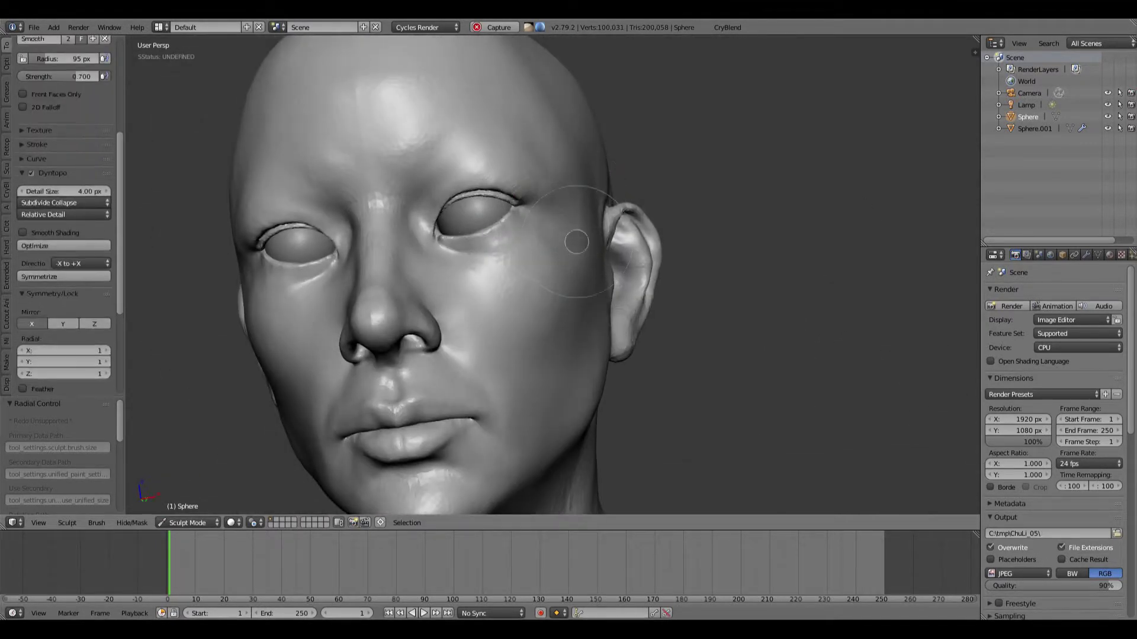
Smooth the side of the face and adjust the forehead and back of the skull with the Grab brush
{"action": "middle_click_drag", "start_coordinate": [547, 238], "coordinate": [493, 318]}
{"action": "scroll", "coordinate": [604, 261], "scroll_direction": "down", "scroll_amount": 2}
{"action": "scroll", "coordinate": [367, 261], "scroll_direction": "down", "scroll_amount": 3}
{"action": "scroll", "coordinate": [493, 318], "scroll_direction": "up", "scroll_amount": 4}
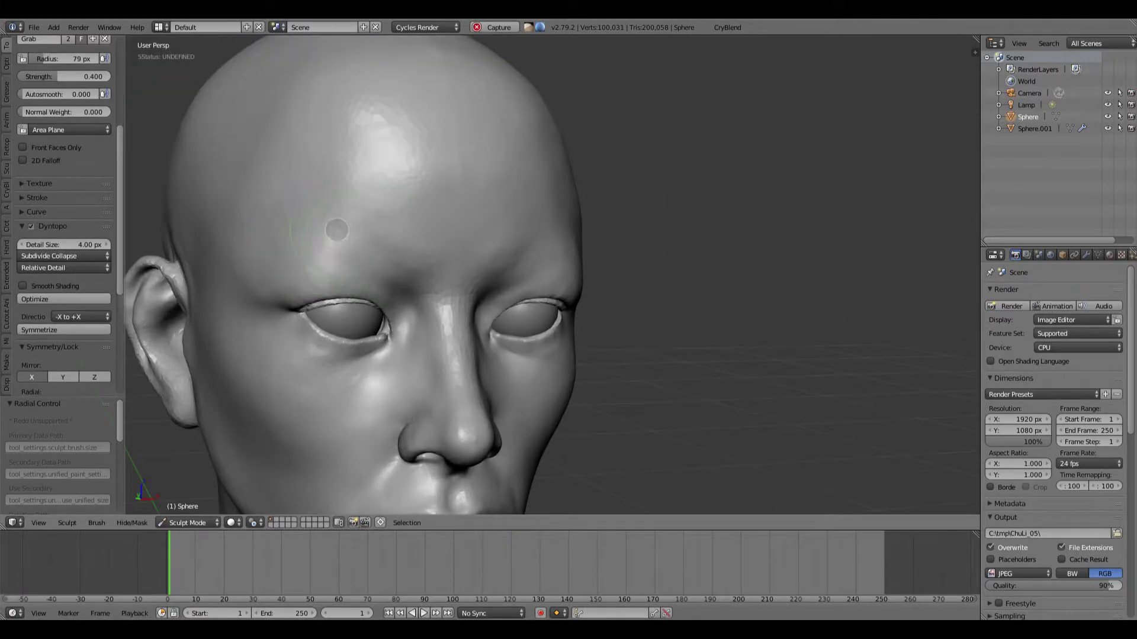
{"action": "mouse_move", "coordinate": [337, 230]}
{"action": "middle_mouse_down"}
{"action": "mouse_move", "coordinate": [376, 251]}
{"action": "mouse_move", "coordinate": [281, 256]}
{"action": "mouse_move", "coordinate": [381, 283]}
{"action": "middle_mouse_up"}
{"action": "scroll", "coordinate": [379, 266], "scroll_direction": "down", "scroll_amount": 4}
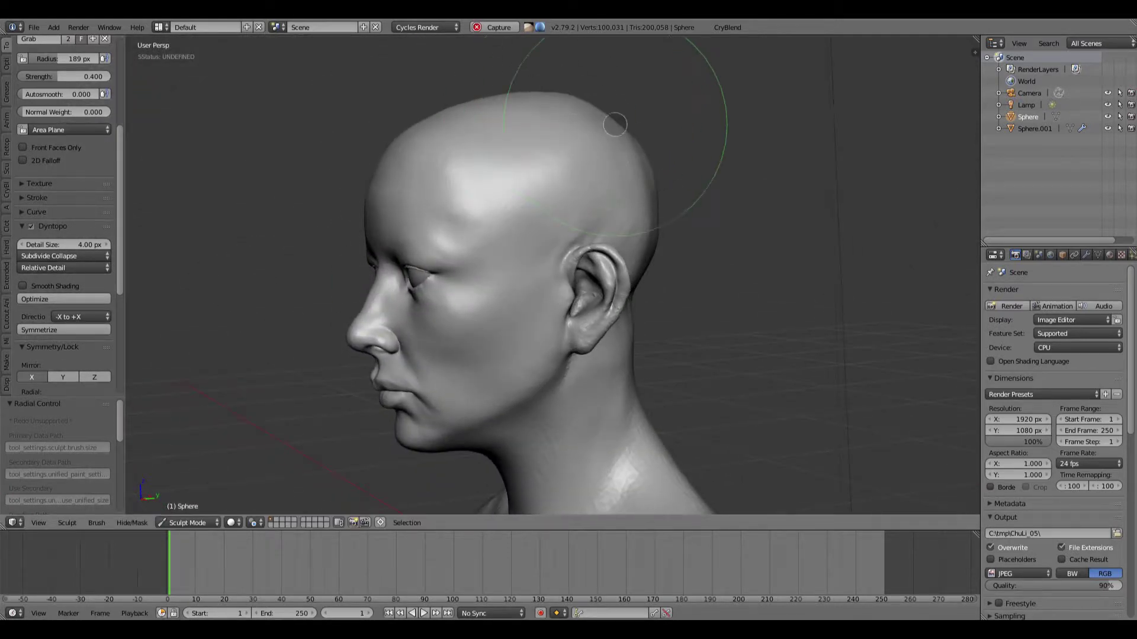
{"action": "mouse_move", "coordinate": [584, 106]}
{"action": "middle_mouse_down"}
{"action": "mouse_move", "coordinate": [508, 183]}
{"action": "mouse_move", "coordinate": [525, 167]}
{"action": "mouse_move", "coordinate": [461, 306]}
{"action": "middle_mouse_up"}
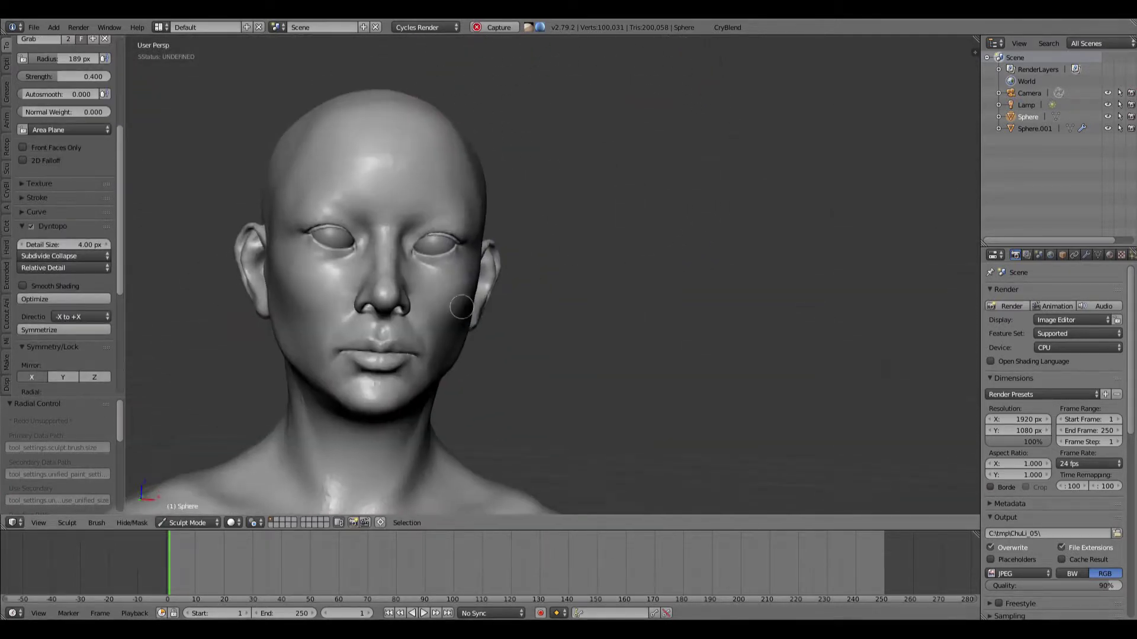
Refine the mouth and lips from a close side view and smooth the lip surfaces
{"action": "key", "text": "KP_1"}
{"action": "scroll", "coordinate": [621, 203], "scroll_direction": "down", "scroll_amount": 3}
{"action": "scroll", "coordinate": [527, 304], "scroll_direction": "up", "scroll_amount": 7}
{"action": "middle_click_drag", "start_coordinate": [527, 285], "coordinate": [331, 273]}
{"action": "scroll", "coordinate": [532, 296], "scroll_direction": "up", "scroll_amount": 3}
{"action": "key", "text": "f"}
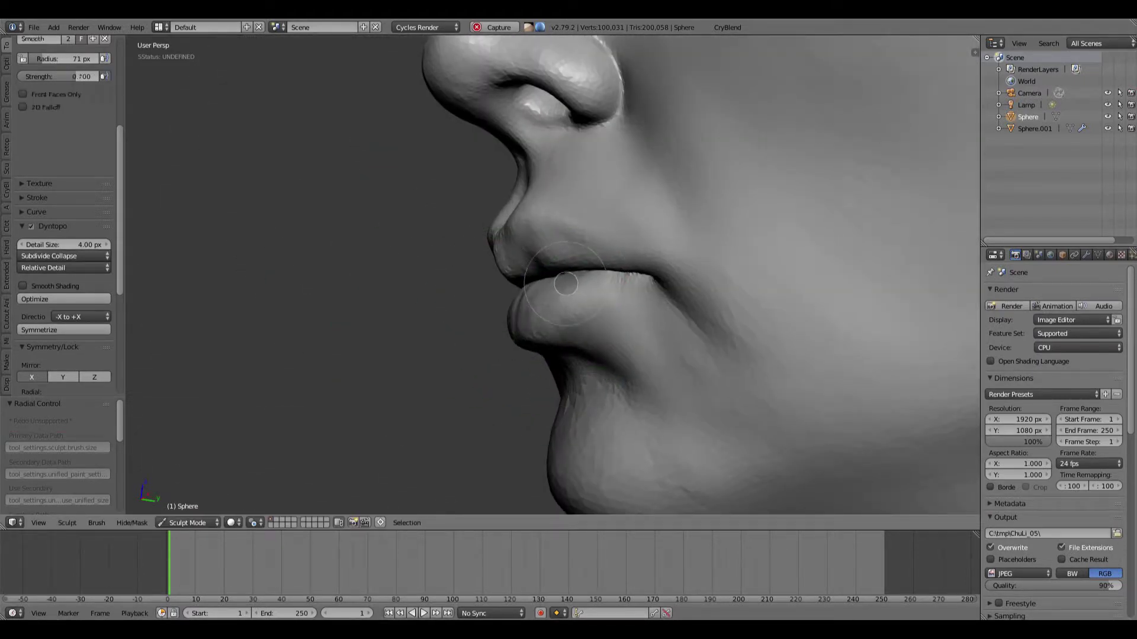
{"action": "mouse_move", "coordinate": [534, 324]}
{"action": "middle_mouse_down"}
{"action": "mouse_move", "coordinate": [631, 326]}
{"action": "mouse_move", "coordinate": [563, 330]}
{"action": "mouse_move", "coordinate": [650, 297]}
{"action": "mouse_move", "coordinate": [380, 302]}
{"action": "mouse_move", "coordinate": [391, 296]}
{"action": "mouse_move", "coordinate": [381, 285]}
{"action": "mouse_move", "coordinate": [464, 167]}
{"action": "middle_mouse_up"}
{"action": "key", "text": "f"}
{"action": "left_click", "coordinate": [570, 330]}
{"action": "scroll", "coordinate": [563, 330], "scroll_direction": "down", "scroll_amount": 5}
Reshape the forehead and brow from above with the Grab brush at a 105 px radius
{"action": "key", "text": "f"}
{"action": "left_click", "coordinate": [484, 168]}
{"action": "middle_click_drag", "start_coordinate": [411, 102], "coordinate": [426, 189]}
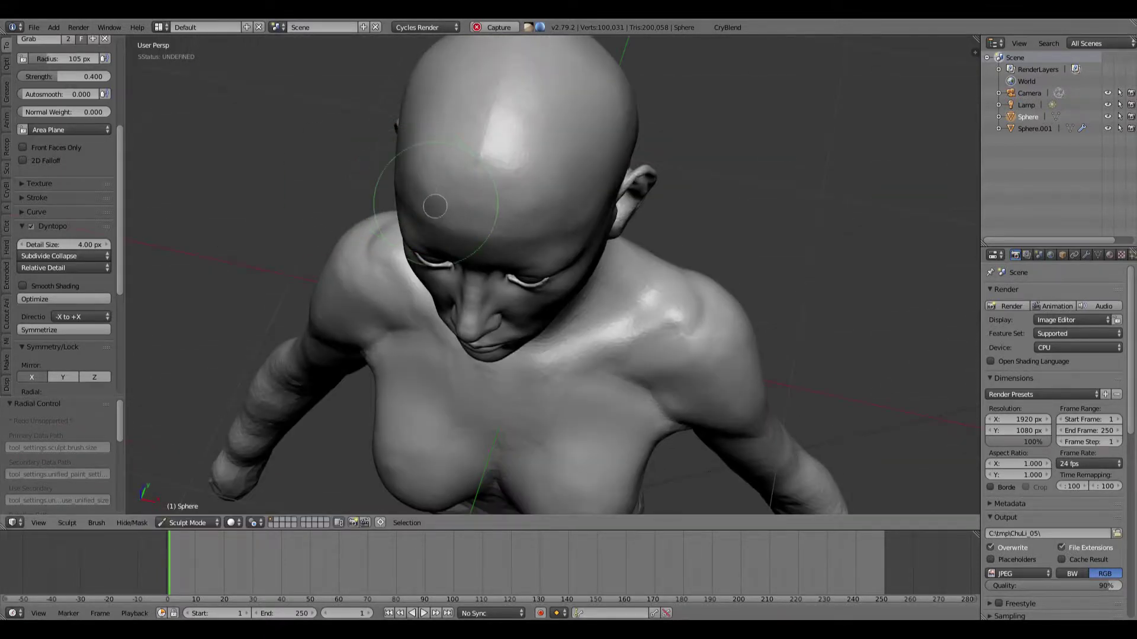
{"action": "middle_click_drag", "start_coordinate": [418, 207], "coordinate": [368, 177]}
{"action": "key", "text": "g"}
{"action": "key", "text": "g"}
{"action": "middle_click_drag", "start_coordinate": [537, 117], "coordinate": [526, 255]}
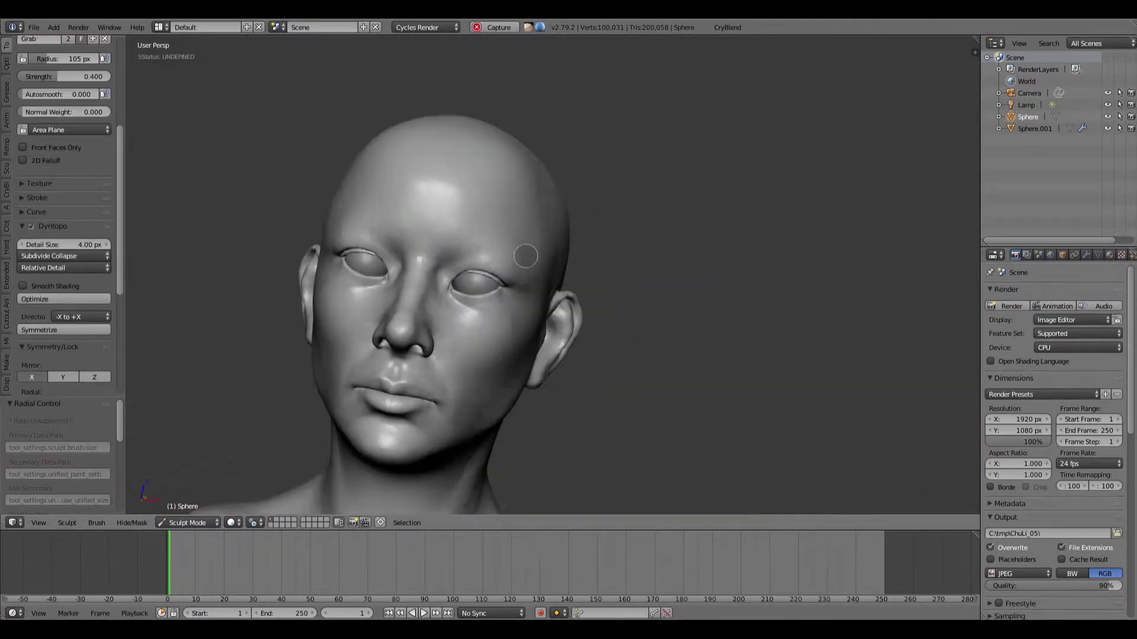
Adjust the cheeks and jawline with the Grab brush at a 90 px radius
{"action": "scroll", "coordinate": [630, 231], "scroll_direction": "down", "scroll_amount": 2}
{"action": "scroll", "coordinate": [630, 231], "scroll_direction": "up", "scroll_amount": 5}
{"action": "mouse_move", "coordinate": [630, 231]}
{"action": "middle_mouse_down"}
{"action": "mouse_move", "coordinate": [477, 356]}
{"action": "mouse_move", "coordinate": [484, 378]}
{"action": "middle_mouse_up"}
{"action": "key", "text": "f"}
{"action": "left_click", "coordinate": [497, 325]}
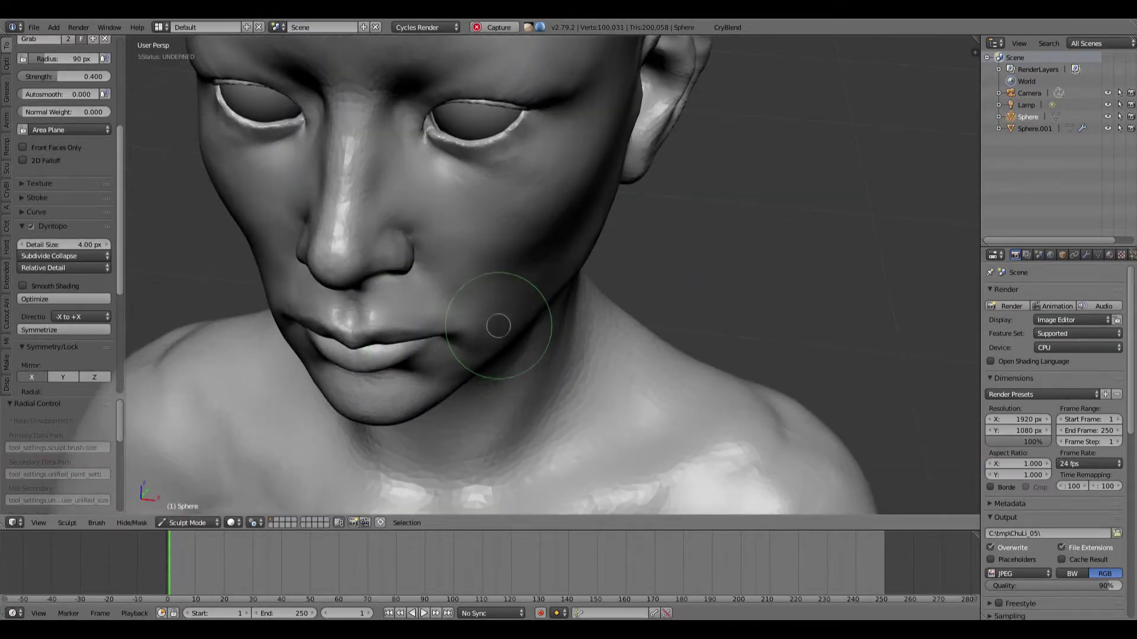
{"action": "middle_click_drag", "start_coordinate": [498, 325], "coordinate": [438, 288]}
{"action": "scroll", "coordinate": [438, 288], "scroll_direction": "up", "scroll_amount": 2}
{"action": "scroll", "coordinate": [484, 345], "scroll_direction": "down", "scroll_amount": 3}
{"action": "mouse_move", "coordinate": [484, 345]}
{"action": "middle_mouse_down"}
{"action": "mouse_move", "coordinate": [540, 335]}
{"action": "mouse_move", "coordinate": [591, 308]}
{"action": "mouse_move", "coordinate": [428, 339]}
{"action": "middle_mouse_up"}
Fine-tune the overall face and head proportions from several angles with the Grab brush at a 74 px radius
{"action": "scroll", "coordinate": [579, 344], "scroll_direction": "down", "scroll_amount": 3}
{"action": "middle_click_drag", "start_coordinate": [465, 301], "coordinate": [486, 260]}
{"action": "middle_click_drag", "start_coordinate": [559, 249], "coordinate": [673, 223]}
{"action": "scroll", "coordinate": [673, 223], "scroll_direction": "down", "scroll_amount": 1}
{"action": "mouse_move", "coordinate": [556, 284]}
{"action": "middle_mouse_down"}
{"action": "mouse_move", "coordinate": [614, 297]}
{"action": "mouse_move", "coordinate": [556, 343]}
{"action": "mouse_move", "coordinate": [598, 341]}
{"action": "mouse_move", "coordinate": [464, 332]}
{"action": "mouse_move", "coordinate": [565, 320]}
{"action": "mouse_move", "coordinate": [525, 297]}
{"action": "mouse_move", "coordinate": [503, 263]}
{"action": "middle_mouse_up"}
{"action": "scroll", "coordinate": [556, 343], "scroll_direction": "up", "scroll_amount": 7}
{"action": "key", "text": "f"}
{"action": "left_click", "coordinate": [565, 341]}
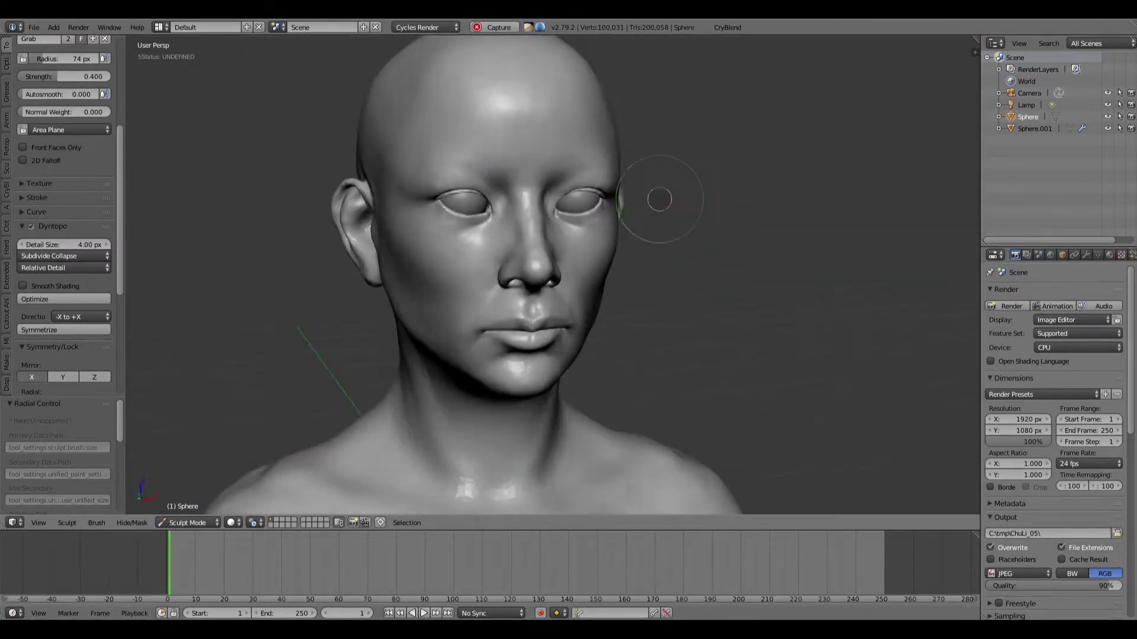
{"action": "mouse_move", "coordinate": [660, 196]}
{"action": "middle_mouse_down"}
{"action": "mouse_move", "coordinate": [703, 200]}
{"action": "mouse_move", "coordinate": [651, 201]}
{"action": "middle_mouse_up"}
Smooth the front of the shoulder and the area around the armpit with a 116 px brush
{"action": "scroll", "coordinate": [578, 231], "scroll_direction": "down", "scroll_amount": 3}
{"action": "middle_click_drag", "start_coordinate": [579, 231], "coordinate": [579, 89], "text": "shift"}
{"action": "mouse_move", "coordinate": [578, 89]}
{"action": "middle_mouse_down"}
{"action": "mouse_move", "coordinate": [527, 177]}
{"action": "mouse_move", "coordinate": [669, 250]}
{"action": "middle_mouse_up"}
{"action": "key", "text": "s"}
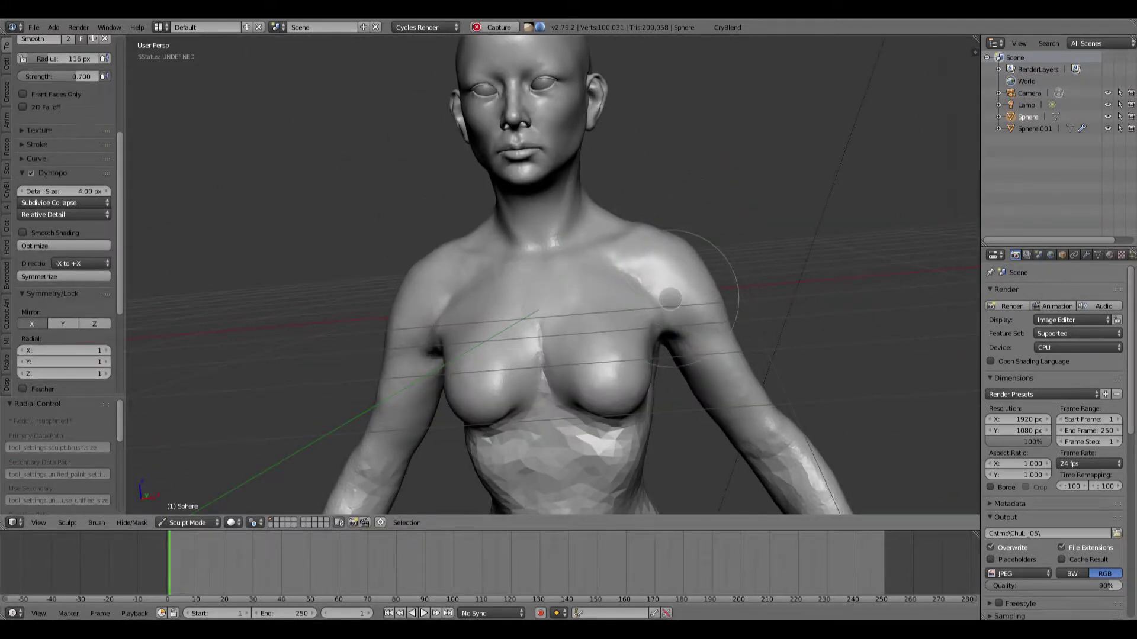
{"action": "middle_click_drag", "start_coordinate": [670, 299], "coordinate": [620, 405]}
Build up the side of the rib cage below the breasts with Clay Strips and smooth it
{"action": "middle_click_drag", "start_coordinate": [628, 471], "coordinate": [527, 341]}
{"action": "key", "text": "f"}
{"action": "left_click", "coordinate": [445, 424]}
{"action": "left_click_drag", "start_coordinate": [445, 424], "coordinate": [468, 382]}
{"action": "middle_click_drag", "start_coordinate": [417, 408], "coordinate": [431, 402]}
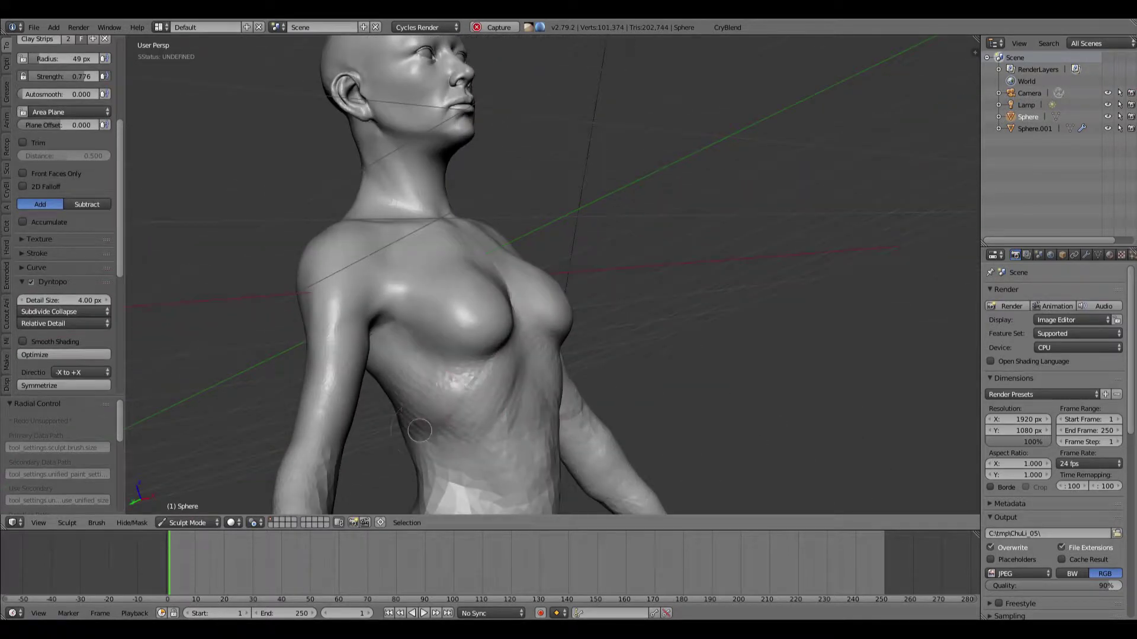
{"action": "middle_click_drag", "start_coordinate": [387, 360], "coordinate": [427, 379]}
{"action": "left_click_drag", "start_coordinate": [438, 385], "coordinate": [470, 398], "text": "shift"}
Smooth the lower ribs, then add Clay Strips volume to the abdomen and hip and blend it
{"action": "mouse_move", "coordinate": [533, 266]}
{"action": "middle_mouse_down"}
{"action": "mouse_move", "coordinate": [480, 254]}
{"action": "mouse_move", "coordinate": [452, 278]}
{"action": "middle_mouse_up"}
{"action": "left_click_drag", "start_coordinate": [497, 320], "coordinate": [515, 348], "text": "shift"}
{"action": "key", "text": "f"}
{"action": "left_click", "coordinate": [503, 379]}
{"action": "middle_click_drag", "start_coordinate": [485, 397], "coordinate": [456, 417]}
{"action": "left_click_drag", "start_coordinate": [456, 423], "coordinate": [465, 486]}
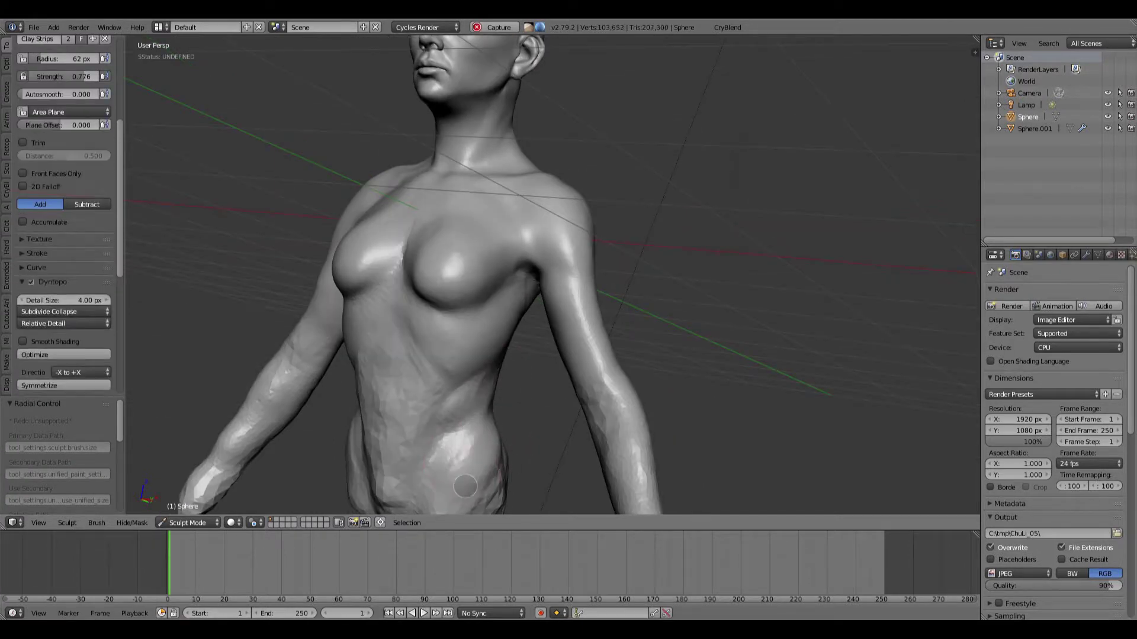
{"action": "mouse_move", "coordinate": [388, 491]}
{"action": "middle_mouse_down"}
{"action": "mouse_move", "coordinate": [430, 422]}
{"action": "mouse_move", "coordinate": [398, 379]}
{"action": "middle_mouse_up"}
{"action": "left_click_drag", "start_coordinate": [373, 355], "coordinate": [358, 333], "text": "shift"}
Reshape the waist and upper hip contour from the front with the Grab brush
{"action": "middle_click_drag", "start_coordinate": [379, 343], "coordinate": [359, 370]}
{"action": "key", "text": "g"}
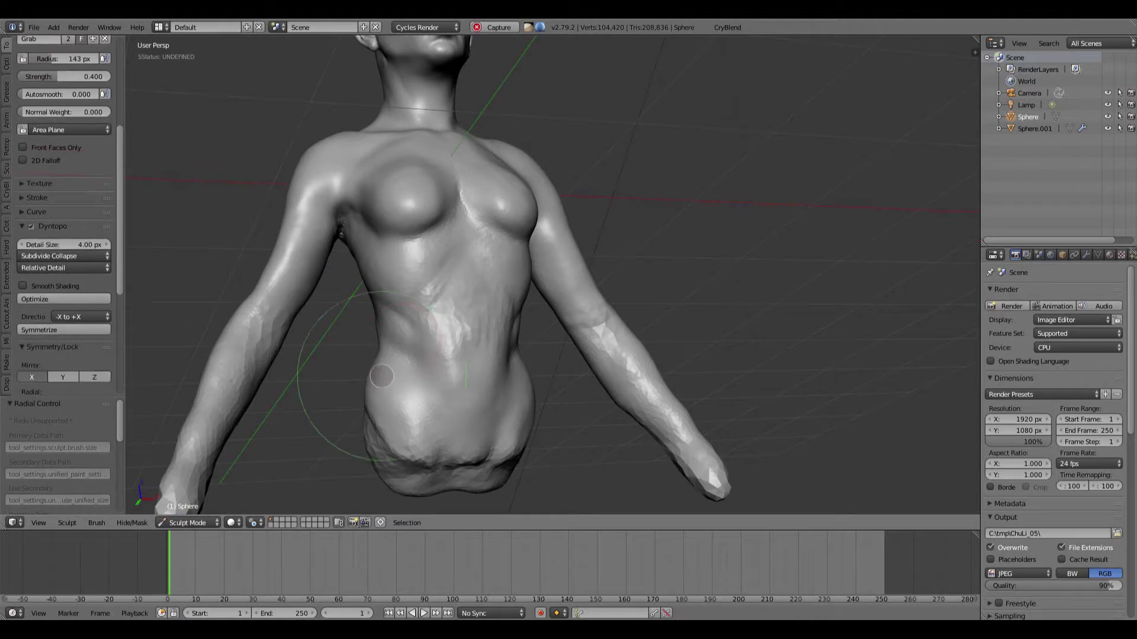
{"action": "key", "text": "f"}
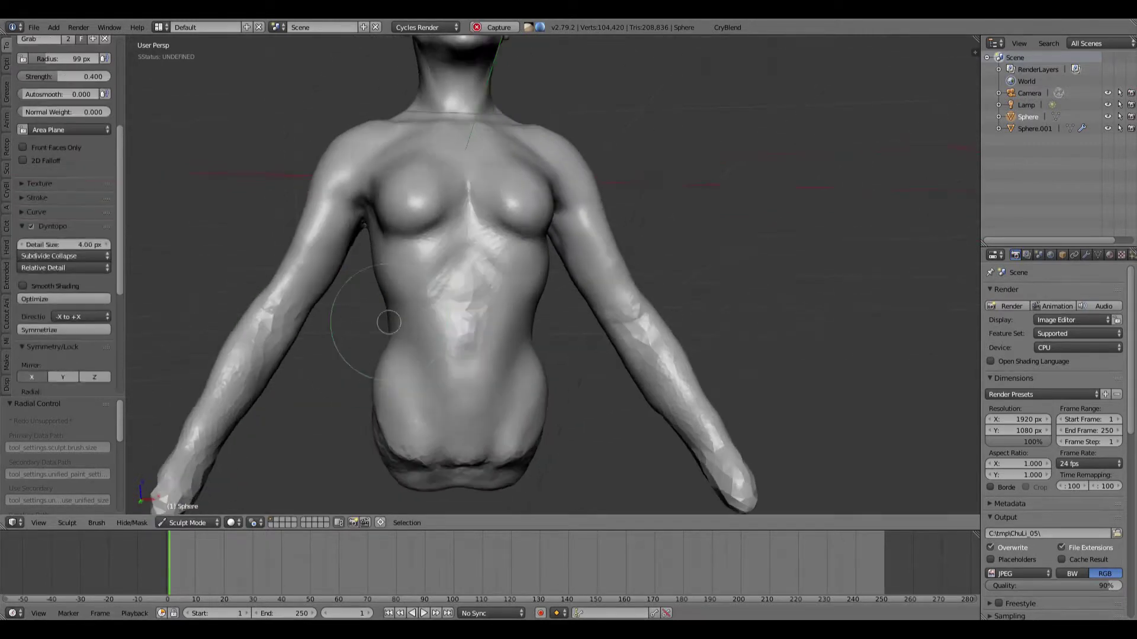
Smooth the area below the rear armpit and adjust the side of the back with the Grab brush
{"action": "scroll", "coordinate": [381, 317], "scroll_direction": "up", "scroll_amount": 5}
{"action": "mouse_move", "coordinate": [366, 254]}
{"action": "middle_mouse_down"}
{"action": "mouse_move", "coordinate": [337, 206]}
{"action": "mouse_move", "coordinate": [462, 256]}
{"action": "middle_mouse_up"}
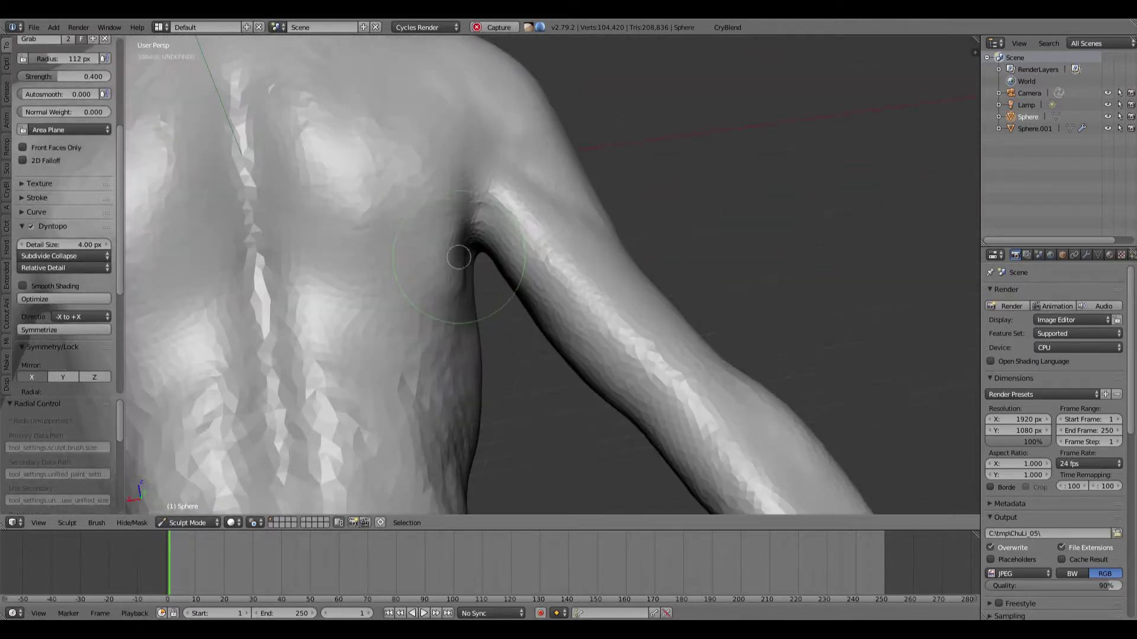
{"action": "left_click_drag", "start_coordinate": [462, 266], "coordinate": [459, 302], "text": "shift"}
{"action": "mouse_move", "coordinate": [459, 302]}
{"action": "middle_mouse_down"}
{"action": "mouse_move", "coordinate": [487, 243]}
{"action": "mouse_move", "coordinate": [480, 162]}
{"action": "middle_mouse_up"}
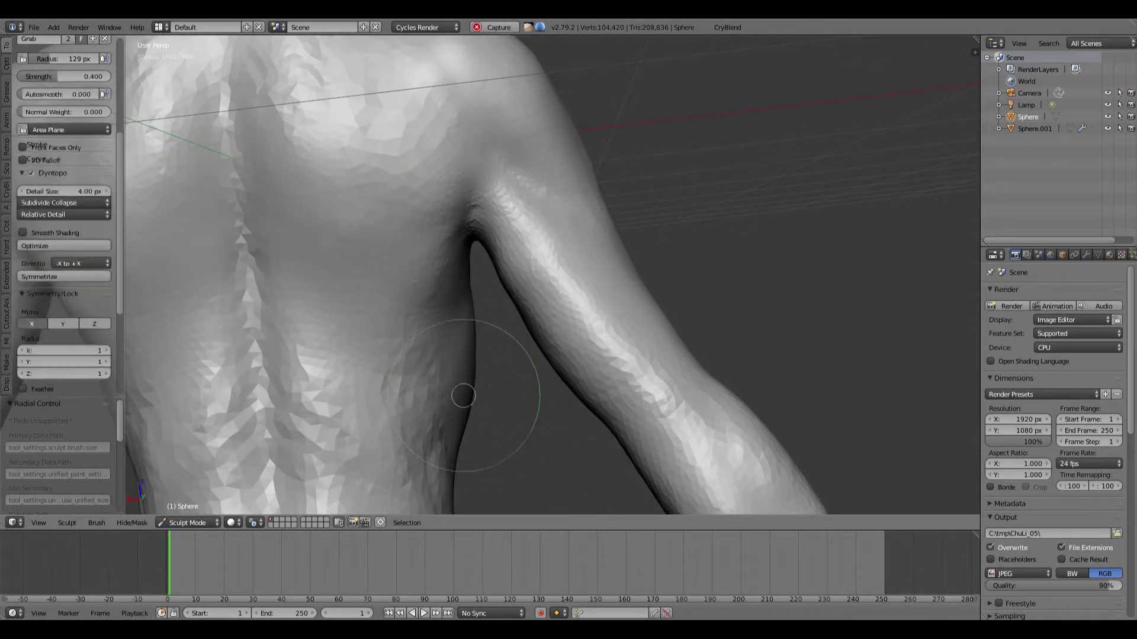
{"action": "mouse_move", "coordinate": [470, 338]}
{"action": "middle_mouse_down"}
{"action": "mouse_move", "coordinate": [570, 347]}
{"action": "mouse_move", "coordinate": [444, 311]}
{"action": "middle_mouse_up"}
{"action": "scroll", "coordinate": [443, 310], "scroll_direction": "up", "scroll_amount": 2}
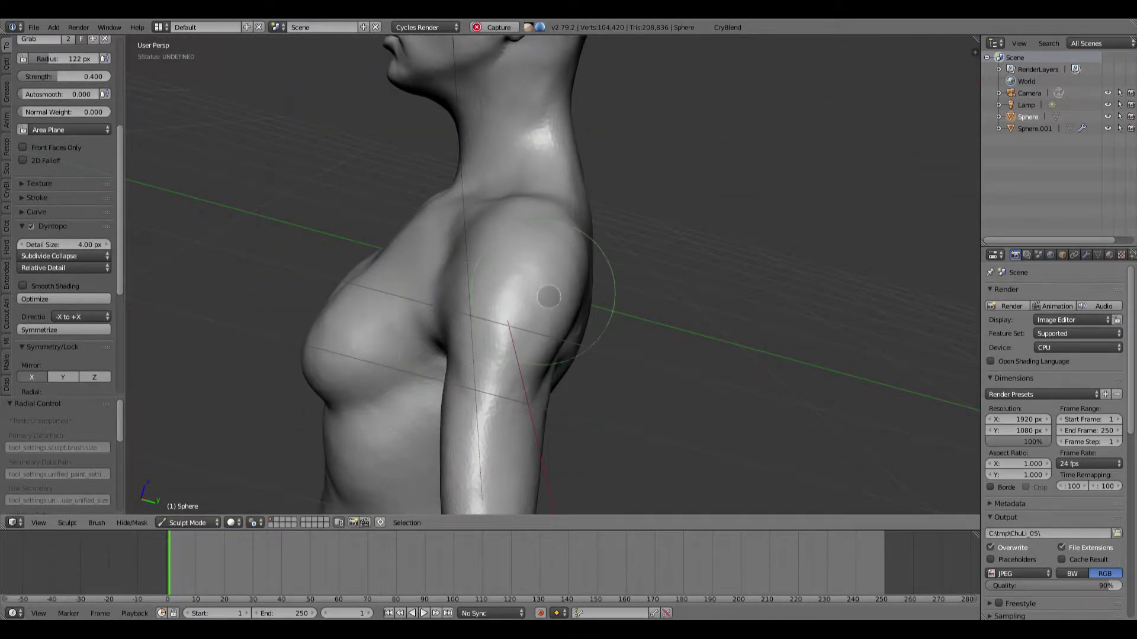
Adjust the back of the shoulder and upper arm around the armpit with the Grab brush
{"action": "middle_click_drag", "start_coordinate": [548, 297], "coordinate": [598, 271]}
{"action": "scroll", "coordinate": [543, 332], "scroll_direction": "up", "scroll_amount": 2}
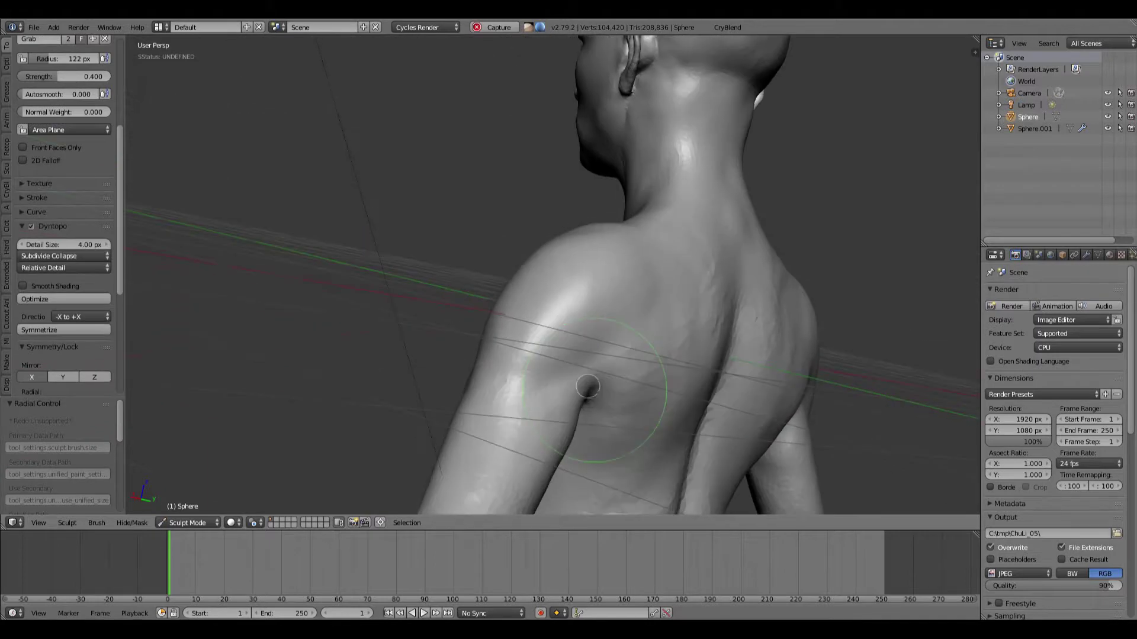
{"action": "mouse_move", "coordinate": [587, 386]}
{"action": "middle_mouse_down"}
{"action": "mouse_move", "coordinate": [528, 356]}
{"action": "mouse_move", "coordinate": [541, 373]}
{"action": "mouse_move", "coordinate": [517, 279]}
{"action": "mouse_move", "coordinate": [563, 297]}
{"action": "middle_mouse_up"}
Carve the fold between the upper arm and the back with the Crease brush
{"action": "key", "text": "shift+c"}
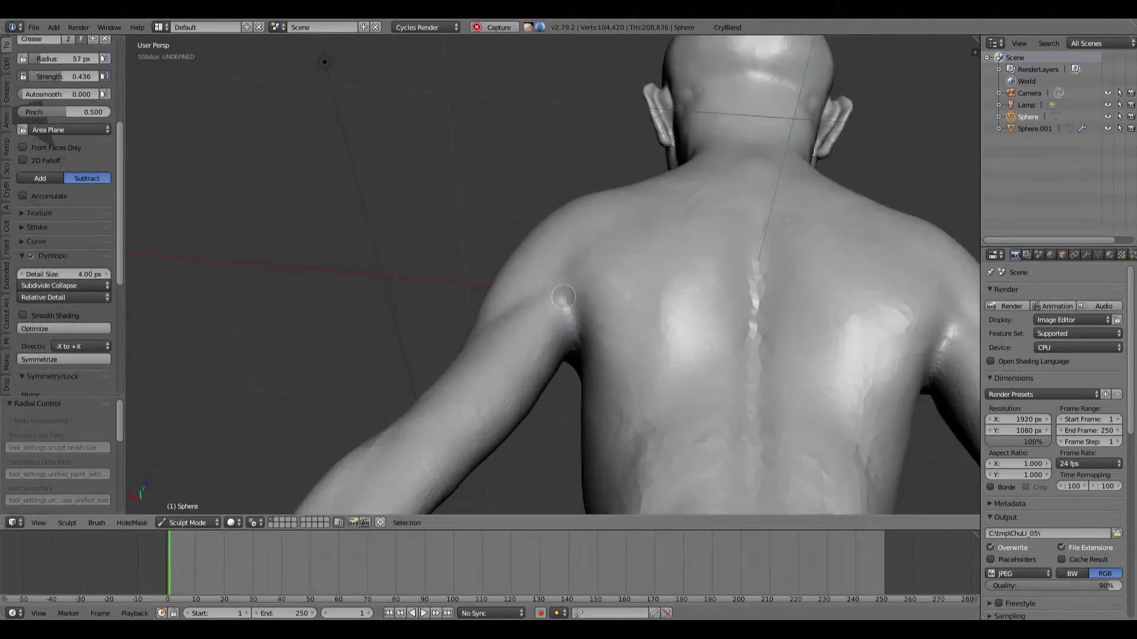
{"action": "left_click_drag", "start_coordinate": [559, 295], "coordinate": [577, 332]}
{"action": "middle_click_drag", "start_coordinate": [577, 349], "coordinate": [577, 320]}
{"action": "left_click_drag", "start_coordinate": [571, 314], "coordinate": [581, 356]}
{"action": "mouse_move", "coordinate": [581, 409]}
{"action": "middle_mouse_down"}
{"action": "mouse_move", "coordinate": [584, 317]}
{"action": "mouse_move", "coordinate": [568, 337]}
{"action": "middle_mouse_up"}
Mask the upper arms up to the shoulder fold with a lasso mask
{"action": "key", "text": "f"}
{"action": "left_click_drag", "start_coordinate": [430, 301], "coordinate": [507, 246], "text": "ctrl"}
{"action": "left_click_drag", "start_coordinate": [582, 356], "coordinate": [237, 474], "text": "ctrl+shift"}
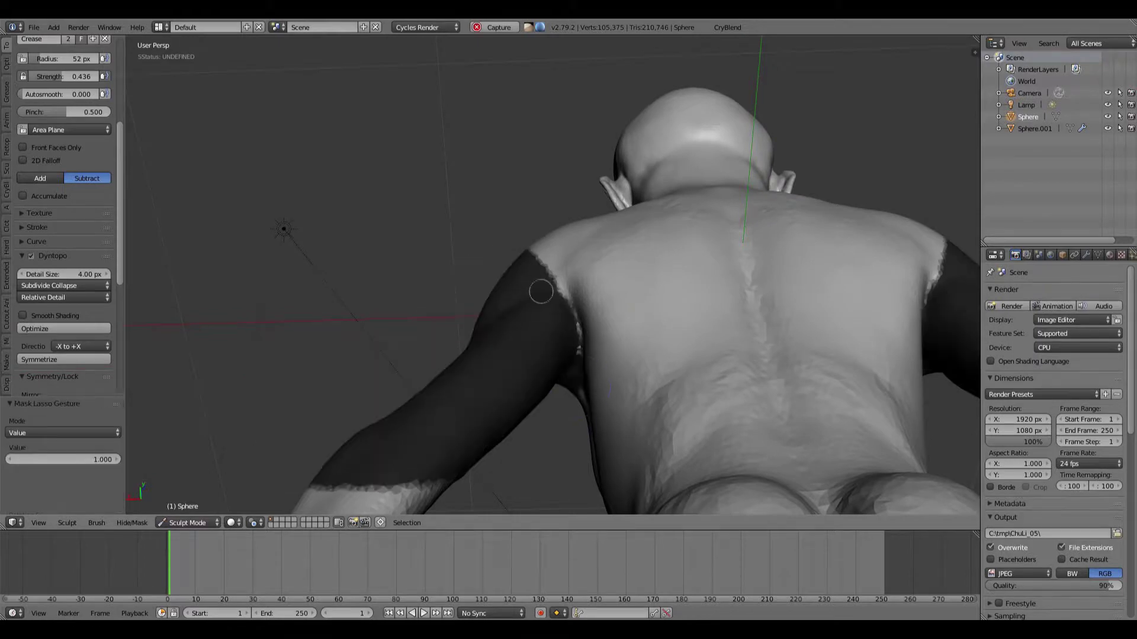
Pull the unmasked back surface beside the rear armpit with the Snake Hook brush at a 112 px radius, then clear the mask
{"action": "middle_click_drag", "start_coordinate": [541, 292], "coordinate": [540, 275]}
{"action": "scroll", "coordinate": [64, 177], "scroll_direction": "up", "scroll_amount": 5}
{"action": "left_click", "coordinate": [64, 152]}
{"action": "left_click", "coordinate": [91, 339]}
{"action": "key", "text": "f"}
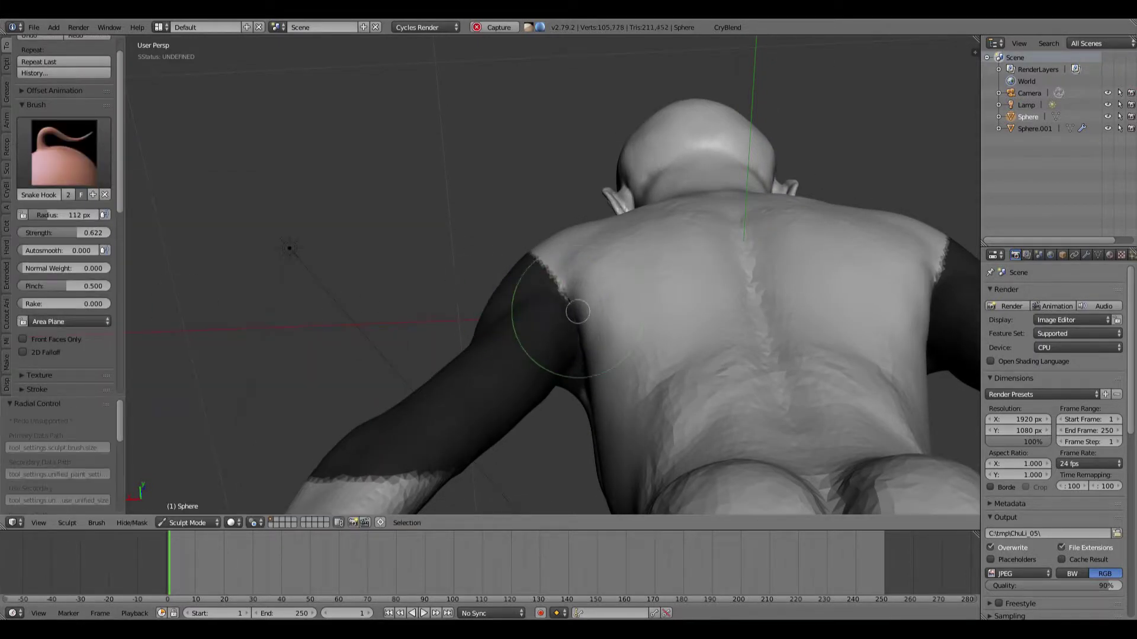
{"action": "middle_click_drag", "start_coordinate": [579, 363], "coordinate": [579, 274]}
{"action": "key", "text": "alt+m"}
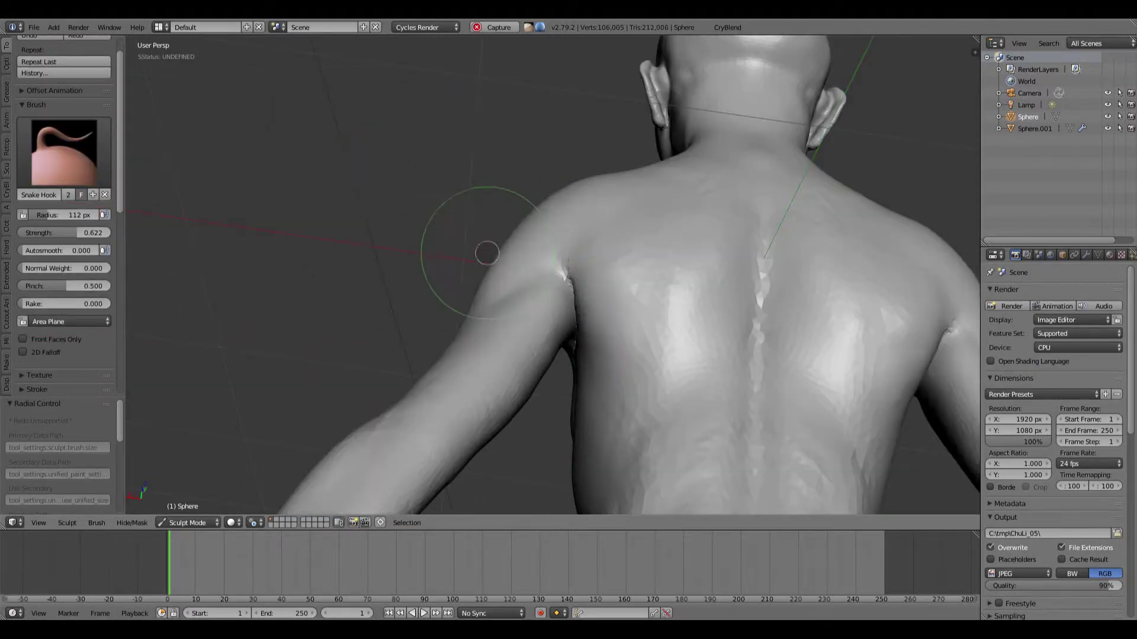
Smooth the abdomen, ribs and hip area from the side and front
{"action": "middle_click_drag", "start_coordinate": [487, 254], "coordinate": [471, 314]}
{"action": "scroll", "coordinate": [461, 315], "scroll_direction": "down", "scroll_amount": 1}
{"action": "middle_click_drag", "start_coordinate": [332, 257], "coordinate": [443, 346]}
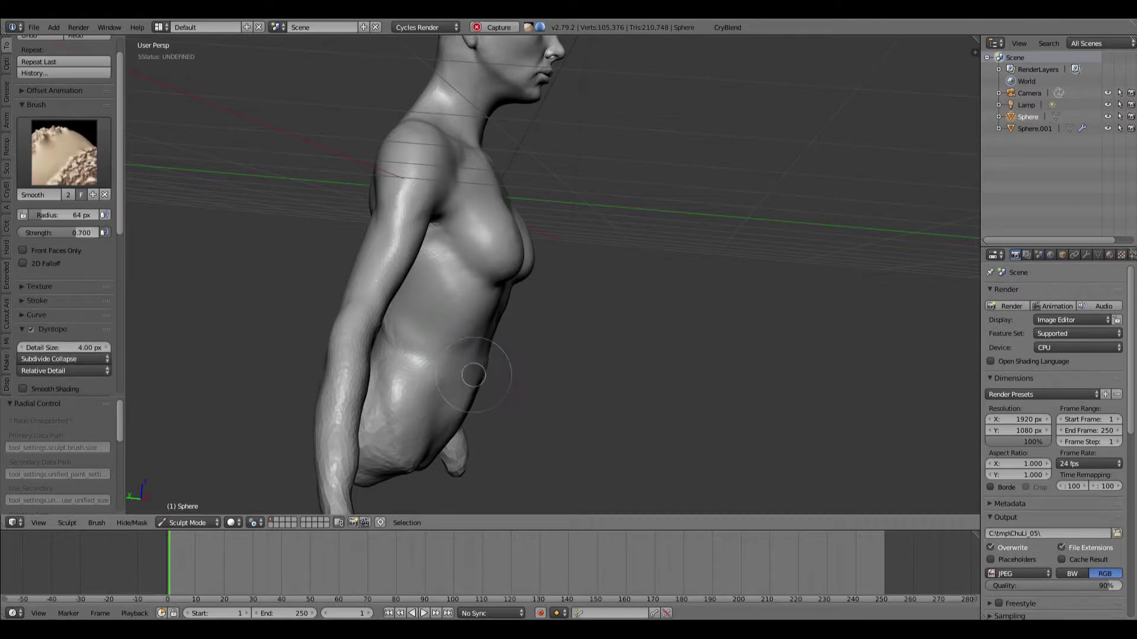
{"action": "mouse_move", "coordinate": [462, 350]}
{"action": "middle_mouse_down"}
{"action": "mouse_move", "coordinate": [429, 279]}
{"action": "mouse_move", "coordinate": [444, 343]}
{"action": "mouse_move", "coordinate": [379, 336]}
{"action": "middle_mouse_up"}
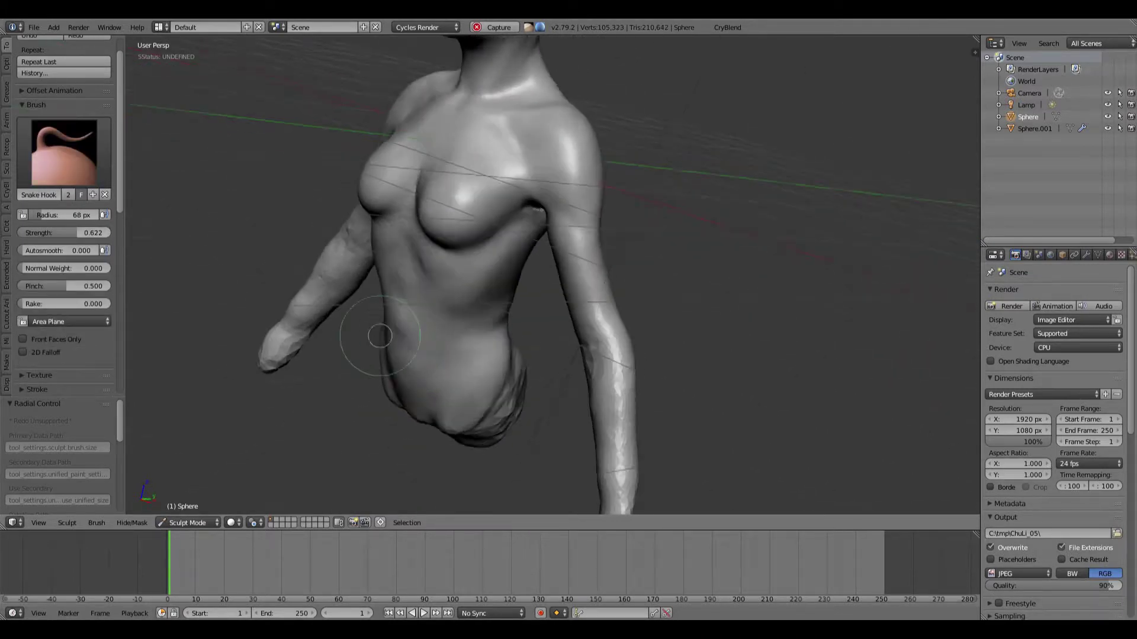
Pull the hip contour outward and down with the Snake Hook brush at a 68 px radius
{"action": "middle_click_drag", "start_coordinate": [398, 290], "coordinate": [621, 269]}
{"action": "left_click_drag", "start_coordinate": [621, 269], "coordinate": [616, 295]}
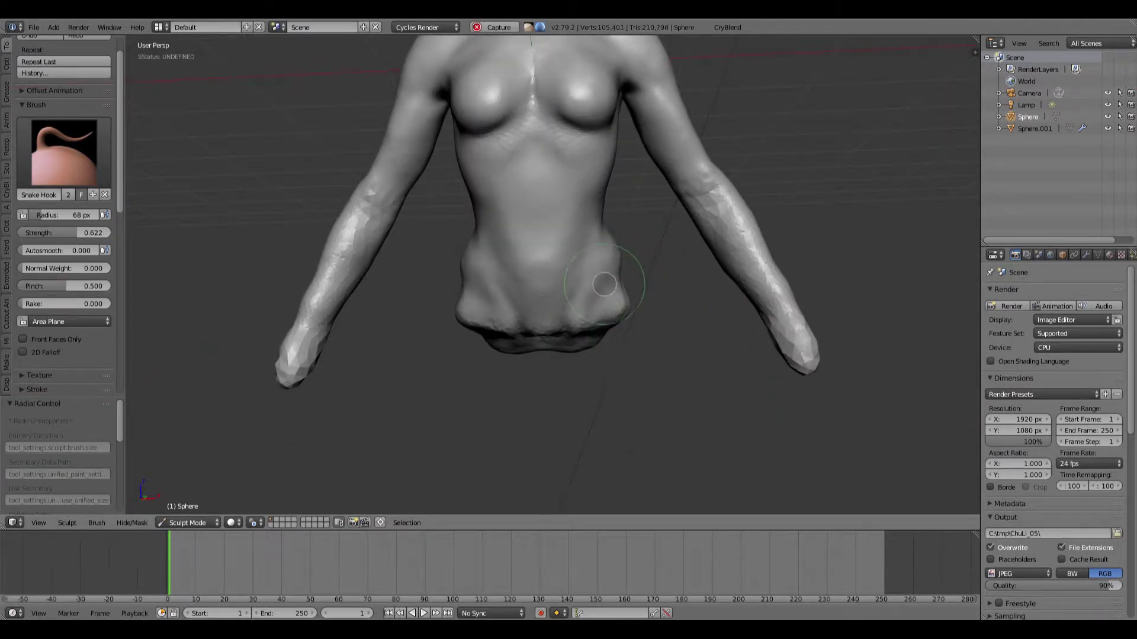
{"action": "middle_click_drag", "start_coordinate": [604, 285], "coordinate": [603, 297]}
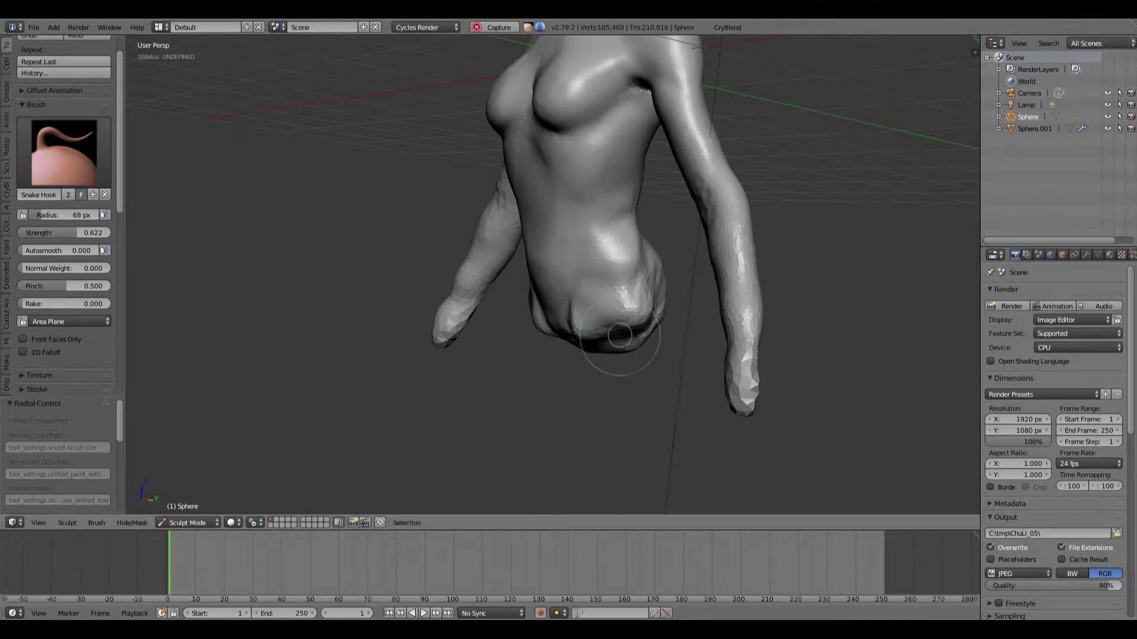
Extend the base of the torso into two short rounded thighs and smooth the hip area
{"action": "key", "text": "i"}
{"action": "left_click_drag", "start_coordinate": [655, 381], "coordinate": [624, 383]}
{"action": "mouse_move", "coordinate": [624, 383]}
{"action": "middle_mouse_down"}
{"action": "mouse_move", "coordinate": [711, 355]}
{"action": "mouse_move", "coordinate": [728, 338]}
{"action": "middle_mouse_up"}
{"action": "left_click_drag", "start_coordinate": [521, 272], "coordinate": [508, 243], "text": "shift"}
{"action": "mouse_move", "coordinate": [508, 243]}
{"action": "middle_mouse_down"}
{"action": "mouse_move", "coordinate": [518, 199]}
{"action": "mouse_move", "coordinate": [495, 228]}
{"action": "mouse_move", "coordinate": [551, 240]}
{"action": "middle_mouse_up"}
Reshape the pelvis and upper thighs with the Grab brush and smooth their surface
{"action": "key", "text": "g"}
{"action": "key", "text": "f"}
{"action": "left_click", "coordinate": [527, 239]}
{"action": "mouse_move", "coordinate": [485, 249]}
{"action": "left_mouse_down", "text": "shift"}
{"action": "mouse_move", "coordinate": [477, 258]}
{"action": "mouse_move", "coordinate": [492, 278]}
{"action": "left_mouse_up", "text": "shift"}
{"action": "middle_click_drag", "start_coordinate": [518, 284], "coordinate": [456, 265]}
{"action": "key", "text": "g"}
Build up the buttocks with Clay Strips at a 65 px radius and smooth the strokes
{"action": "mouse_move", "coordinate": [483, 279]}
{"action": "middle_mouse_down"}
{"action": "mouse_move", "coordinate": [439, 257]}
{"action": "mouse_move", "coordinate": [385, 287]}
{"action": "middle_mouse_up"}
{"action": "key", "text": "3"}
{"action": "mouse_move", "coordinate": [444, 260]}
{"action": "left_mouse_down"}
{"action": "mouse_move", "coordinate": [406, 294]}
{"action": "mouse_move", "coordinate": [444, 261]}
{"action": "left_mouse_up"}
{"action": "middle_click_drag", "start_coordinate": [415, 269], "coordinate": [438, 272]}
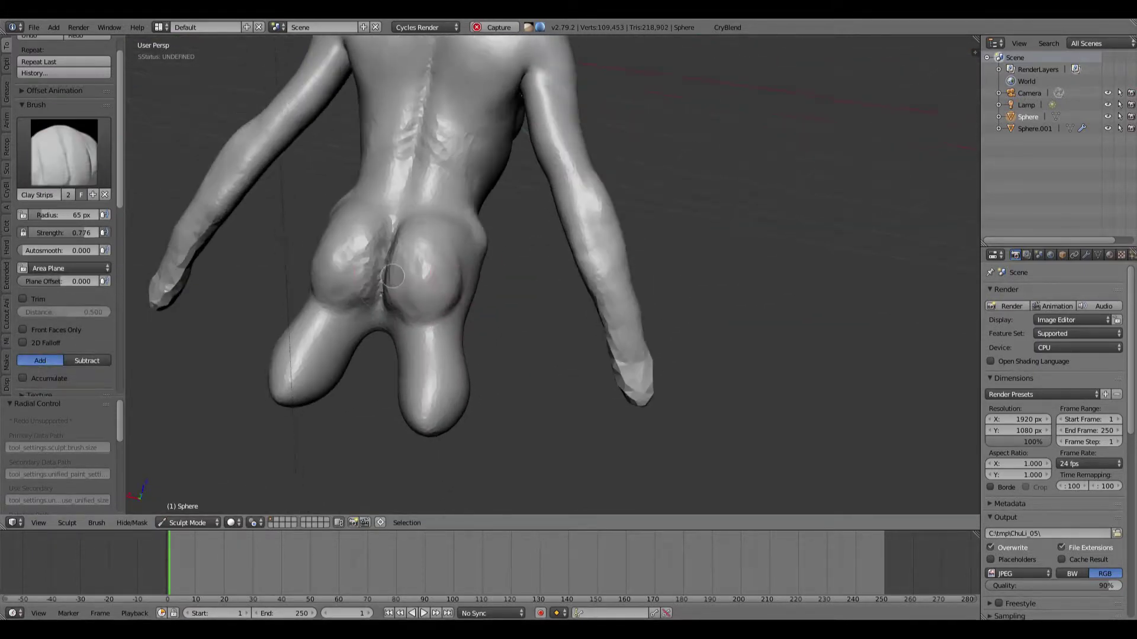
{"action": "left_click_drag", "start_coordinate": [444, 237], "coordinate": [436, 272]}
{"action": "middle_click_drag", "start_coordinate": [435, 272], "coordinate": [415, 269]}
{"action": "left_click_drag", "start_coordinate": [415, 269], "coordinate": [410, 226], "text": "shift"}
Sculpt the groin and front pelvis with Clay Strips at a 38 px radius, smoothing the hips and inner thighs
{"action": "middle_click_drag", "start_coordinate": [410, 226], "coordinate": [450, 234]}
{"action": "left_click_drag", "start_coordinate": [473, 237], "coordinate": [503, 261], "text": "shift"}
{"action": "mouse_move", "coordinate": [474, 189]}
{"action": "middle_mouse_down", "text": "shift"}
{"action": "mouse_move", "coordinate": [497, 275]}
{"action": "mouse_move", "coordinate": [489, 269]}
{"action": "middle_mouse_up", "text": "shift"}
{"action": "left_click_drag", "start_coordinate": [488, 269], "coordinate": [469, 255], "text": "shift"}
{"action": "mouse_move", "coordinate": [469, 256]}
{"action": "middle_mouse_down"}
{"action": "mouse_move", "coordinate": [451, 325]}
{"action": "mouse_move", "coordinate": [479, 322]}
{"action": "middle_mouse_up"}
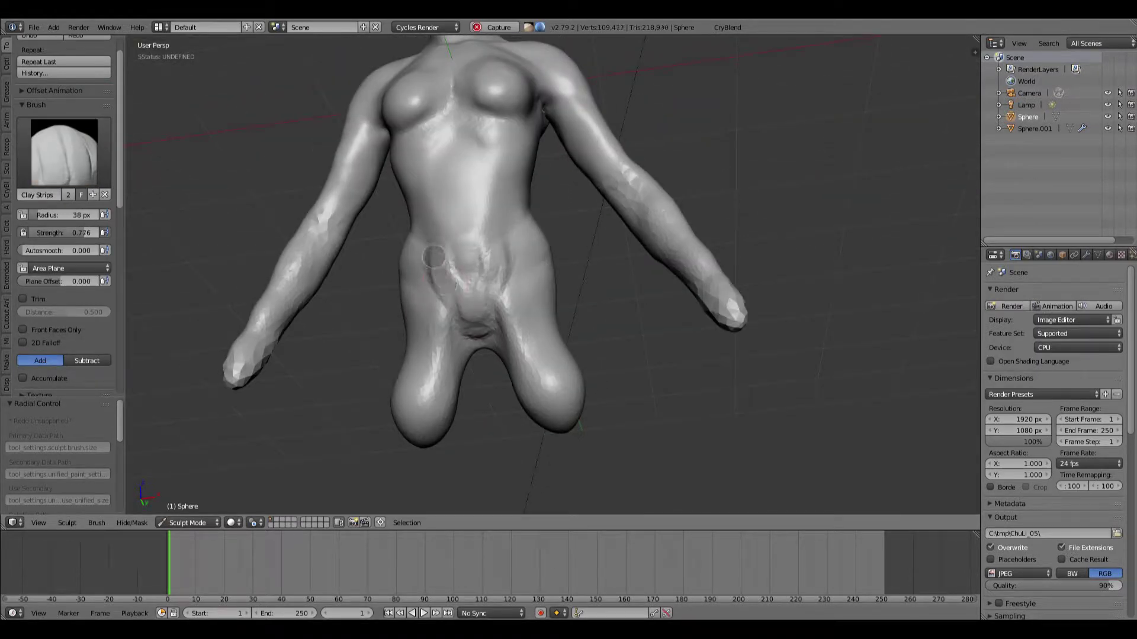
{"action": "left_click_drag", "start_coordinate": [450, 258], "coordinate": [485, 261], "text": "shift"}
{"action": "middle_click_drag", "start_coordinate": [533, 242], "coordinate": [547, 242]}
{"action": "left_click_drag", "start_coordinate": [474, 323], "coordinate": [464, 325], "text": "shift"}
{"action": "mouse_move", "coordinate": [465, 325]}
{"action": "middle_mouse_down"}
{"action": "mouse_move", "coordinate": [461, 300]}
{"action": "mouse_move", "coordinate": [455, 377]}
{"action": "mouse_move", "coordinate": [457, 364]}
{"action": "middle_mouse_up"}
Crease the crotch between the thighs and smooth the lower abdomen and hips
{"action": "key", "text": "shift+c"}
{"action": "left_click_drag", "start_coordinate": [457, 372], "coordinate": [444, 378]}
{"action": "mouse_move", "coordinate": [444, 378]}
{"action": "middle_mouse_down"}
{"action": "mouse_move", "coordinate": [464, 358]}
{"action": "mouse_move", "coordinate": [527, 349]}
{"action": "middle_mouse_up"}
{"action": "scroll", "coordinate": [533, 350], "scroll_direction": "down", "scroll_amount": 6}
{"action": "scroll", "coordinate": [566, 308], "scroll_direction": "up", "scroll_amount": 5}
{"action": "left_click_drag", "start_coordinate": [566, 299], "coordinate": [564, 295], "text": "shift"}
{"action": "left_click_drag", "start_coordinate": [512, 265], "coordinate": [504, 254], "text": "shift"}
Deepen the front armpit fold with the Crease brush at a 48 px radius and smooth the upper arm and shoulder
{"action": "mouse_move", "coordinate": [504, 255]}
{"action": "middle_mouse_down"}
{"action": "mouse_move", "coordinate": [499, 243]}
{"action": "mouse_move", "coordinate": [521, 285]}
{"action": "mouse_move", "coordinate": [409, 230]}
{"action": "mouse_move", "coordinate": [450, 271]}
{"action": "middle_mouse_up"}
{"action": "scroll", "coordinate": [521, 284], "scroll_direction": "up", "scroll_amount": 5}
{"action": "left_click_drag", "start_coordinate": [450, 271], "coordinate": [455, 276]}
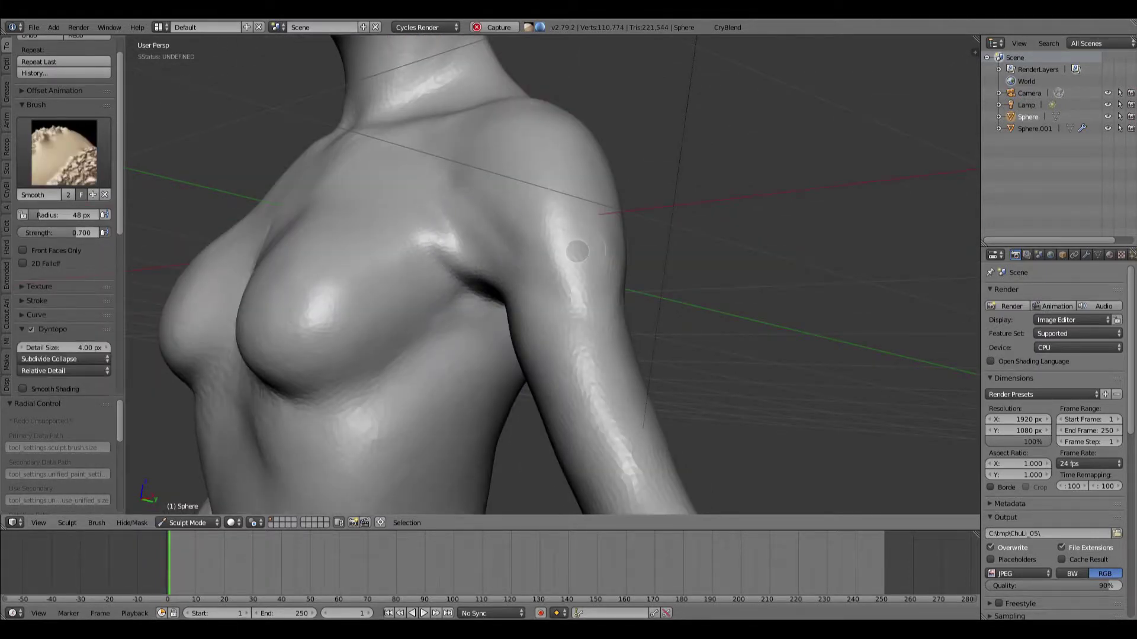
{"action": "left_click_drag", "start_coordinate": [577, 252], "coordinate": [569, 295], "text": "shift"}
{"action": "middle_click_drag", "start_coordinate": [569, 294], "coordinate": [545, 302]}
{"action": "left_click_drag", "start_coordinate": [546, 302], "coordinate": [561, 314], "text": "shift"}
{"action": "scroll", "coordinate": [533, 284], "scroll_direction": "down", "scroll_amount": 1}
{"action": "mouse_move", "coordinate": [510, 256]}
{"action": "middle_mouse_down"}
{"action": "mouse_move", "coordinate": [480, 198]}
{"action": "mouse_move", "coordinate": [486, 183]}
{"action": "middle_mouse_up"}
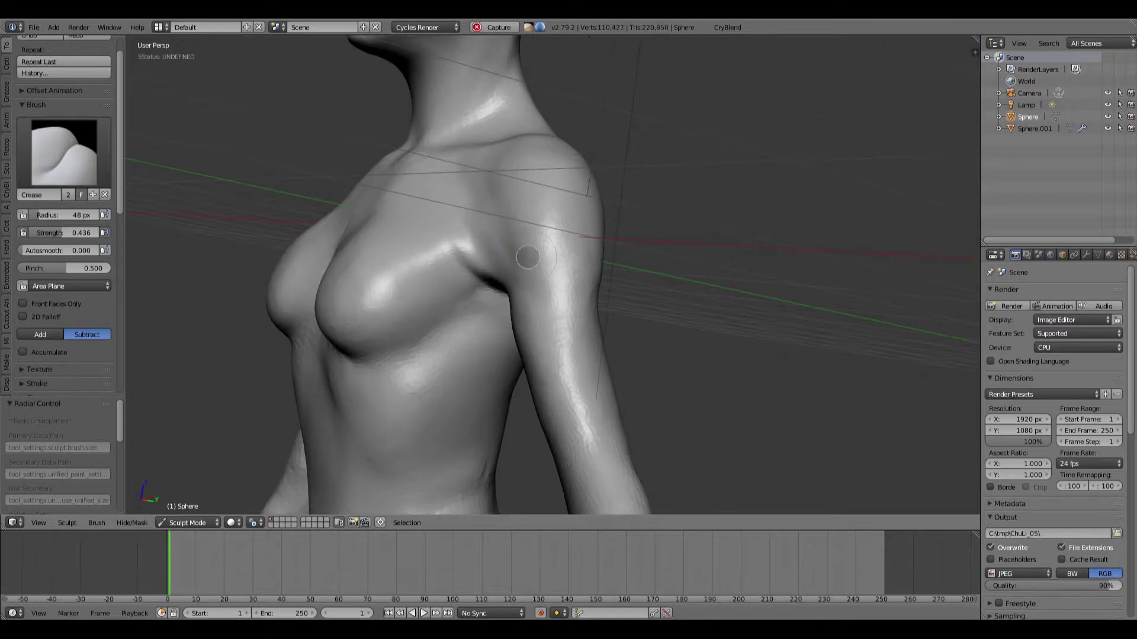
{"action": "left_click_drag", "start_coordinate": [527, 257], "coordinate": [548, 261], "text": "shift"}
{"action": "middle_click_drag", "start_coordinate": [482, 193], "coordinate": [494, 302]}
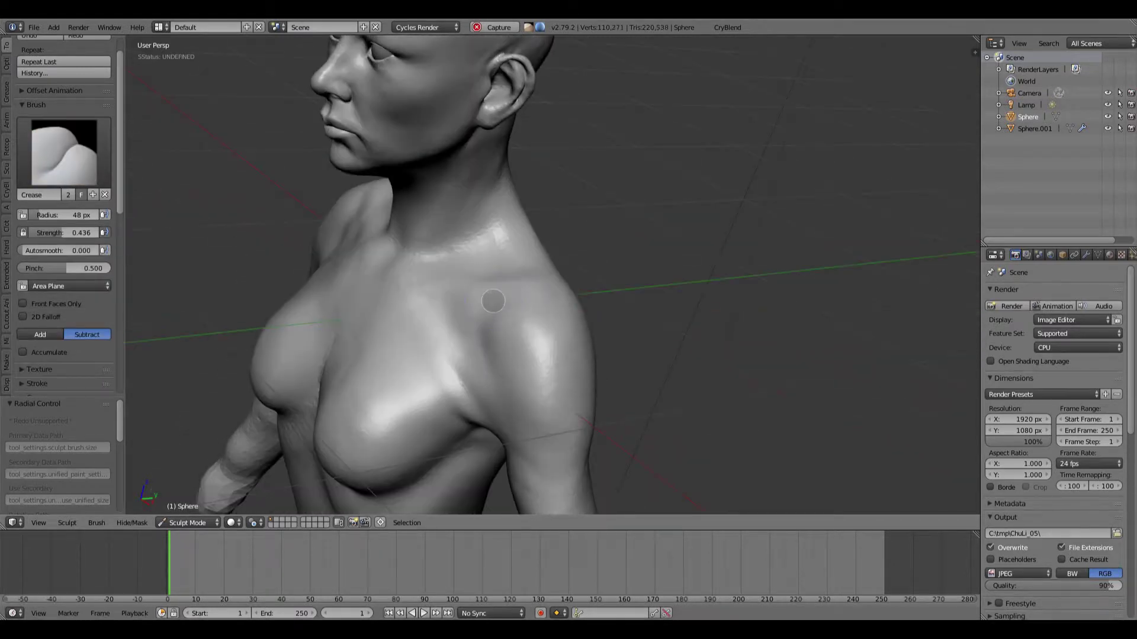
Smooth the collarbone area and the front of the shoulder
{"action": "mouse_move", "coordinate": [407, 291]}
{"action": "middle_mouse_down"}
{"action": "mouse_move", "coordinate": [343, 347]}
{"action": "mouse_move", "coordinate": [332, 282]}
{"action": "middle_mouse_up"}
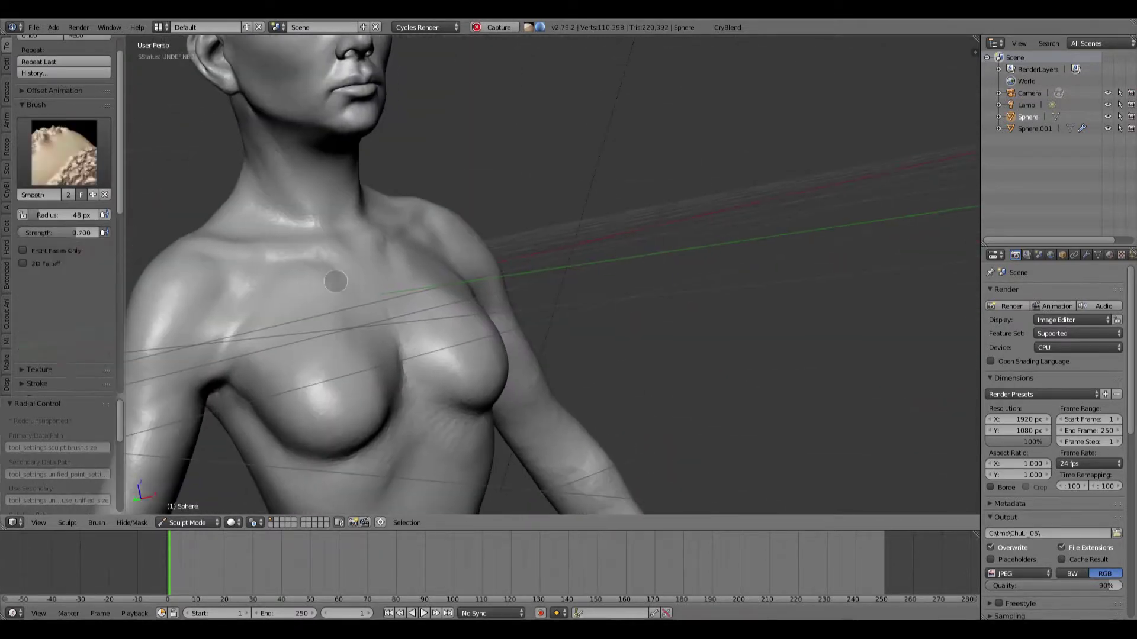
{"action": "left_click_drag", "start_coordinate": [332, 281], "coordinate": [319, 269], "text": "shift"}
{"action": "left_click_drag", "start_coordinate": [210, 237], "coordinate": [231, 243], "text": "shift"}
{"action": "middle_click_drag", "start_coordinate": [332, 254], "coordinate": [279, 261]}
Reshape the shoulder and neck slope with the Grab brush at a radius of 120 to 126 px
{"action": "scroll", "coordinate": [279, 261], "scroll_direction": "down", "scroll_amount": 3}
{"action": "scroll", "coordinate": [332, 249], "scroll_direction": "down", "scroll_amount": 2}
{"action": "mouse_move", "coordinate": [450, 225]}
{"action": "middle_mouse_down"}
{"action": "mouse_move", "coordinate": [406, 203]}
{"action": "mouse_move", "coordinate": [592, 213]}
{"action": "middle_mouse_up"}
{"action": "scroll", "coordinate": [405, 243], "scroll_direction": "up", "scroll_amount": 4}
{"action": "key", "text": "g"}
{"action": "scroll", "coordinate": [406, 243], "scroll_direction": "up", "scroll_amount": 6}
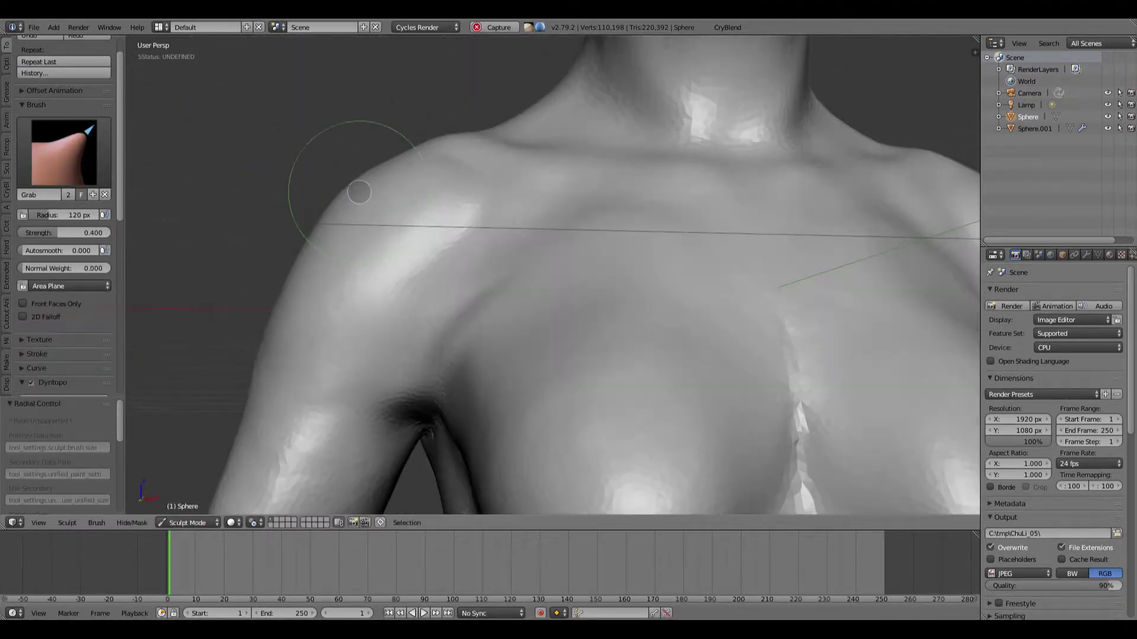
{"action": "middle_click_drag", "start_coordinate": [394, 172], "coordinate": [420, 165]}
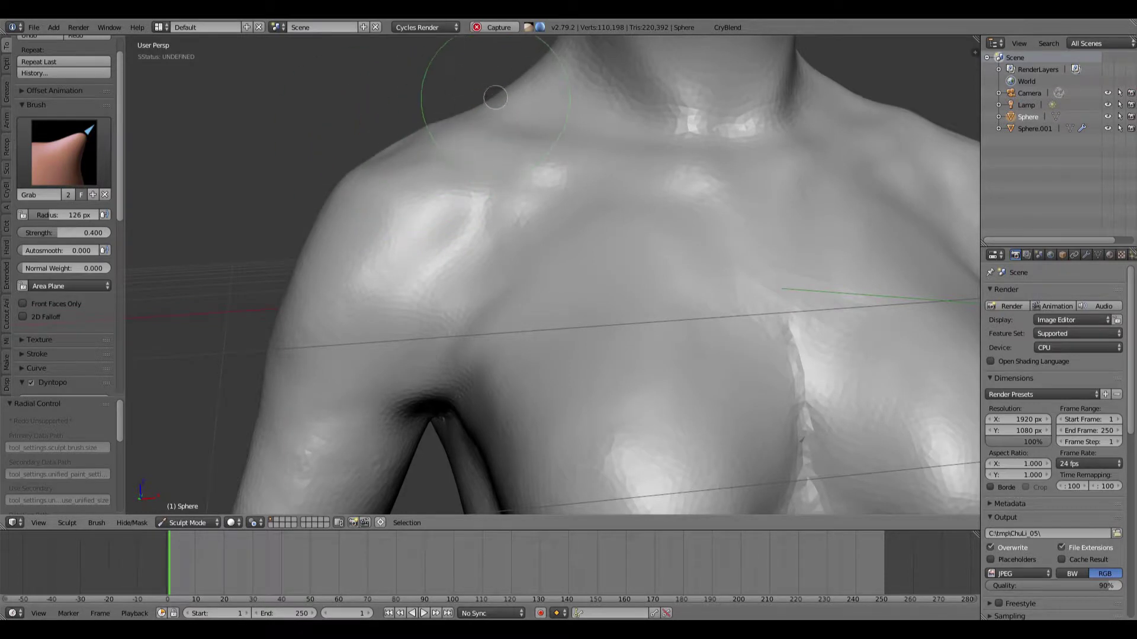
{"action": "mouse_move", "coordinate": [508, 80]}
{"action": "middle_mouse_down"}
{"action": "mouse_move", "coordinate": [530, 114]}
{"action": "mouse_move", "coordinate": [601, 161]}
{"action": "mouse_move", "coordinate": [563, 158]}
{"action": "mouse_move", "coordinate": [411, 296]}
{"action": "mouse_move", "coordinate": [452, 193]}
{"action": "middle_mouse_up"}
{"action": "scroll", "coordinate": [563, 157], "scroll_direction": "down", "scroll_amount": 9}
{"action": "scroll", "coordinate": [411, 297], "scroll_direction": "up", "scroll_amount": 6}
Refine the upper arm below the shoulder and smooth it down to the elbow at a 53 px radius
{"action": "key", "text": "s"}
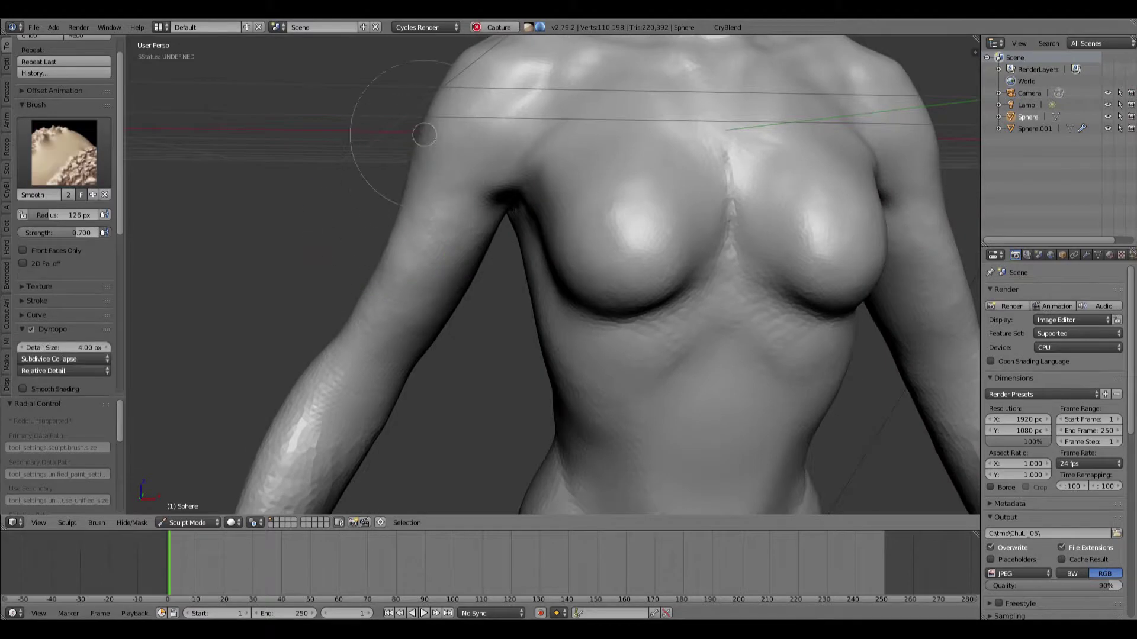
{"action": "key", "text": "g"}
{"action": "mouse_move", "coordinate": [424, 135]}
{"action": "middle_mouse_down"}
{"action": "mouse_move", "coordinate": [448, 190]}
{"action": "mouse_move", "coordinate": [529, 132]}
{"action": "mouse_move", "coordinate": [493, 194]}
{"action": "middle_mouse_up"}
{"action": "key", "text": "f"}
{"action": "key", "text": "c"}
{"action": "key", "text": "s"}
{"action": "left_click_drag", "start_coordinate": [466, 166], "coordinate": [454, 194]}
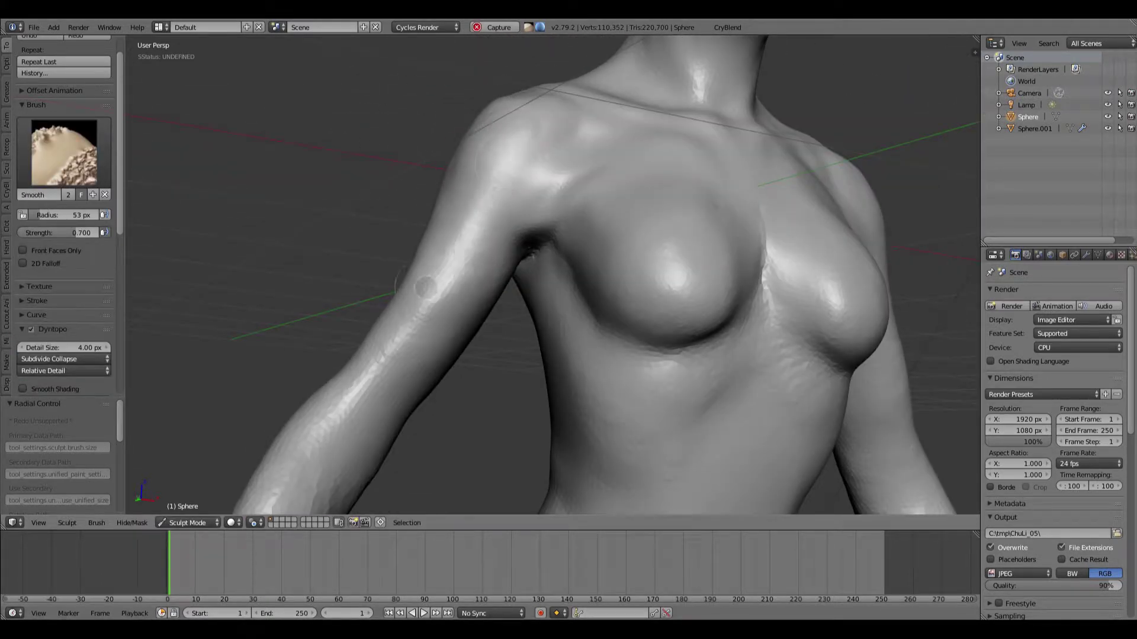
{"action": "middle_click_drag", "start_coordinate": [380, 318], "coordinate": [445, 178], "text": "shift"}
{"action": "middle_click_drag", "start_coordinate": [338, 304], "coordinate": [415, 155], "text": "shift"}
Pull a thumb out of the end of each arm with the Snake Hook brush at a 59 px radius
{"action": "key", "text": "c"}
{"action": "scroll", "coordinate": [356, 196], "scroll_direction": "down", "scroll_amount": 3}
{"action": "middle_click_drag", "start_coordinate": [355, 195], "coordinate": [277, 200]}
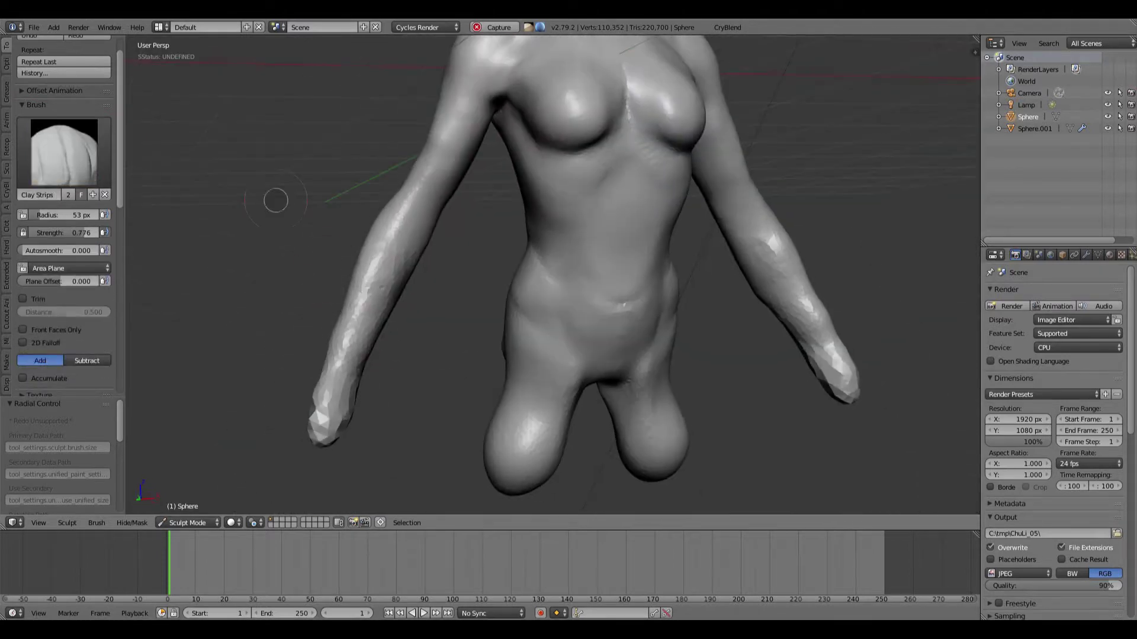
{"action": "left_click", "coordinate": [64, 152]}
{"action": "left_click", "coordinate": [91, 337]}
{"action": "key", "text": "i"}
{"action": "mouse_move", "coordinate": [304, 320]}
{"action": "middle_mouse_down"}
{"action": "mouse_move", "coordinate": [332, 314]}
{"action": "mouse_move", "coordinate": [292, 261]}
{"action": "mouse_move", "coordinate": [293, 291]}
{"action": "mouse_move", "coordinate": [278, 267]}
{"action": "mouse_move", "coordinate": [300, 383]}
{"action": "mouse_move", "coordinate": [283, 319]}
{"action": "middle_mouse_up"}
{"action": "key", "text": "6"}
{"action": "key", "text": "4"}
{"action": "key", "text": "1"}
{"action": "key", "text": "grave"}
{"action": "key", "text": "k"}
{"action": "scroll", "coordinate": [321, 254], "scroll_direction": "up", "scroll_amount": 3}
{"action": "scroll", "coordinate": [300, 383], "scroll_direction": "down", "scroll_amount": 2}
{"action": "key", "text": "f"}
{"action": "left_click", "coordinate": [288, 319]}
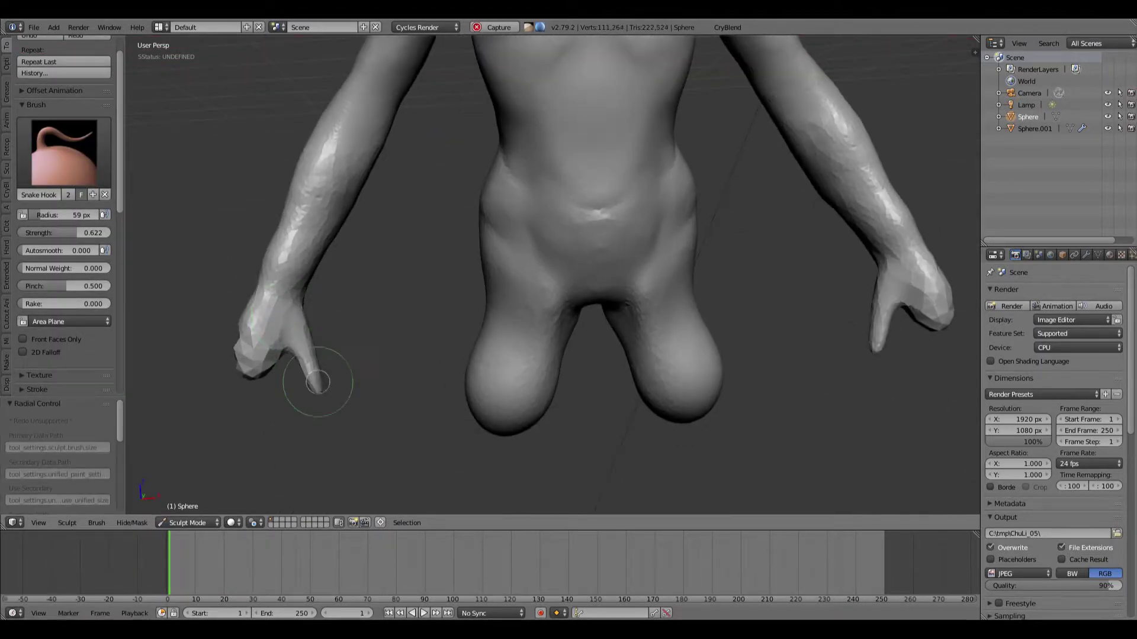
Lengthen the end of the hand into a finger mass with the Snake Hook brush from the front and side
{"action": "middle_click_drag", "start_coordinate": [318, 382], "coordinate": [296, 379]}
{"action": "key", "text": "f"}
{"action": "left_click", "coordinate": [279, 379]}
{"action": "left_click_drag", "start_coordinate": [254, 365], "coordinate": [260, 417]}
{"action": "mouse_move", "coordinate": [261, 355]}
{"action": "middle_mouse_down"}
{"action": "mouse_move", "coordinate": [292, 272]}
{"action": "mouse_move", "coordinate": [320, 270]}
{"action": "middle_mouse_up"}
{"action": "key", "text": "f"}
{"action": "left_click", "coordinate": [314, 314]}
{"action": "left_click_drag", "start_coordinate": [302, 319], "coordinate": [289, 332]}
Smooth the wrist and forearm with a resized Smooth brush
{"action": "left_click_drag", "start_coordinate": [341, 274], "coordinate": [355, 276], "text": "shift"}
{"action": "middle_click_drag", "start_coordinate": [355, 276], "coordinate": [429, 258]}
{"action": "key", "text": "f"}
{"action": "left_click", "coordinate": [438, 259]}
{"action": "left_click_drag", "start_coordinate": [438, 259], "coordinate": [375, 266], "text": "shift"}
Curl the finger mass inward with the Snake Hook brush at a 98 px radius and smooth the forearm and elbow
{"action": "scroll", "coordinate": [337, 314], "scroll_direction": "down", "scroll_amount": 2}
{"action": "mouse_move", "coordinate": [375, 267]}
{"action": "middle_mouse_down"}
{"action": "mouse_move", "coordinate": [337, 313]}
{"action": "mouse_move", "coordinate": [350, 325]}
{"action": "mouse_move", "coordinate": [407, 241]}
{"action": "mouse_move", "coordinate": [357, 323]}
{"action": "middle_mouse_up"}
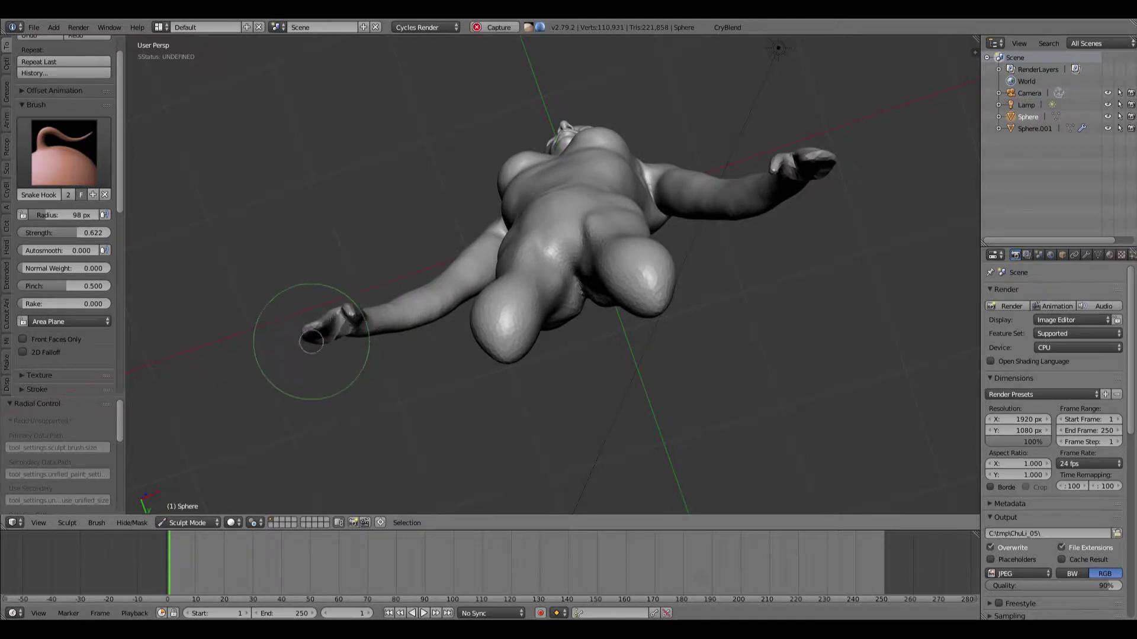
{"action": "left_click_drag", "start_coordinate": [319, 332], "coordinate": [313, 335]}
{"action": "mouse_move", "coordinate": [312, 335]}
{"action": "middle_mouse_down"}
{"action": "mouse_move", "coordinate": [373, 246]}
{"action": "mouse_move", "coordinate": [393, 190]}
{"action": "mouse_move", "coordinate": [379, 196]}
{"action": "middle_mouse_up"}
{"action": "left_click_drag", "start_coordinate": [379, 195], "coordinate": [360, 178], "text": "shift"}
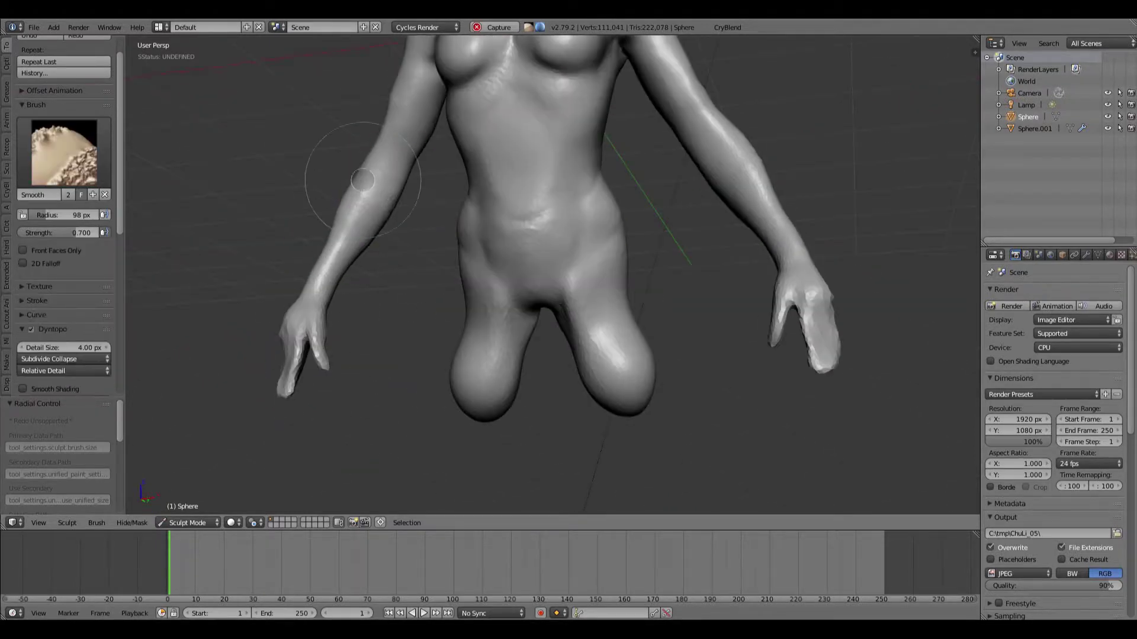
{"action": "middle_click_drag", "start_coordinate": [360, 178], "coordinate": [392, 212]}
{"action": "middle_click_drag", "start_coordinate": [389, 269], "coordinate": [362, 290]}
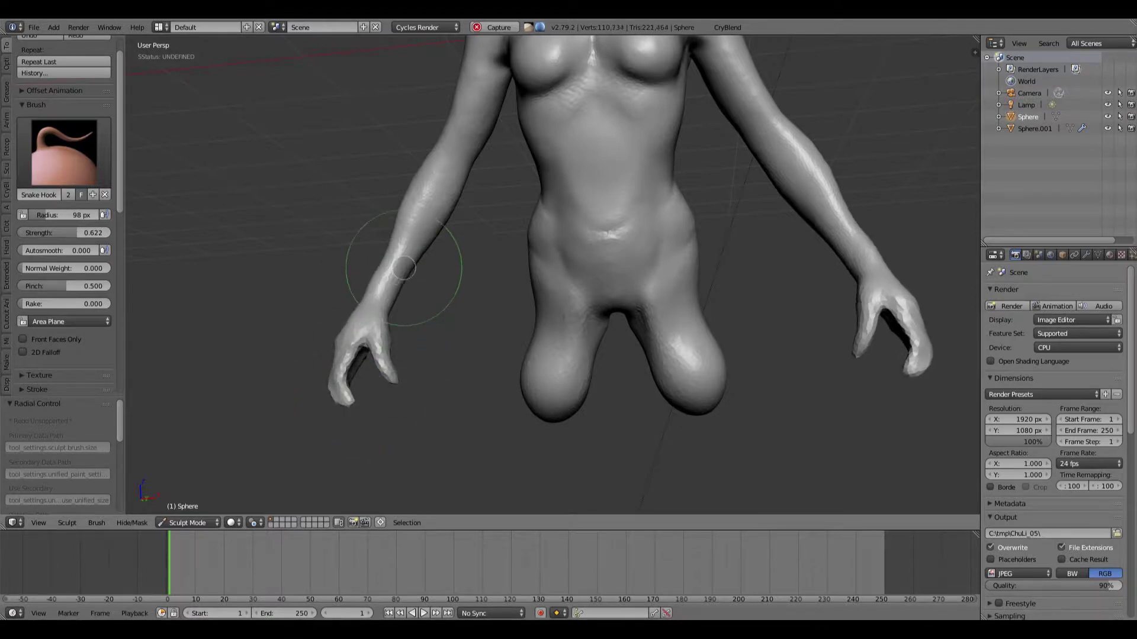
{"action": "mouse_move", "coordinate": [403, 237]}
{"action": "left_mouse_down", "text": "shift"}
{"action": "mouse_move", "coordinate": [419, 172]}
{"action": "mouse_move", "coordinate": [408, 167]}
{"action": "left_mouse_up", "text": "shift"}
{"action": "middle_click_drag", "start_coordinate": [404, 167], "coordinate": [479, 324], "text": "shift"}
Lengthen both thighs downward with the Snake Hook brush at a 119 px radius
{"action": "scroll", "coordinate": [424, 207], "scroll_direction": "down", "scroll_amount": 5}
{"action": "key", "text": "KP_1"}
{"action": "scroll", "coordinate": [430, 197], "scroll_direction": "up", "scroll_amount": 4}
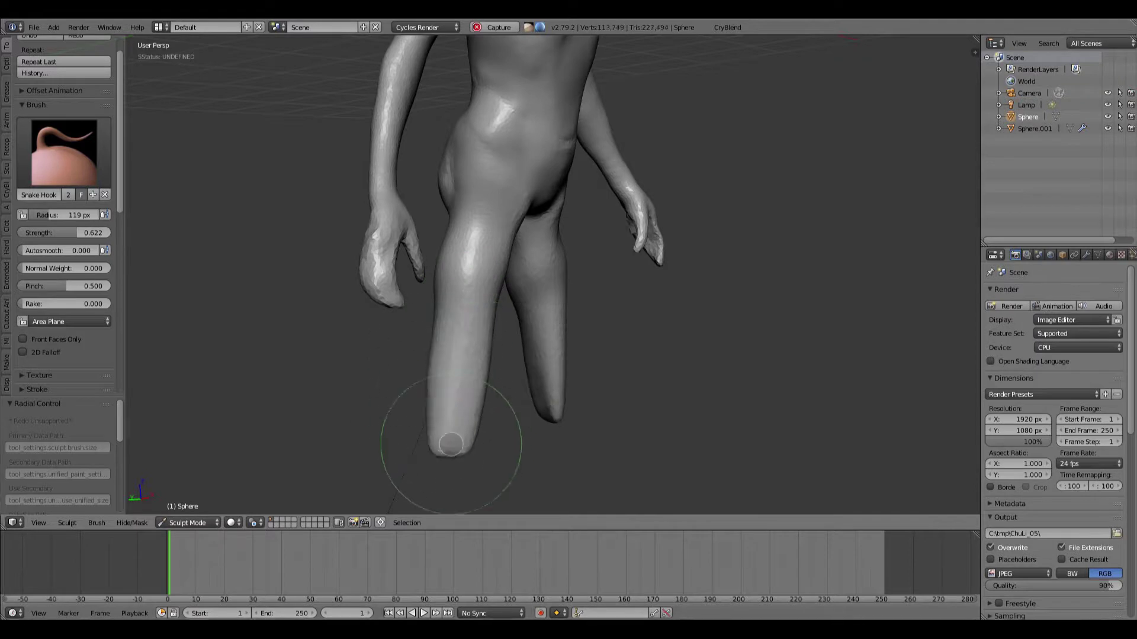
{"action": "mouse_move", "coordinate": [450, 444]}
{"action": "middle_mouse_down"}
{"action": "mouse_move", "coordinate": [444, 312]}
{"action": "mouse_move", "coordinate": [498, 216]}
{"action": "mouse_move", "coordinate": [622, 249]}
{"action": "middle_mouse_up"}
Smooth the upper thighs, buttocks and outer hips at a 99 px radius
{"action": "left_click_drag", "start_coordinate": [521, 249], "coordinate": [521, 275], "text": "shift"}
{"action": "key", "text": "f"}
{"action": "left_click", "coordinate": [536, 266]}
{"action": "mouse_move", "coordinate": [536, 266]}
{"action": "middle_mouse_down"}
{"action": "mouse_move", "coordinate": [584, 300]}
{"action": "mouse_move", "coordinate": [606, 274]}
{"action": "mouse_move", "coordinate": [588, 250]}
{"action": "mouse_move", "coordinate": [575, 270]}
{"action": "middle_mouse_up"}
{"action": "left_click_drag", "start_coordinate": [575, 270], "coordinate": [622, 241], "text": "shift"}
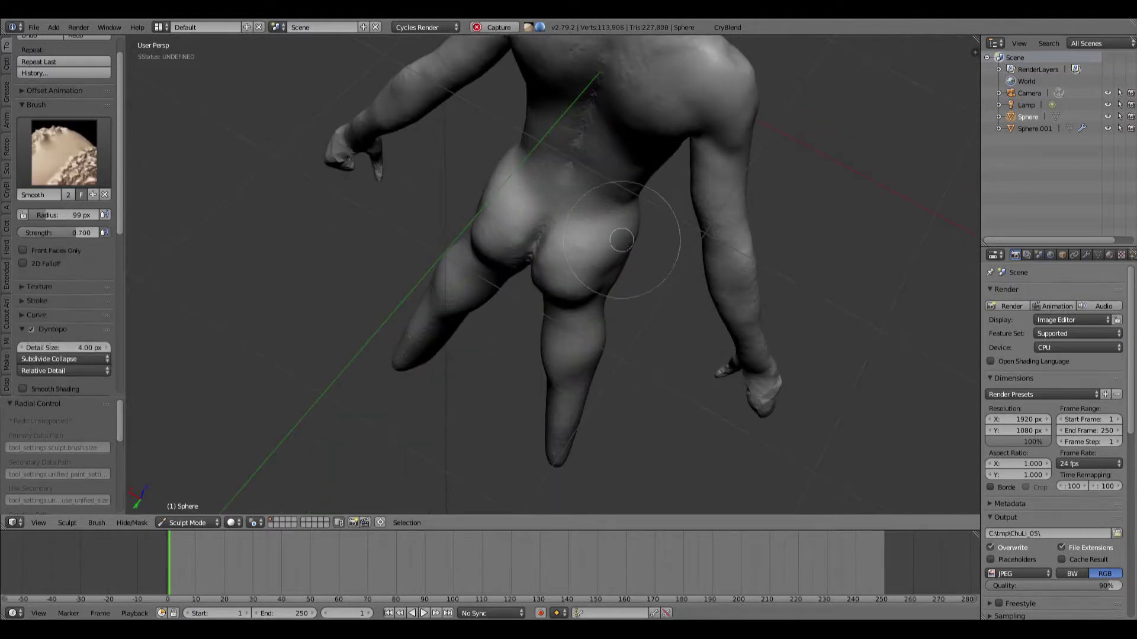
{"action": "mouse_move", "coordinate": [621, 241]}
{"action": "middle_mouse_down"}
{"action": "mouse_move", "coordinate": [610, 242]}
{"action": "mouse_move", "coordinate": [627, 184]}
{"action": "middle_mouse_up"}
{"action": "left_click_drag", "start_coordinate": [627, 184], "coordinate": [616, 180], "text": "shift"}
{"action": "middle_click_drag", "start_coordinate": [616, 180], "coordinate": [592, 249]}
Shape the thighs from behind and extend the lower legs downward with the Snake Hook brush at radii of 176 and 143 px
{"action": "key", "text": "f"}
{"action": "left_click", "coordinate": [635, 371]}
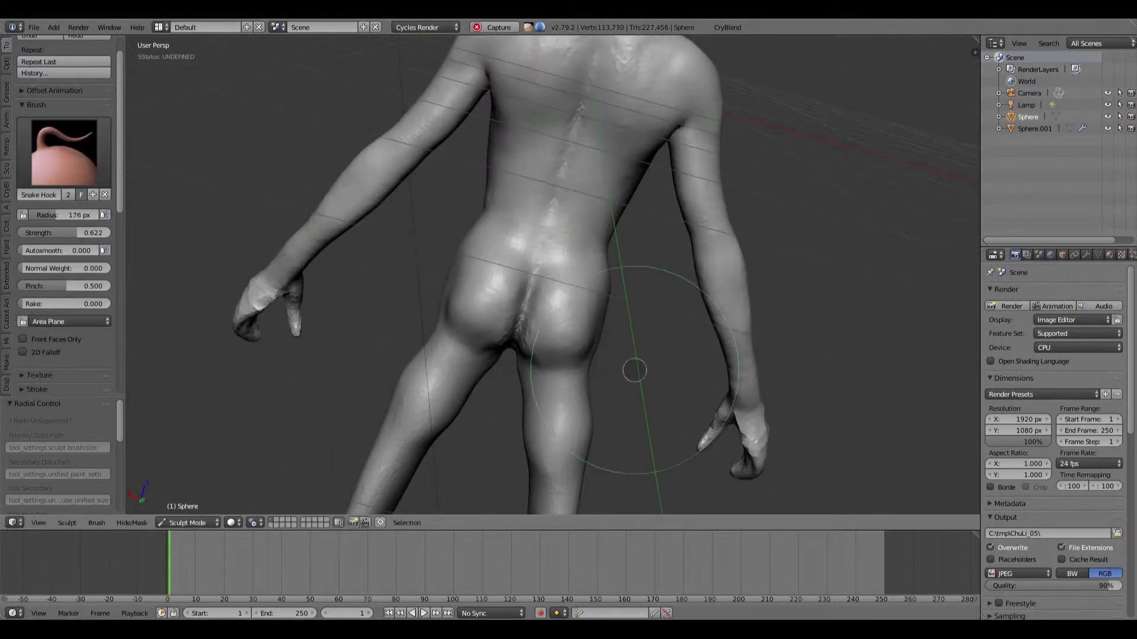
{"action": "middle_click_drag", "start_coordinate": [491, 473], "coordinate": [524, 327], "text": "shift"}
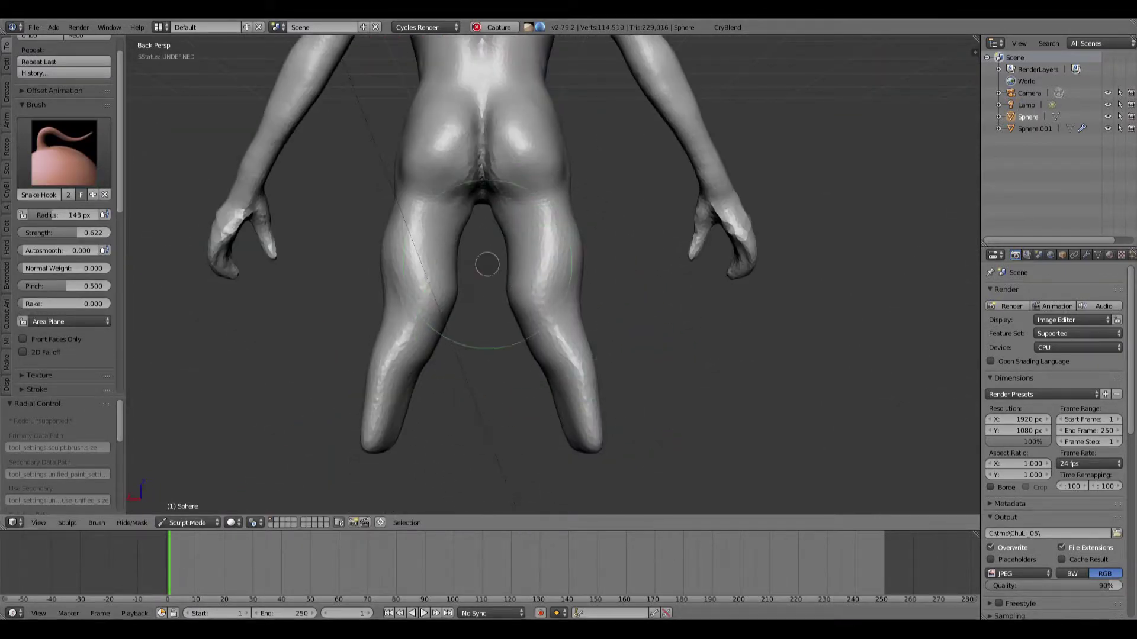
{"action": "left_click_drag", "start_coordinate": [535, 326], "coordinate": [551, 503]}
{"action": "middle_click_drag", "start_coordinate": [551, 503], "coordinate": [542, 424], "text": "shift"}
Refine the waist and hip contours with the Snake Hook brush at about a 105 px radius and smooth the waist
{"action": "mouse_move", "coordinate": [525, 229]}
{"action": "middle_mouse_down"}
{"action": "mouse_move", "coordinate": [520, 208]}
{"action": "mouse_move", "coordinate": [435, 282]}
{"action": "mouse_move", "coordinate": [300, 292]}
{"action": "middle_mouse_up"}
{"action": "scroll", "coordinate": [435, 283], "scroll_direction": "up", "scroll_amount": 5}
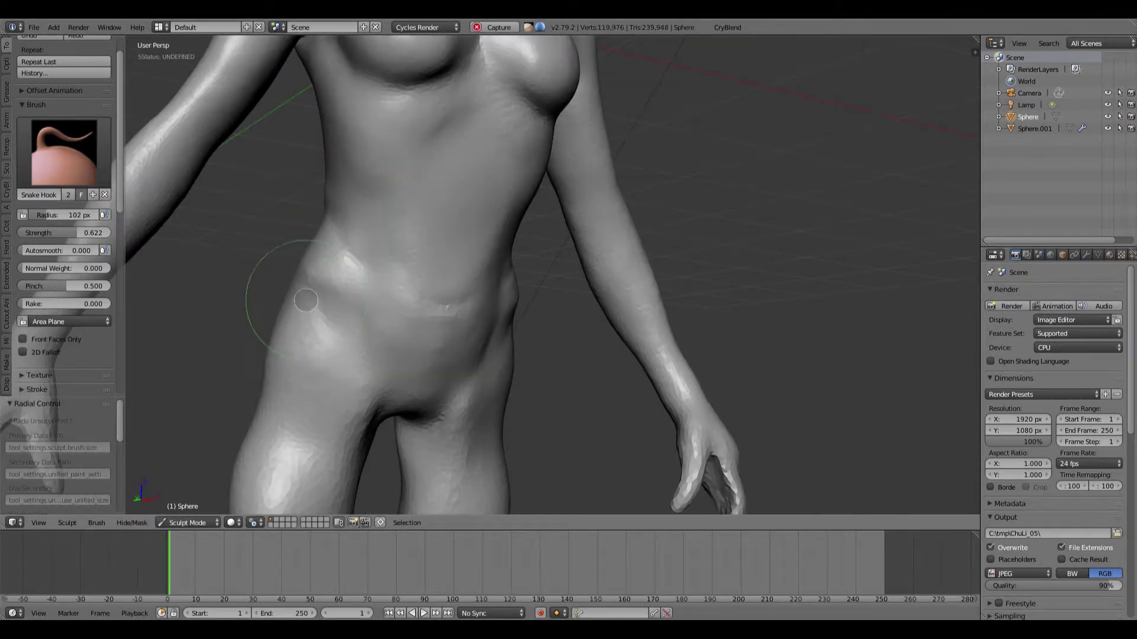
{"action": "key", "text": "shift+s"}
{"action": "mouse_move", "coordinate": [348, 252]}
{"action": "middle_mouse_down"}
{"action": "mouse_move", "coordinate": [357, 196]}
{"action": "mouse_move", "coordinate": [540, 256]}
{"action": "middle_mouse_up"}
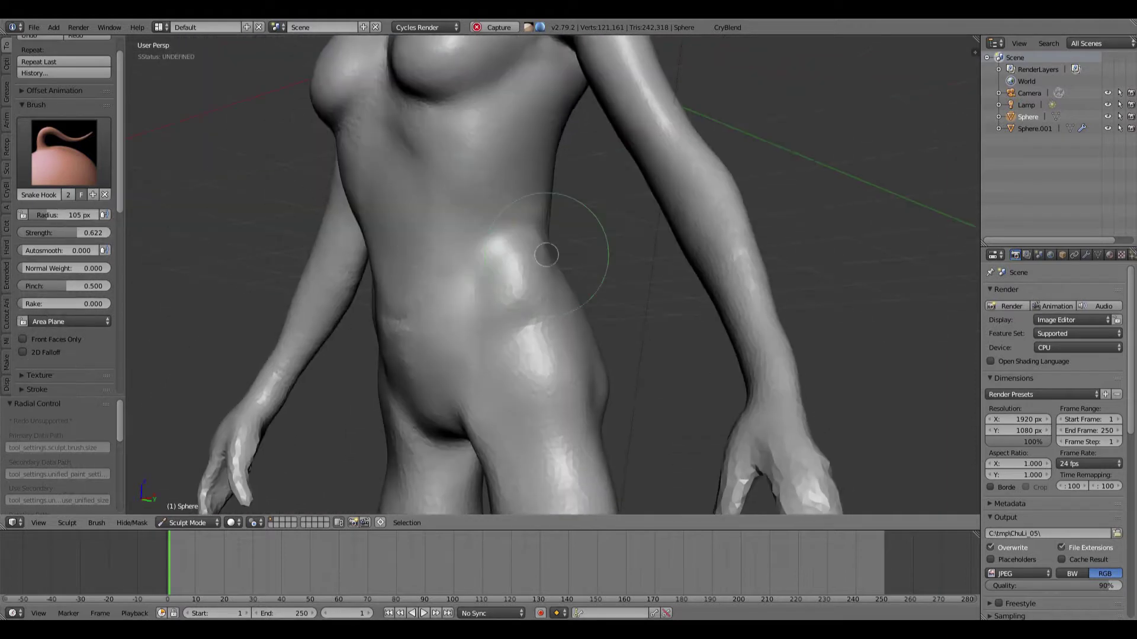
{"action": "left_click_drag", "start_coordinate": [538, 194], "coordinate": [527, 203], "text": "shift"}
{"action": "middle_click_drag", "start_coordinate": [527, 203], "coordinate": [349, 318]}
Build up the abdominal muscles around the midline with Clay Strips and smooth the strokes
{"action": "key", "text": "3"}
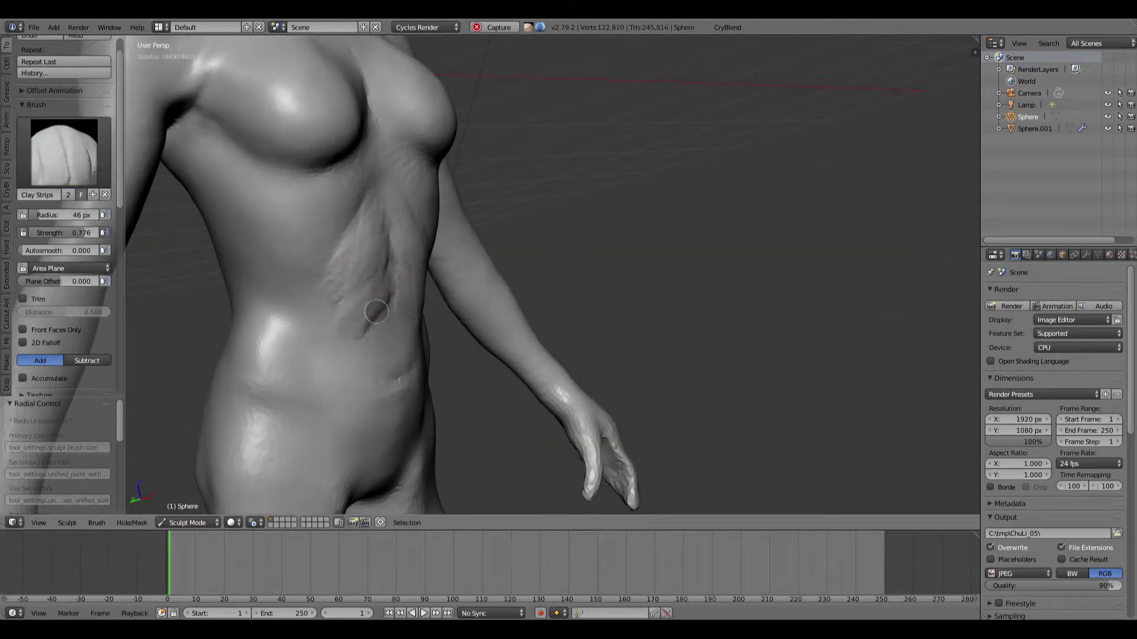
{"action": "mouse_move", "coordinate": [398, 355]}
{"action": "middle_mouse_down"}
{"action": "mouse_move", "coordinate": [407, 372]}
{"action": "mouse_move", "coordinate": [396, 289]}
{"action": "middle_mouse_up"}
{"action": "key", "text": "shift+s"}
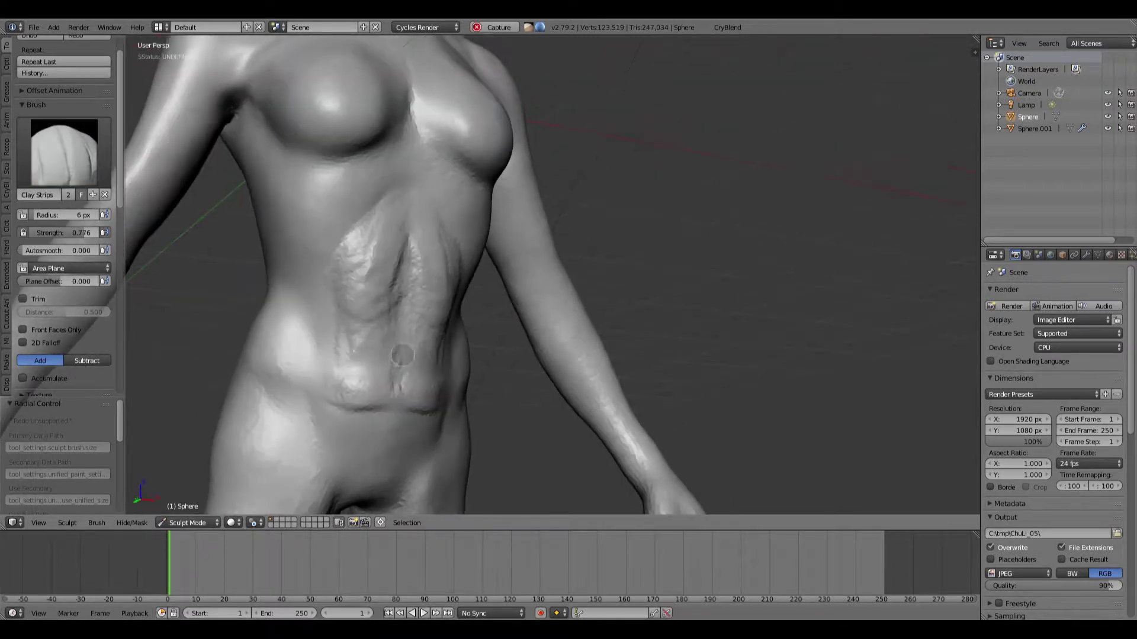
{"action": "left_click_drag", "start_coordinate": [406, 220], "coordinate": [408, 237], "text": "shift"}
{"action": "scroll", "coordinate": [424, 294], "scroll_direction": "down", "scroll_amount": 3}
{"action": "mouse_move", "coordinate": [424, 294]}
{"action": "middle_mouse_down"}
{"action": "mouse_move", "coordinate": [526, 279]}
{"action": "mouse_move", "coordinate": [383, 319]}
{"action": "middle_mouse_up"}
Adjust the body's overall proportions with the Grab brush at a 94 px radius
{"action": "key", "text": "g"}
{"action": "key", "text": "f"}
{"action": "left_click", "coordinate": [439, 319]}
{"action": "mouse_move", "coordinate": [359, 379]}
{"action": "middle_mouse_down"}
{"action": "mouse_move", "coordinate": [376, 390]}
{"action": "mouse_move", "coordinate": [191, 266]}
{"action": "mouse_move", "coordinate": [250, 369]}
{"action": "middle_mouse_up"}
{"action": "mouse_move", "coordinate": [273, 433]}
{"action": "middle_mouse_down"}
{"action": "mouse_move", "coordinate": [279, 373]}
{"action": "mouse_move", "coordinate": [309, 352]}
{"action": "mouse_move", "coordinate": [309, 373]}
{"action": "mouse_move", "coordinate": [327, 272]}
{"action": "mouse_move", "coordinate": [475, 238]}
{"action": "mouse_move", "coordinate": [531, 114]}
{"action": "mouse_move", "coordinate": [374, 297]}
{"action": "middle_mouse_up"}
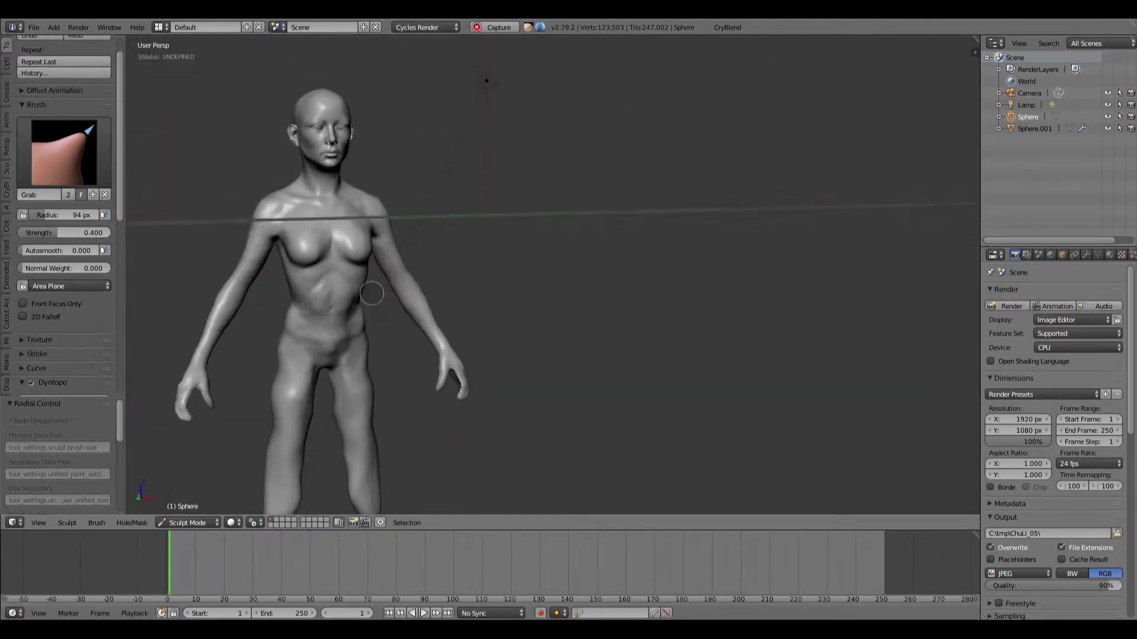
{"action": "key", "text": "KP_1"}
{"action": "scroll", "coordinate": [359, 266], "scroll_direction": "up", "scroll_amount": 4}
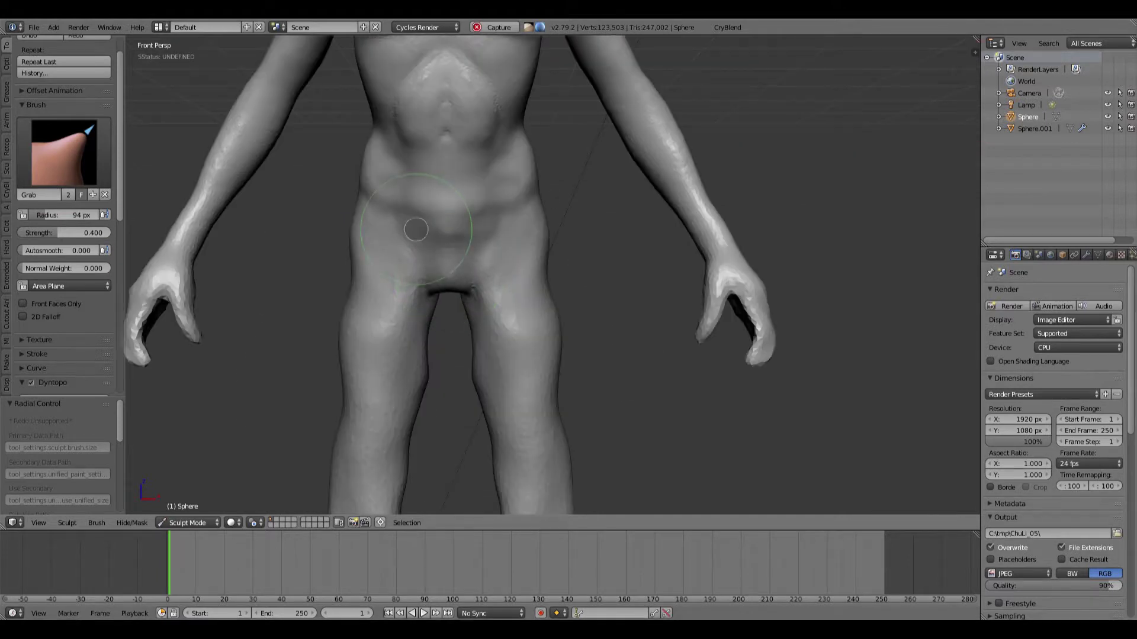
Add volume to the lower pelvis and hip with Clay Strips and smooth the side of the waist
{"action": "key", "text": "3"}
{"action": "mouse_move", "coordinate": [434, 261]}
{"action": "left_mouse_down"}
{"action": "mouse_move", "coordinate": [424, 234]}
{"action": "mouse_move", "coordinate": [478, 233]}
{"action": "left_mouse_up"}
{"action": "mouse_move", "coordinate": [573, 222]}
{"action": "middle_mouse_down"}
{"action": "mouse_move", "coordinate": [530, 204]}
{"action": "mouse_move", "coordinate": [535, 192]}
{"action": "mouse_move", "coordinate": [520, 260]}
{"action": "middle_mouse_up"}
{"action": "left_click_drag", "start_coordinate": [366, 186], "coordinate": [371, 207]}
{"action": "left_click_drag", "start_coordinate": [370, 207], "coordinate": [363, 173], "text": "shift"}
Build up the muscle forms along the hips and back with Clay Strips at a 28 px radius and smooth them
{"action": "middle_click_drag", "start_coordinate": [366, 172], "coordinate": [479, 277]}
{"action": "left_click_drag", "start_coordinate": [478, 277], "coordinate": [471, 294]}
{"action": "left_click_drag", "start_coordinate": [474, 270], "coordinate": [446, 221], "text": "shift"}
{"action": "middle_click_drag", "start_coordinate": [445, 220], "coordinate": [467, 187]}
{"action": "left_click_drag", "start_coordinate": [465, 164], "coordinate": [489, 136]}
{"action": "middle_click_drag", "start_coordinate": [489, 136], "coordinate": [538, 107]}
{"action": "left_click_drag", "start_coordinate": [534, 105], "coordinate": [527, 127], "text": "shift"}
{"action": "middle_click_drag", "start_coordinate": [687, 237], "coordinate": [500, 254]}
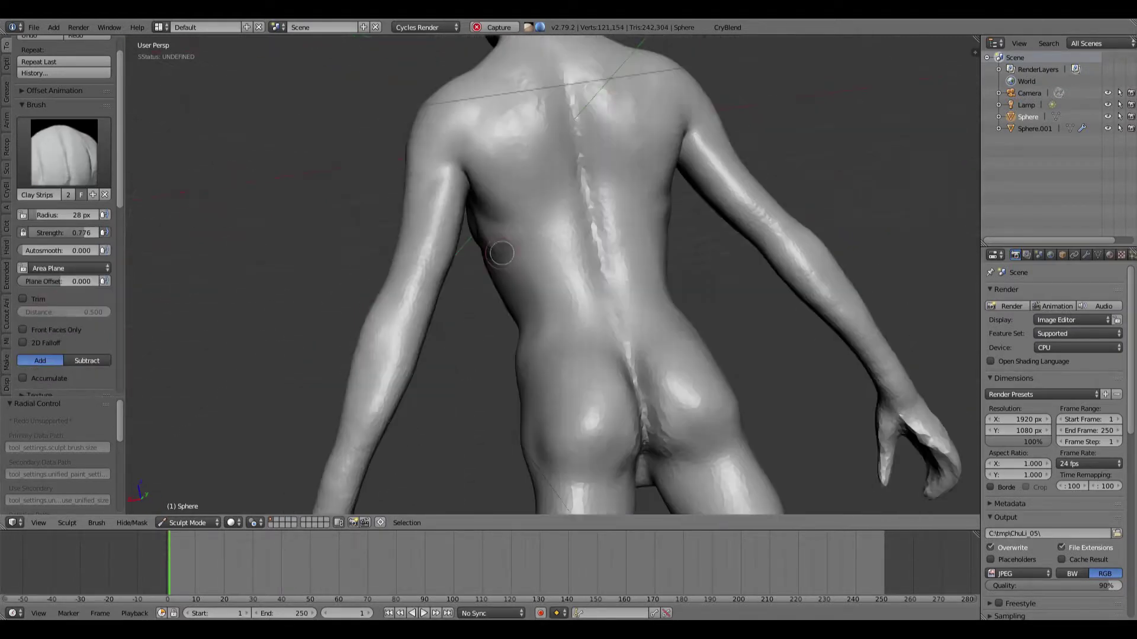
Build up the shoulder blades on the upper back with Clay Strips at a 55 px radius and smooth the strokes
{"action": "scroll", "coordinate": [500, 254], "scroll_direction": "up", "scroll_amount": 3}
{"action": "key", "text": "f"}
{"action": "left_click", "coordinate": [488, 224]}
{"action": "left_click_drag", "start_coordinate": [468, 230], "coordinate": [455, 224]}
{"action": "left_click_drag", "start_coordinate": [499, 165], "coordinate": [503, 167]}
{"action": "middle_click_drag", "start_coordinate": [504, 168], "coordinate": [524, 220]}
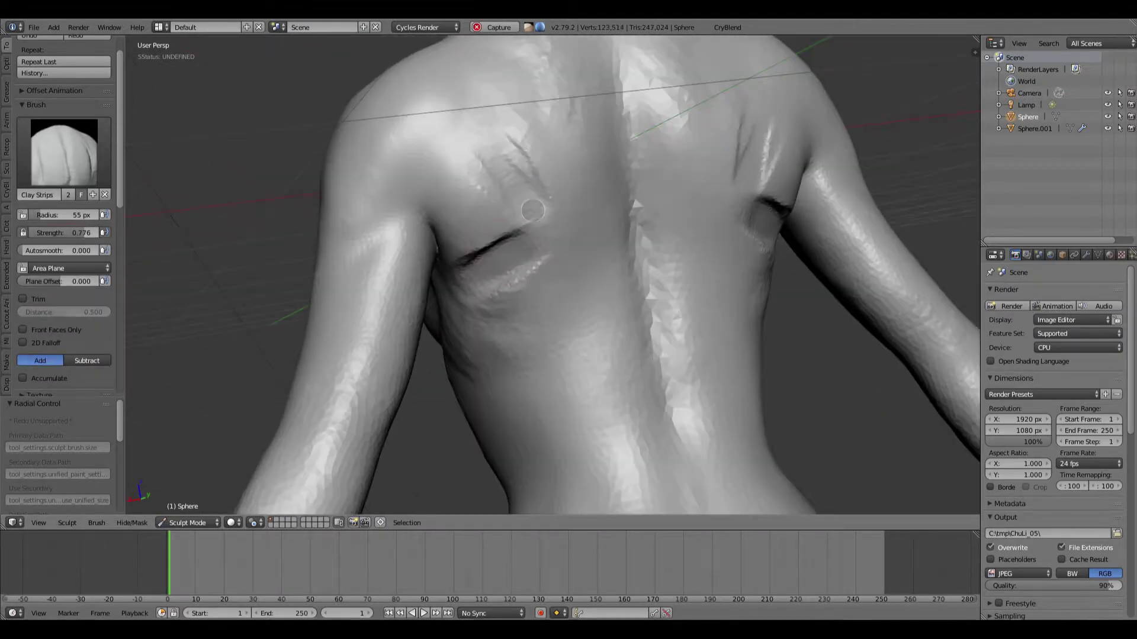
{"action": "left_click_drag", "start_coordinate": [532, 210], "coordinate": [493, 242], "text": "shift"}
{"action": "mouse_move", "coordinate": [516, 132]}
{"action": "left_mouse_down"}
{"action": "mouse_move", "coordinate": [538, 204]}
{"action": "mouse_move", "coordinate": [504, 148]}
{"action": "left_mouse_up"}
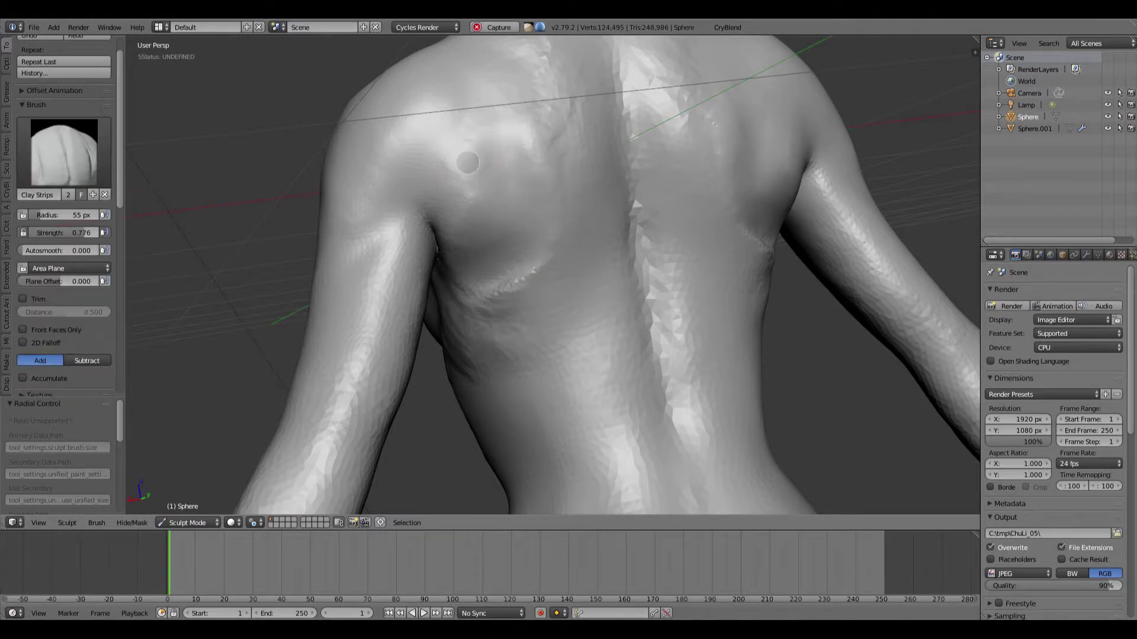
{"action": "left_click_drag", "start_coordinate": [461, 203], "coordinate": [477, 178], "text": "shift"}
Build up the muscle below the shoulder blade and along the side of the ribcage with Clay Strips and smooth it
{"action": "middle_click_drag", "start_coordinate": [478, 178], "coordinate": [503, 204]}
{"action": "mouse_move", "coordinate": [514, 279]}
{"action": "left_mouse_down"}
{"action": "mouse_move", "coordinate": [469, 287]}
{"action": "mouse_move", "coordinate": [510, 254]}
{"action": "left_mouse_up"}
{"action": "left_click_drag", "start_coordinate": [471, 305], "coordinate": [489, 328], "text": "shift"}
{"action": "middle_click_drag", "start_coordinate": [528, 274], "coordinate": [556, 181]}
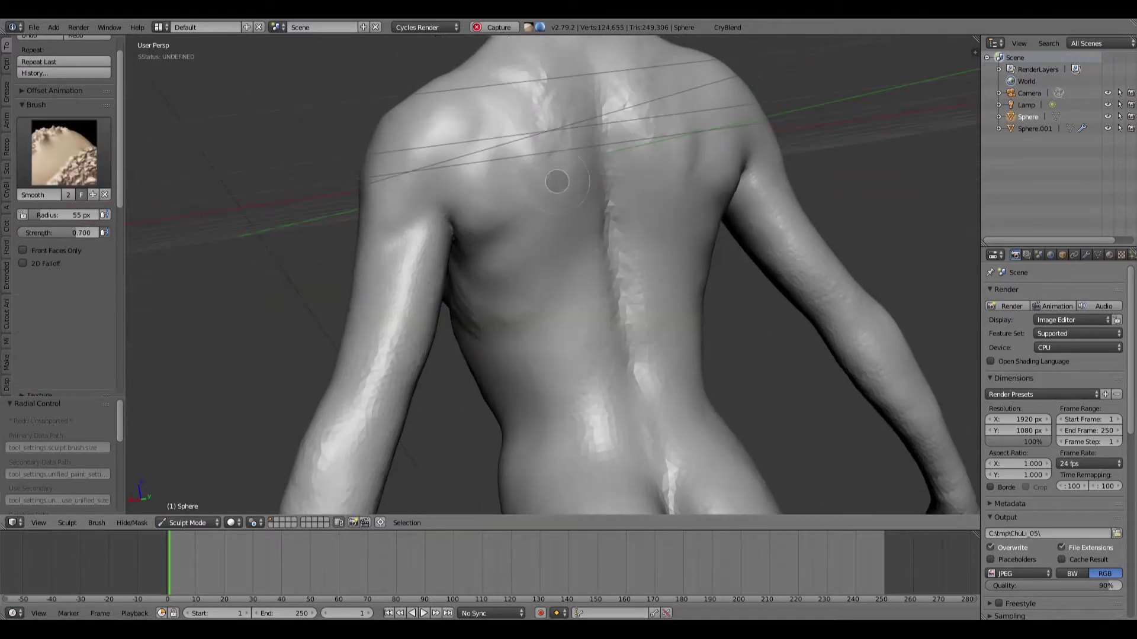
{"action": "left_click_drag", "start_coordinate": [524, 293], "coordinate": [499, 304]}
{"action": "middle_click_drag", "start_coordinate": [465, 281], "coordinate": [492, 261]}
{"action": "left_click_drag", "start_coordinate": [491, 260], "coordinate": [462, 325]}
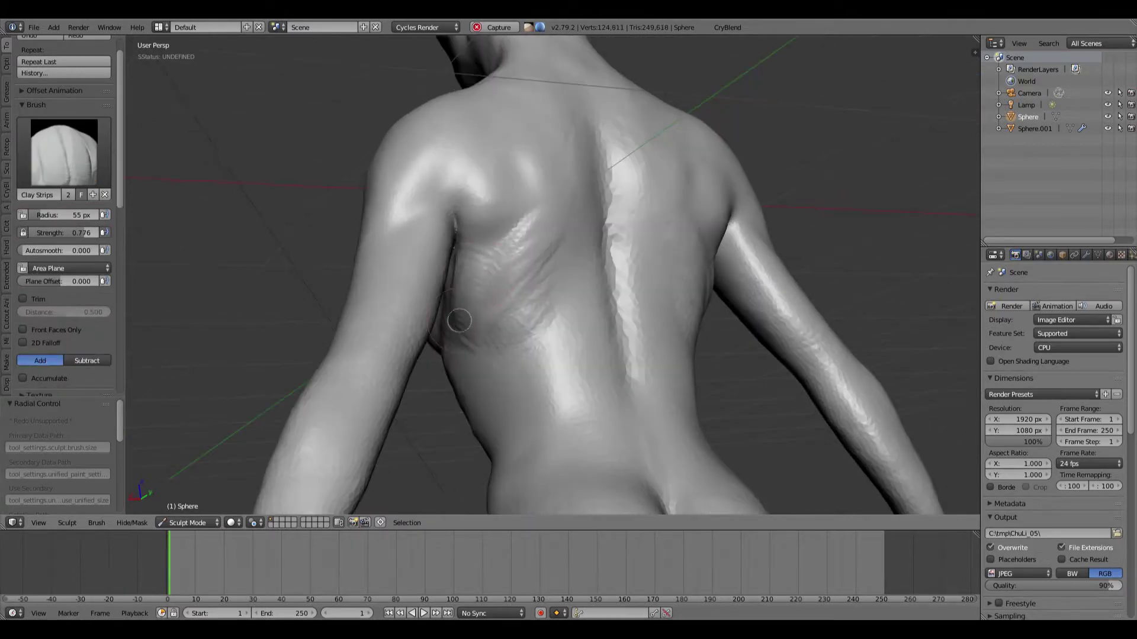
{"action": "mouse_move", "coordinate": [465, 276]}
{"action": "left_mouse_down", "text": "shift"}
{"action": "mouse_move", "coordinate": [447, 308]}
{"action": "mouse_move", "coordinate": [533, 329]}
{"action": "left_mouse_up", "text": "shift"}
{"action": "middle_click_drag", "start_coordinate": [535, 409], "coordinate": [483, 323]}
Add Clay Strips strokes along the side of the back and the inner shoulder blade, and smooth the area below the armpit
{"action": "mouse_move", "coordinate": [484, 323]}
{"action": "left_mouse_down"}
{"action": "mouse_move", "coordinate": [495, 376]}
{"action": "mouse_move", "coordinate": [473, 311]}
{"action": "left_mouse_up"}
{"action": "mouse_move", "coordinate": [472, 311]}
{"action": "middle_mouse_down"}
{"action": "mouse_move", "coordinate": [513, 337]}
{"action": "mouse_move", "coordinate": [521, 329]}
{"action": "middle_mouse_up"}
{"action": "mouse_move", "coordinate": [522, 329]}
{"action": "left_mouse_down"}
{"action": "mouse_move", "coordinate": [497, 355]}
{"action": "mouse_move", "coordinate": [556, 303]}
{"action": "left_mouse_up"}
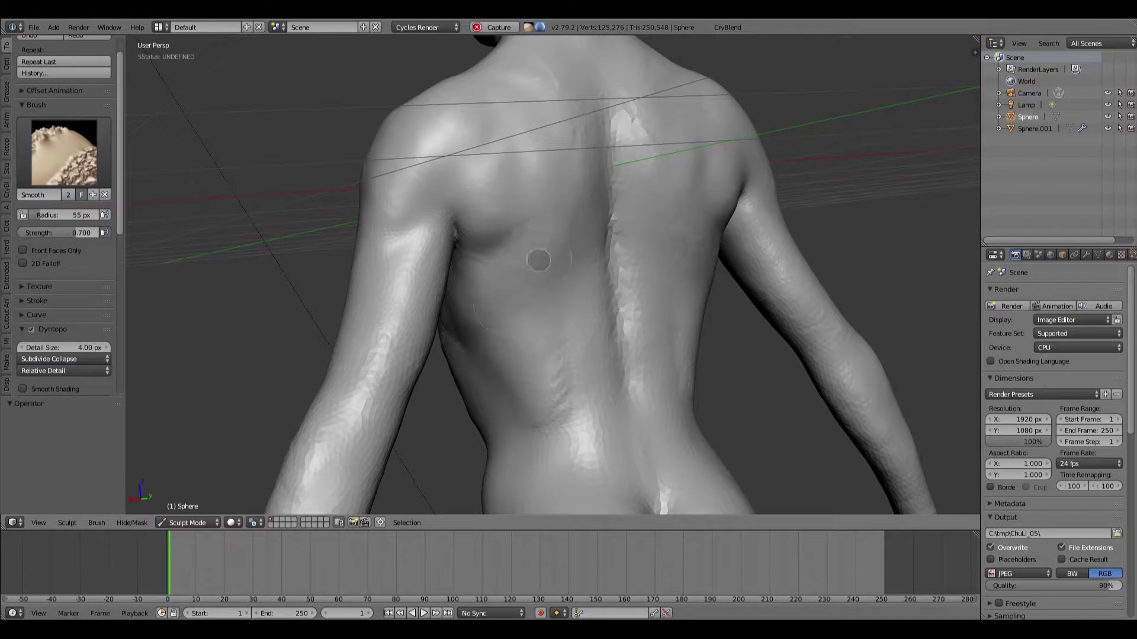
{"action": "key", "text": "c"}
{"action": "mouse_move", "coordinate": [539, 260]}
{"action": "left_mouse_down"}
{"action": "mouse_move", "coordinate": [573, 173]}
{"action": "mouse_move", "coordinate": [592, 203]}
{"action": "left_mouse_up"}
{"action": "key", "text": "s"}
{"action": "middle_click_drag", "start_coordinate": [518, 318], "coordinate": [508, 254]}
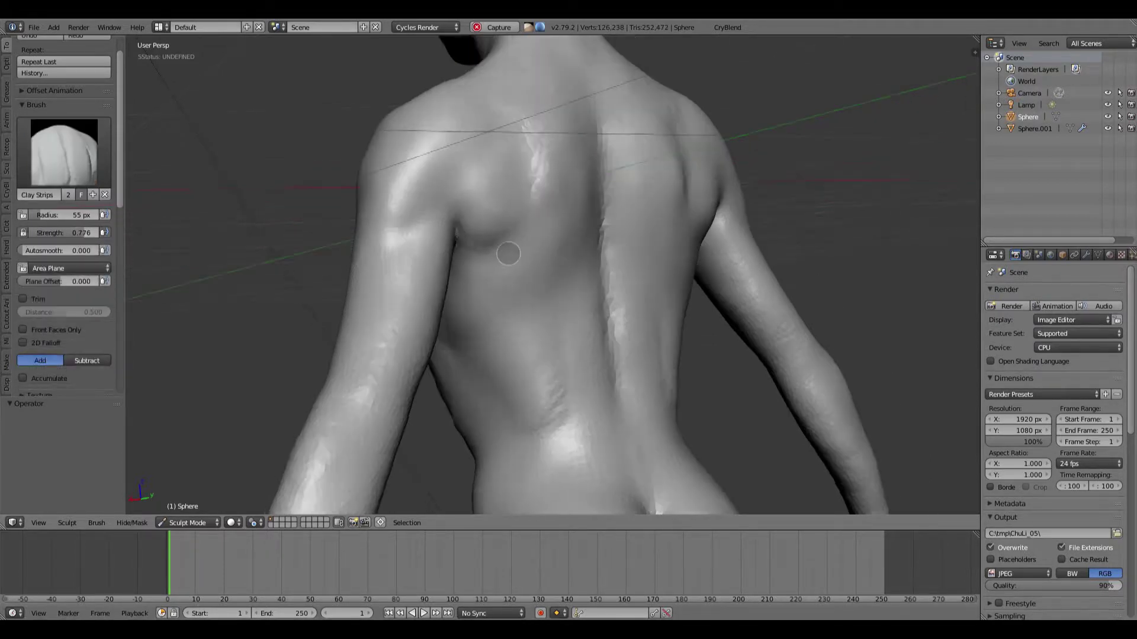
{"action": "left_click_drag", "start_coordinate": [508, 254], "coordinate": [487, 233], "text": "shift"}
Smooth the upper shoulder and the back of the waist above the hip
{"action": "middle_click_drag", "start_coordinate": [487, 233], "coordinate": [610, 249]}
{"action": "left_click_drag", "start_coordinate": [510, 145], "coordinate": [501, 136], "text": "shift"}
{"action": "key", "text": "c"}
{"action": "mouse_move", "coordinate": [502, 136]}
{"action": "middle_mouse_down"}
{"action": "mouse_move", "coordinate": [510, 195]}
{"action": "mouse_move", "coordinate": [475, 350]}
{"action": "middle_mouse_up"}
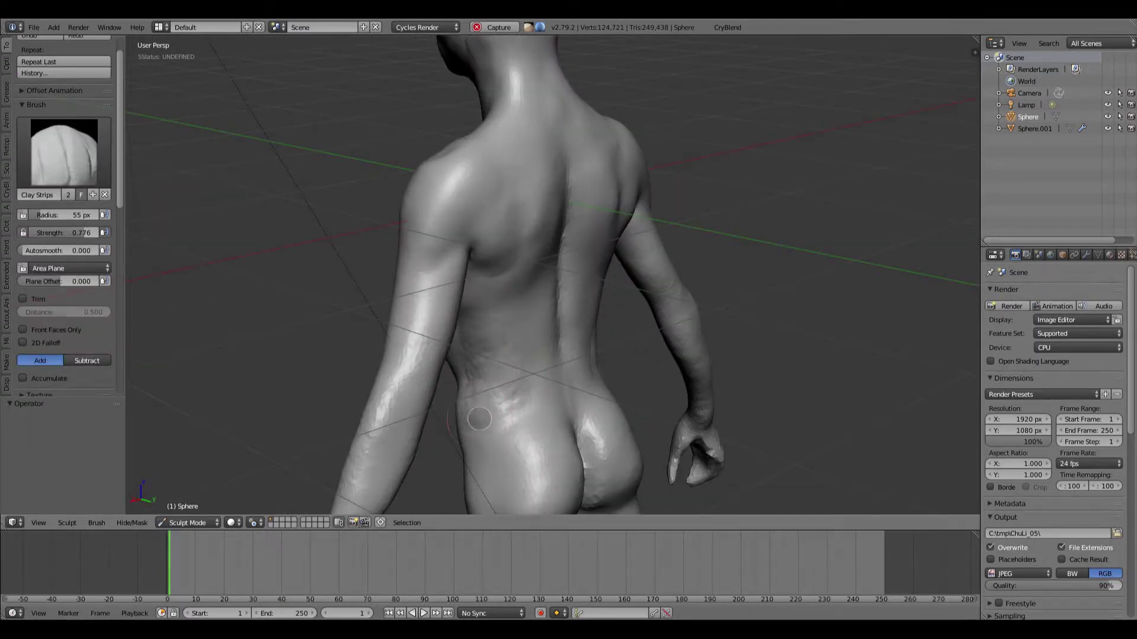
{"action": "mouse_move", "coordinate": [479, 418]}
{"action": "left_mouse_down", "text": "shift"}
{"action": "mouse_move", "coordinate": [526, 369]}
{"action": "mouse_move", "coordinate": [458, 350]}
{"action": "left_mouse_up", "text": "shift"}
{"action": "scroll", "coordinate": [475, 352], "scroll_direction": "up", "scroll_amount": 1}
Smooth the ribcage below the breast and the surface of the lower torso
{"action": "mouse_move", "coordinate": [458, 349]}
{"action": "middle_mouse_down"}
{"action": "mouse_move", "coordinate": [496, 276]}
{"action": "mouse_move", "coordinate": [608, 224]}
{"action": "mouse_move", "coordinate": [598, 222]}
{"action": "middle_mouse_up"}
{"action": "mouse_move", "coordinate": [521, 195]}
{"action": "left_mouse_down", "text": "shift"}
{"action": "mouse_move", "coordinate": [515, 162]}
{"action": "mouse_move", "coordinate": [561, 180]}
{"action": "mouse_move", "coordinate": [578, 158]}
{"action": "left_mouse_up", "text": "shift"}
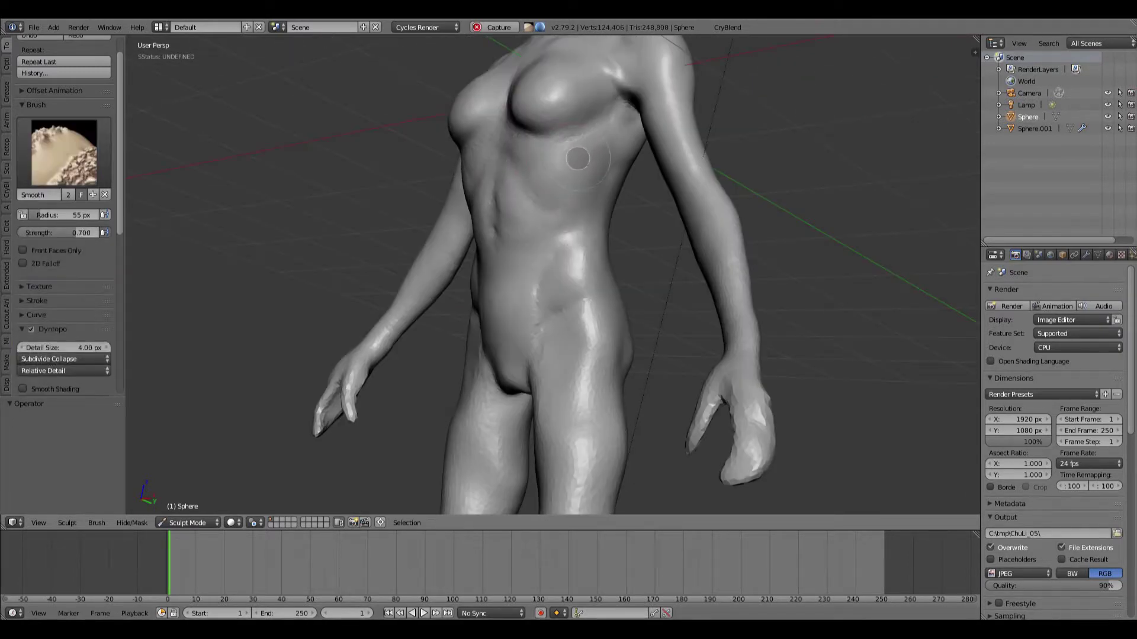
{"action": "middle_click_drag", "start_coordinate": [414, 361], "coordinate": [513, 381]}
{"action": "scroll", "coordinate": [512, 381], "scroll_direction": "down", "scroll_amount": 3}
{"action": "left_click_drag", "start_coordinate": [513, 296], "coordinate": [503, 269], "text": "shift"}
{"action": "middle_click_drag", "start_coordinate": [503, 269], "coordinate": [461, 279]}
Carve the groin folds between the pelvis and thighs up toward the hips with the Crease brush at a 57 px radius
{"action": "mouse_move", "coordinate": [548, 406]}
{"action": "middle_mouse_down", "text": "shift"}
{"action": "mouse_move", "coordinate": [548, 267]}
{"action": "mouse_move", "coordinate": [515, 248]}
{"action": "middle_mouse_up", "text": "shift"}
{"action": "scroll", "coordinate": [548, 254], "scroll_direction": "up", "scroll_amount": 5}
{"action": "key", "text": "shift+c"}
{"action": "key", "text": "f"}
{"action": "left_click", "coordinate": [513, 267]}
{"action": "left_click_drag", "start_coordinate": [529, 278], "coordinate": [506, 314]}
{"action": "middle_click_drag", "start_coordinate": [510, 323], "coordinate": [519, 298]}
{"action": "key", "text": "f"}
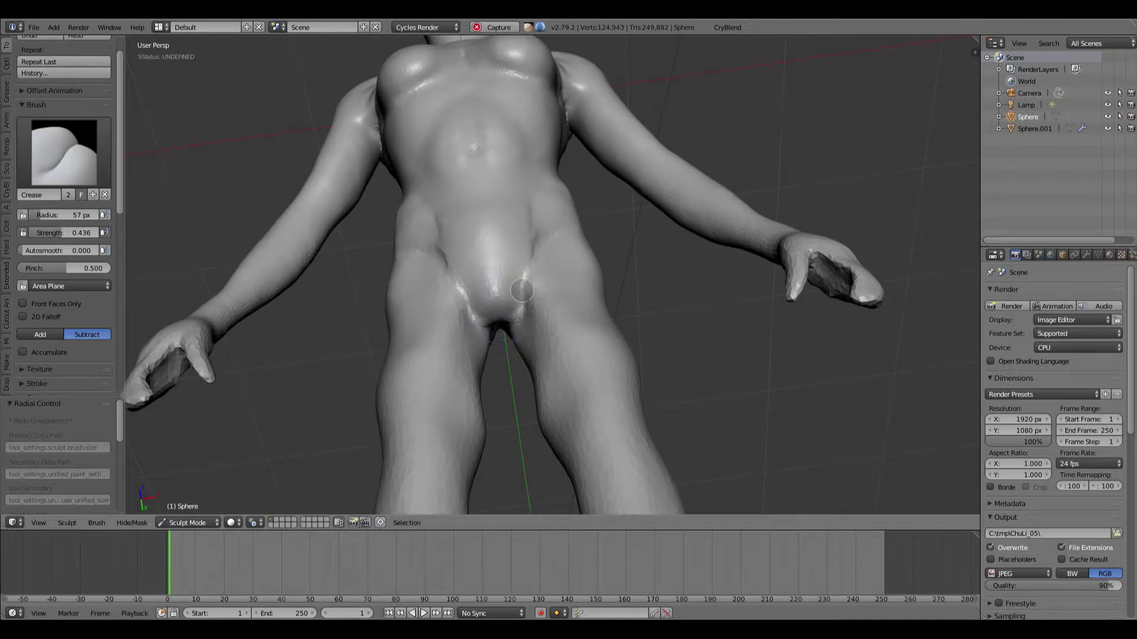
{"action": "left_click_drag", "start_coordinate": [523, 281], "coordinate": [533, 261]}
{"action": "middle_click_drag", "start_coordinate": [533, 261], "coordinate": [535, 293]}
{"action": "left_click_drag", "start_coordinate": [559, 213], "coordinate": [550, 240]}
{"action": "middle_click_drag", "start_coordinate": [579, 245], "coordinate": [515, 266]}
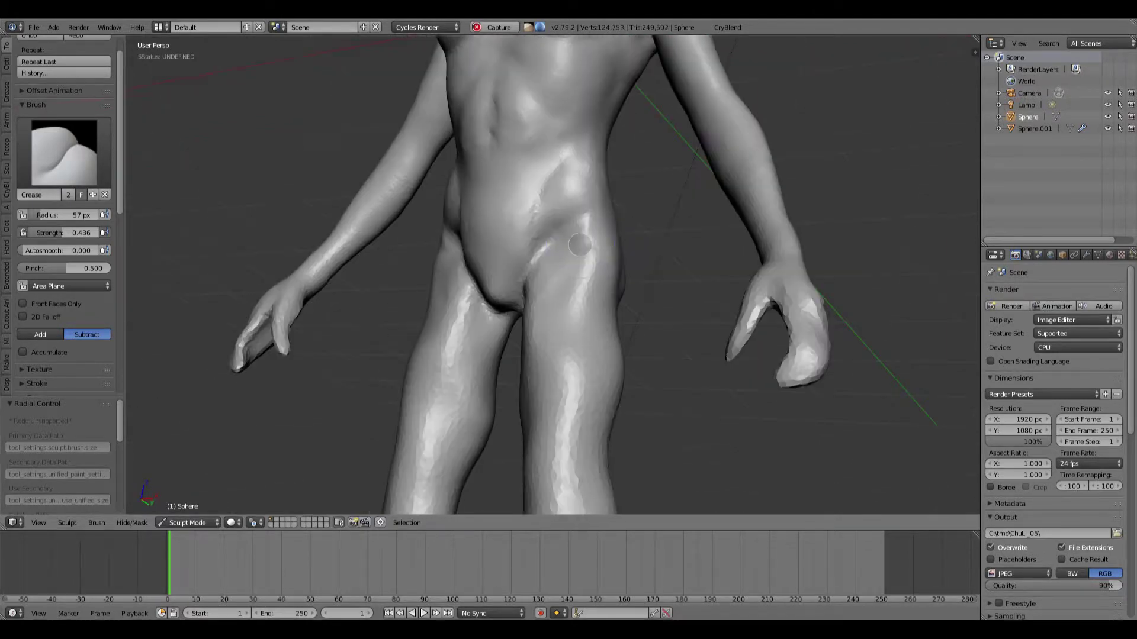
Smooth the creased folds where the upper thighs meet the hips and lower abdomen
{"action": "left_click_drag", "start_coordinate": [586, 228], "coordinate": [566, 242], "text": "shift"}
{"action": "left_click_drag", "start_coordinate": [478, 258], "coordinate": [480, 249], "text": "shift"}
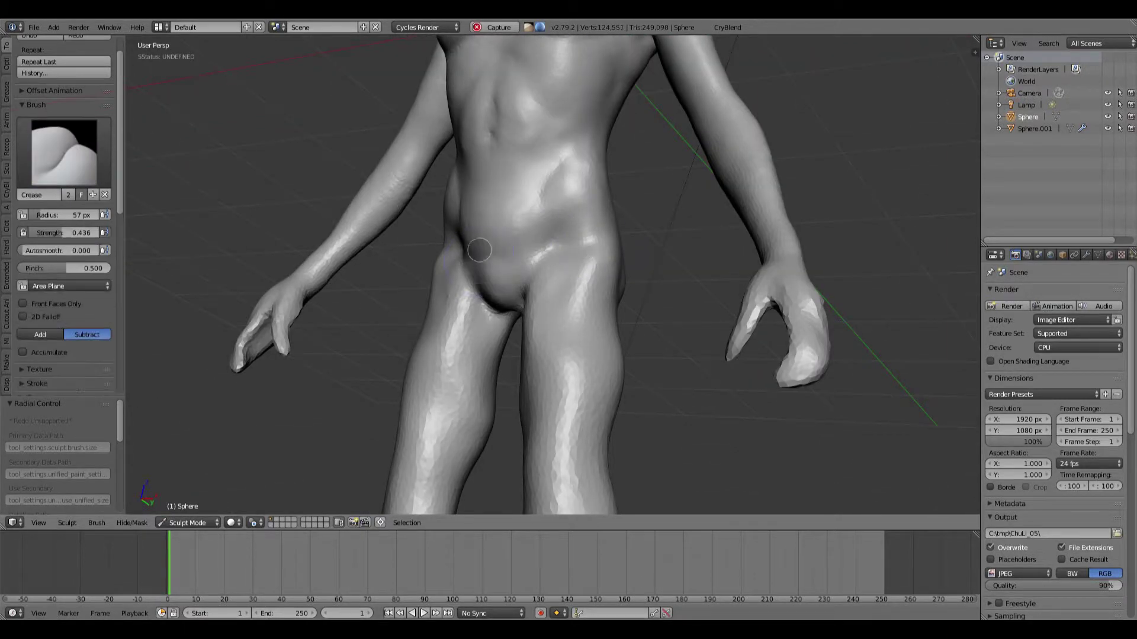
{"action": "middle_click_drag", "start_coordinate": [480, 249], "coordinate": [512, 236]}
{"action": "left_click_drag", "start_coordinate": [513, 236], "coordinate": [470, 267], "text": "shift"}
Build up the front and outer side of the upper thigh with Clay Strips at a 59 px radius and smooth it
{"action": "mouse_move", "coordinate": [469, 266]}
{"action": "middle_mouse_down"}
{"action": "mouse_move", "coordinate": [498, 266]}
{"action": "mouse_move", "coordinate": [398, 225]}
{"action": "middle_mouse_up"}
{"action": "key", "text": "c"}
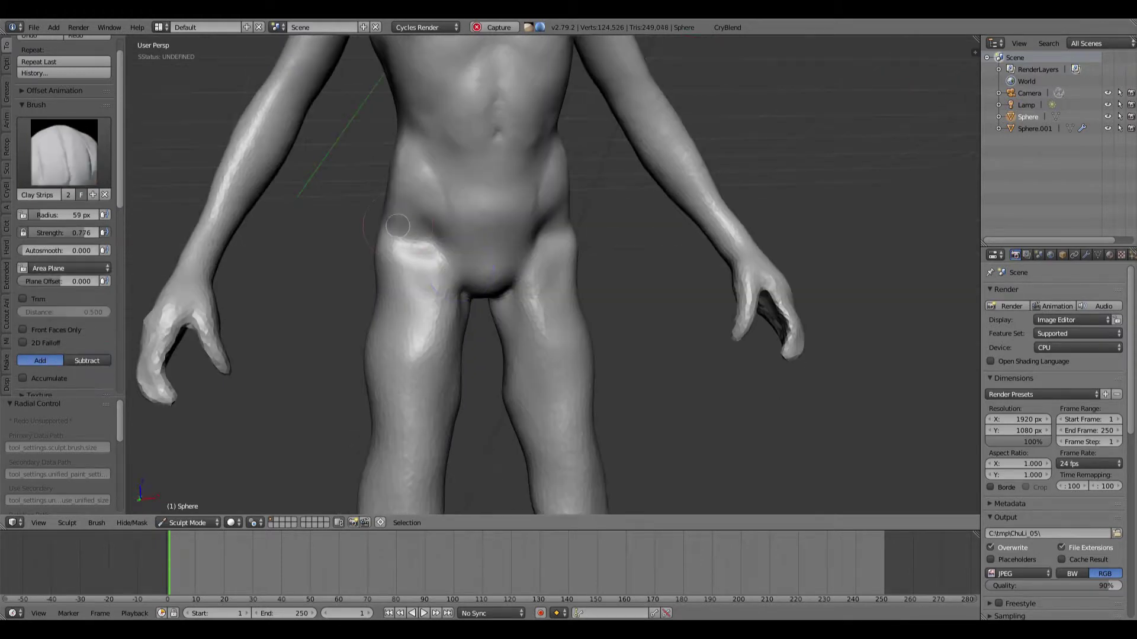
{"action": "left_click_drag", "start_coordinate": [415, 285], "coordinate": [367, 299]}
{"action": "middle_click_drag", "start_coordinate": [368, 299], "coordinate": [408, 299]}
{"action": "middle_click_drag", "start_coordinate": [414, 400], "coordinate": [417, 290], "text": "shift"}
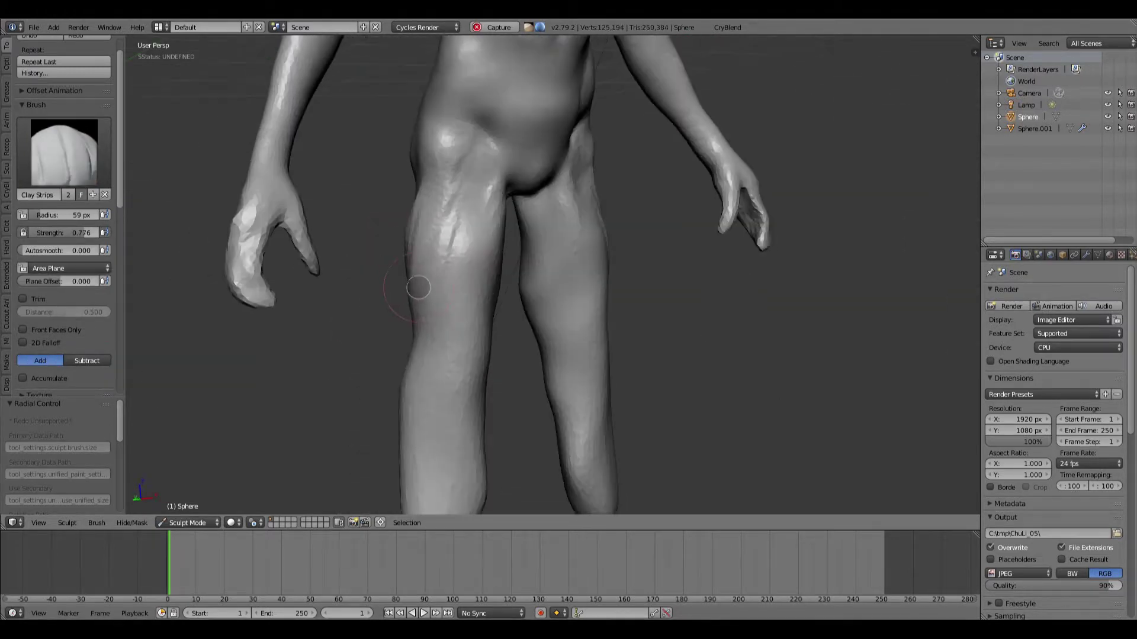
{"action": "left_click_drag", "start_coordinate": [417, 290], "coordinate": [408, 323]}
{"action": "left_click_drag", "start_coordinate": [409, 323], "coordinate": [398, 261], "text": "shift"}
Add another layer of Clay Strips volume to the thigh just below the hip and smooth it downward
{"action": "middle_click_drag", "start_coordinate": [398, 261], "coordinate": [404, 356], "text": "shift"}
{"action": "mouse_move", "coordinate": [404, 356]}
{"action": "middle_mouse_down"}
{"action": "mouse_move", "coordinate": [436, 352]}
{"action": "mouse_move", "coordinate": [464, 297]}
{"action": "middle_mouse_up"}
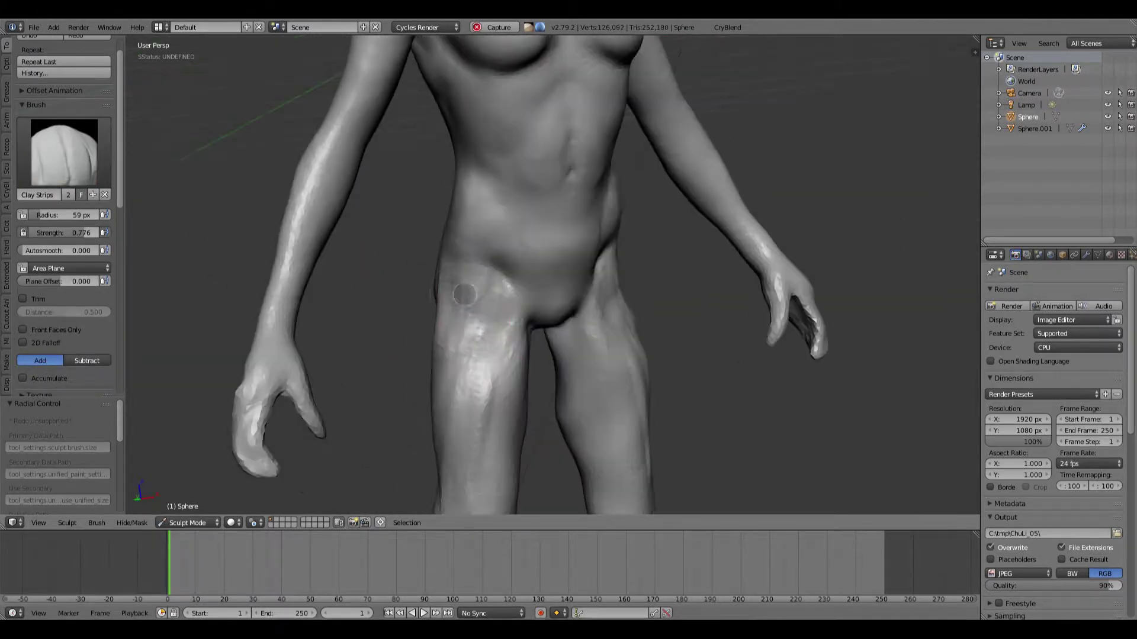
{"action": "left_click_drag", "start_coordinate": [464, 297], "coordinate": [469, 349]}
{"action": "mouse_move", "coordinate": [468, 350]}
{"action": "left_mouse_down", "text": "shift"}
{"action": "mouse_move", "coordinate": [482, 312]}
{"action": "mouse_move", "coordinate": [483, 399]}
{"action": "left_mouse_up", "text": "shift"}
Switch to the Snake Hook brush and set its radius to 113 px for reshaping the leg in side view
{"action": "scroll", "coordinate": [456, 290], "scroll_direction": "down", "scroll_amount": 3}
{"action": "mouse_move", "coordinate": [457, 290]}
{"action": "middle_mouse_down"}
{"action": "mouse_move", "coordinate": [705, 337]}
{"action": "mouse_move", "coordinate": [510, 346]}
{"action": "mouse_move", "coordinate": [442, 264]}
{"action": "mouse_move", "coordinate": [385, 260]}
{"action": "middle_mouse_up"}
{"action": "scroll", "coordinate": [510, 345], "scroll_direction": "up", "scroll_amount": 3}
{"action": "key", "text": "i"}
{"action": "left_click", "coordinate": [64, 152]}
{"action": "left_click", "coordinate": [91, 335]}
{"action": "mouse_move", "coordinate": [379, 308]}
{"action": "middle_mouse_down"}
{"action": "mouse_move", "coordinate": [412, 310]}
{"action": "mouse_move", "coordinate": [396, 305]}
{"action": "middle_mouse_up"}
{"action": "key", "text": "f"}
{"action": "left_click", "coordinate": [389, 261]}
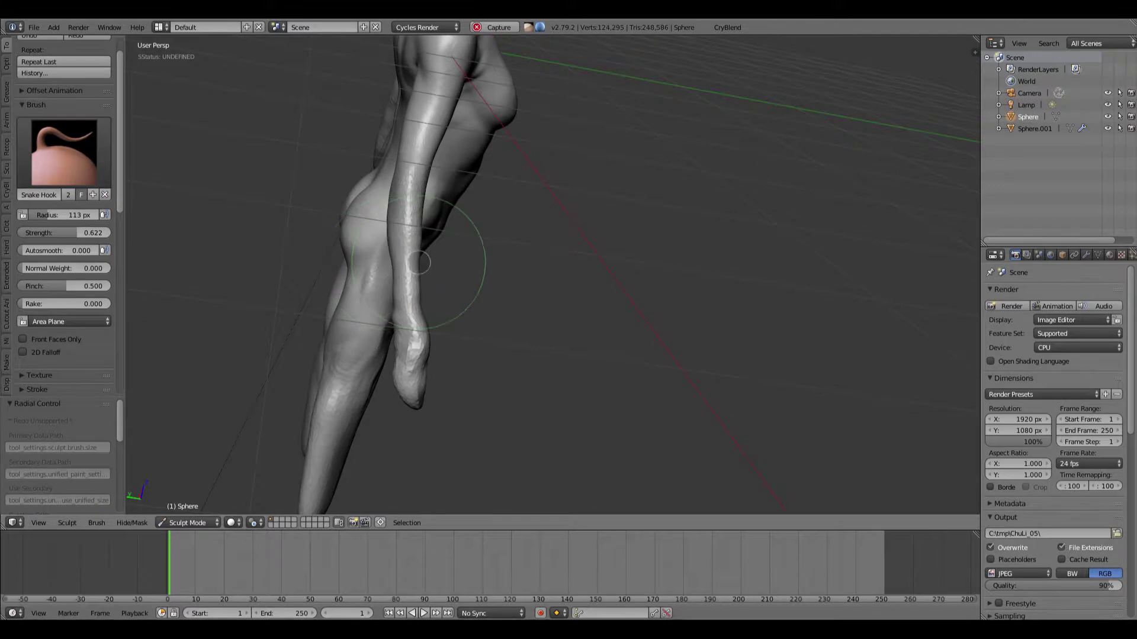
Reshape the wrist from the side with the Snake Hook brush and smooth the back of the hand
{"action": "left_click_drag", "start_coordinate": [394, 267], "coordinate": [421, 207]}
{"action": "middle_click_drag", "start_coordinate": [435, 338], "coordinate": [422, 320]}
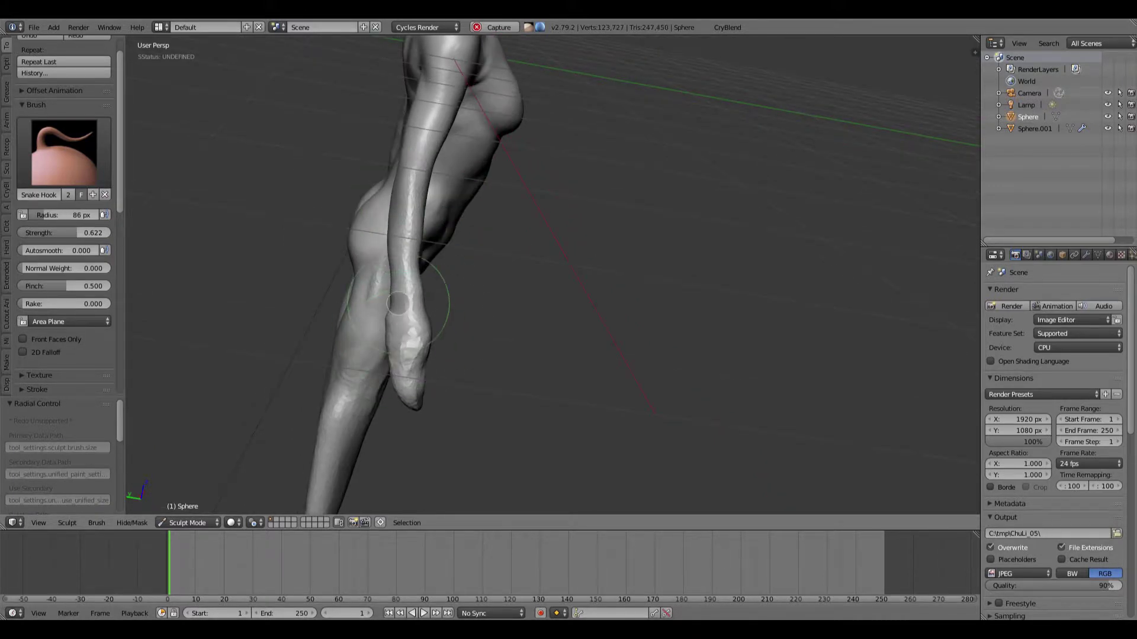
{"action": "middle_click_drag", "start_coordinate": [408, 394], "coordinate": [370, 343]}
{"action": "key", "text": "f"}
{"action": "left_click", "coordinate": [362, 342]}
{"action": "left_click_drag", "start_coordinate": [361, 343], "coordinate": [345, 379], "text": "shift"}
{"action": "middle_click_drag", "start_coordinate": [355, 370], "coordinate": [515, 353]}
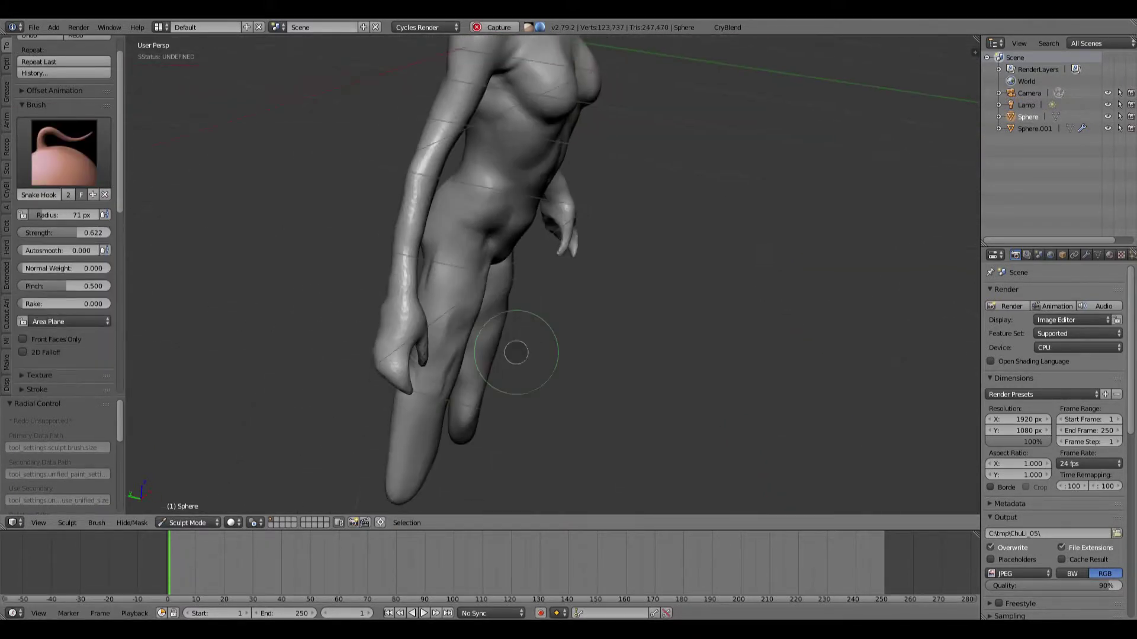
Adjust the wrist contour with Snake Hook, smoothing the wrist and the hand's pointed tip with an 81 px radius
{"action": "scroll", "coordinate": [391, 331], "scroll_direction": "up", "scroll_amount": 4}
{"action": "mouse_move", "coordinate": [385, 325]}
{"action": "middle_mouse_down", "text": "shift"}
{"action": "mouse_move", "coordinate": [438, 281]}
{"action": "mouse_move", "coordinate": [504, 279]}
{"action": "middle_mouse_up", "text": "shift"}
{"action": "left_click_drag", "start_coordinate": [444, 281], "coordinate": [437, 274]}
{"action": "middle_click_drag", "start_coordinate": [437, 274], "coordinate": [456, 278]}
{"action": "key", "text": "f"}
{"action": "left_click", "coordinate": [450, 281]}
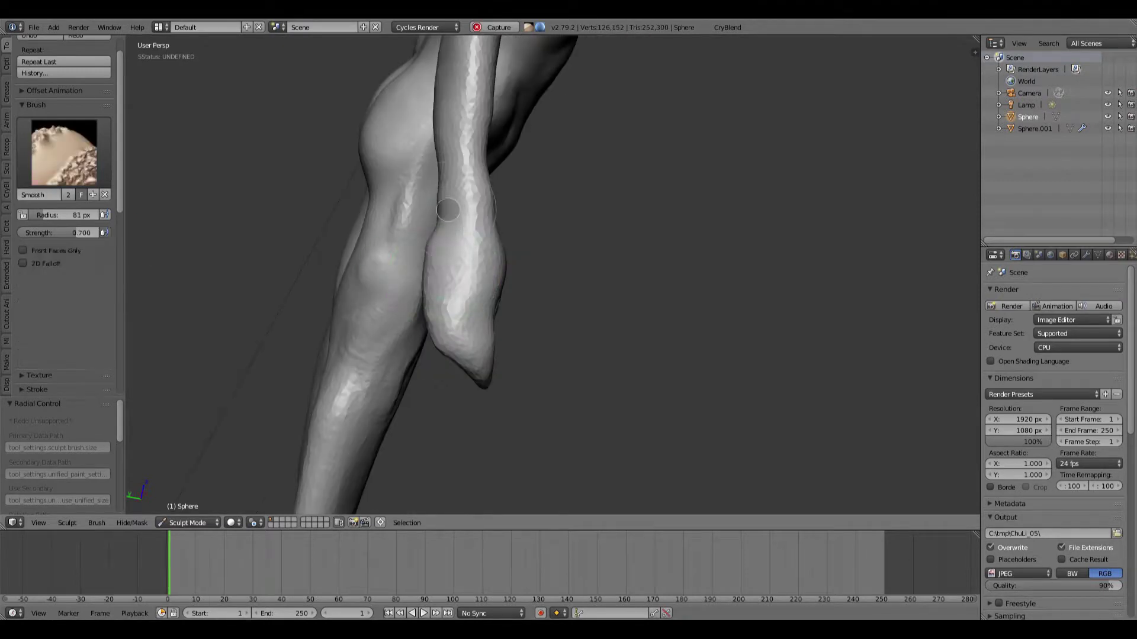
{"action": "left_click_drag", "start_coordinate": [448, 209], "coordinate": [459, 186], "text": "shift"}
{"action": "left_click_drag", "start_coordinate": [465, 177], "coordinate": [479, 142]}
{"action": "middle_click_drag", "start_coordinate": [478, 257], "coordinate": [465, 262]}
{"action": "left_click_drag", "start_coordinate": [478, 382], "coordinate": [475, 375], "text": "shift"}
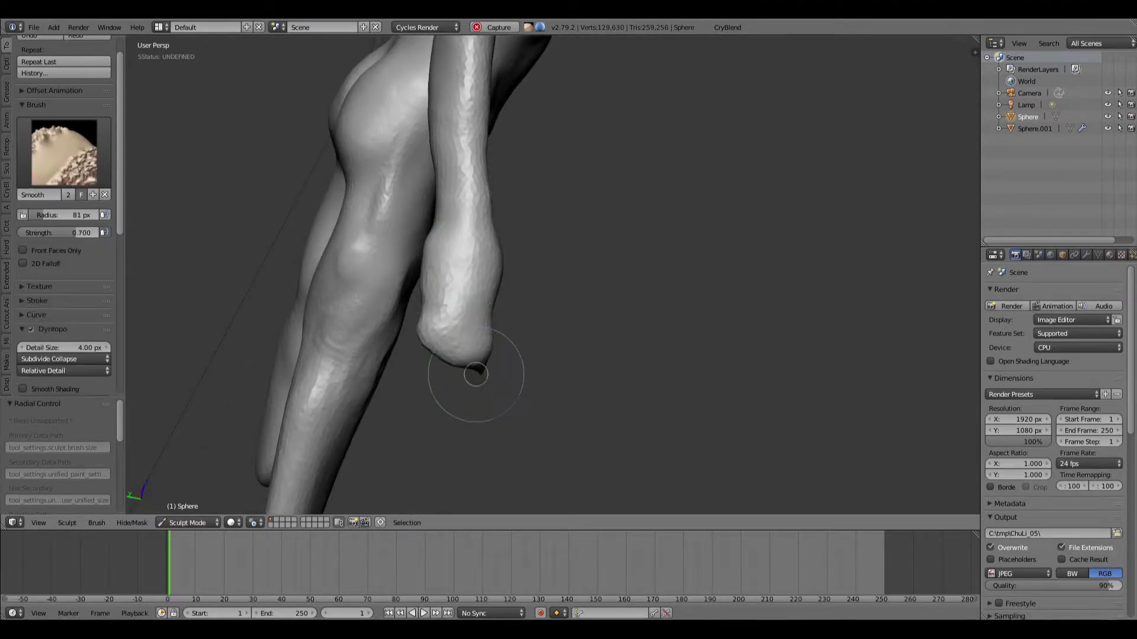
Smooth the end of the hand and push it back toward the palm with the Snake Hook brush
{"action": "middle_click_drag", "start_coordinate": [557, 375], "coordinate": [446, 377]}
{"action": "key", "text": "f"}
{"action": "left_click", "coordinate": [446, 377]}
{"action": "left_click_drag", "start_coordinate": [446, 377], "coordinate": [450, 379], "text": "shift"}
{"action": "middle_click_drag", "start_coordinate": [446, 379], "coordinate": [477, 386]}
{"action": "scroll", "coordinate": [463, 323], "scroll_direction": "up", "scroll_amount": 3}
{"action": "scroll", "coordinate": [457, 380], "scroll_direction": "down", "scroll_amount": 2}
{"action": "left_click_drag", "start_coordinate": [461, 415], "coordinate": [458, 386]}
{"action": "middle_click_drag", "start_coordinate": [458, 387], "coordinate": [444, 375]}
Thicken the thumb with the Inflate brush at a 66 px radius, smoothing the end of the hand and the thumb tip
{"action": "key", "text": "i"}
{"action": "key", "text": "f"}
{"action": "left_click", "coordinate": [427, 367]}
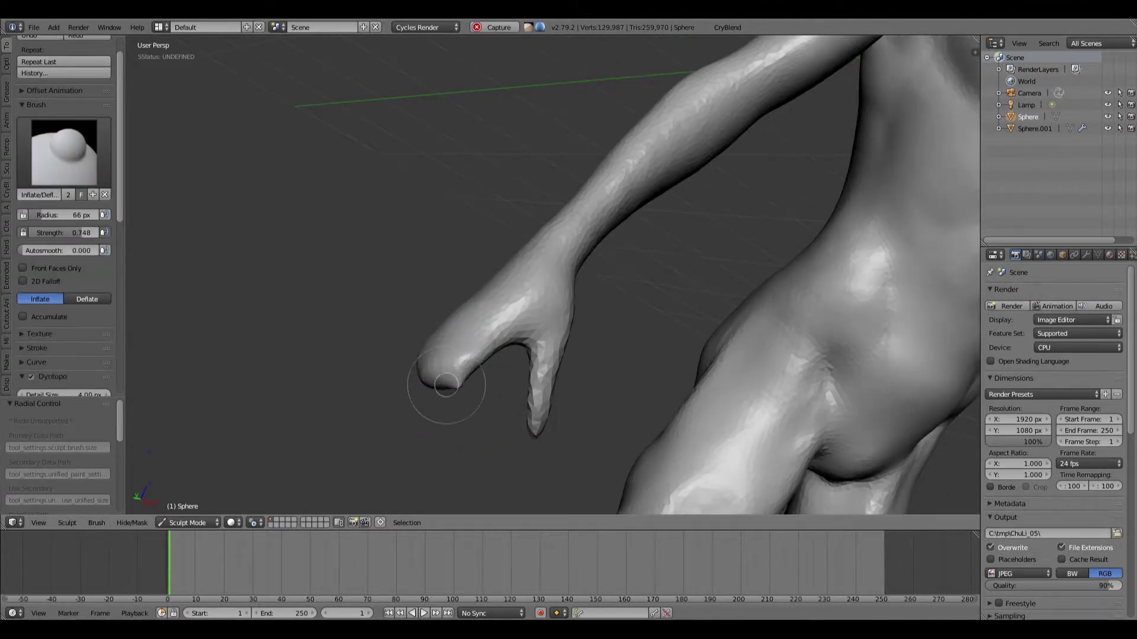
{"action": "left_click_drag", "start_coordinate": [448, 386], "coordinate": [469, 379], "text": "shift"}
{"action": "mouse_move", "coordinate": [469, 379]}
{"action": "middle_mouse_down"}
{"action": "mouse_move", "coordinate": [498, 391]}
{"action": "mouse_move", "coordinate": [489, 382]}
{"action": "middle_mouse_up"}
{"action": "left_click_drag", "start_coordinate": [539, 390], "coordinate": [557, 314]}
{"action": "middle_click_drag", "start_coordinate": [563, 450], "coordinate": [540, 421]}
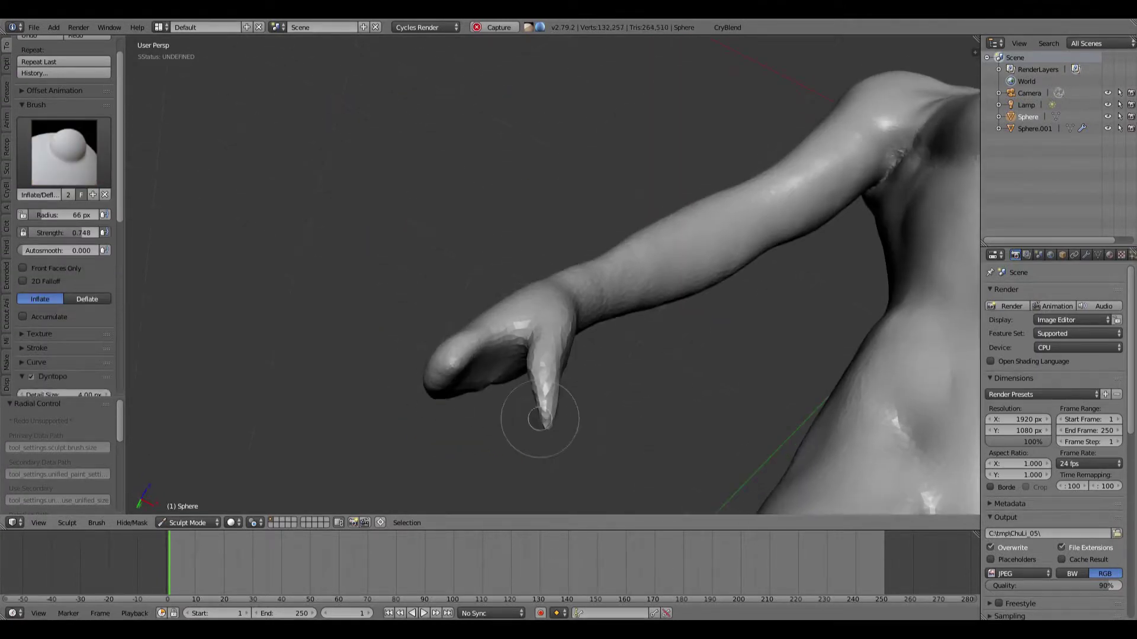
{"action": "left_click_drag", "start_coordinate": [540, 421], "coordinate": [549, 415], "text": "shift"}
Switch to the Snake Hook brush and smooth the thumb from its tip upward
{"action": "middle_click_drag", "start_coordinate": [541, 383], "coordinate": [515, 434]}
{"action": "key", "text": "k"}
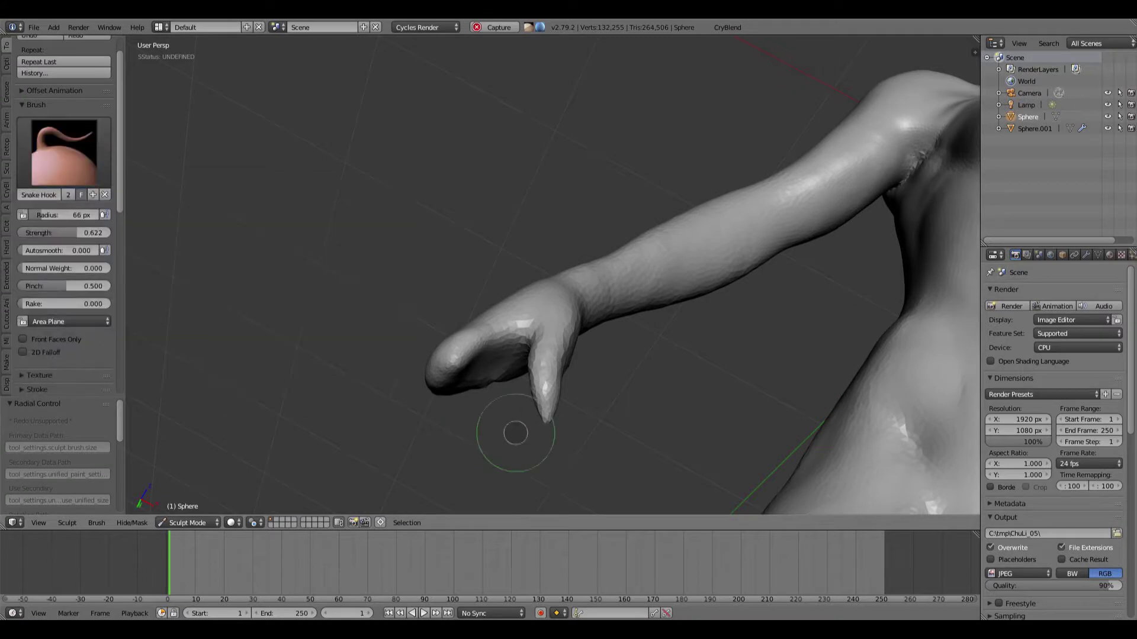
{"action": "left_click_drag", "start_coordinate": [549, 414], "coordinate": [546, 398], "text": "shift"}
{"action": "middle_click_drag", "start_coordinate": [546, 398], "coordinate": [550, 202]}
Raise the body mesh 5.666 units along Z in Object Mode and apply its location
{"action": "scroll", "coordinate": [566, 347], "scroll_direction": "down", "scroll_amount": 5}
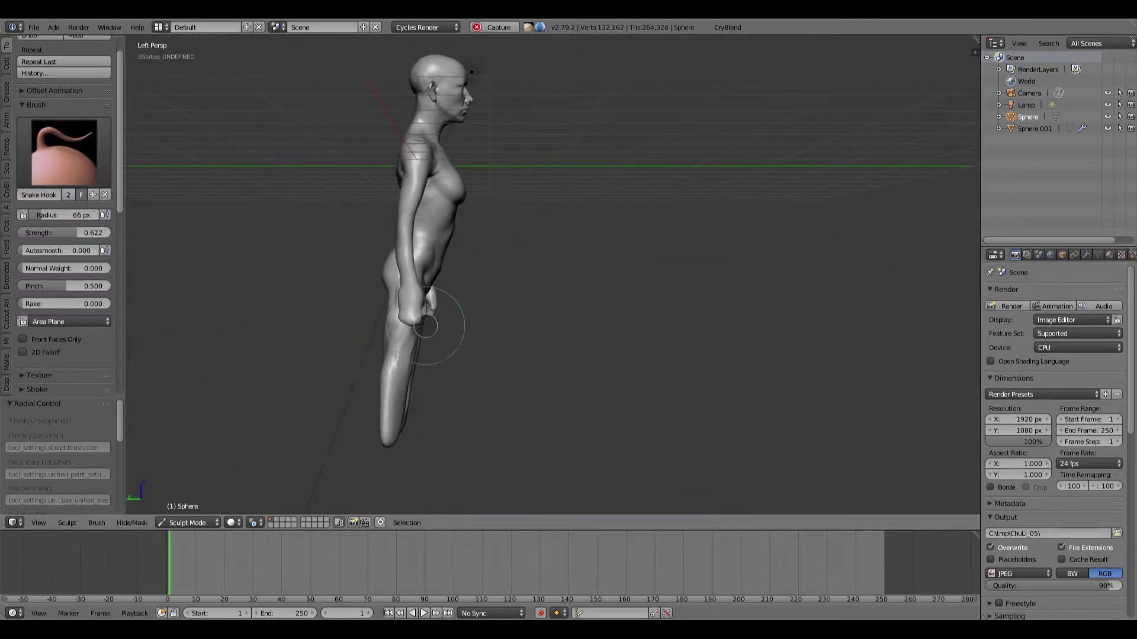
{"action": "key", "text": "g"}
{"action": "mouse_move", "coordinate": [426, 326]}
{"action": "middle_mouse_down"}
{"action": "mouse_move", "coordinate": [419, 208]}
{"action": "mouse_move", "coordinate": [551, 252]}
{"action": "middle_mouse_up"}
{"action": "key", "text": "Tab"}
{"action": "key", "text": "KP_1"}
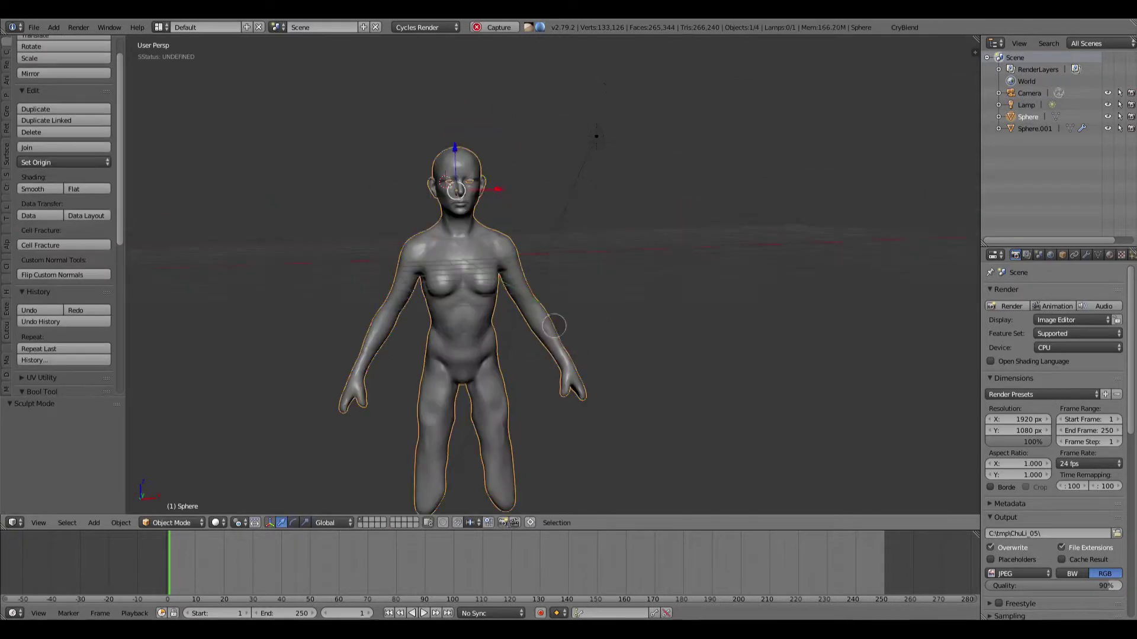
{"action": "scroll", "coordinate": [554, 322], "scroll_direction": "down", "scroll_amount": 4}
{"action": "left_click", "coordinate": [564, 131]}
{"action": "left_click", "coordinate": [63, 162]}
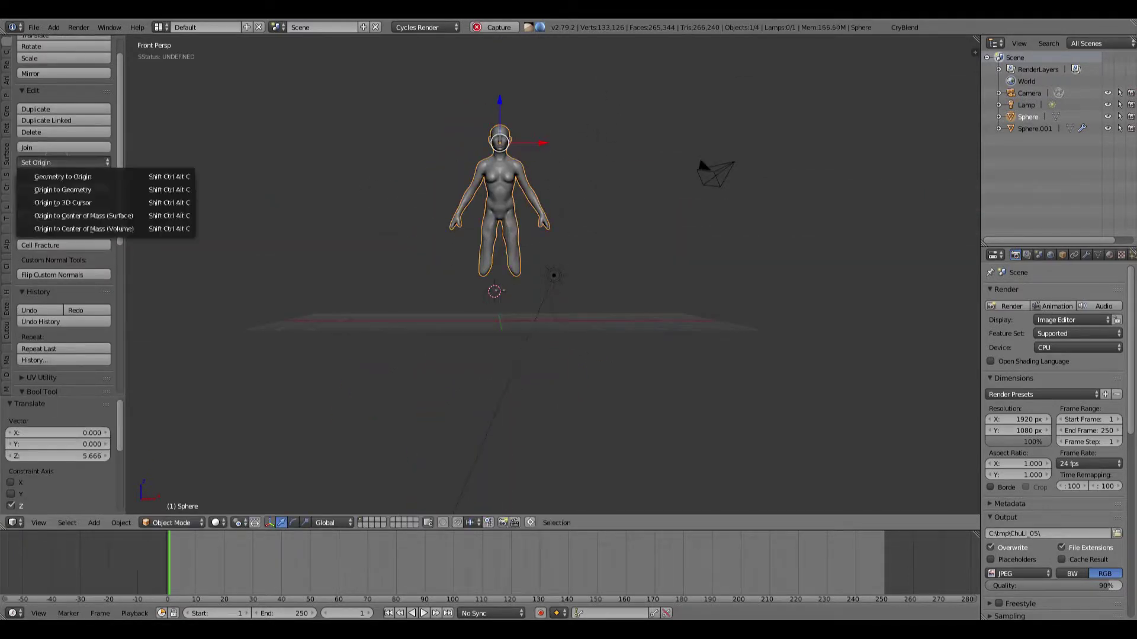
{"action": "key", "text": "ctrl+a"}
{"action": "left_click", "coordinate": [442, 204]}
{"action": "middle_click_drag", "start_coordinate": [441, 204], "coordinate": [548, 256]}
{"action": "scroll", "coordinate": [549, 256], "scroll_direction": "up", "scroll_amount": 4}
{"action": "key", "text": "Tab"}
{"action": "left_click", "coordinate": [548, 144]}
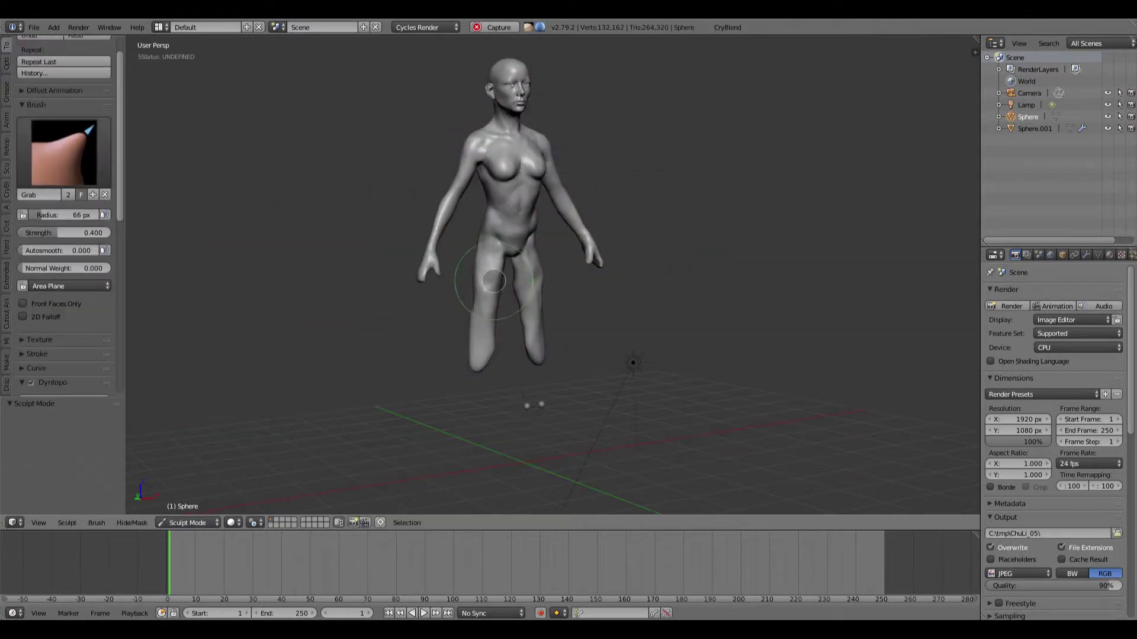
{"action": "scroll", "coordinate": [464, 287], "scroll_direction": "up", "scroll_amount": 3}
{"action": "mouse_move", "coordinate": [464, 287]}
{"action": "middle_mouse_down"}
{"action": "mouse_move", "coordinate": [533, 274]}
{"action": "mouse_move", "coordinate": [544, 247]}
{"action": "middle_mouse_up"}
{"action": "scroll", "coordinate": [545, 247], "scroll_direction": "down", "scroll_amount": 3}
{"action": "key", "text": "ctrl+Tab"}
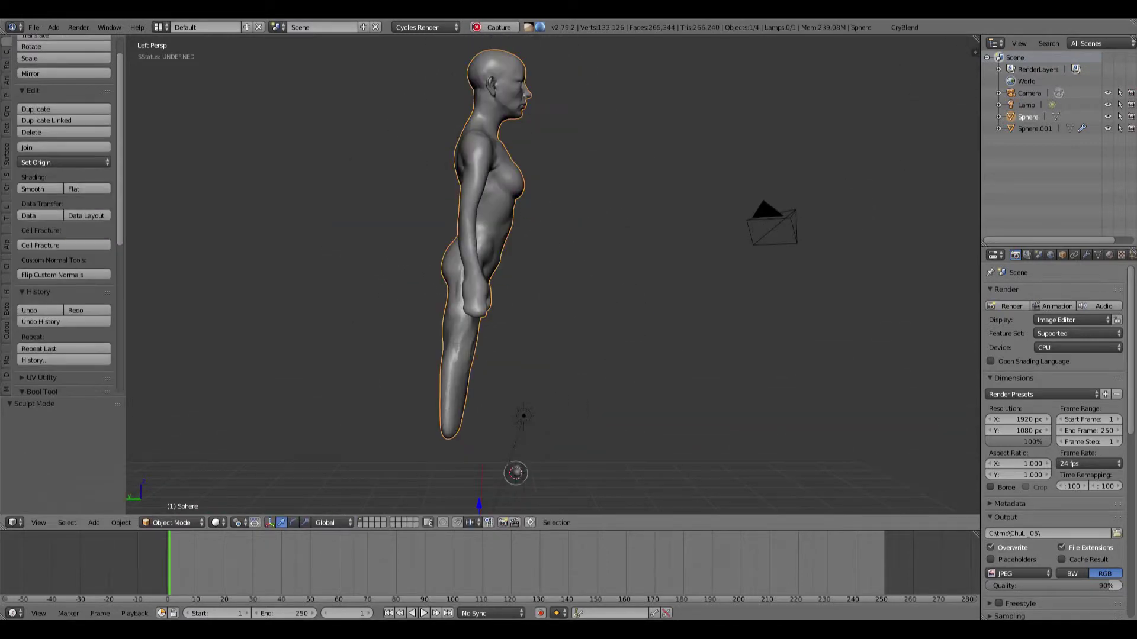
Raise the separate eye spheres 5.579 units along Z and fit them into the head's eye sockets
{"action": "left_click", "coordinate": [516, 473]}
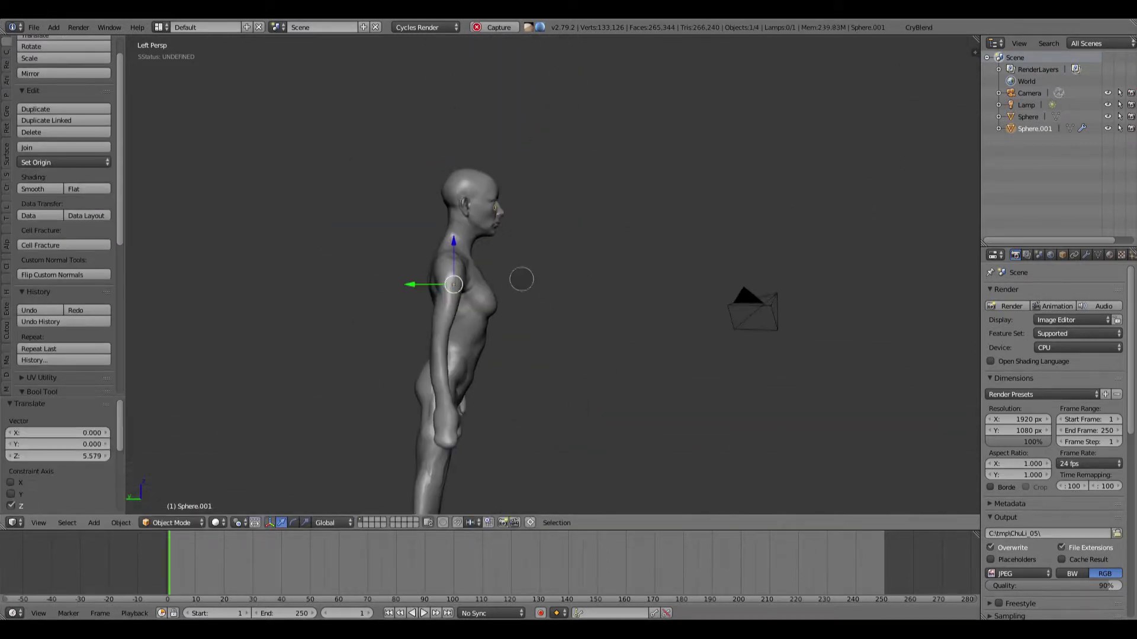
{"action": "scroll", "coordinate": [521, 282], "scroll_direction": "up", "scroll_amount": 6}
{"action": "key", "text": "g"}
{"action": "left_click", "coordinate": [530, 227]}
{"action": "mouse_move", "coordinate": [530, 227]}
{"action": "middle_mouse_down"}
{"action": "mouse_move", "coordinate": [365, 259]}
{"action": "mouse_move", "coordinate": [526, 221]}
{"action": "mouse_move", "coordinate": [441, 255]}
{"action": "mouse_move", "coordinate": [436, 136]}
{"action": "mouse_move", "coordinate": [571, 343]}
{"action": "mouse_move", "coordinate": [487, 203]}
{"action": "mouse_move", "coordinate": [290, 367]}
{"action": "mouse_move", "coordinate": [406, 279]}
{"action": "middle_mouse_up"}
{"action": "key", "text": "y"}
{"action": "left_click", "coordinate": [485, 217]}
{"action": "key", "text": "a"}
Select the body mesh again and return it to Sculpt Mode in front view
{"action": "scroll", "coordinate": [414, 296], "scroll_direction": "down", "scroll_amount": 3}
{"action": "right_click", "coordinate": [426, 314]}
{"action": "key", "text": "Tab"}
{"action": "left_click", "coordinate": [408, 185]}
{"action": "key", "text": "KP_1"}
{"action": "scroll", "coordinate": [341, 358], "scroll_direction": "down", "scroll_amount": 5}
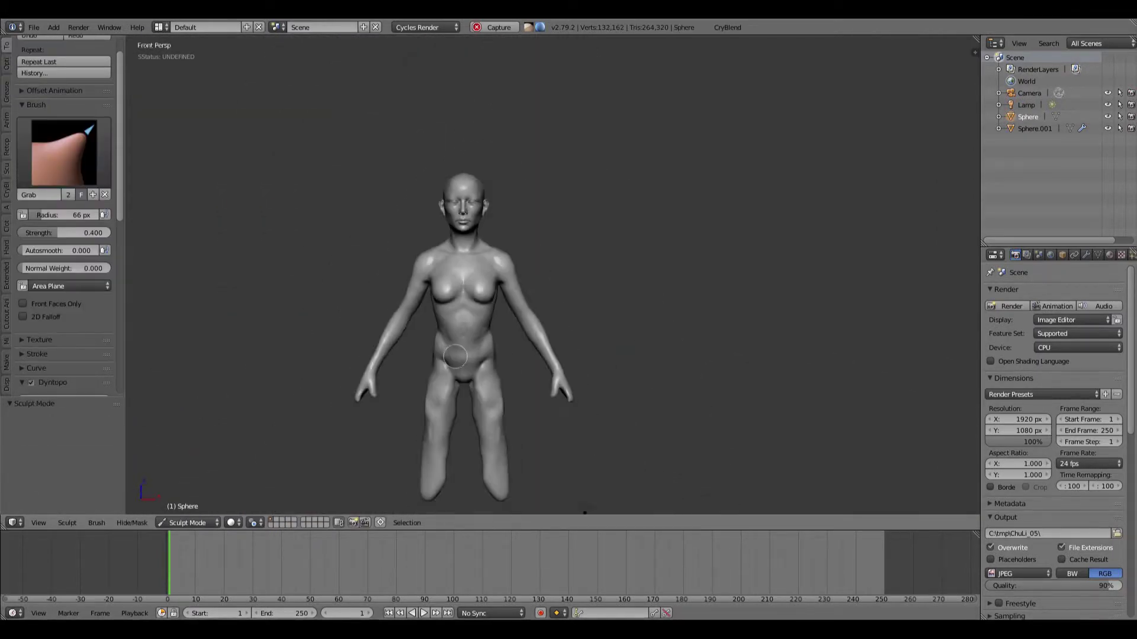
Lengthen the unfinished legs downward with the Snake Hook brush, starting with a 150 px radius
{"action": "middle_click_drag", "start_coordinate": [376, 395], "coordinate": [414, 289], "text": "shift"}
{"action": "scroll", "coordinate": [413, 289], "scroll_direction": "up", "scroll_amount": 3}
{"action": "left_click", "coordinate": [64, 153]}
{"action": "left_click", "coordinate": [91, 338]}
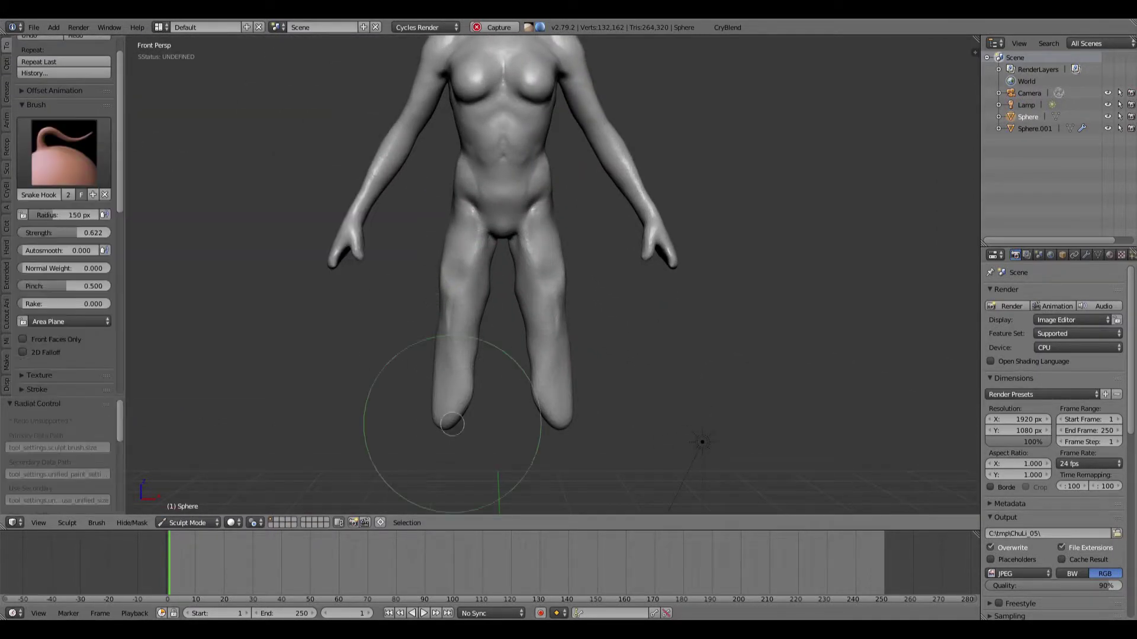
{"action": "mouse_move", "coordinate": [475, 513]}
{"action": "middle_mouse_down", "text": "shift"}
{"action": "mouse_move", "coordinate": [470, 393]}
{"action": "mouse_move", "coordinate": [493, 252]}
{"action": "middle_mouse_up", "text": "shift"}
{"action": "key", "text": "bracketleft"}
{"action": "key", "text": "bracketleft"}
{"action": "key", "text": "bracketleft"}
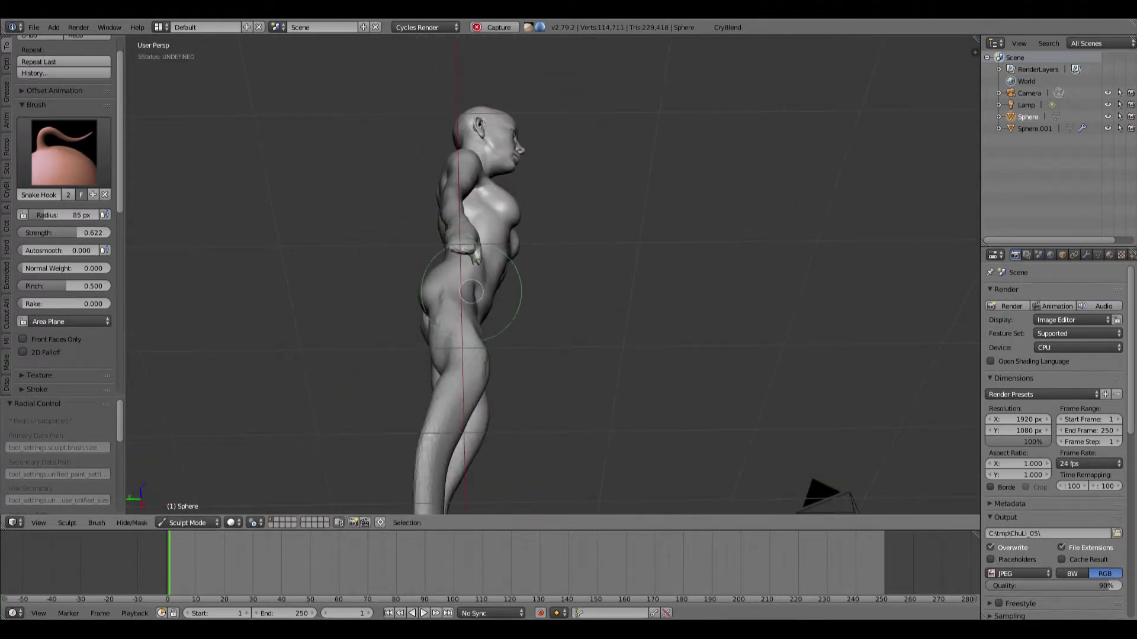
Shape the leg's side profile around the knee with the Snake Hook brush at an 85 px radius
{"action": "middle_click_drag", "start_coordinate": [471, 291], "coordinate": [474, 356], "text": "alt"}
{"action": "middle_click_drag", "start_coordinate": [468, 490], "coordinate": [462, 406], "text": "shift"}
{"action": "left_click_drag", "start_coordinate": [462, 406], "coordinate": [474, 409]}
{"action": "middle_click_drag", "start_coordinate": [442, 488], "coordinate": [465, 346], "text": "shift"}
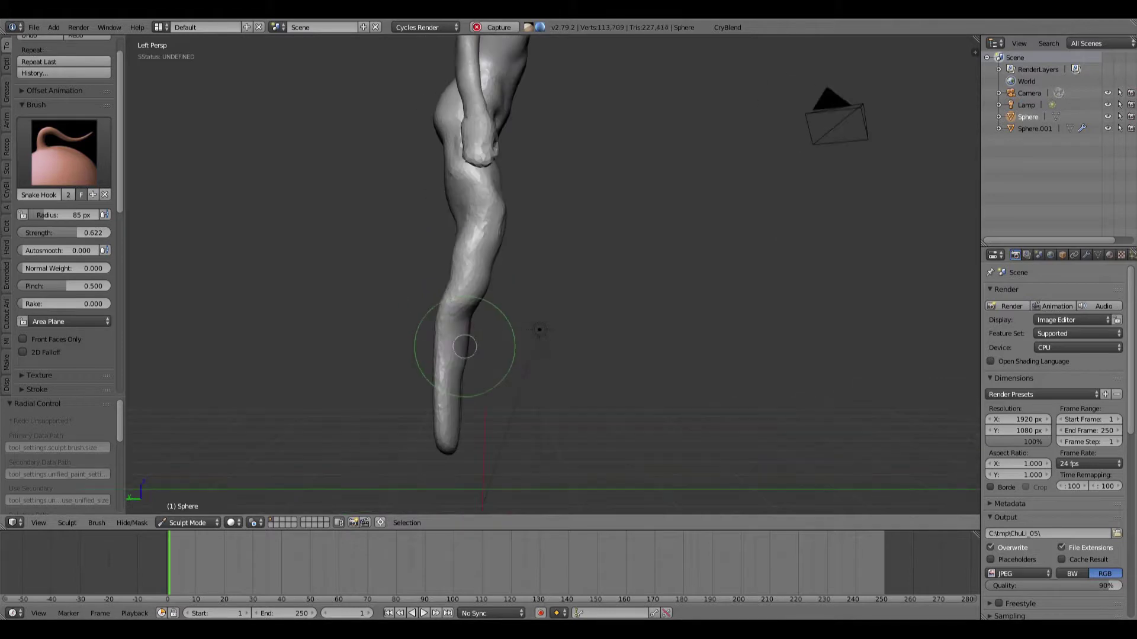
{"action": "mouse_move", "coordinate": [473, 441]}
{"action": "middle_mouse_down"}
{"action": "mouse_move", "coordinate": [408, 456]}
{"action": "mouse_move", "coordinate": [488, 448]}
{"action": "middle_mouse_up"}
{"action": "scroll", "coordinate": [482, 432], "scroll_direction": "up", "scroll_amount": 5}
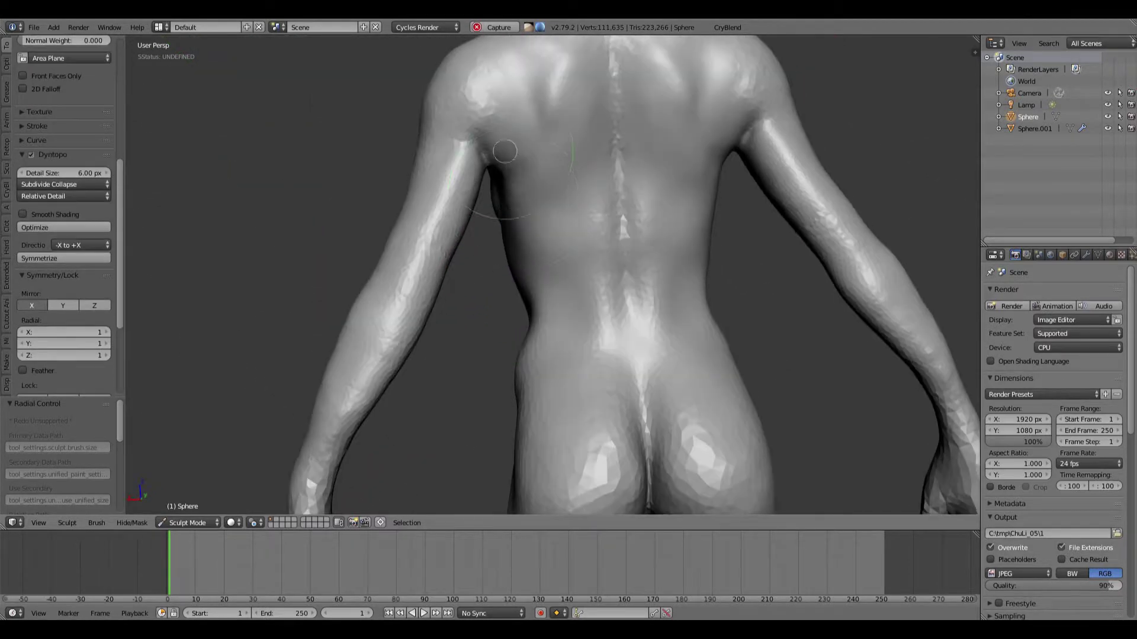
Thicken the forearm with the Inflate brush after adjusting its radius
{"action": "middle_click_drag", "start_coordinate": [504, 152], "coordinate": [510, 259]}
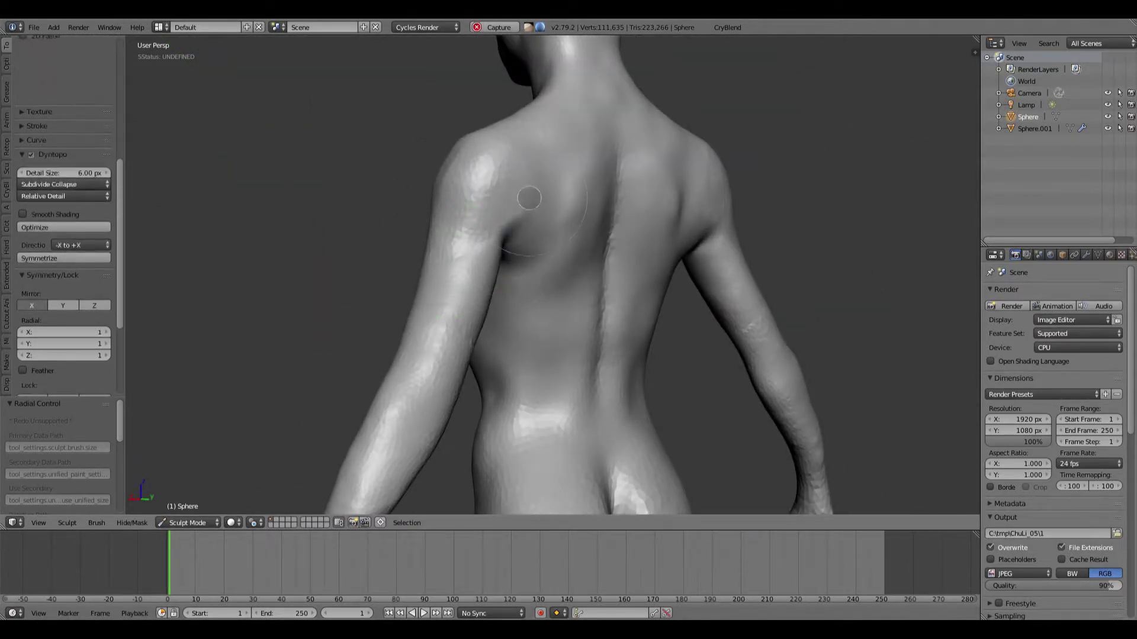
{"action": "middle_click_drag", "start_coordinate": [529, 197], "coordinate": [439, 296]}
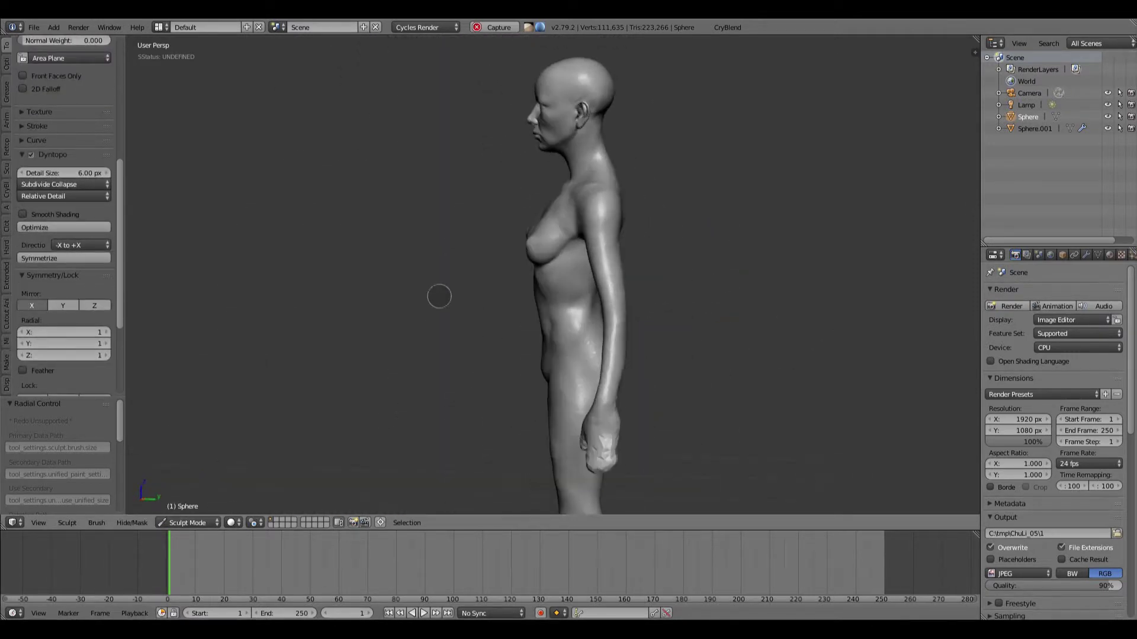
{"action": "scroll", "coordinate": [439, 296], "scroll_direction": "up", "scroll_amount": 3}
{"action": "key", "text": "f"}
{"action": "left_click", "coordinate": [703, 303]}
{"action": "mouse_move", "coordinate": [648, 337]}
{"action": "middle_mouse_down", "text": "shift"}
{"action": "mouse_move", "coordinate": [642, 290]}
{"action": "mouse_move", "coordinate": [654, 269]}
{"action": "middle_mouse_up", "text": "shift"}
{"action": "key", "text": "i"}
{"action": "key", "text": "f"}
{"action": "left_click", "coordinate": [619, 287]}
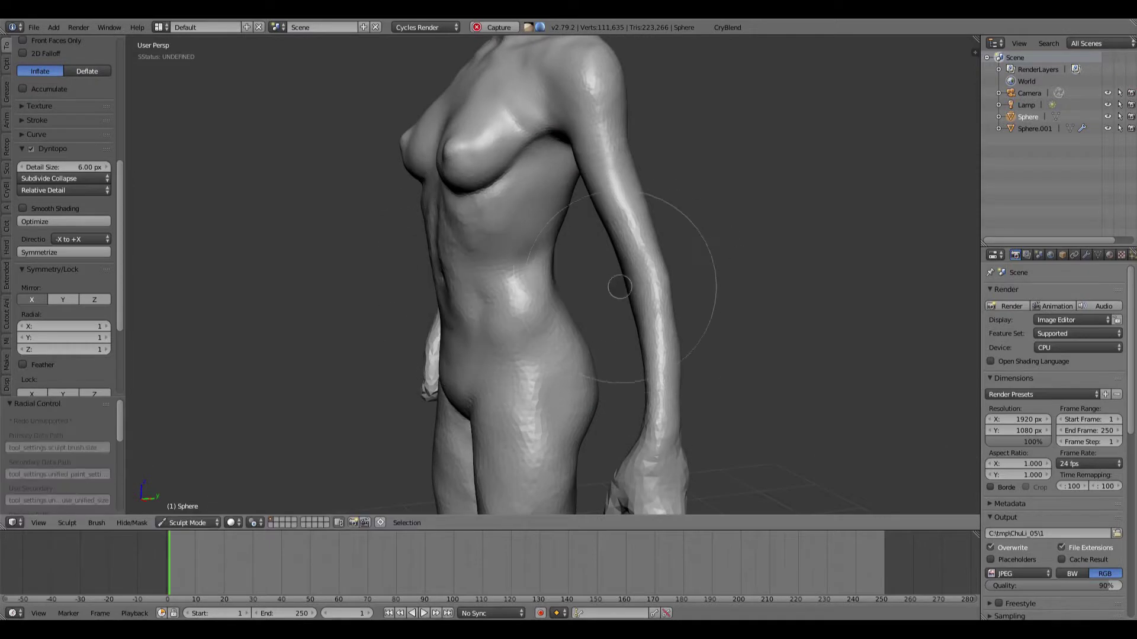
{"action": "key", "text": "f"}
{"action": "left_click_drag", "start_coordinate": [646, 354], "coordinate": [651, 400]}
{"action": "middle_click_drag", "start_coordinate": [629, 325], "coordinate": [641, 299]}
{"action": "key", "text": "f"}
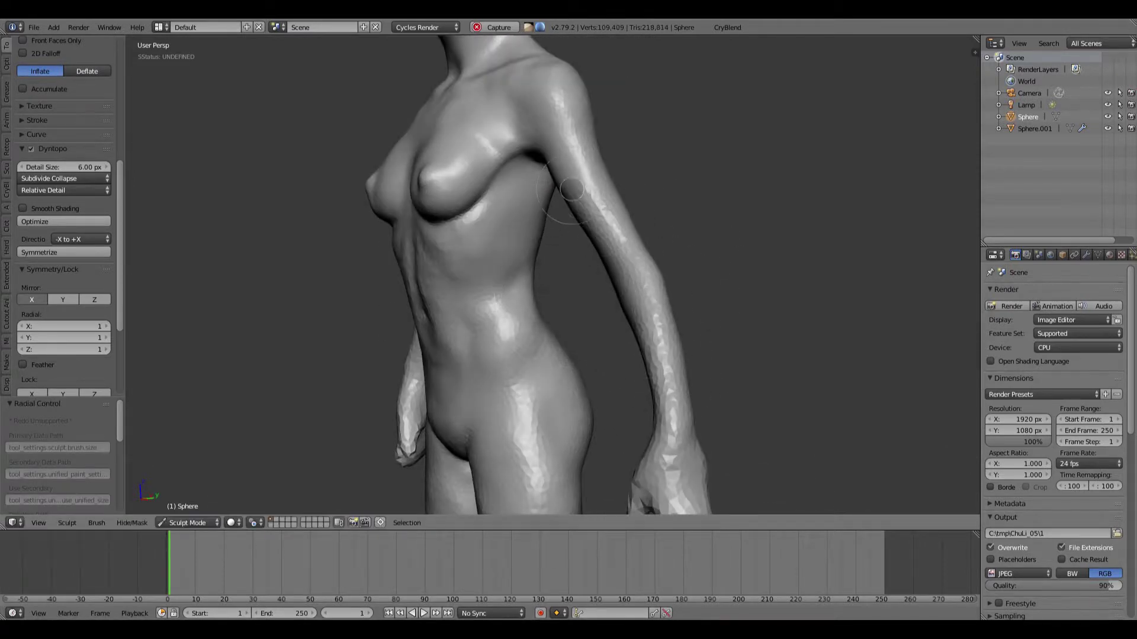
Reduce the brush radius and smooth the back of the elbow
{"action": "mouse_move", "coordinate": [571, 188]}
{"action": "middle_mouse_down"}
{"action": "mouse_move", "coordinate": [376, 256]}
{"action": "mouse_move", "coordinate": [612, 245]}
{"action": "middle_mouse_up"}
{"action": "key", "text": "f"}
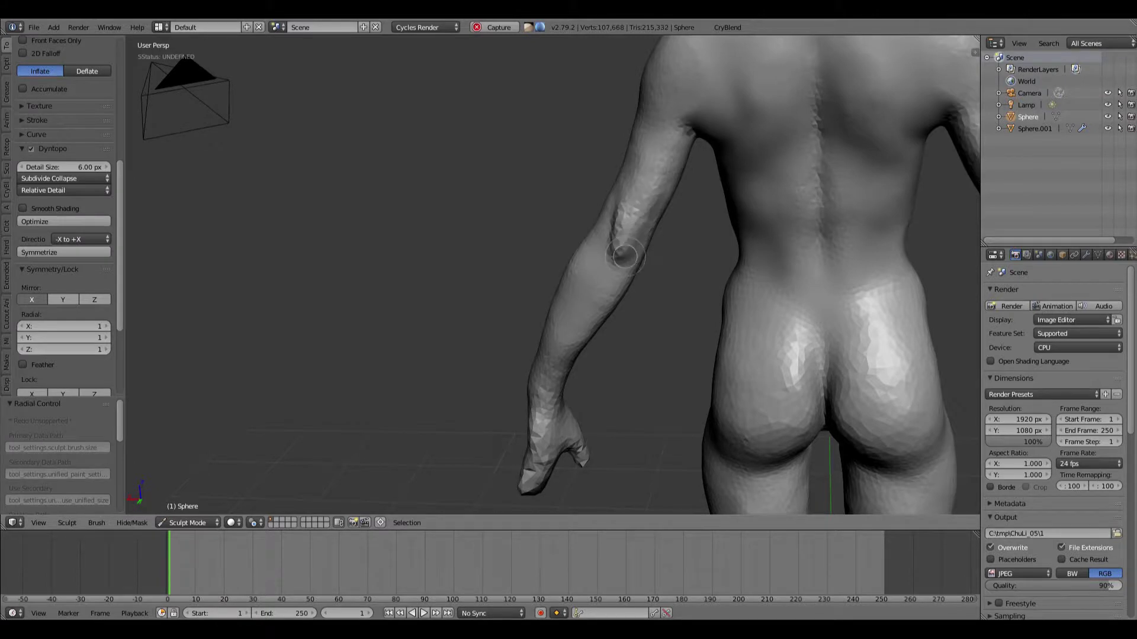
{"action": "left_click_drag", "start_coordinate": [625, 256], "coordinate": [616, 254], "text": "shift"}
{"action": "mouse_move", "coordinate": [664, 254]}
{"action": "middle_mouse_down"}
{"action": "mouse_move", "coordinate": [639, 233]}
{"action": "mouse_move", "coordinate": [663, 252]}
{"action": "middle_mouse_up"}
{"action": "mouse_move", "coordinate": [427, 264]}
{"action": "middle_mouse_down"}
{"action": "mouse_move", "coordinate": [611, 284]}
{"action": "mouse_move", "coordinate": [577, 402]}
{"action": "mouse_move", "coordinate": [576, 355]}
{"action": "mouse_move", "coordinate": [628, 285]}
{"action": "mouse_move", "coordinate": [620, 244]}
{"action": "mouse_move", "coordinate": [501, 246]}
{"action": "mouse_move", "coordinate": [574, 318]}
{"action": "mouse_move", "coordinate": [640, 172]}
{"action": "middle_mouse_up"}
{"action": "scroll", "coordinate": [586, 332], "scroll_direction": "up", "scroll_amount": 2}
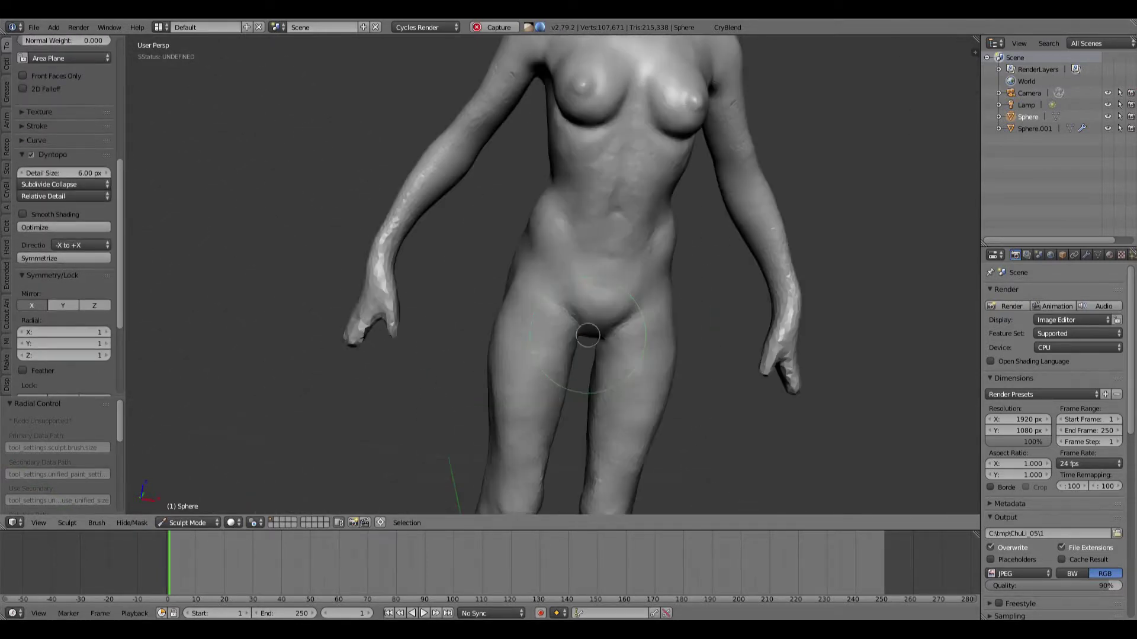
Smooth the side of the waist and build up the hip and lower abdomen with the Clay brush
{"action": "middle_click_drag", "start_coordinate": [473, 254], "coordinate": [522, 250]}
{"action": "left_click_drag", "start_coordinate": [515, 234], "coordinate": [520, 266], "text": "shift"}
{"action": "middle_click_drag", "start_coordinate": [520, 266], "coordinate": [505, 269]}
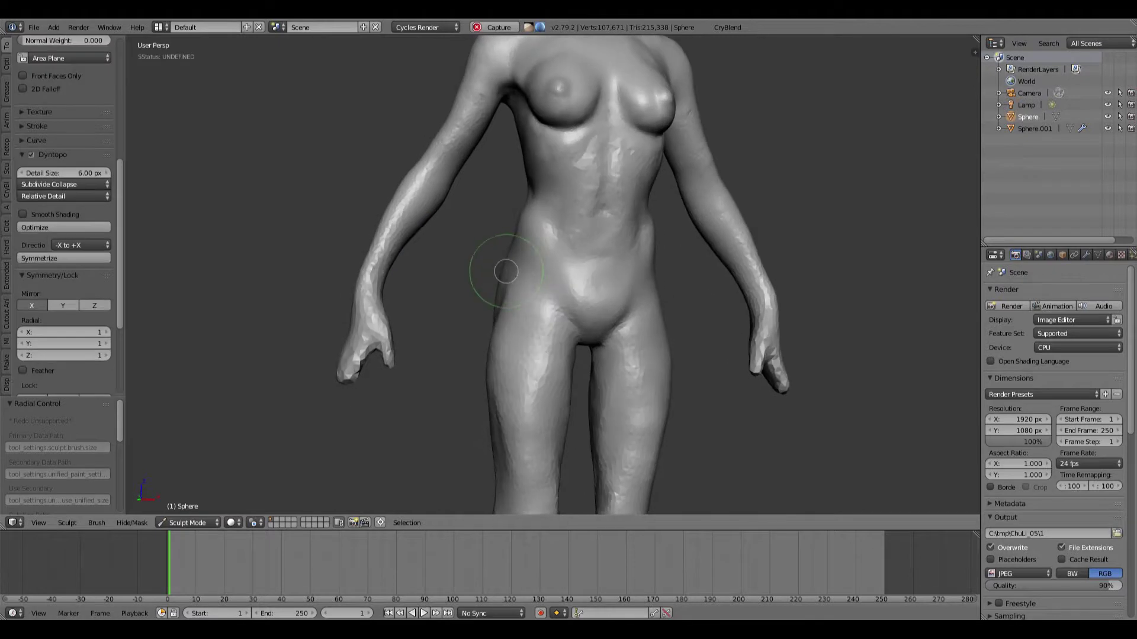
{"action": "key", "text": "c"}
{"action": "left_click_drag", "start_coordinate": [527, 225], "coordinate": [510, 267]}
{"action": "mouse_move", "coordinate": [510, 268]}
{"action": "middle_mouse_down"}
{"action": "mouse_move", "coordinate": [574, 269]}
{"action": "mouse_move", "coordinate": [474, 286]}
{"action": "mouse_move", "coordinate": [530, 288]}
{"action": "mouse_move", "coordinate": [542, 308]}
{"action": "middle_mouse_up"}
{"action": "left_click", "coordinate": [537, 274]}
{"action": "left_click_drag", "start_coordinate": [551, 317], "coordinate": [556, 323]}
{"action": "mouse_move", "coordinate": [555, 323]}
{"action": "middle_mouse_down"}
{"action": "mouse_move", "coordinate": [611, 318]}
{"action": "mouse_move", "coordinate": [553, 296]}
{"action": "mouse_move", "coordinate": [565, 332]}
{"action": "middle_mouse_up"}
Carve the fold between the thigh and the hip with the Crease brush
{"action": "key", "text": "shift+c"}
{"action": "left_click_drag", "start_coordinate": [566, 331], "coordinate": [546, 296]}
{"action": "middle_click_drag", "start_coordinate": [546, 296], "coordinate": [641, 318]}
{"action": "mouse_move", "coordinate": [563, 287]}
{"action": "middle_mouse_down"}
{"action": "mouse_move", "coordinate": [583, 304]}
{"action": "mouse_move", "coordinate": [566, 346]}
{"action": "mouse_move", "coordinate": [628, 352]}
{"action": "middle_mouse_up"}
Adjust the waist and lower back profile from the side with a resized Grab brush
{"action": "key", "text": "g"}
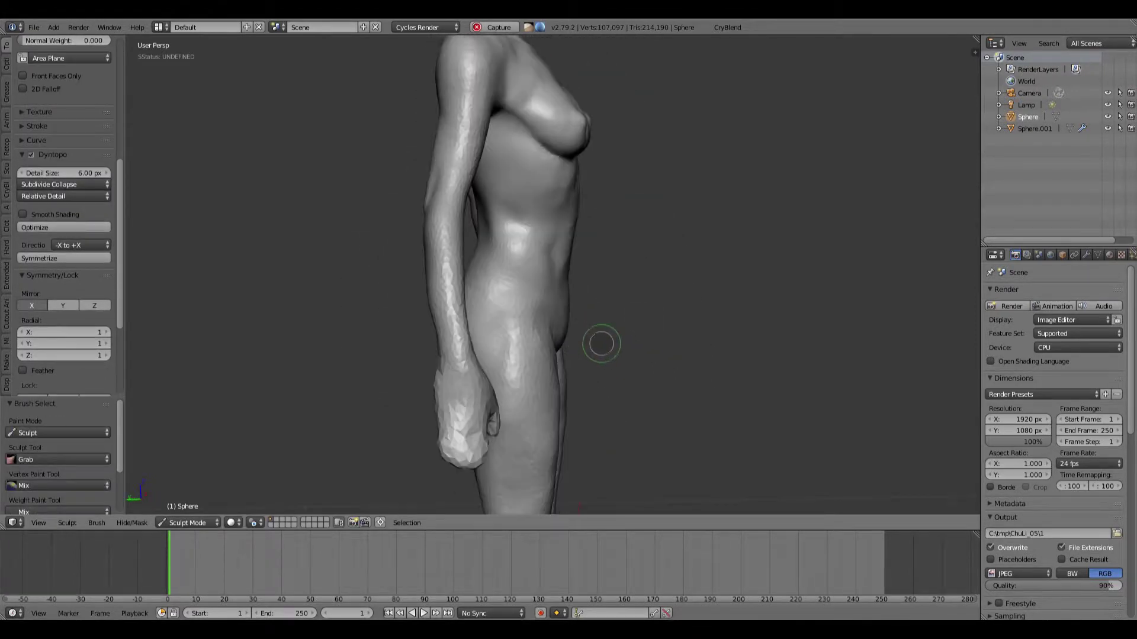
{"action": "key", "text": "f"}
{"action": "left_click", "coordinate": [635, 343]}
{"action": "mouse_move", "coordinate": [567, 304]}
{"action": "middle_mouse_down"}
{"action": "mouse_move", "coordinate": [558, 330]}
{"action": "mouse_move", "coordinate": [486, 293]}
{"action": "mouse_move", "coordinate": [382, 285]}
{"action": "mouse_move", "coordinate": [355, 308]}
{"action": "mouse_move", "coordinate": [370, 310]}
{"action": "middle_mouse_up"}
{"action": "key", "text": "f"}
{"action": "left_click", "coordinate": [452, 314]}
{"action": "key", "text": "f"}
{"action": "left_click", "coordinate": [474, 261]}
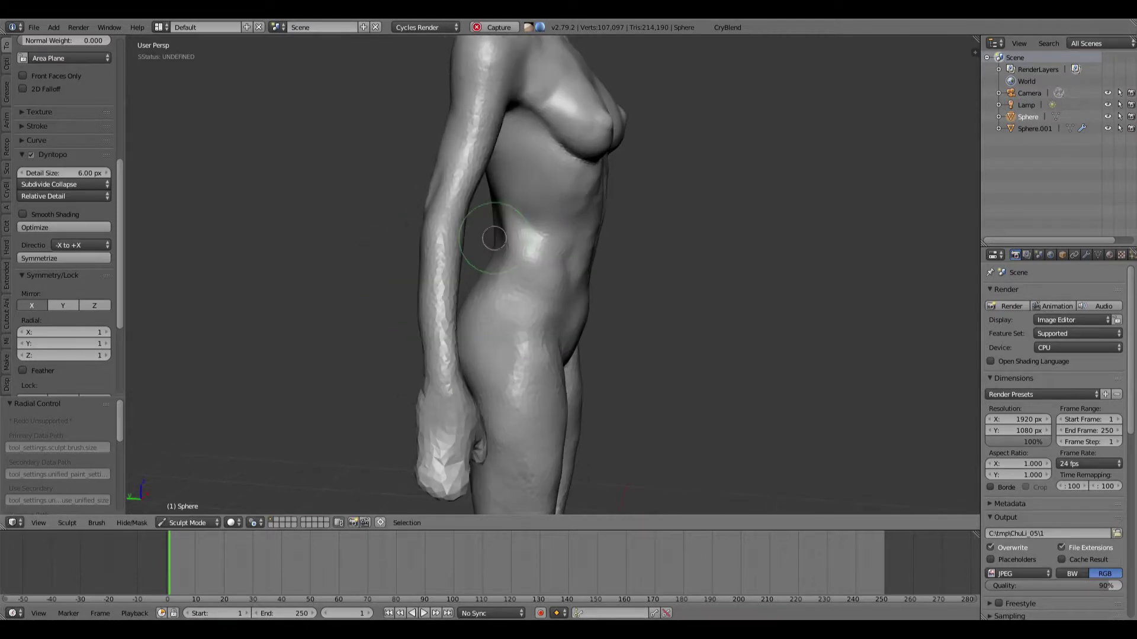
{"action": "mouse_move", "coordinate": [494, 238]}
{"action": "middle_mouse_down"}
{"action": "mouse_move", "coordinate": [474, 261]}
{"action": "mouse_move", "coordinate": [571, 322]}
{"action": "mouse_move", "coordinate": [471, 329]}
{"action": "mouse_move", "coordinate": [563, 290]}
{"action": "middle_mouse_up"}
Choose the Clay brush and smooth the lower back above the hip
{"action": "key", "text": "c"}
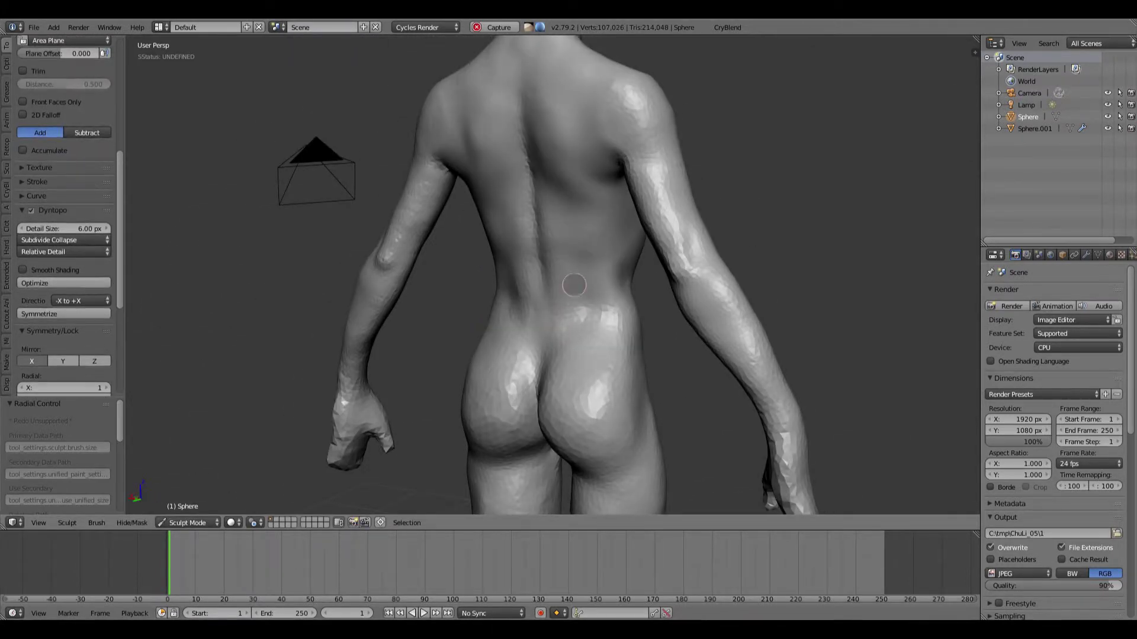
{"action": "left_click_drag", "start_coordinate": [590, 269], "coordinate": [601, 290], "text": "shift"}
{"action": "middle_click_drag", "start_coordinate": [648, 274], "coordinate": [624, 259]}
{"action": "left_click_drag", "start_coordinate": [624, 259], "coordinate": [611, 279], "text": "shift"}
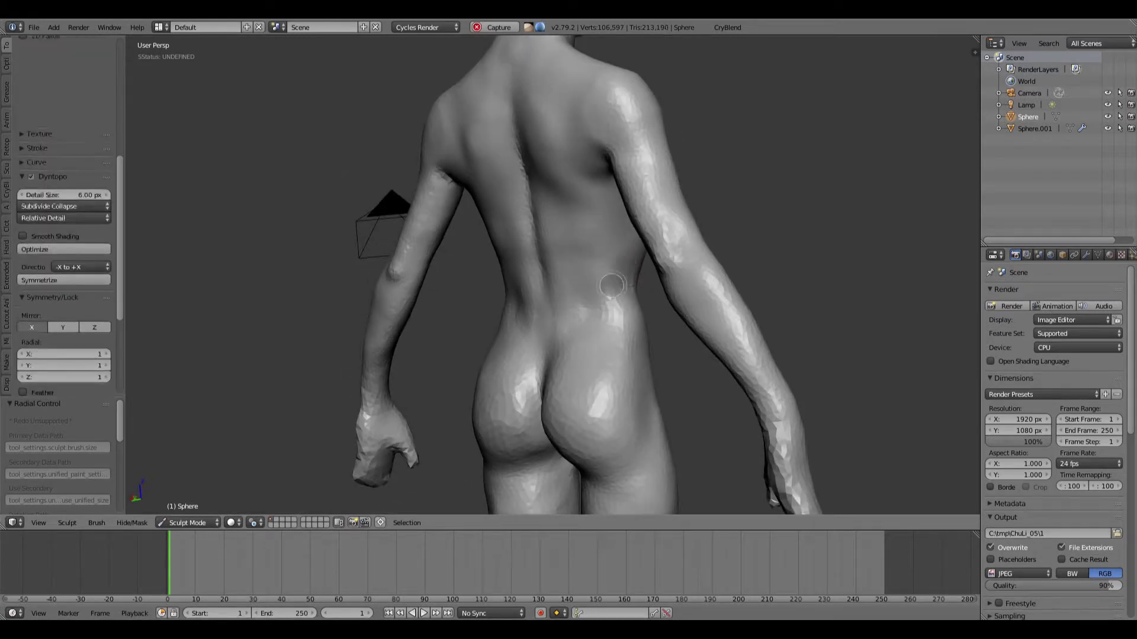
Examine the torso and overall body proportions from the back, side and front
{"action": "middle_click_drag", "start_coordinate": [498, 319], "coordinate": [401, 329]}
{"action": "mouse_move", "coordinate": [687, 296]}
{"action": "middle_mouse_down"}
{"action": "mouse_move", "coordinate": [584, 285]}
{"action": "mouse_move", "coordinate": [637, 350]}
{"action": "middle_mouse_up"}
{"action": "middle_click_drag", "start_coordinate": [595, 243], "coordinate": [561, 203]}
{"action": "mouse_move", "coordinate": [572, 332]}
{"action": "middle_mouse_down"}
{"action": "mouse_move", "coordinate": [633, 374]}
{"action": "mouse_move", "coordinate": [584, 330]}
{"action": "middle_mouse_up"}
{"action": "scroll", "coordinate": [584, 330], "scroll_direction": "down", "scroll_amount": 4}
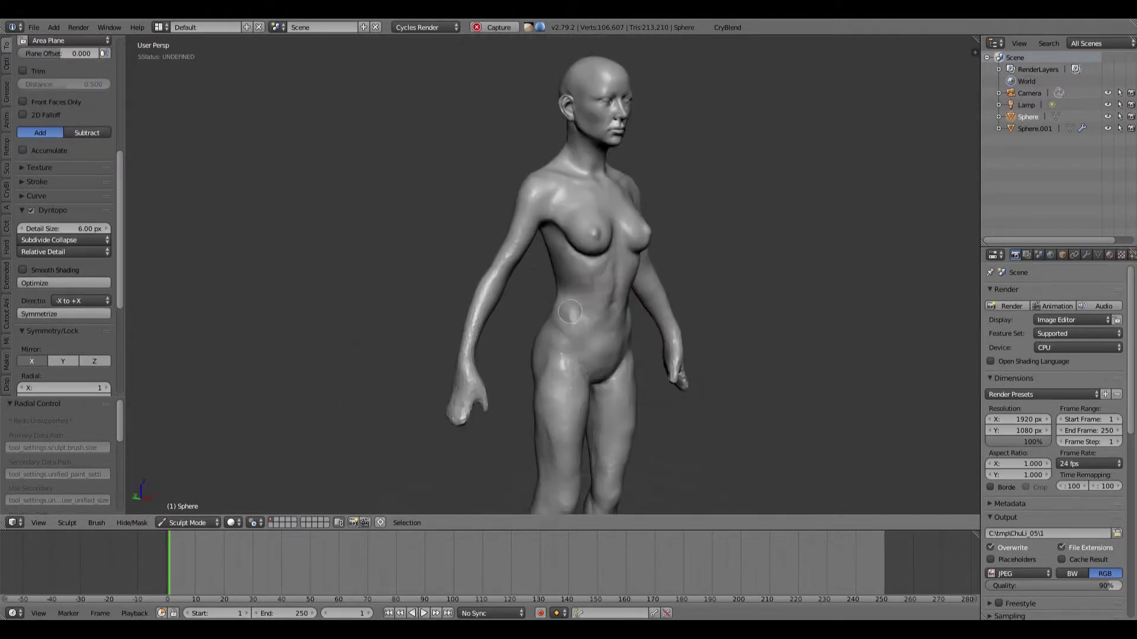
{"action": "middle_click_drag", "start_coordinate": [646, 307], "coordinate": [575, 312]}
{"action": "scroll", "coordinate": [648, 328], "scroll_direction": "up", "scroll_amount": 2}
{"action": "scroll", "coordinate": [649, 324], "scroll_direction": "down", "scroll_amount": 3}
{"action": "scroll", "coordinate": [649, 324], "scroll_direction": "up", "scroll_amount": 1}
{"action": "mouse_move", "coordinate": [650, 324]}
{"action": "middle_mouse_down"}
{"action": "mouse_move", "coordinate": [661, 310]}
{"action": "mouse_move", "coordinate": [641, 314]}
{"action": "mouse_move", "coordinate": [656, 305]}
{"action": "middle_mouse_up"}
Refine the shoulder and upper arm silhouette from the front with a resized Grab brush
{"action": "key", "text": "g"}
{"action": "key", "text": "f"}
{"action": "left_click", "coordinate": [531, 238]}
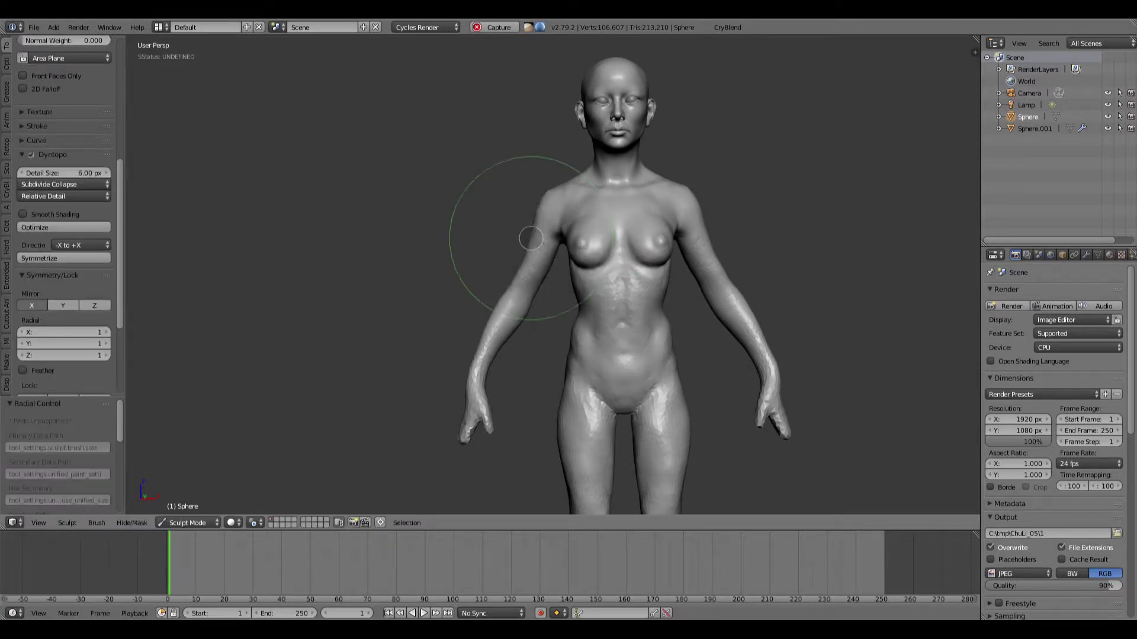
{"action": "mouse_move", "coordinate": [536, 241]}
{"action": "middle_mouse_down"}
{"action": "mouse_move", "coordinate": [570, 250]}
{"action": "mouse_move", "coordinate": [564, 228]}
{"action": "middle_mouse_up"}
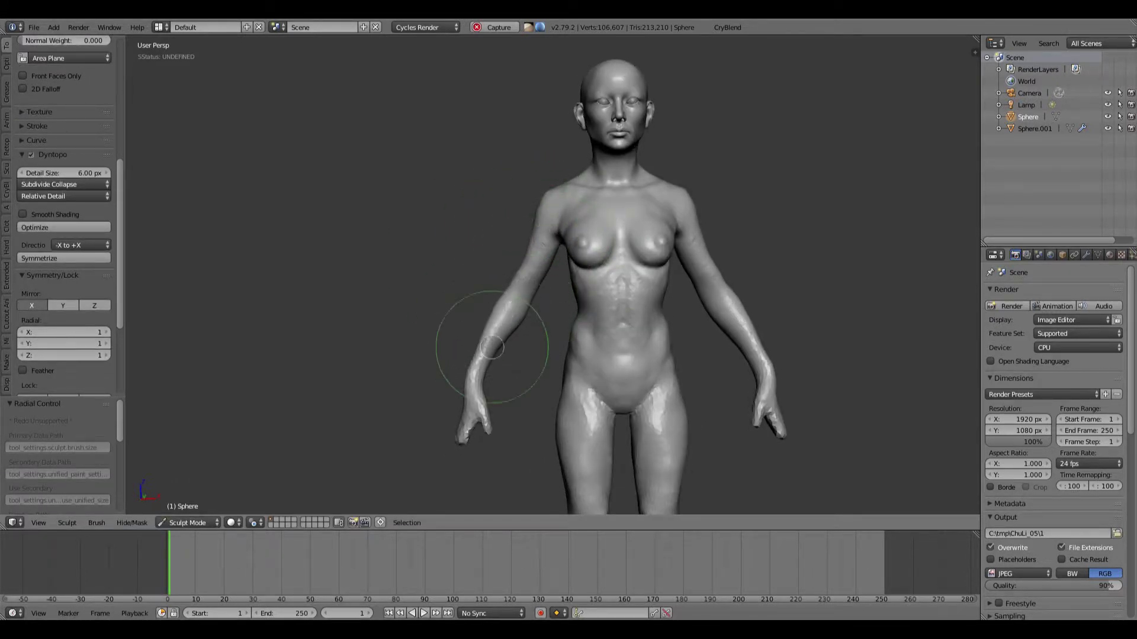
Leave Sculpt Mode for Object Mode and view the figure from the front
{"action": "scroll", "coordinate": [521, 325], "scroll_direction": "down", "scroll_amount": 3}
{"action": "scroll", "coordinate": [587, 310], "scroll_direction": "up", "scroll_amount": 2}
{"action": "middle_click_drag", "start_coordinate": [578, 428], "coordinate": [578, 272], "text": "shift"}
{"action": "key", "text": "Tab"}
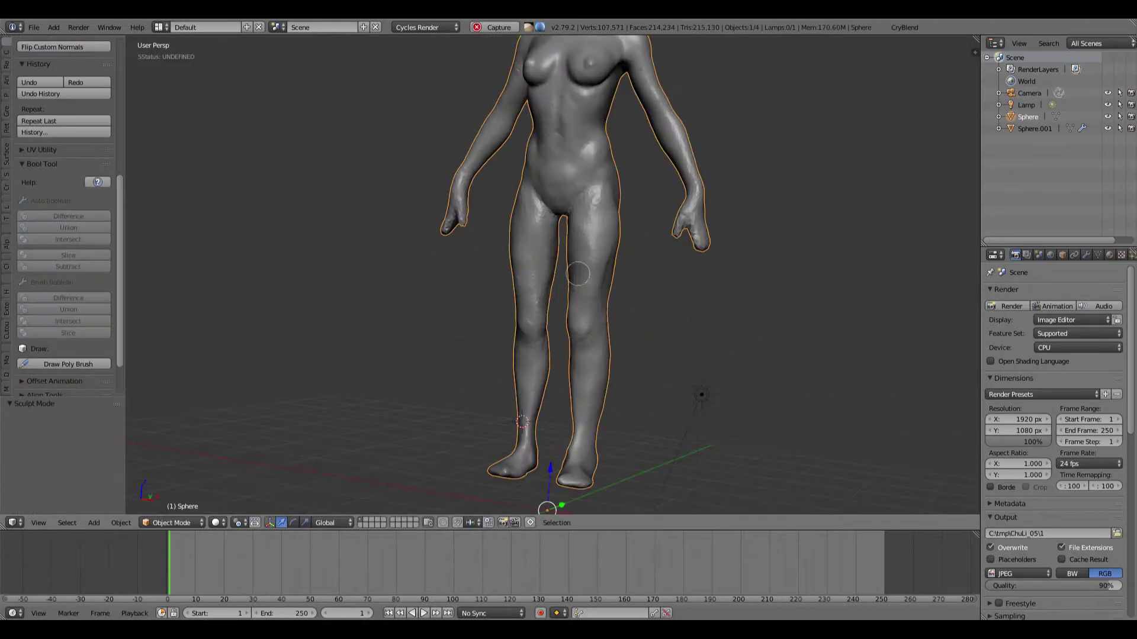
{"action": "key", "text": "KP_1"}
{"action": "scroll", "coordinate": [649, 239], "scroll_direction": "down", "scroll_amount": 2}
{"action": "key", "text": "g"}
{"action": "key", "text": "z"}
{"action": "left_click", "coordinate": [663, 267]}
{"action": "key", "text": "a"}
{"action": "middle_click_drag", "start_coordinate": [611, 222], "coordinate": [592, 226]}
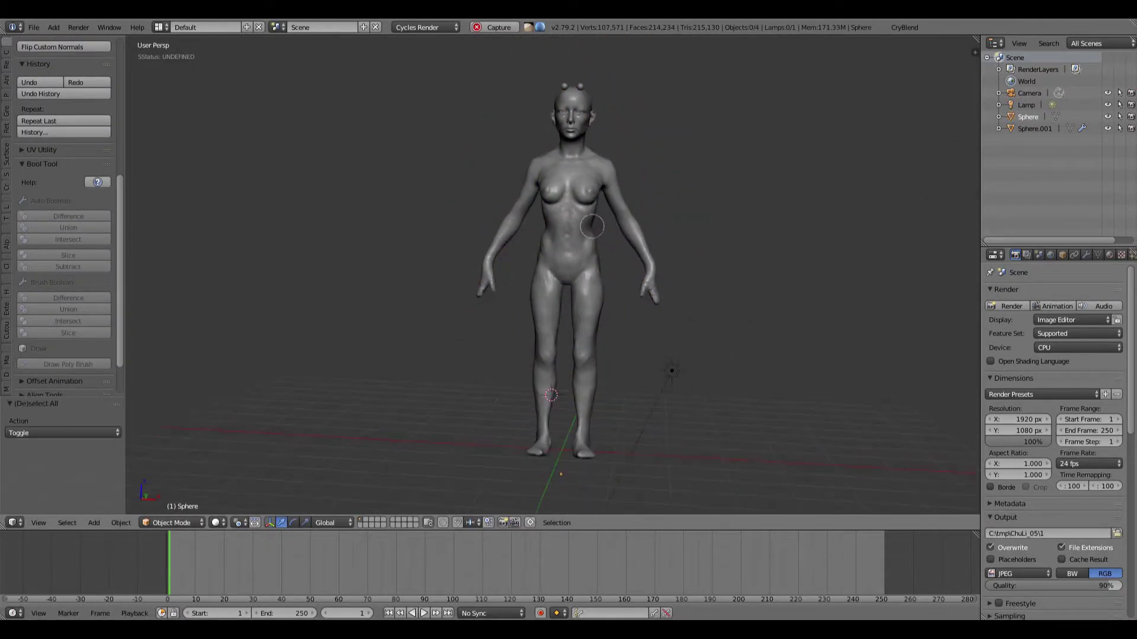
{"action": "key", "text": "ctrl+z"}
{"action": "key", "text": "ctrl+z"}
Select the body and eyes together and move them vertically along Z, aligning the feet with the grid in front view
{"action": "right_click", "coordinate": [580, 85], "text": "shift"}
{"action": "key", "text": "g"}
{"action": "key", "text": "z"}
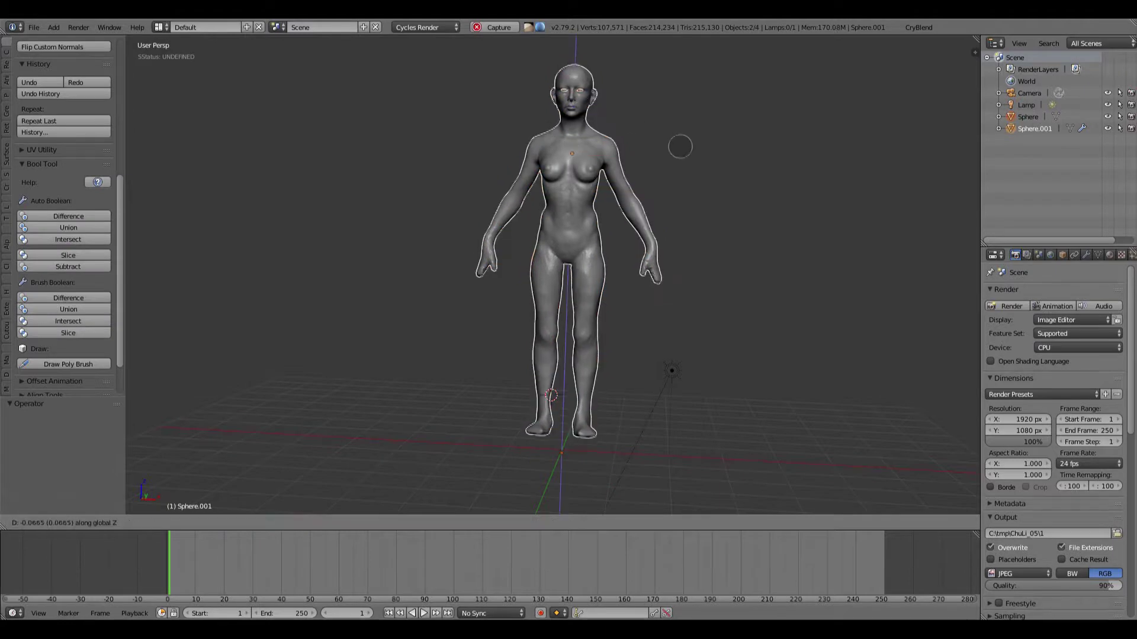
{"action": "left_click", "coordinate": [686, 176]}
{"action": "key", "text": "KP_1"}
{"action": "key", "text": "g"}
{"action": "key", "text": "z"}
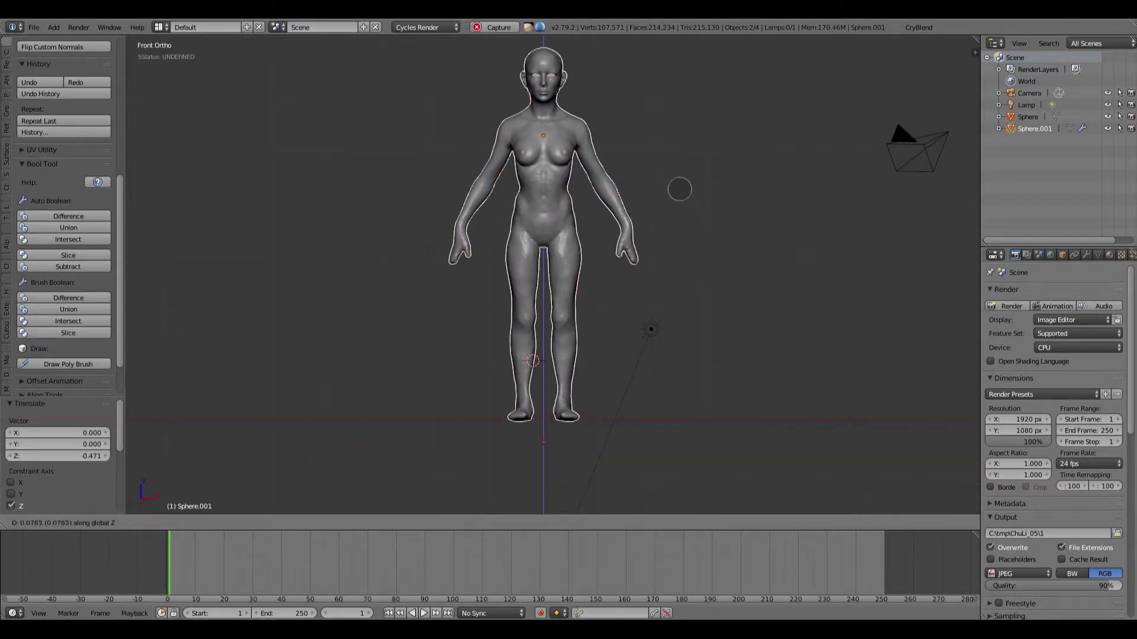
{"action": "left_click", "coordinate": [681, 188]}
{"action": "key", "text": "a"}
Return to Sculpt Mode and refine the waist and hip silhouette from the front with a resized Grab brush
{"action": "middle_click_drag", "start_coordinate": [605, 171], "coordinate": [615, 200], "text": "shift"}
{"action": "key", "text": "Tab"}
{"action": "left_click", "coordinate": [573, 231]}
{"action": "scroll", "coordinate": [566, 264], "scroll_direction": "up", "scroll_amount": 4}
{"action": "key", "text": "g"}
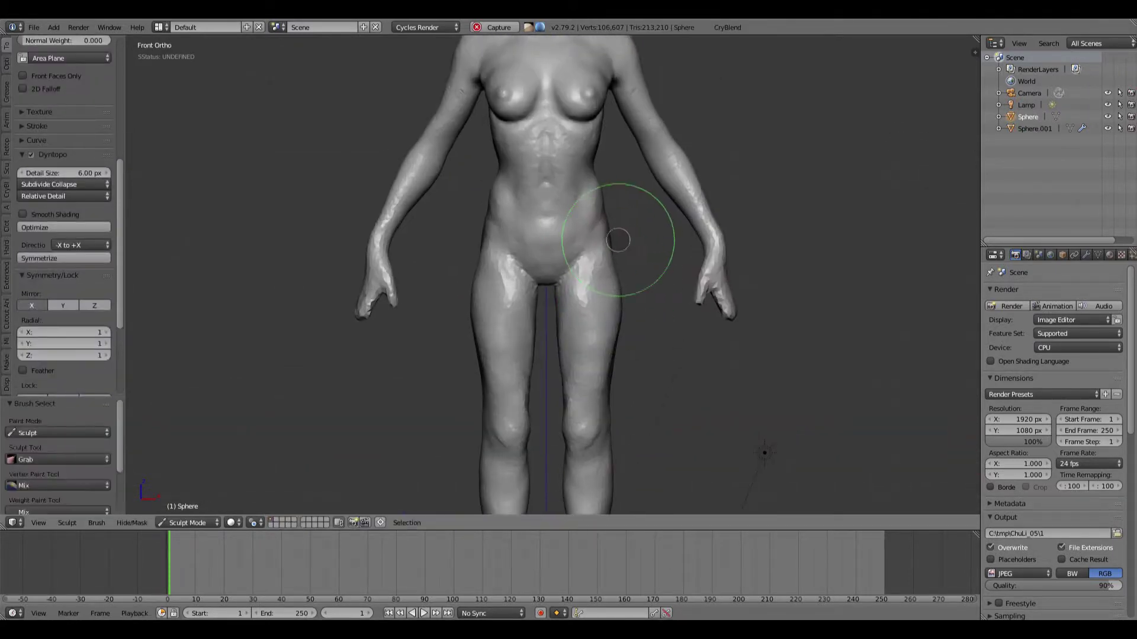
{"action": "key", "text": "f"}
{"action": "left_click", "coordinate": [657, 255]}
{"action": "middle_click_drag", "start_coordinate": [614, 347], "coordinate": [626, 424], "text": "shift"}
{"action": "key", "text": "f"}
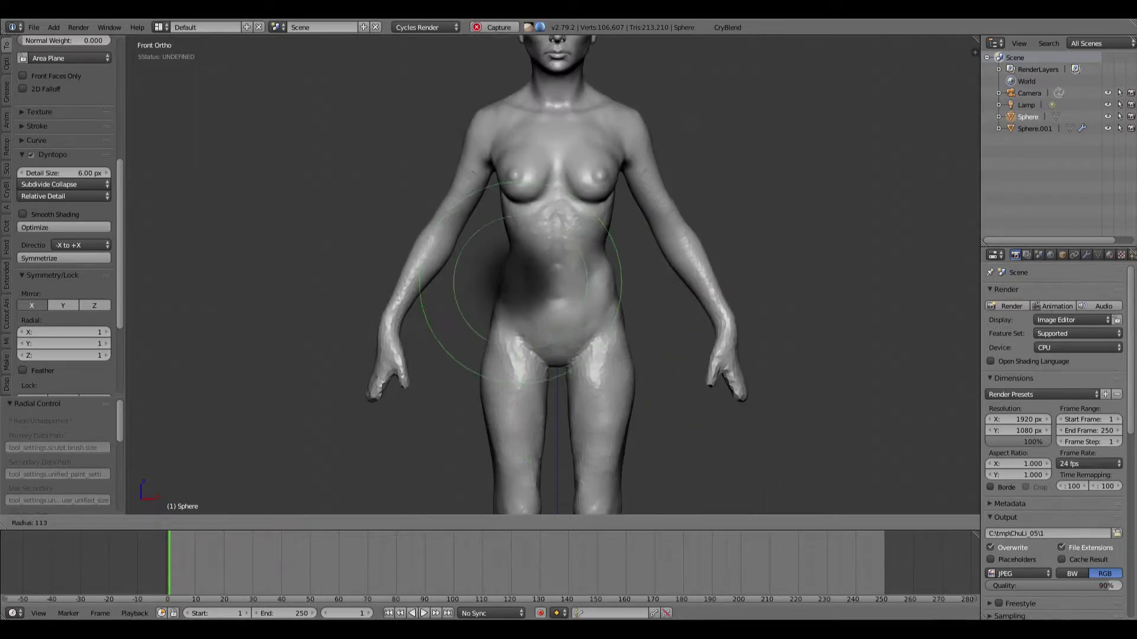
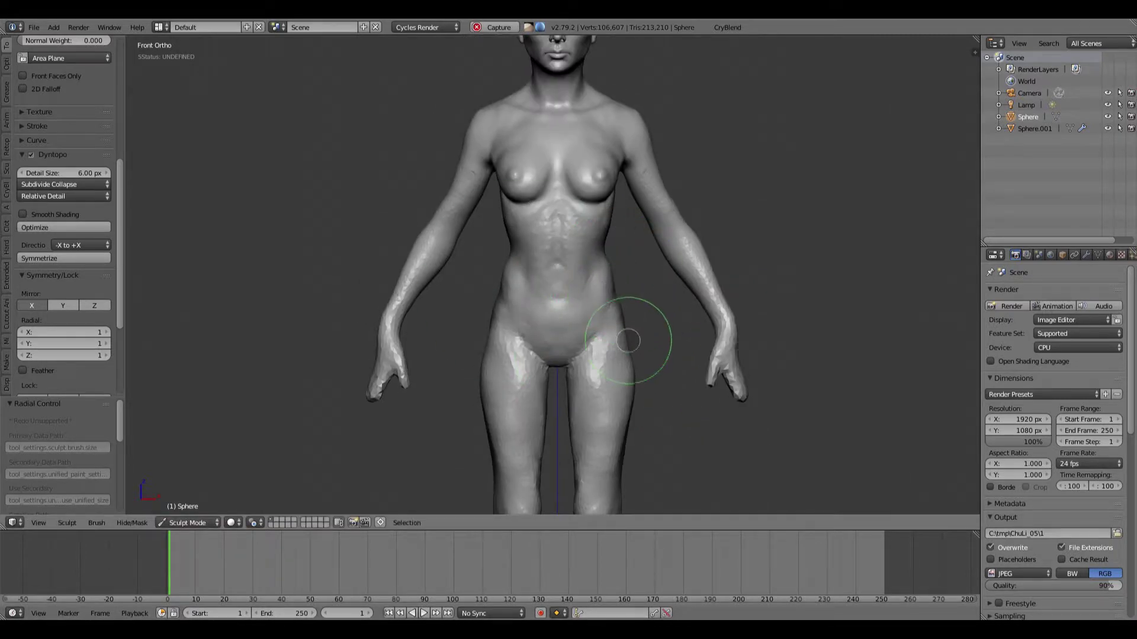
{"action": "scroll", "coordinate": [624, 452], "scroll_direction": "down", "scroll_amount": 5}
{"action": "key", "text": "KP_5"}
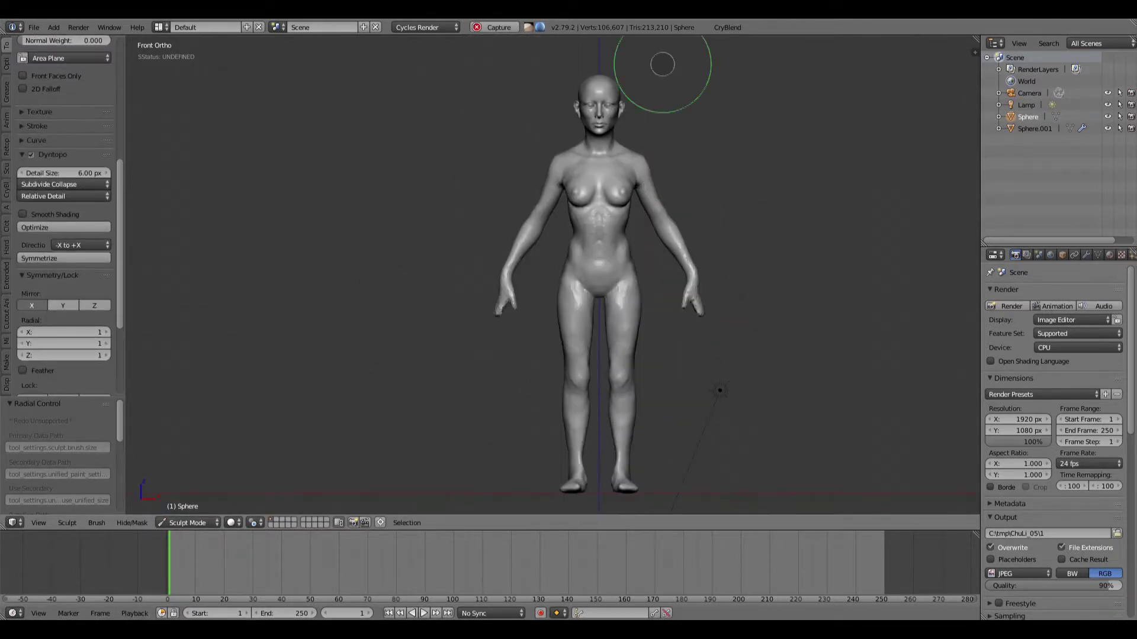
Choose the Clay brush and build up volume along the outer elbow and forearm
{"action": "scroll", "coordinate": [678, 320], "scroll_direction": "up", "scroll_amount": 3}
{"action": "mouse_move", "coordinate": [654, 271]}
{"action": "middle_mouse_down"}
{"action": "mouse_move", "coordinate": [817, 258]}
{"action": "mouse_move", "coordinate": [665, 266]}
{"action": "mouse_move", "coordinate": [452, 312]}
{"action": "mouse_move", "coordinate": [749, 254]}
{"action": "mouse_move", "coordinate": [565, 357]}
{"action": "middle_mouse_up"}
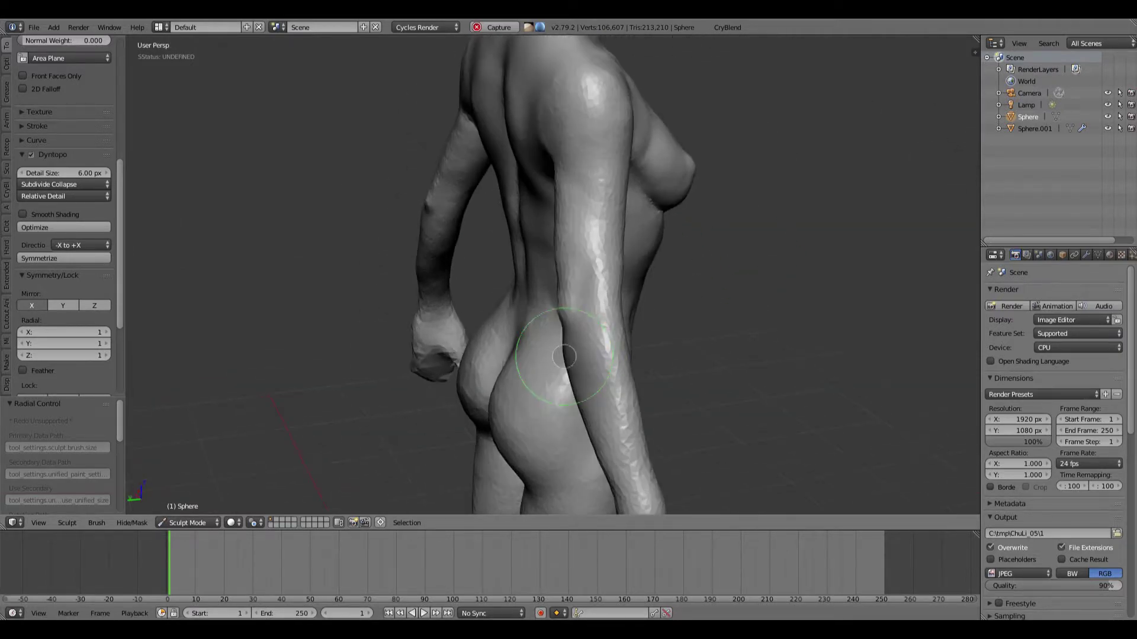
{"action": "middle_click_drag", "start_coordinate": [591, 443], "coordinate": [545, 391]}
{"action": "key", "text": "f"}
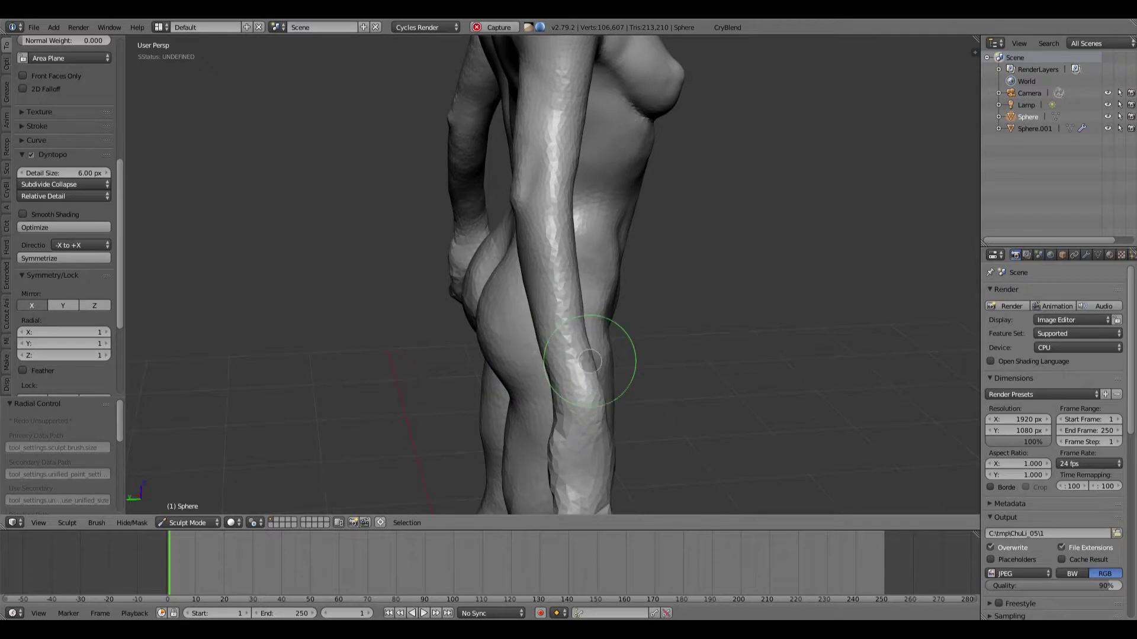
{"action": "key", "text": "c"}
{"action": "mouse_move", "coordinate": [572, 270]}
{"action": "middle_mouse_down"}
{"action": "mouse_move", "coordinate": [563, 284]}
{"action": "mouse_move", "coordinate": [523, 290]}
{"action": "mouse_move", "coordinate": [533, 289]}
{"action": "middle_mouse_up"}
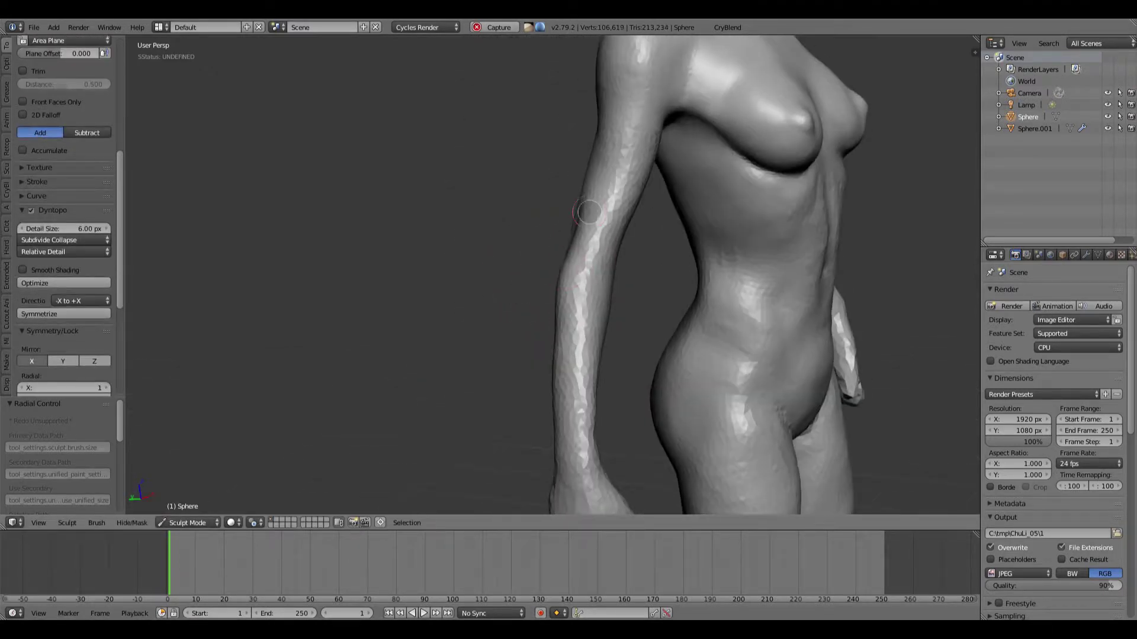
{"action": "left_click_drag", "start_coordinate": [589, 208], "coordinate": [595, 254]}
{"action": "middle_click_drag", "start_coordinate": [615, 313], "coordinate": [596, 318]}
{"action": "middle_click_drag", "start_coordinate": [573, 275], "coordinate": [531, 249]}
{"action": "middle_click_drag", "start_coordinate": [552, 292], "coordinate": [560, 279]}
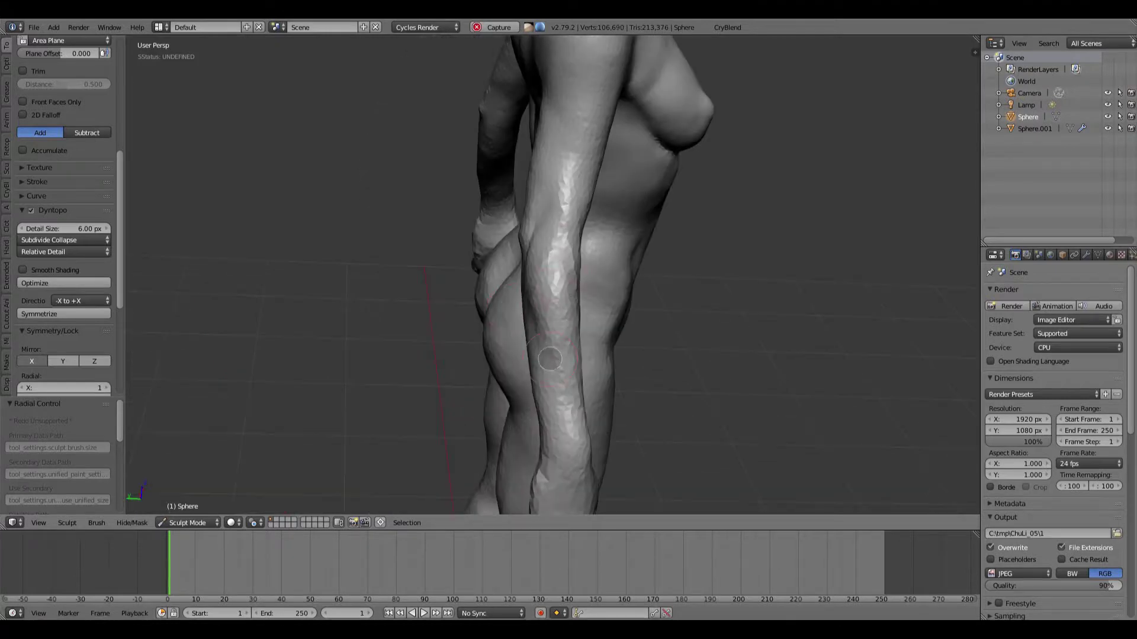
{"action": "left_click_drag", "start_coordinate": [552, 442], "coordinate": [547, 466]}
Smooth the lower forearm and carve the clay surface inward around the wrist
{"action": "mouse_move", "coordinate": [547, 466]}
{"action": "middle_mouse_down"}
{"action": "mouse_move", "coordinate": [557, 357]}
{"action": "mouse_move", "coordinate": [583, 349]}
{"action": "middle_mouse_up"}
{"action": "left_click_drag", "start_coordinate": [583, 350], "coordinate": [591, 361], "text": "shift"}
{"action": "mouse_move", "coordinate": [592, 362]}
{"action": "middle_mouse_down"}
{"action": "mouse_move", "coordinate": [502, 264]}
{"action": "mouse_move", "coordinate": [610, 319]}
{"action": "middle_mouse_up"}
{"action": "scroll", "coordinate": [609, 311], "scroll_direction": "up", "scroll_amount": 3}
{"action": "mouse_move", "coordinate": [610, 365]}
{"action": "left_mouse_down", "text": "ctrl"}
{"action": "mouse_move", "coordinate": [610, 332]}
{"action": "mouse_move", "coordinate": [614, 386]}
{"action": "left_mouse_up", "text": "ctrl"}
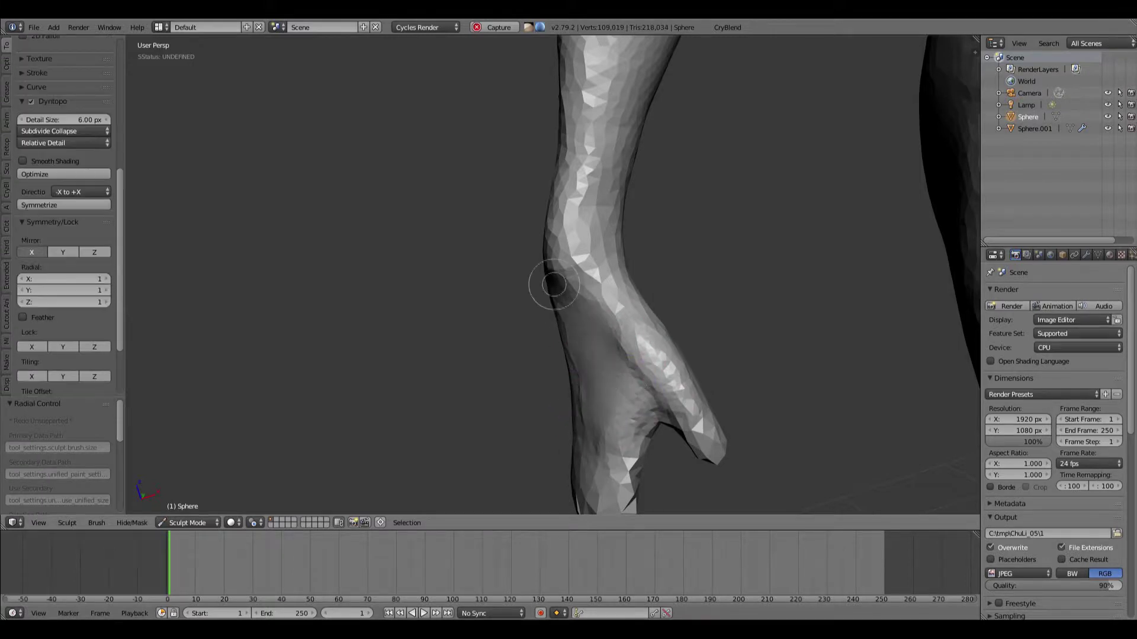
Add Clay strokes around the elbow joint and upper forearm, and smooth the transitions
{"action": "scroll", "coordinate": [554, 285], "scroll_direction": "down", "scroll_amount": 4}
{"action": "scroll", "coordinate": [528, 265], "scroll_direction": "up", "scroll_amount": 1}
{"action": "scroll", "coordinate": [558, 342], "scroll_direction": "down", "scroll_amount": 2}
{"action": "middle_click_drag", "start_coordinate": [527, 264], "coordinate": [560, 255], "text": "shift"}
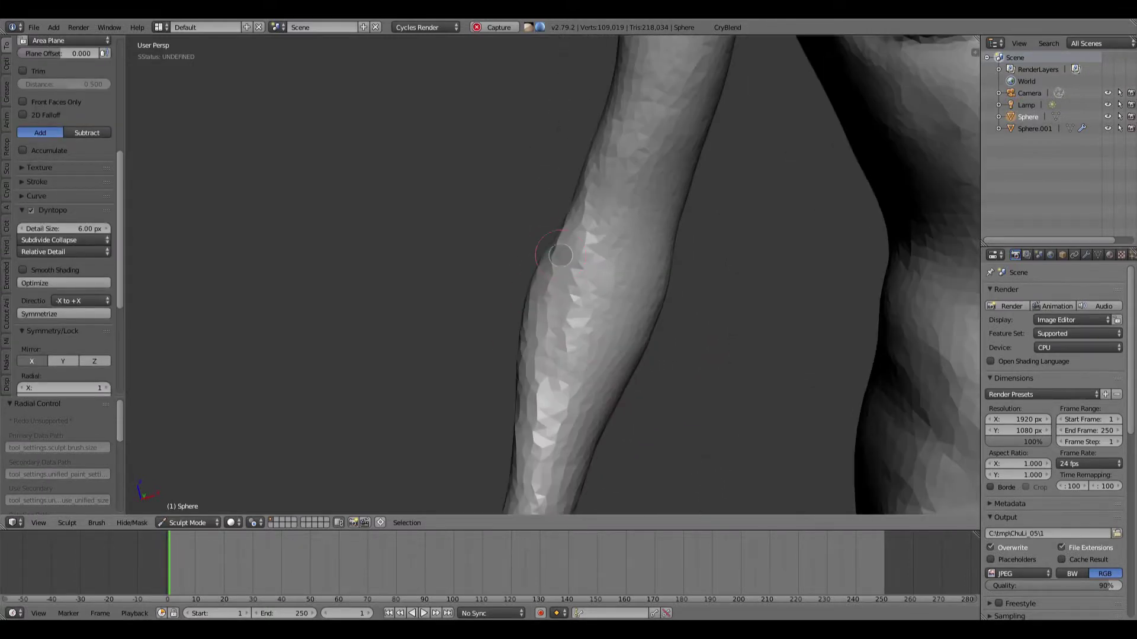
{"action": "left_click_drag", "start_coordinate": [616, 275], "coordinate": [600, 194]}
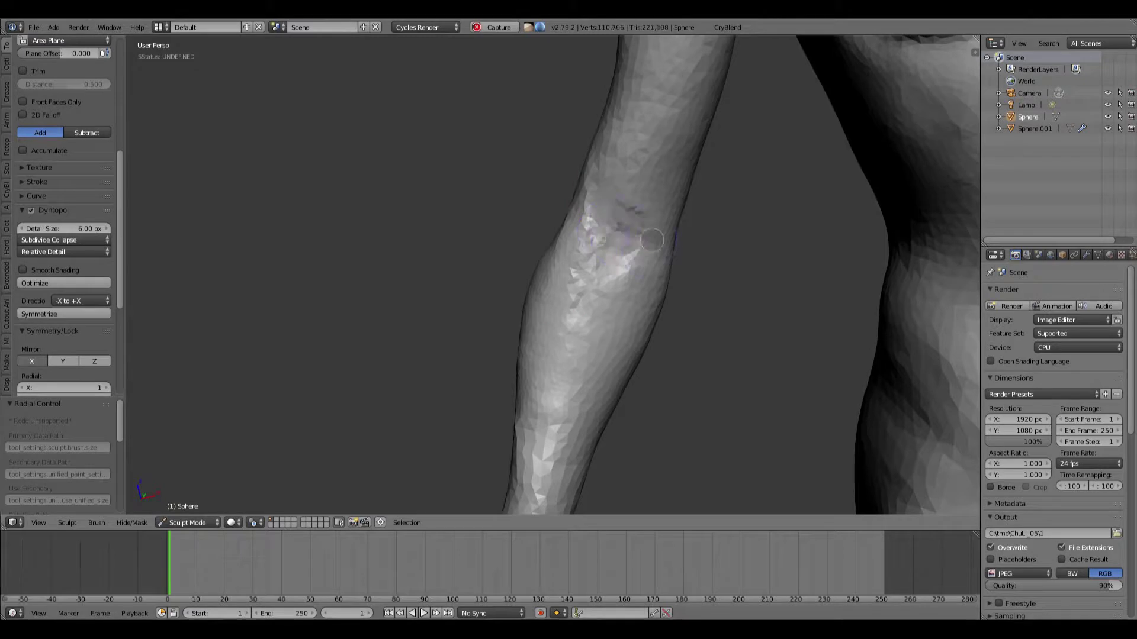
{"action": "middle_click_drag", "start_coordinate": [634, 260], "coordinate": [629, 307]}
{"action": "left_click_drag", "start_coordinate": [629, 307], "coordinate": [633, 278], "text": "shift"}
{"action": "middle_click_drag", "start_coordinate": [598, 248], "coordinate": [592, 335], "text": "shift"}
{"action": "left_click_drag", "start_coordinate": [598, 332], "coordinate": [586, 337], "text": "shift"}
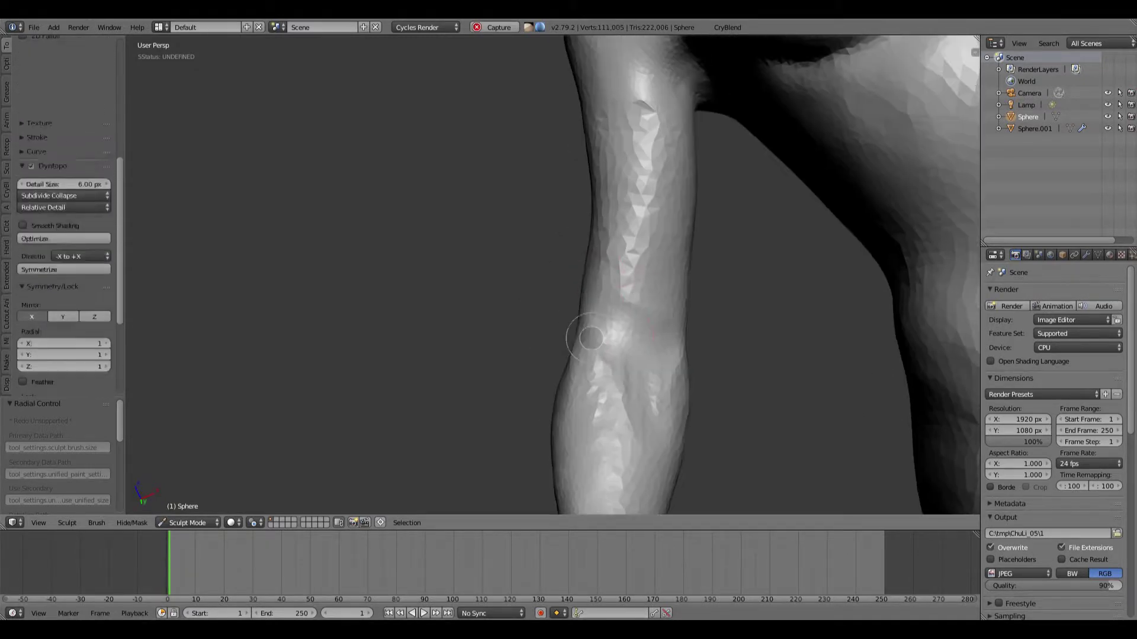
Add a small amount of clay at the front of the arm and smooth from the upper arm down to the forearm
{"action": "scroll", "coordinate": [589, 332], "scroll_direction": "down", "scroll_amount": 5}
{"action": "scroll", "coordinate": [603, 287], "scroll_direction": "down", "scroll_amount": 4}
{"action": "middle_click_drag", "start_coordinate": [563, 168], "coordinate": [578, 246]}
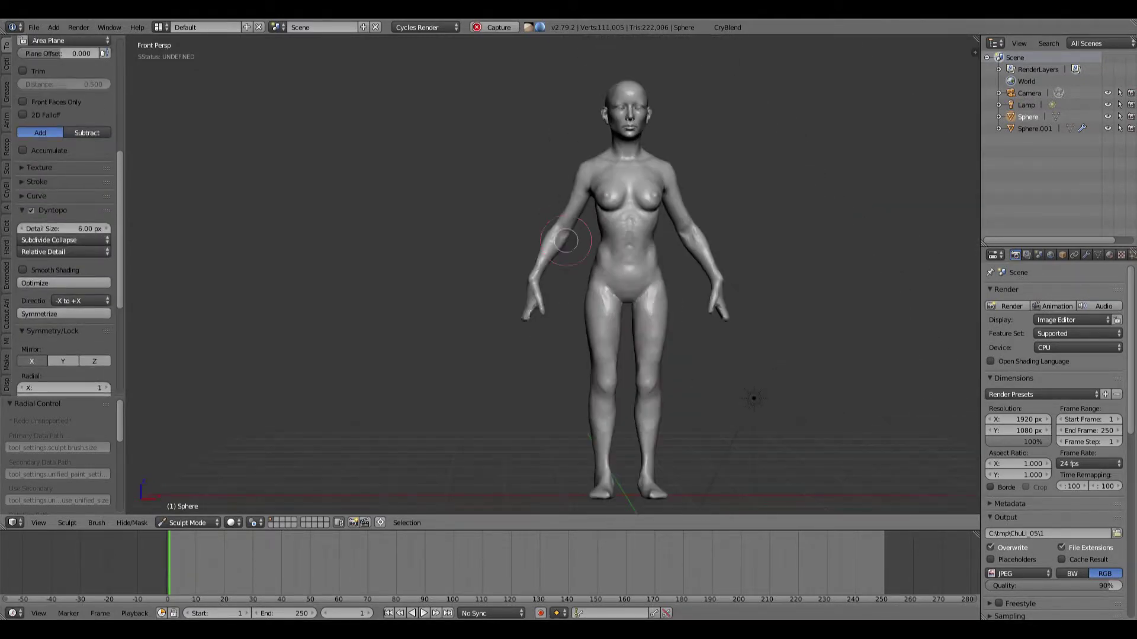
{"action": "scroll", "coordinate": [566, 219], "scroll_direction": "up", "scroll_amount": 5}
{"action": "left_click_drag", "start_coordinate": [557, 204], "coordinate": [560, 192]}
{"action": "scroll", "coordinate": [560, 192], "scroll_direction": "up", "scroll_amount": 3}
{"action": "middle_click_drag", "start_coordinate": [542, 228], "coordinate": [548, 204]}
{"action": "left_click_drag", "start_coordinate": [595, 148], "coordinate": [554, 186], "text": "shift"}
{"action": "middle_click_drag", "start_coordinate": [554, 187], "coordinate": [545, 181]}
{"action": "left_click_drag", "start_coordinate": [545, 182], "coordinate": [510, 307], "text": "shift"}
Build up the forearm muscle with Clay strokes running down toward the wrist
{"action": "middle_click_drag", "start_coordinate": [512, 370], "coordinate": [510, 337]}
{"action": "left_click_drag", "start_coordinate": [510, 337], "coordinate": [488, 394]}
{"action": "middle_click_drag", "start_coordinate": [489, 395], "coordinate": [477, 370]}
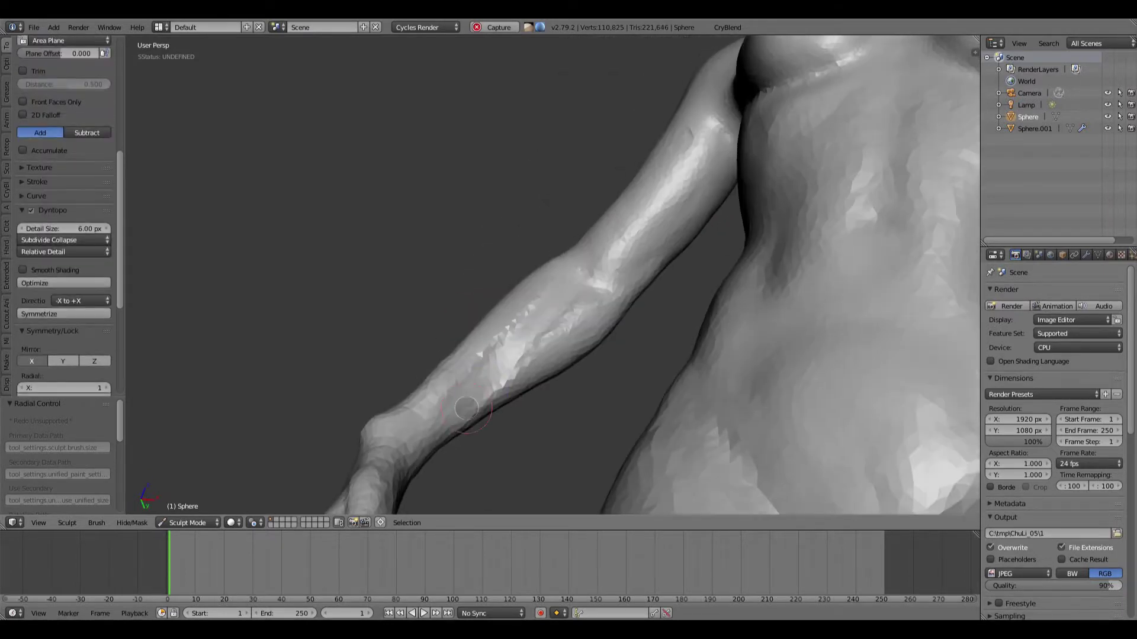
{"action": "left_click_drag", "start_coordinate": [467, 415], "coordinate": [451, 435]}
{"action": "mouse_move", "coordinate": [452, 435]}
{"action": "middle_mouse_down"}
{"action": "mouse_move", "coordinate": [402, 373]}
{"action": "mouse_move", "coordinate": [409, 313]}
{"action": "middle_mouse_up"}
{"action": "left_click_drag", "start_coordinate": [435, 418], "coordinate": [420, 434]}
{"action": "left_click_drag", "start_coordinate": [437, 471], "coordinate": [468, 480]}
Add Clay strokes to the underside of the forearm and near the elbow
{"action": "middle_click_drag", "start_coordinate": [514, 462], "coordinate": [503, 391]}
{"action": "left_click_drag", "start_coordinate": [497, 394], "coordinate": [517, 405]}
{"action": "left_click_drag", "start_coordinate": [594, 421], "coordinate": [604, 422]}
{"action": "middle_click_drag", "start_coordinate": [604, 421], "coordinate": [618, 424]}
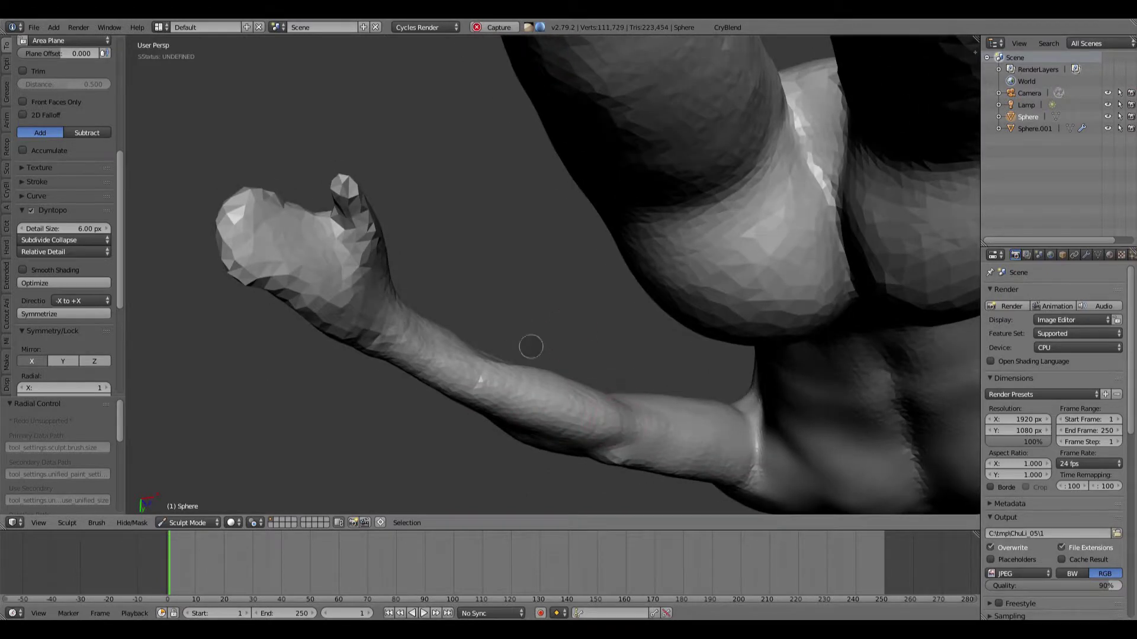
Smooth the elbow and the inner and outer contours of the forearm
{"action": "middle_click_drag", "start_coordinate": [531, 347], "coordinate": [519, 211]}
{"action": "left_click_drag", "start_coordinate": [520, 210], "coordinate": [527, 274], "text": "shift"}
{"action": "middle_click_drag", "start_coordinate": [530, 249], "coordinate": [537, 253]}
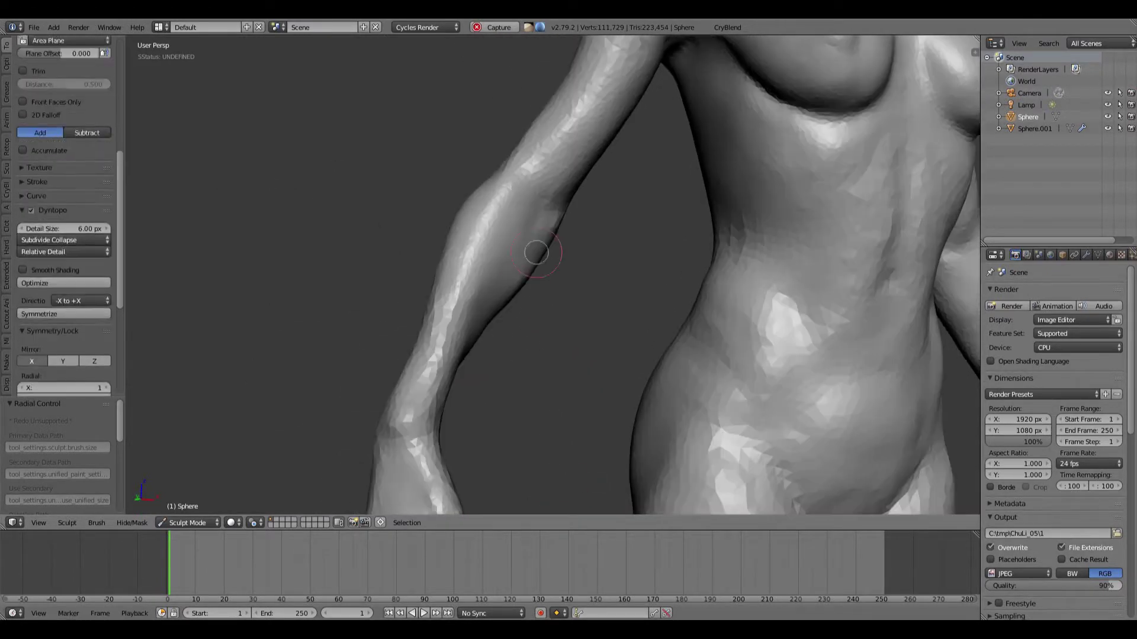
{"action": "left_click_drag", "start_coordinate": [536, 253], "coordinate": [521, 270], "text": "shift"}
{"action": "scroll", "coordinate": [521, 261], "scroll_direction": "down", "scroll_amount": 1}
{"action": "mouse_move", "coordinate": [453, 207]}
{"action": "left_mouse_down", "text": "shift"}
{"action": "mouse_move", "coordinate": [438, 221]}
{"action": "mouse_move", "coordinate": [411, 332]}
{"action": "left_mouse_up", "text": "shift"}
{"action": "scroll", "coordinate": [470, 247], "scroll_direction": "down", "scroll_amount": 2}
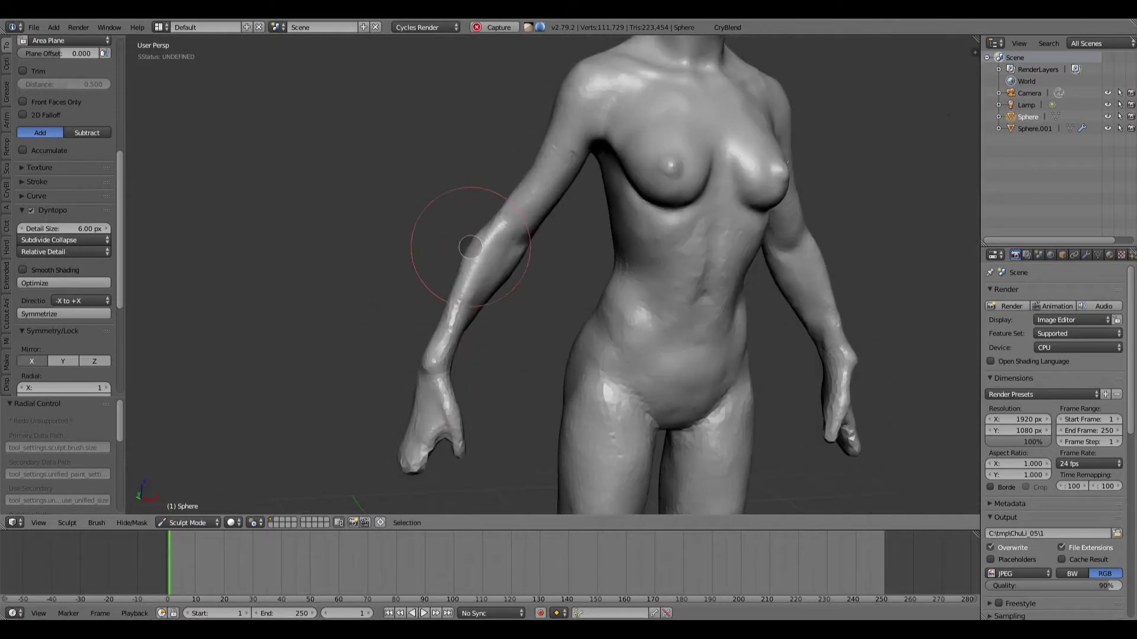
{"action": "scroll", "coordinate": [471, 247], "scroll_direction": "up", "scroll_amount": 1}
{"action": "middle_click_drag", "start_coordinate": [470, 247], "coordinate": [521, 252]}
{"action": "left_click_drag", "start_coordinate": [462, 267], "coordinate": [445, 308], "text": "shift"}
{"action": "mouse_move", "coordinate": [444, 308]}
{"action": "middle_mouse_down"}
{"action": "mouse_move", "coordinate": [523, 211]}
{"action": "mouse_move", "coordinate": [534, 266]}
{"action": "mouse_move", "coordinate": [513, 244]}
{"action": "mouse_move", "coordinate": [529, 225]}
{"action": "middle_mouse_up"}
Choose the Grab brush, resize it and refine the shoulder and upper arm contour
{"action": "key", "text": "g"}
{"action": "key", "text": "f"}
{"action": "left_click", "coordinate": [524, 257]}
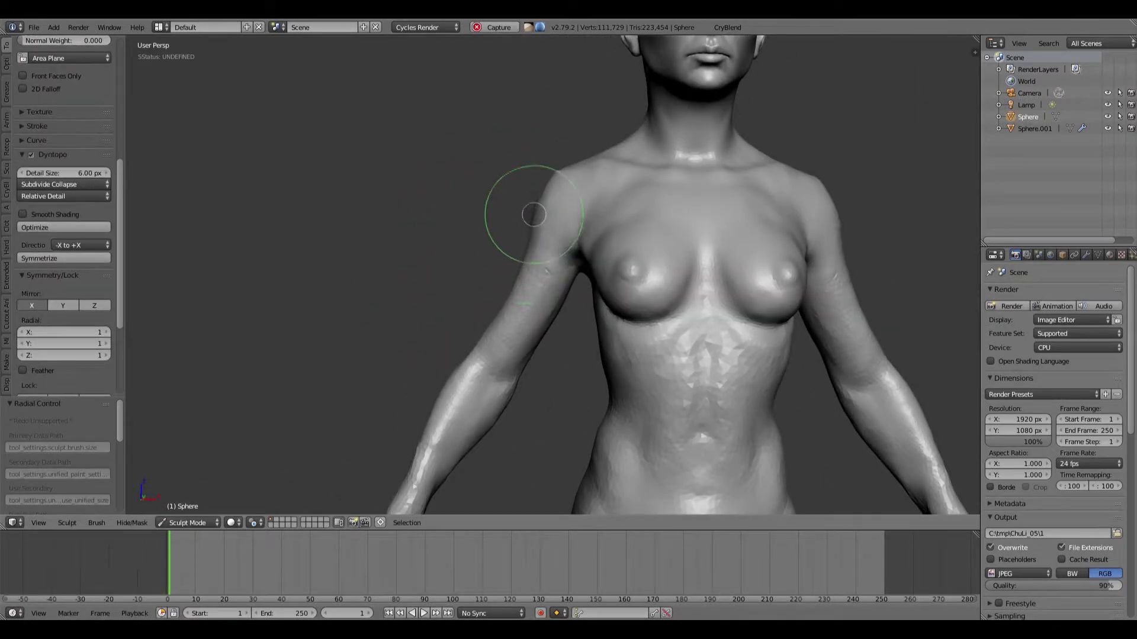
{"action": "scroll", "coordinate": [549, 189], "scroll_direction": "down", "scroll_amount": 2}
{"action": "scroll", "coordinate": [536, 178], "scroll_direction": "down", "scroll_amount": 3}
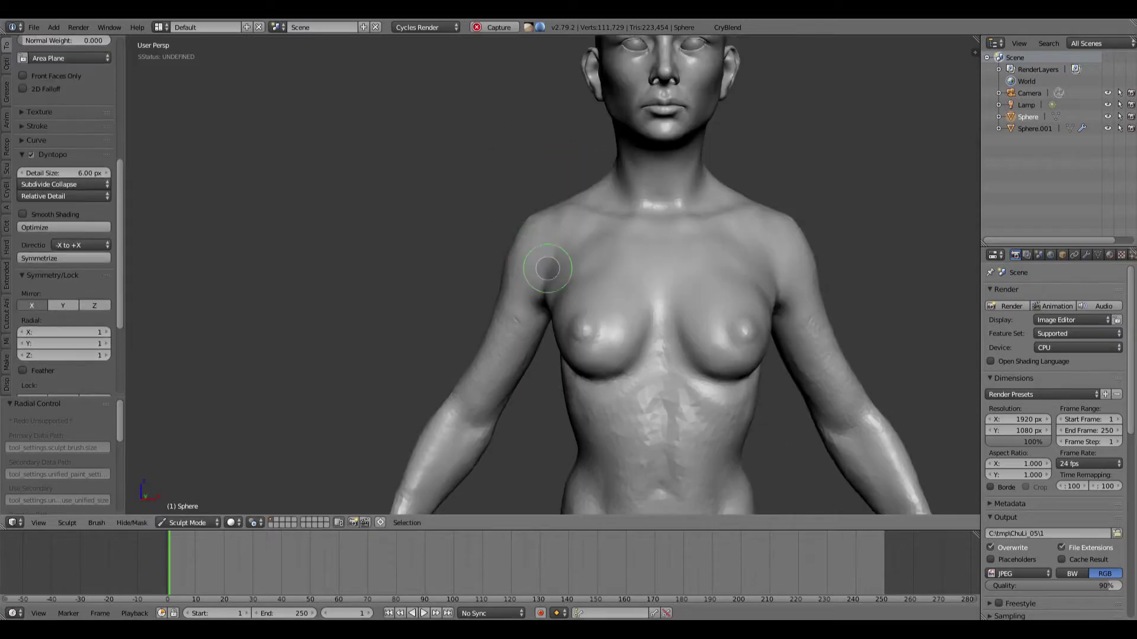
Save the scene over the existing file and bring the whole figure into view
{"action": "key", "text": "ctrl+s"}
{"action": "left_click", "coordinate": [637, 244]}
{"action": "middle_click_drag", "start_coordinate": [637, 243], "coordinate": [642, 403], "text": "shift"}
{"action": "scroll", "coordinate": [643, 402], "scroll_direction": "up", "scroll_amount": 2}
{"action": "scroll", "coordinate": [533, 184], "scroll_direction": "down", "scroll_amount": 7}
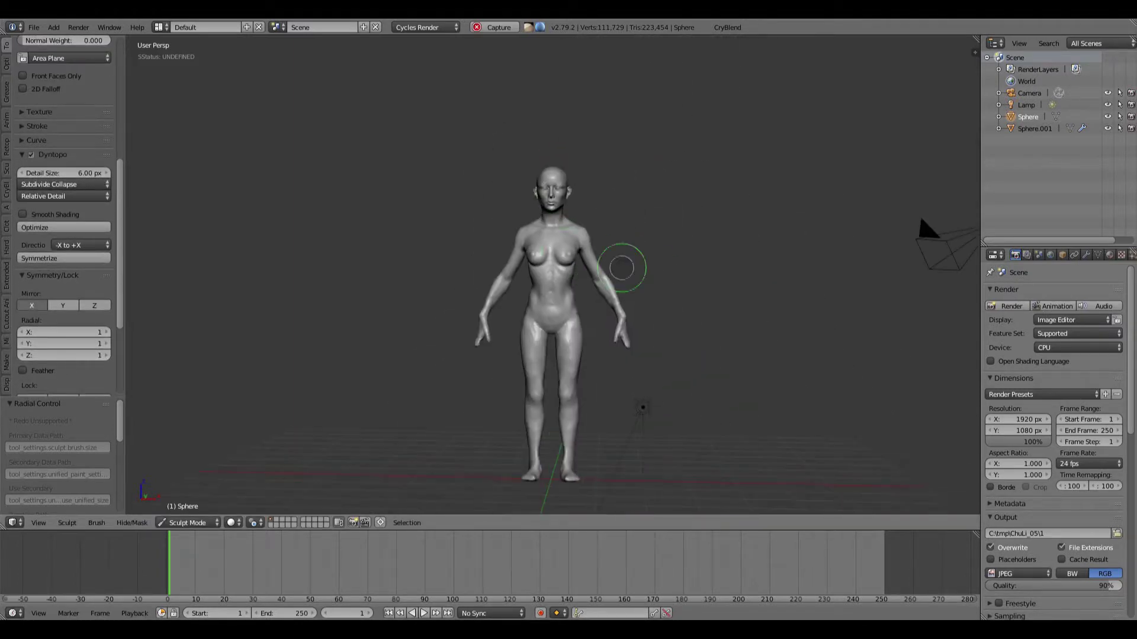
Choose the Grab brush and enlarge it for broad adjustments around the arm and hand
{"action": "scroll", "coordinate": [620, 266], "scroll_direction": "up", "scroll_amount": 1}
{"action": "middle_click_drag", "start_coordinate": [623, 335], "coordinate": [608, 325]}
{"action": "key", "text": "g"}
{"action": "key", "text": "f"}
{"action": "left_click", "coordinate": [686, 282]}
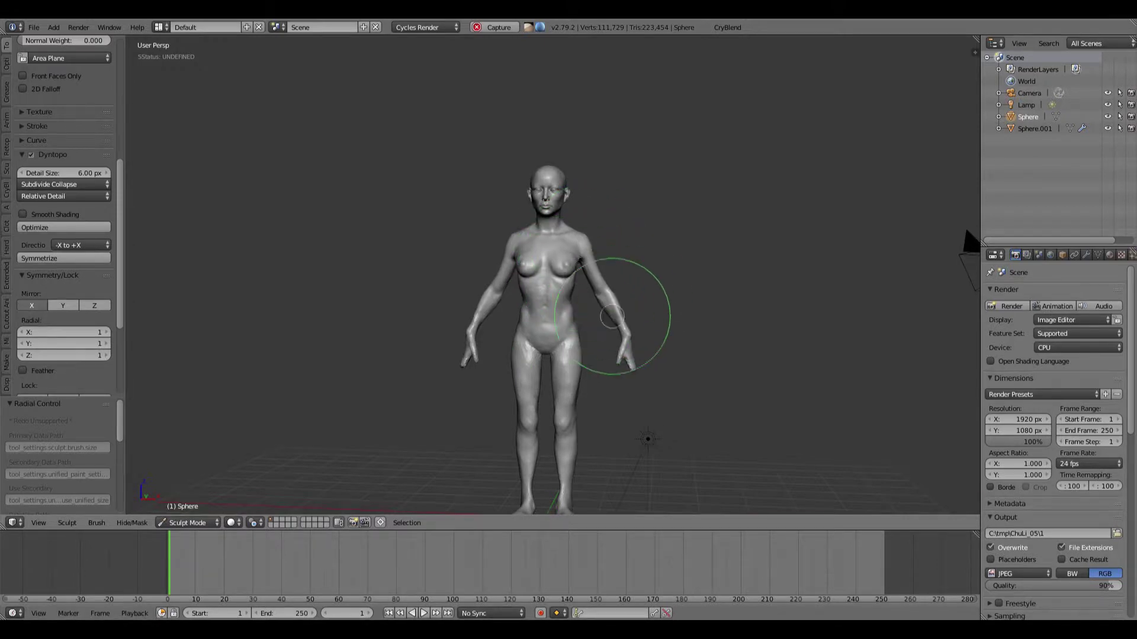
{"action": "middle_click_drag", "start_coordinate": [612, 317], "coordinate": [592, 352]}
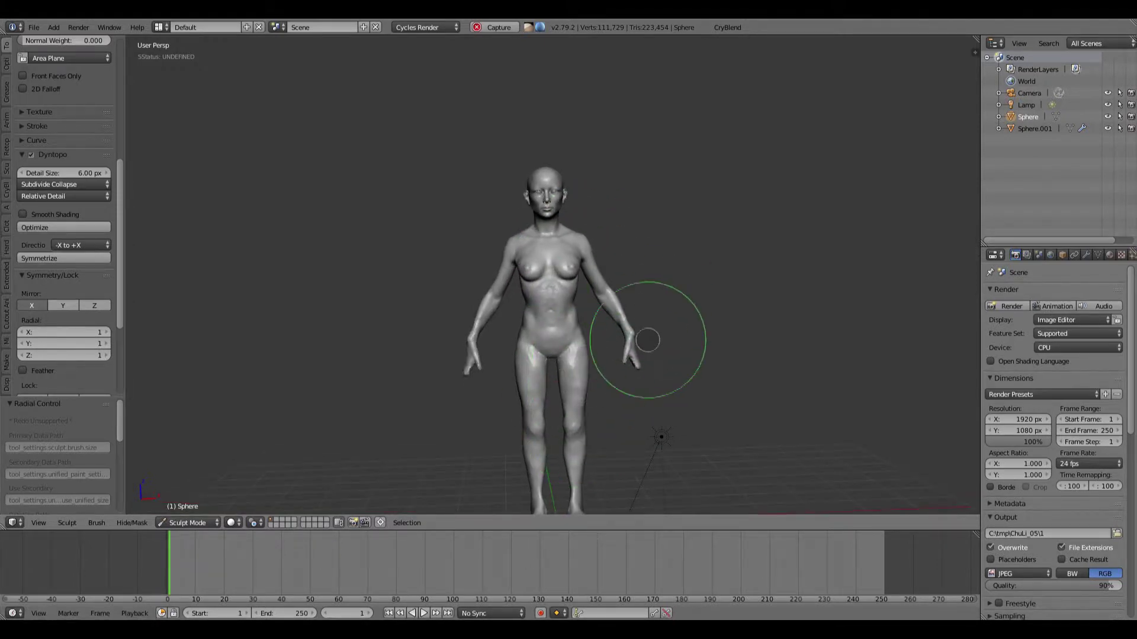
Examine the face, head and upper torso from close up and at an angle
{"action": "middle_click_drag", "start_coordinate": [618, 261], "coordinate": [550, 234]}
{"action": "mouse_move", "coordinate": [551, 234]}
{"action": "middle_mouse_down", "text": "shift"}
{"action": "mouse_move", "coordinate": [545, 327]}
{"action": "mouse_move", "coordinate": [637, 256]}
{"action": "mouse_move", "coordinate": [520, 270]}
{"action": "mouse_move", "coordinate": [451, 300]}
{"action": "mouse_move", "coordinate": [507, 266]}
{"action": "mouse_move", "coordinate": [535, 296]}
{"action": "mouse_move", "coordinate": [485, 279]}
{"action": "mouse_move", "coordinate": [568, 215]}
{"action": "mouse_move", "coordinate": [581, 246]}
{"action": "mouse_move", "coordinate": [503, 278]}
{"action": "mouse_move", "coordinate": [456, 256]}
{"action": "mouse_move", "coordinate": [474, 260]}
{"action": "middle_mouse_up", "text": "shift"}
{"action": "scroll", "coordinate": [542, 304], "scroll_direction": "up", "scroll_amount": 14}
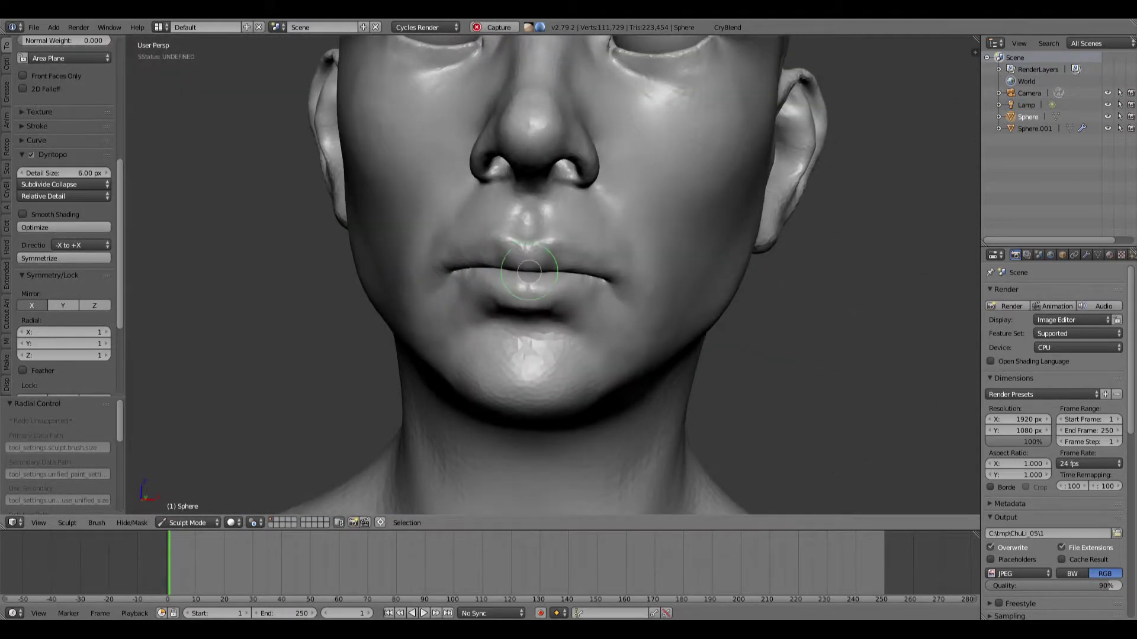
{"action": "scroll", "coordinate": [550, 266], "scroll_direction": "down", "scroll_amount": 4}
{"action": "middle_click_drag", "start_coordinate": [663, 269], "coordinate": [663, 185]}
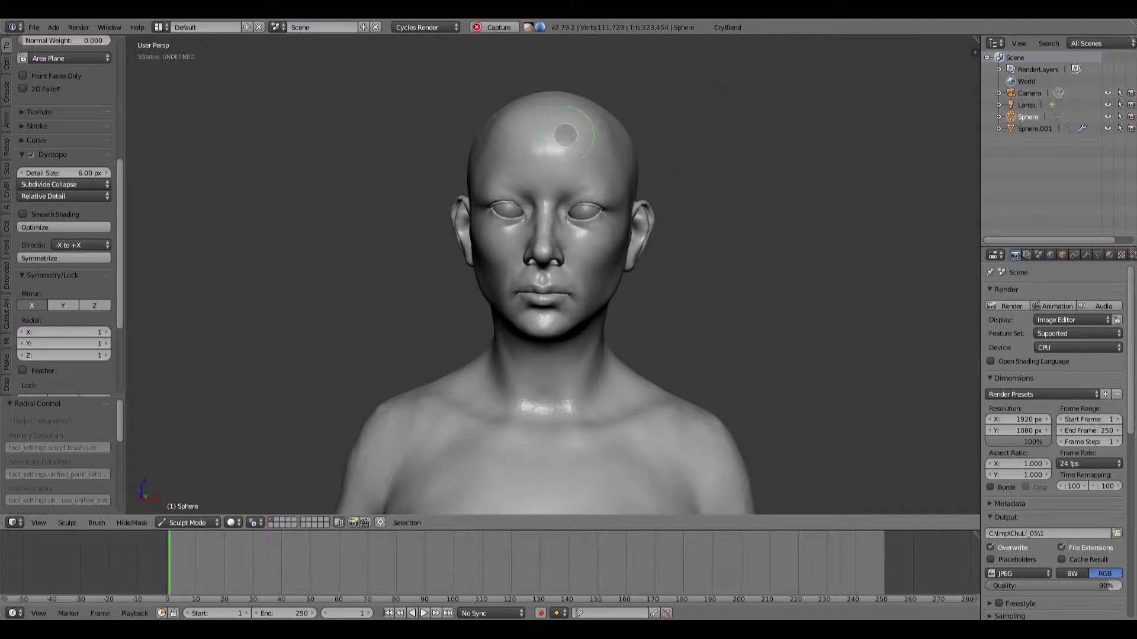
{"action": "mouse_move", "coordinate": [656, 344]}
{"action": "middle_mouse_down", "text": "ctrl"}
{"action": "mouse_move", "coordinate": [660, 251]}
{"action": "mouse_move", "coordinate": [675, 299]}
{"action": "middle_mouse_up", "text": "ctrl"}
{"action": "middle_click_drag", "start_coordinate": [669, 416], "coordinate": [656, 317], "text": "shift"}
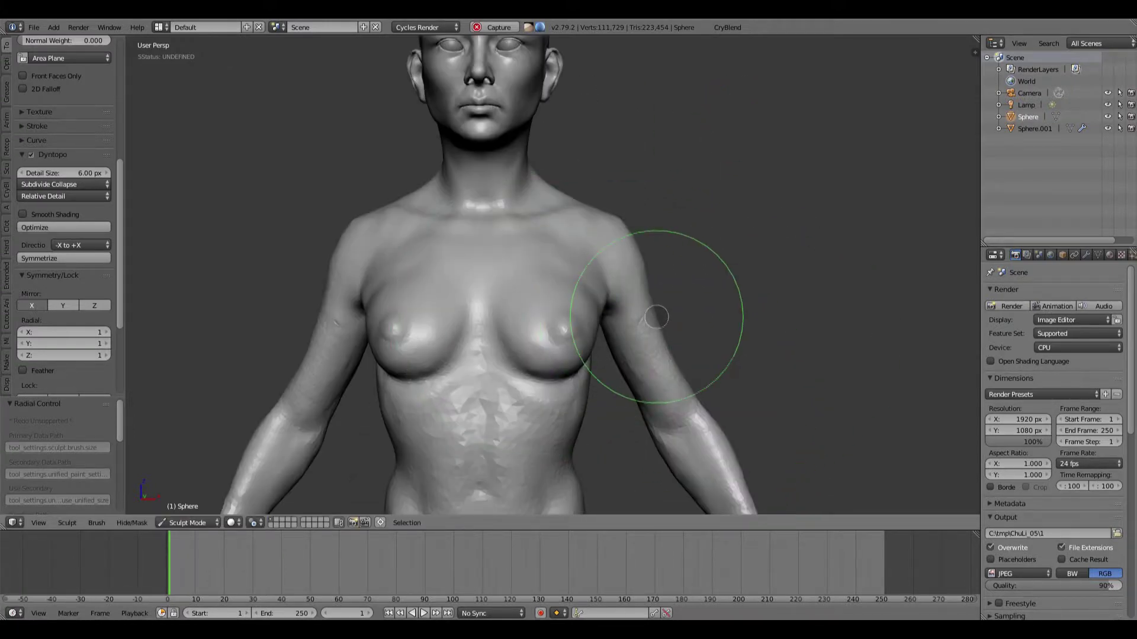
{"action": "middle_click_drag", "start_coordinate": [675, 358], "coordinate": [415, 296]}
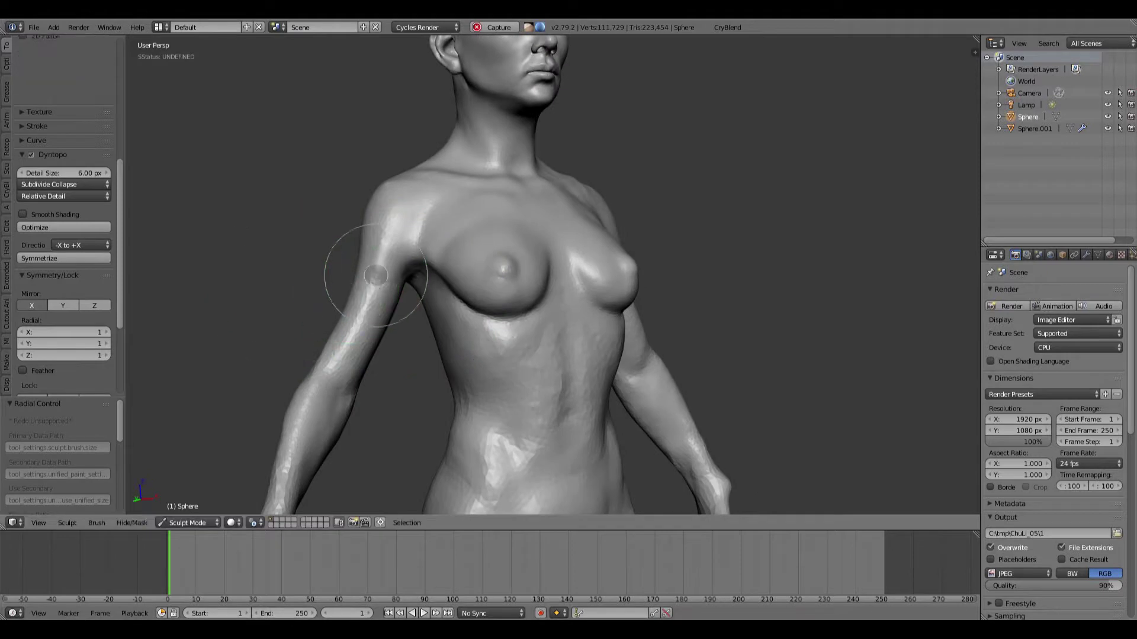
Thicken the upper arm below the shoulder with a resized Inflate brush and smooth the result
{"action": "key", "text": "i"}
{"action": "middle_click_drag", "start_coordinate": [367, 261], "coordinate": [367, 284], "text": "ctrl"}
{"action": "left_click_drag", "start_coordinate": [382, 249], "coordinate": [354, 284]}
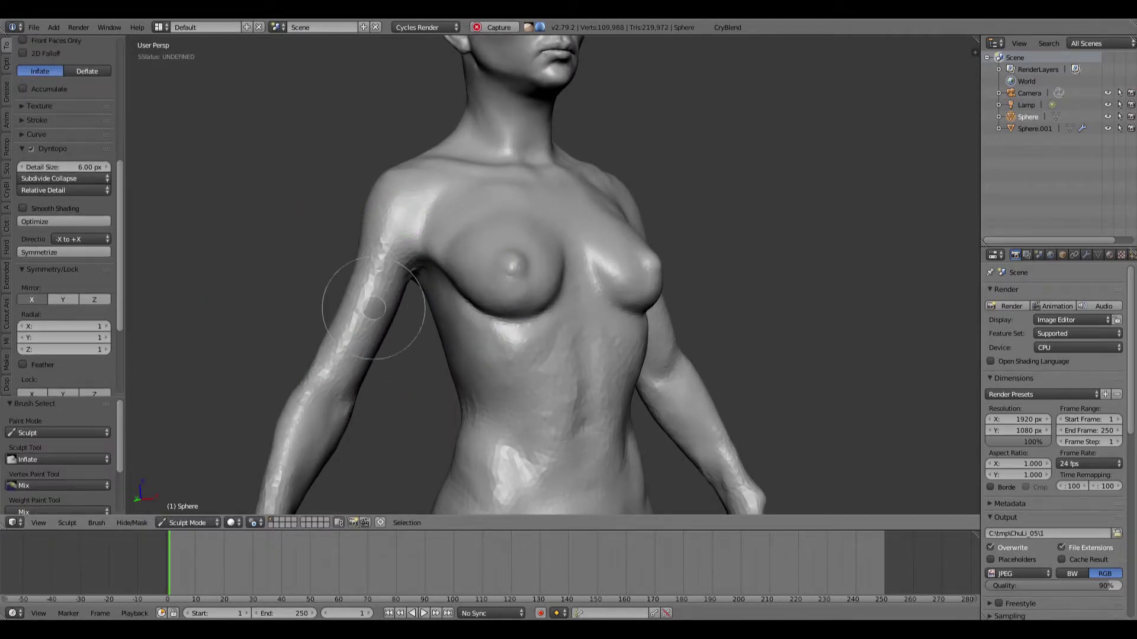
{"action": "mouse_move", "coordinate": [374, 307]}
{"action": "middle_mouse_down"}
{"action": "mouse_move", "coordinate": [726, 180]}
{"action": "mouse_move", "coordinate": [533, 248]}
{"action": "mouse_move", "coordinate": [441, 250]}
{"action": "mouse_move", "coordinate": [477, 276]}
{"action": "middle_mouse_up"}
{"action": "key", "text": "f"}
{"action": "left_click", "coordinate": [421, 250]}
{"action": "left_click_drag", "start_coordinate": [477, 277], "coordinate": [444, 261], "text": "shift"}
Inflate more volume around the upper arm and armpit, and smooth the area
{"action": "mouse_move", "coordinate": [444, 261]}
{"action": "middle_mouse_down"}
{"action": "mouse_move", "coordinate": [482, 325]}
{"action": "mouse_move", "coordinate": [497, 309]}
{"action": "middle_mouse_up"}
{"action": "scroll", "coordinate": [457, 286], "scroll_direction": "up", "scroll_amount": 2}
{"action": "left_click_drag", "start_coordinate": [498, 310], "coordinate": [481, 302]}
{"action": "middle_click_drag", "start_coordinate": [481, 302], "coordinate": [477, 254]}
{"action": "left_click_drag", "start_coordinate": [477, 285], "coordinate": [515, 350]}
{"action": "middle_click_drag", "start_coordinate": [515, 350], "coordinate": [452, 329]}
{"action": "mouse_move", "coordinate": [451, 330]}
{"action": "left_mouse_down", "text": "shift"}
{"action": "mouse_move", "coordinate": [459, 304]}
{"action": "mouse_move", "coordinate": [411, 260]}
{"action": "mouse_move", "coordinate": [472, 254]}
{"action": "left_mouse_up", "text": "shift"}
Inflate the back of the upper arm where it joins the shoulder and armpit
{"action": "middle_click_drag", "start_coordinate": [472, 254], "coordinate": [450, 237]}
{"action": "mouse_move", "coordinate": [450, 237]}
{"action": "left_mouse_down"}
{"action": "mouse_move", "coordinate": [472, 231]}
{"action": "mouse_move", "coordinate": [521, 254]}
{"action": "left_mouse_up"}
{"action": "mouse_move", "coordinate": [521, 255]}
{"action": "middle_mouse_down"}
{"action": "mouse_move", "coordinate": [505, 247]}
{"action": "mouse_move", "coordinate": [501, 280]}
{"action": "mouse_move", "coordinate": [474, 283]}
{"action": "middle_mouse_up"}
{"action": "left_click_drag", "start_coordinate": [473, 283], "coordinate": [472, 290]}
{"action": "middle_click_drag", "start_coordinate": [472, 289], "coordinate": [453, 314]}
{"action": "left_click_drag", "start_coordinate": [453, 314], "coordinate": [442, 337]}
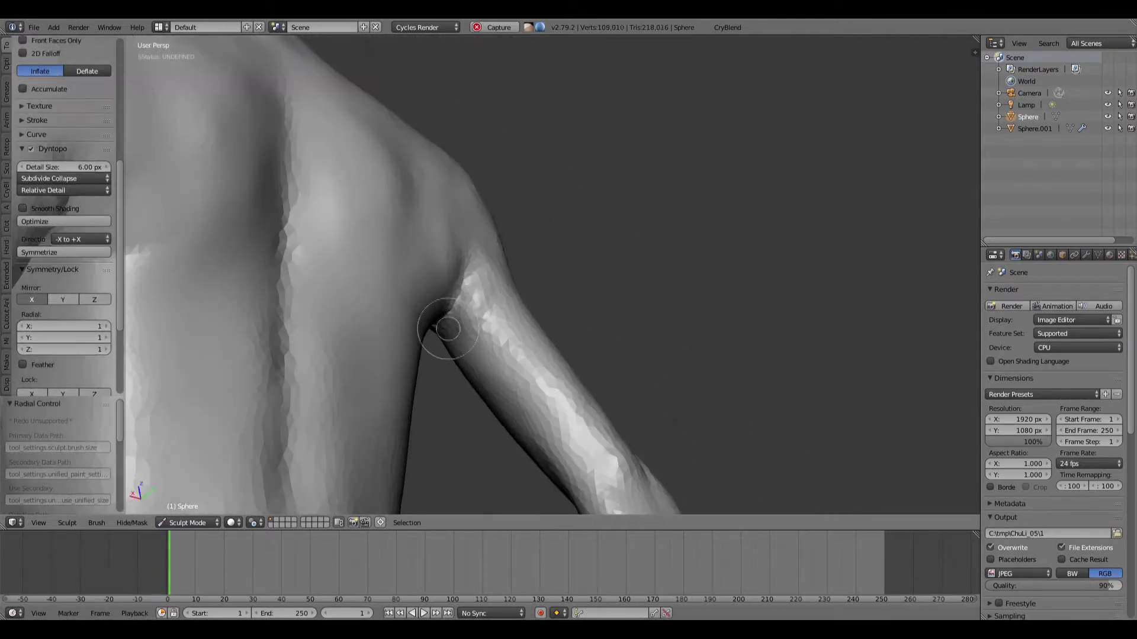
Cut a crease between the back and upper arm at the rear armpit with the Crease brush, and smooth it
{"action": "key", "text": "shift+c"}
{"action": "mouse_move", "coordinate": [442, 337]}
{"action": "middle_mouse_down"}
{"action": "mouse_move", "coordinate": [412, 273]}
{"action": "mouse_move", "coordinate": [477, 264]}
{"action": "middle_mouse_up"}
{"action": "left_click_drag", "start_coordinate": [477, 264], "coordinate": [456, 297]}
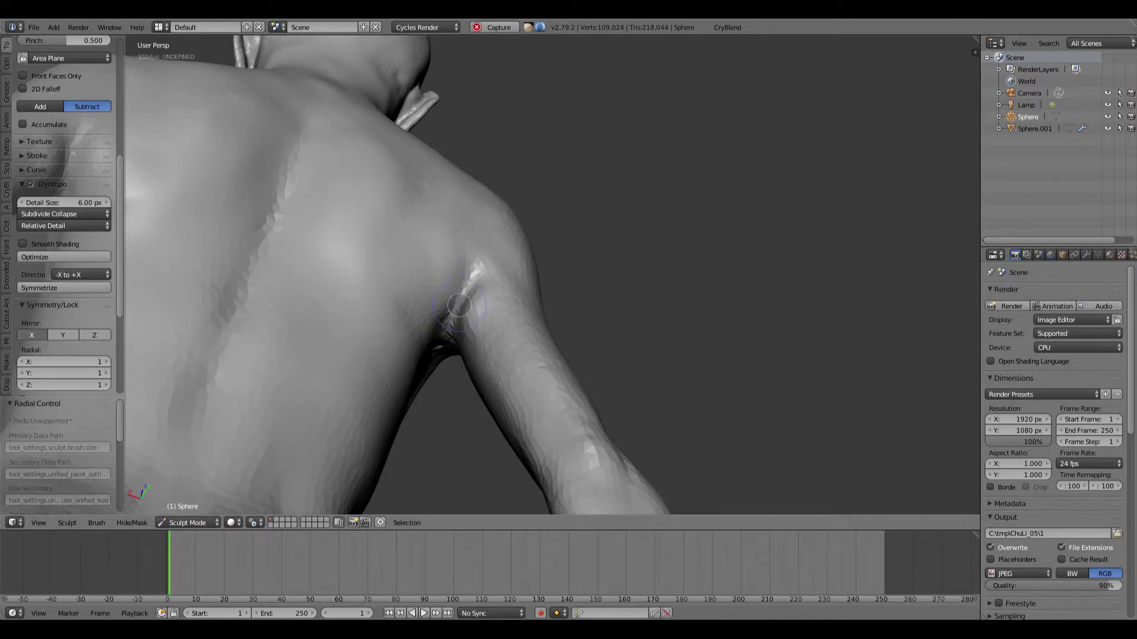
{"action": "middle_click_drag", "start_coordinate": [459, 305], "coordinate": [522, 287]}
{"action": "left_click_drag", "start_coordinate": [523, 286], "coordinate": [497, 296]}
{"action": "middle_click_drag", "start_coordinate": [497, 296], "coordinate": [457, 322]}
{"action": "left_click_drag", "start_coordinate": [456, 322], "coordinate": [444, 317], "text": "shift"}
{"action": "mouse_move", "coordinate": [444, 317]}
{"action": "middle_mouse_down"}
{"action": "mouse_move", "coordinate": [406, 312]}
{"action": "mouse_move", "coordinate": [478, 277]}
{"action": "mouse_move", "coordinate": [541, 299]}
{"action": "middle_mouse_up"}
Reshape the rear armpit and shoulder area with a resized Grab brush and smooth the upper back beside the arm
{"action": "key", "text": "shift+b"}
{"action": "key", "text": "g"}
{"action": "key", "text": "f"}
{"action": "left_click", "coordinate": [575, 299]}
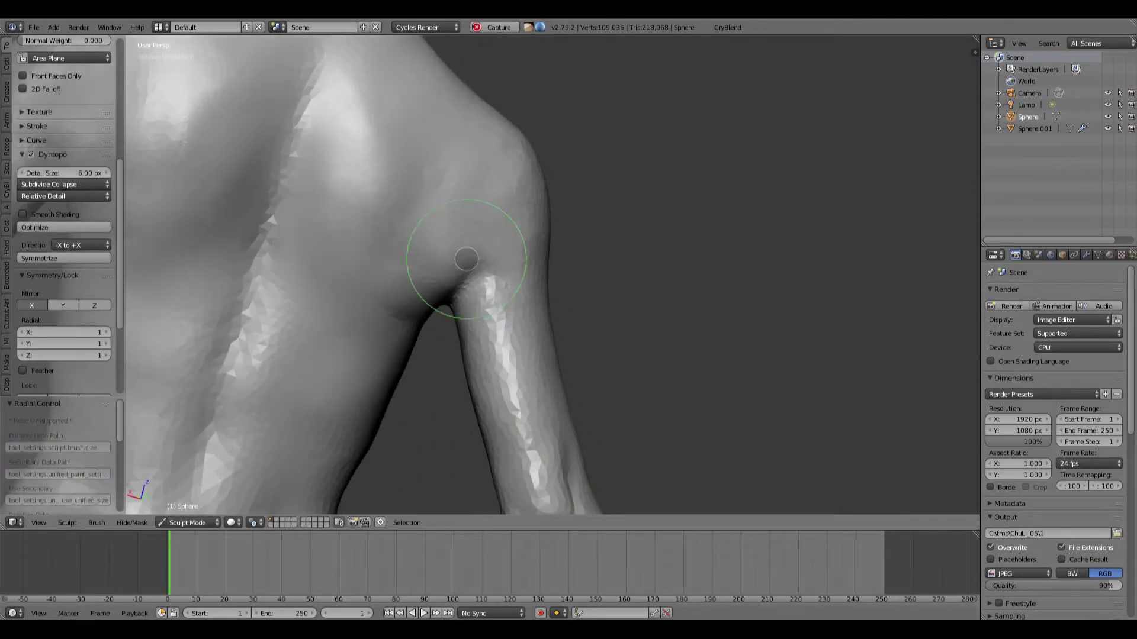
{"action": "mouse_move", "coordinate": [481, 276]}
{"action": "middle_mouse_down"}
{"action": "mouse_move", "coordinate": [470, 274]}
{"action": "mouse_move", "coordinate": [469, 355]}
{"action": "mouse_move", "coordinate": [516, 305]}
{"action": "mouse_move", "coordinate": [396, 303]}
{"action": "middle_mouse_up"}
{"action": "middle_click_drag", "start_coordinate": [382, 271], "coordinate": [391, 269]}
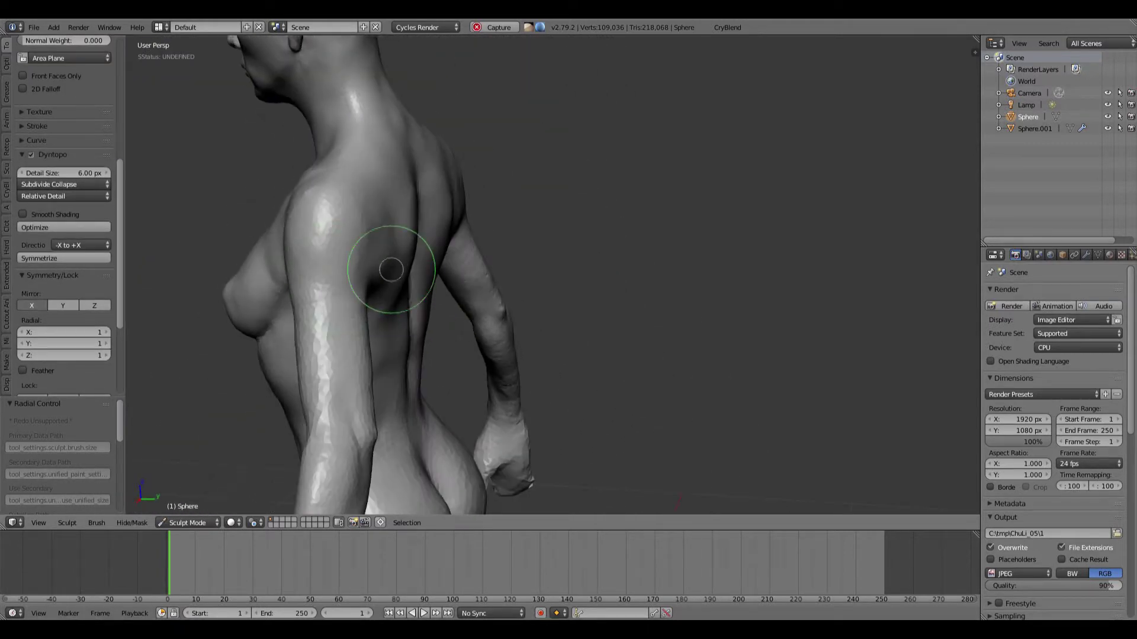
{"action": "left_click_drag", "start_coordinate": [391, 269], "coordinate": [390, 270], "text": "shift"}
Examine the full figure's proportions from the front and in a three-quarter view
{"action": "mouse_move", "coordinate": [337, 243]}
{"action": "middle_mouse_down"}
{"action": "mouse_move", "coordinate": [373, 246]}
{"action": "mouse_move", "coordinate": [364, 232]}
{"action": "mouse_move", "coordinate": [383, 213]}
{"action": "mouse_move", "coordinate": [417, 261]}
{"action": "mouse_move", "coordinate": [548, 167]}
{"action": "middle_mouse_up"}
{"action": "key", "text": "f"}
{"action": "scroll", "coordinate": [548, 168], "scroll_direction": "down", "scroll_amount": 6}
{"action": "middle_click_drag", "start_coordinate": [594, 202], "coordinate": [639, 192], "text": "shift"}
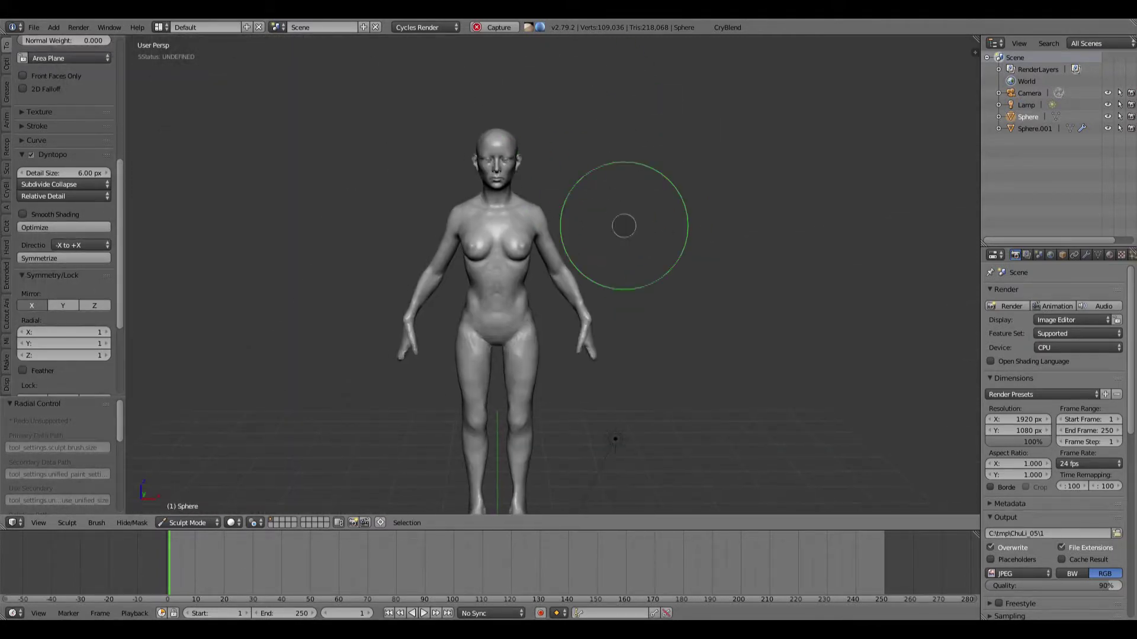
{"action": "middle_click_drag", "start_coordinate": [620, 282], "coordinate": [645, 245], "text": "shift"}
{"action": "mouse_move", "coordinate": [611, 308]}
{"action": "middle_mouse_down", "text": "shift"}
{"action": "mouse_move", "coordinate": [614, 213]}
{"action": "mouse_move", "coordinate": [608, 300]}
{"action": "middle_mouse_up", "text": "shift"}
{"action": "middle_click_drag", "start_coordinate": [640, 225], "coordinate": [536, 219]}
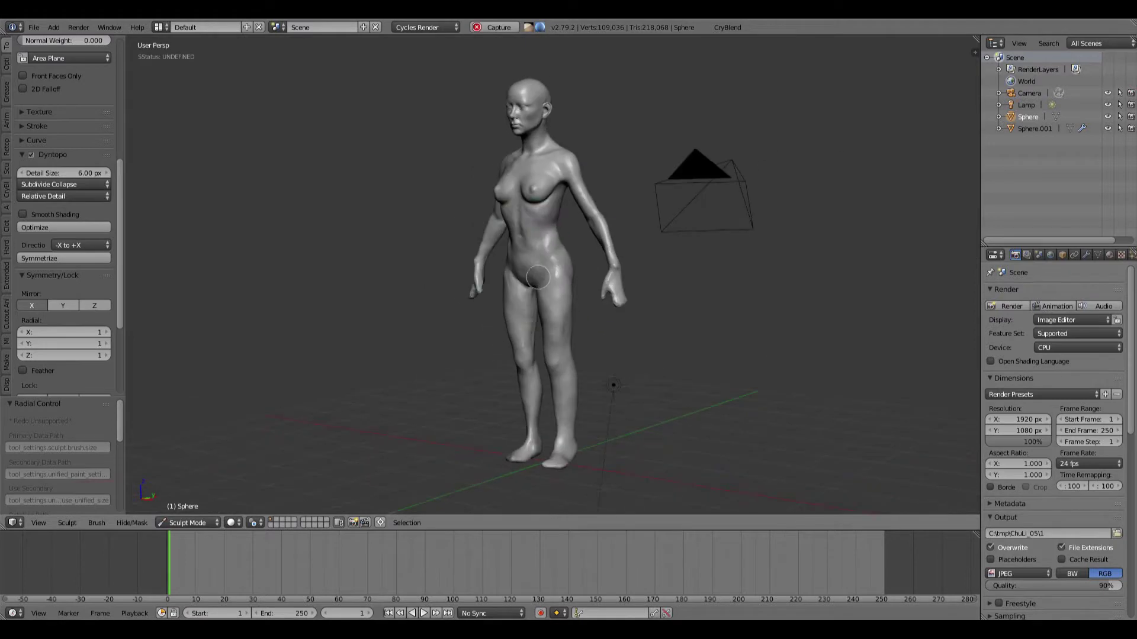
Adjust the waist and the torso's front profile below the breasts with a resized Grab brush
{"action": "scroll", "coordinate": [477, 198], "scroll_direction": "up", "scroll_amount": 6}
{"action": "middle_click_drag", "start_coordinate": [484, 292], "coordinate": [455, 287]}
{"action": "key", "text": "f"}
{"action": "left_click", "coordinate": [582, 279]}
{"action": "mouse_move", "coordinate": [592, 284]}
{"action": "middle_mouse_down"}
{"action": "mouse_move", "coordinate": [569, 292]}
{"action": "mouse_move", "coordinate": [614, 304]}
{"action": "middle_mouse_up"}
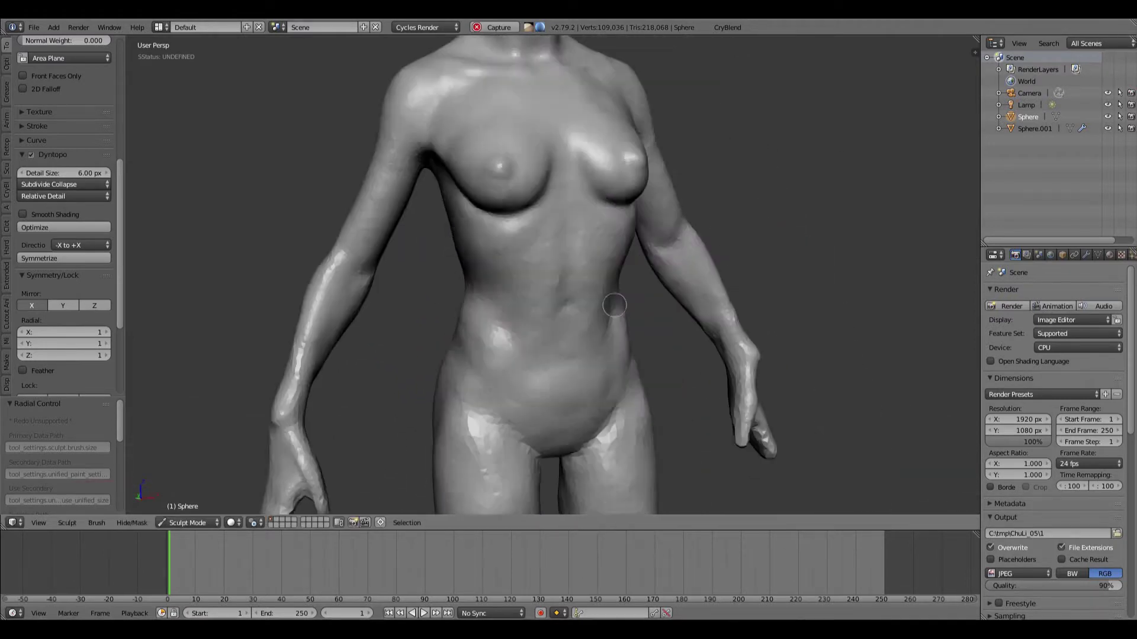
{"action": "middle_click_drag", "start_coordinate": [438, 288], "coordinate": [570, 276]}
{"action": "key", "text": "f"}
{"action": "middle_click_drag", "start_coordinate": [546, 211], "coordinate": [552, 206]}
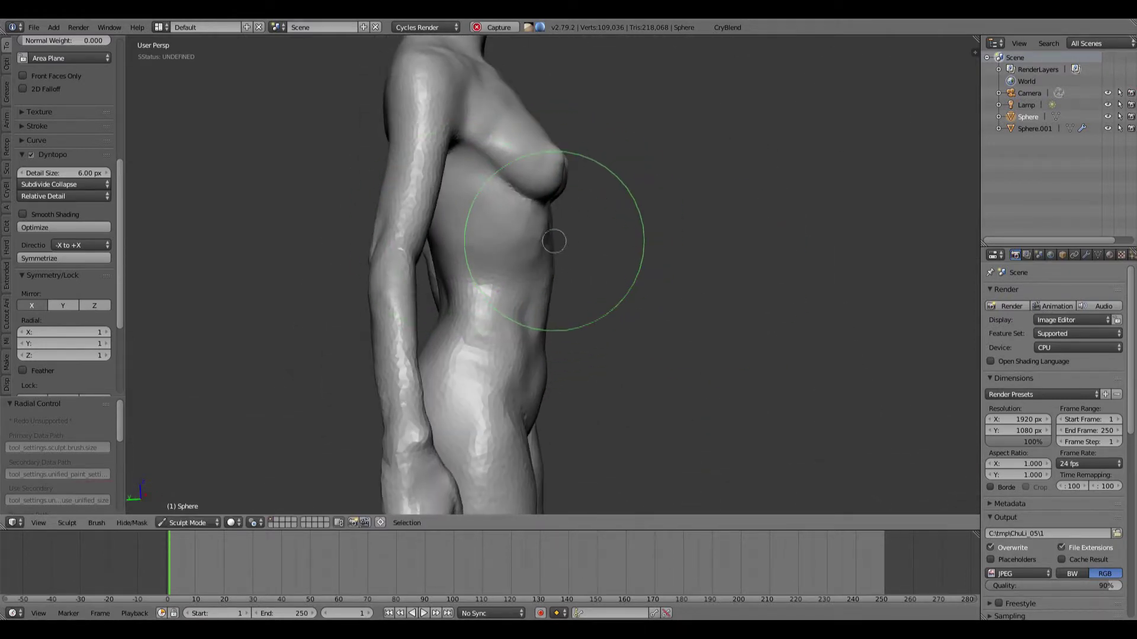
{"action": "middle_click_drag", "start_coordinate": [572, 302], "coordinate": [581, 324]}
{"action": "left_click", "coordinate": [544, 235]}
{"action": "key", "text": "f"}
{"action": "mouse_move", "coordinate": [543, 235]}
{"action": "middle_mouse_down"}
{"action": "mouse_move", "coordinate": [524, 227]}
{"action": "mouse_move", "coordinate": [353, 282]}
{"action": "mouse_move", "coordinate": [505, 231]}
{"action": "mouse_move", "coordinate": [557, 249]}
{"action": "mouse_move", "coordinate": [573, 279]}
{"action": "mouse_move", "coordinate": [578, 241]}
{"action": "mouse_move", "coordinate": [594, 243]}
{"action": "mouse_move", "coordinate": [573, 235]}
{"action": "mouse_move", "coordinate": [609, 267]}
{"action": "middle_mouse_up"}
Examine the full figure's proportions from the front and in a three-quarter view of the torso
{"action": "key", "text": "KP_1"}
{"action": "scroll", "coordinate": [649, 109], "scroll_direction": "down", "scroll_amount": 4}
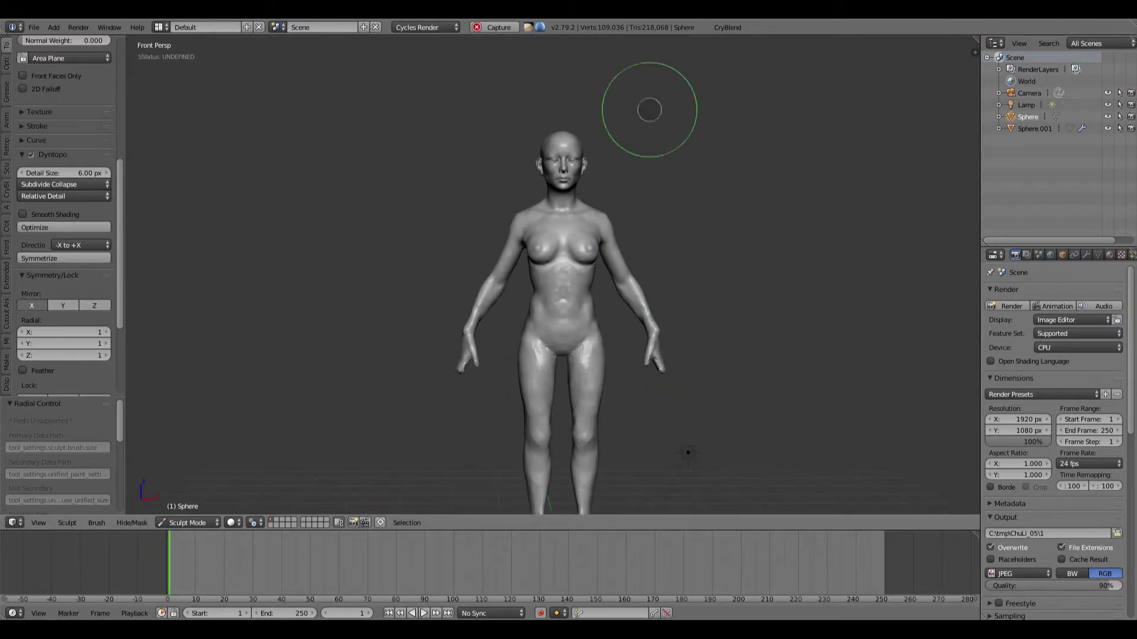
{"action": "mouse_move", "coordinate": [597, 319]}
{"action": "middle_mouse_down", "text": "ctrl"}
{"action": "mouse_move", "coordinate": [581, 228]}
{"action": "mouse_move", "coordinate": [645, 297]}
{"action": "mouse_move", "coordinate": [632, 261]}
{"action": "mouse_move", "coordinate": [575, 275]}
{"action": "middle_mouse_up", "text": "ctrl"}
{"action": "key", "text": "KP_1"}
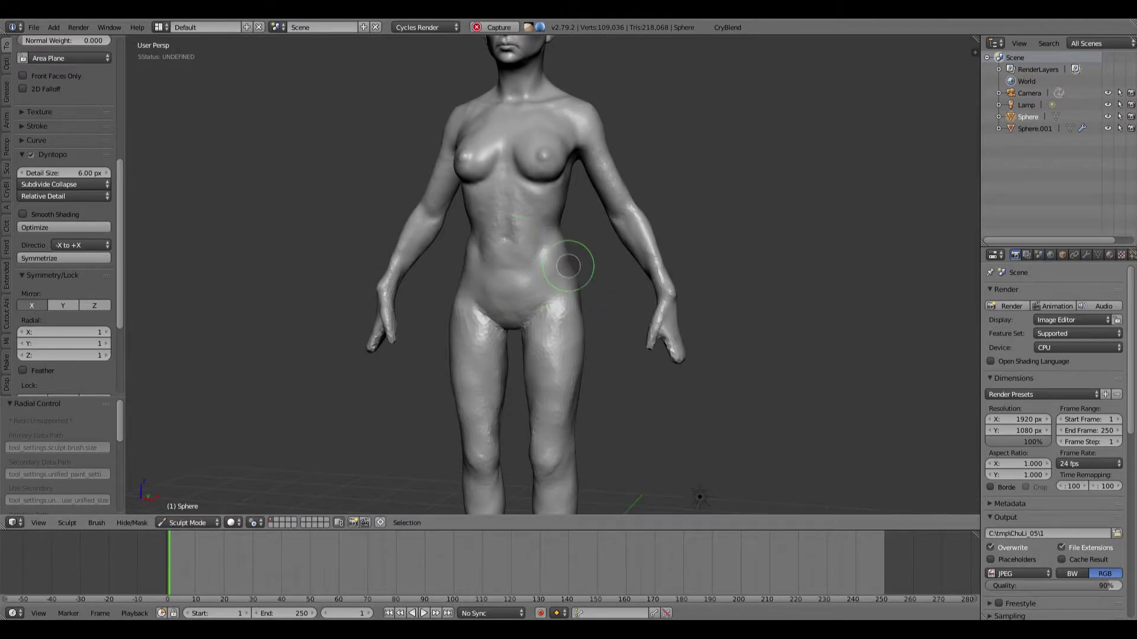
{"action": "key", "text": "KP_1"}
{"action": "scroll", "coordinate": [587, 290], "scroll_direction": "down", "scroll_amount": 5}
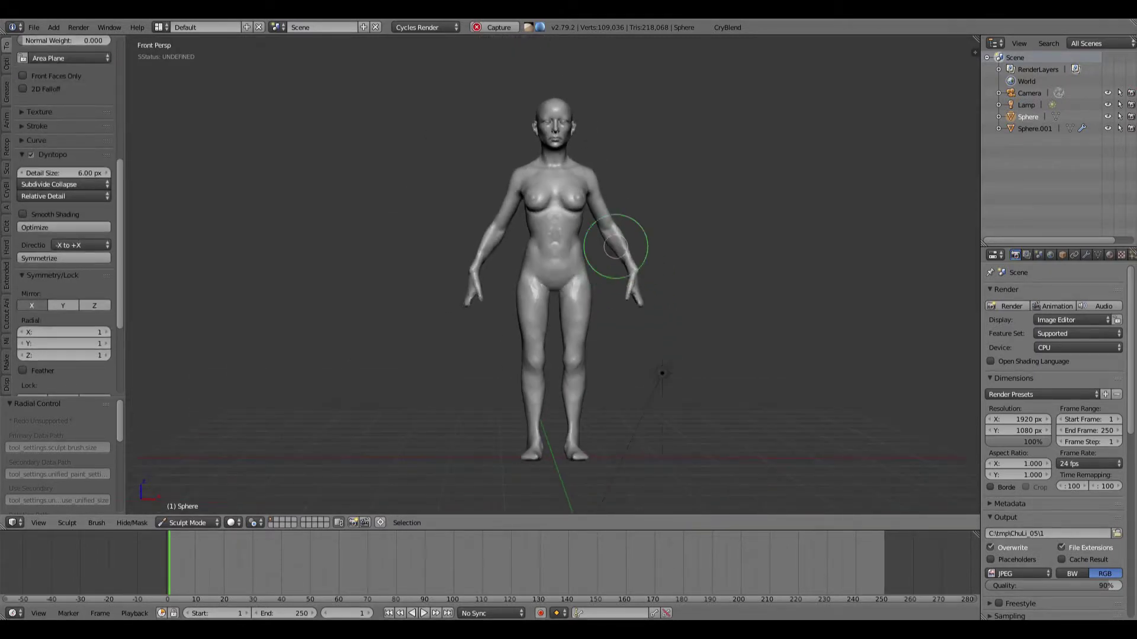
{"action": "scroll", "coordinate": [578, 252], "scroll_direction": "up", "scroll_amount": 3}
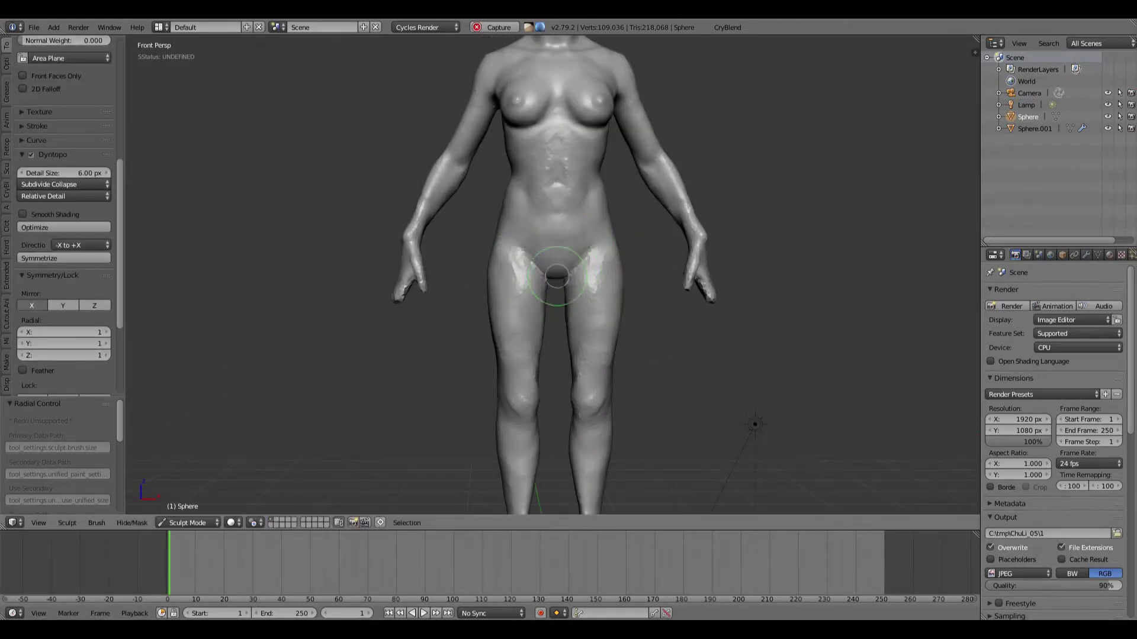
Deepen the creases between the buttocks and where they meet the thighs with a resized Crease brush
{"action": "middle_click_drag", "start_coordinate": [557, 275], "coordinate": [508, 300]}
{"action": "scroll", "coordinate": [507, 300], "scroll_direction": "up", "scroll_amount": 4}
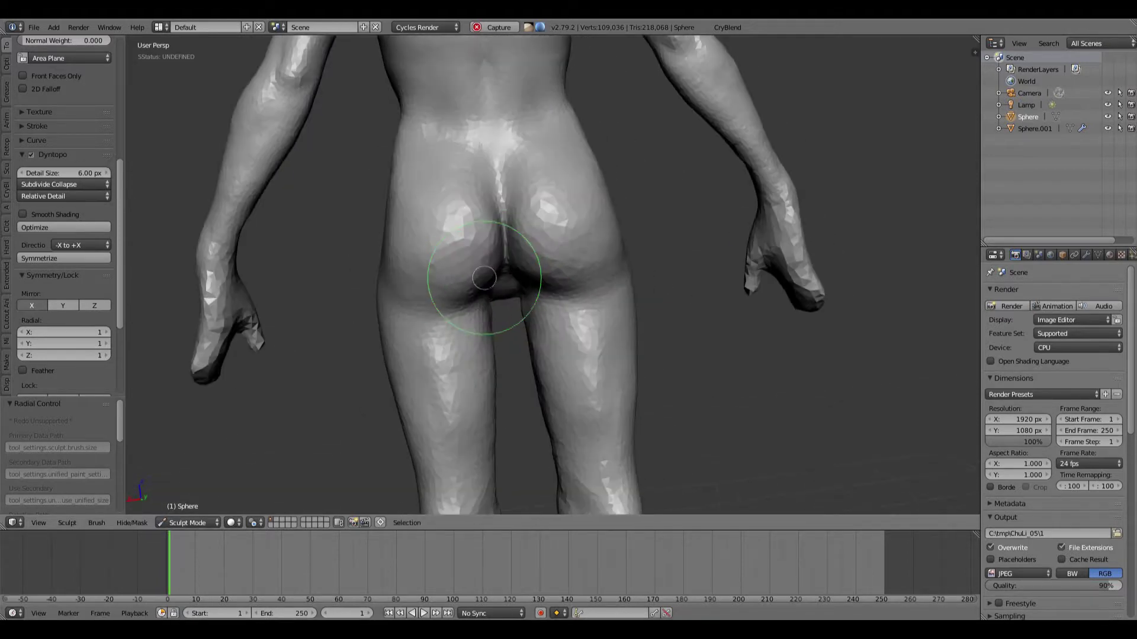
{"action": "mouse_move", "coordinate": [505, 299]}
{"action": "middle_mouse_down"}
{"action": "mouse_move", "coordinate": [478, 286]}
{"action": "mouse_move", "coordinate": [526, 251]}
{"action": "mouse_move", "coordinate": [524, 274]}
{"action": "mouse_move", "coordinate": [473, 239]}
{"action": "middle_mouse_up"}
{"action": "key", "text": "shift+c"}
{"action": "key", "text": "f"}
{"action": "scroll", "coordinate": [491, 303], "scroll_direction": "up", "scroll_amount": 2}
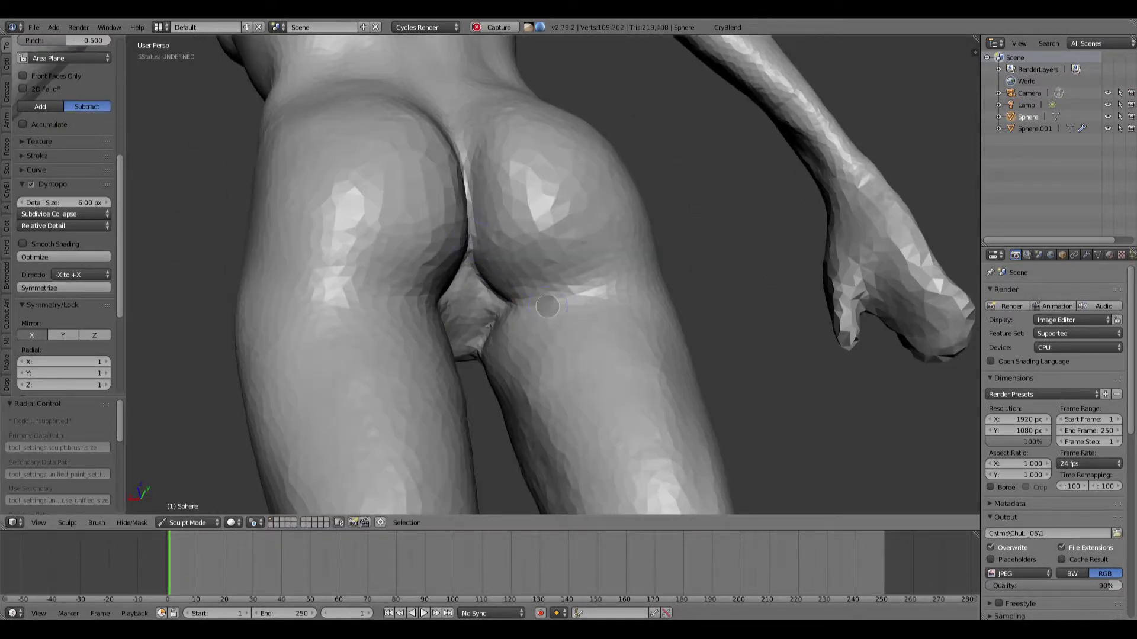
Build up the crotch and the adjoining inner thighs from behind with a resized Clay brush
{"action": "mouse_move", "coordinate": [547, 306]}
{"action": "middle_mouse_down"}
{"action": "mouse_move", "coordinate": [533, 344]}
{"action": "mouse_move", "coordinate": [464, 294]}
{"action": "middle_mouse_up"}
{"action": "key", "text": "c"}
{"action": "left_click_drag", "start_coordinate": [473, 284], "coordinate": [441, 315]}
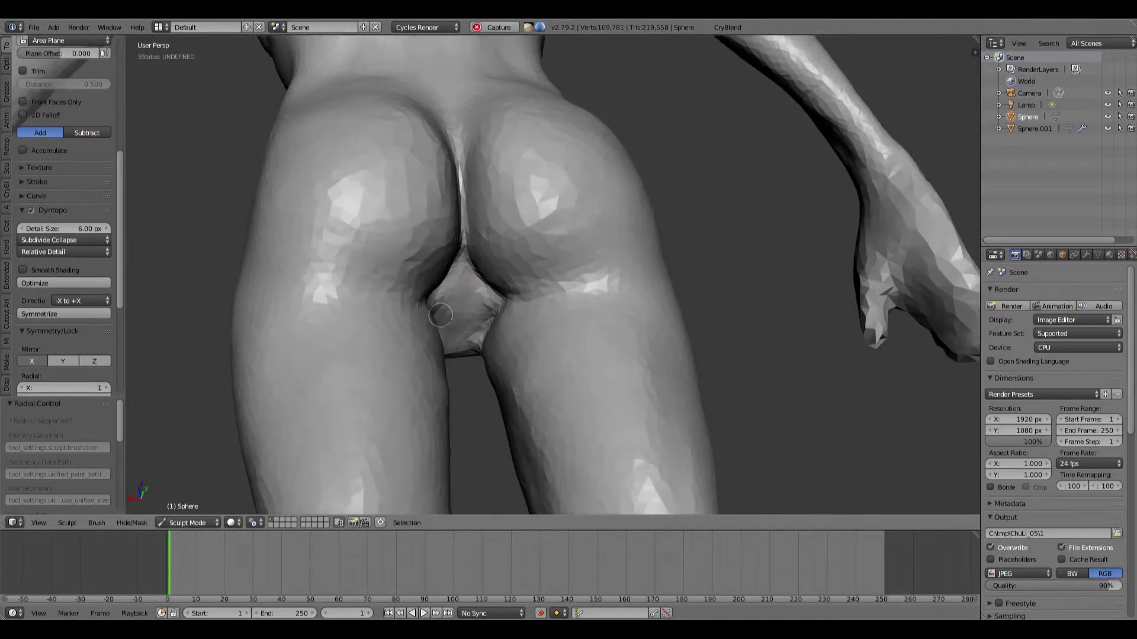
{"action": "mouse_move", "coordinate": [440, 315]}
{"action": "middle_mouse_down"}
{"action": "mouse_move", "coordinate": [470, 322]}
{"action": "mouse_move", "coordinate": [426, 332]}
{"action": "mouse_move", "coordinate": [455, 315]}
{"action": "mouse_move", "coordinate": [426, 332]}
{"action": "mouse_move", "coordinate": [385, 397]}
{"action": "middle_mouse_up"}
{"action": "key", "text": "f"}
{"action": "key", "text": "f"}
{"action": "left_click", "coordinate": [462, 315]}
{"action": "left_click_drag", "start_coordinate": [385, 397], "coordinate": [356, 346]}
Rework the outer hip beside the buttock with the Clay brush and smooth its surface
{"action": "key", "text": "KP_1"}
{"action": "key", "text": "KP_Decimal"}
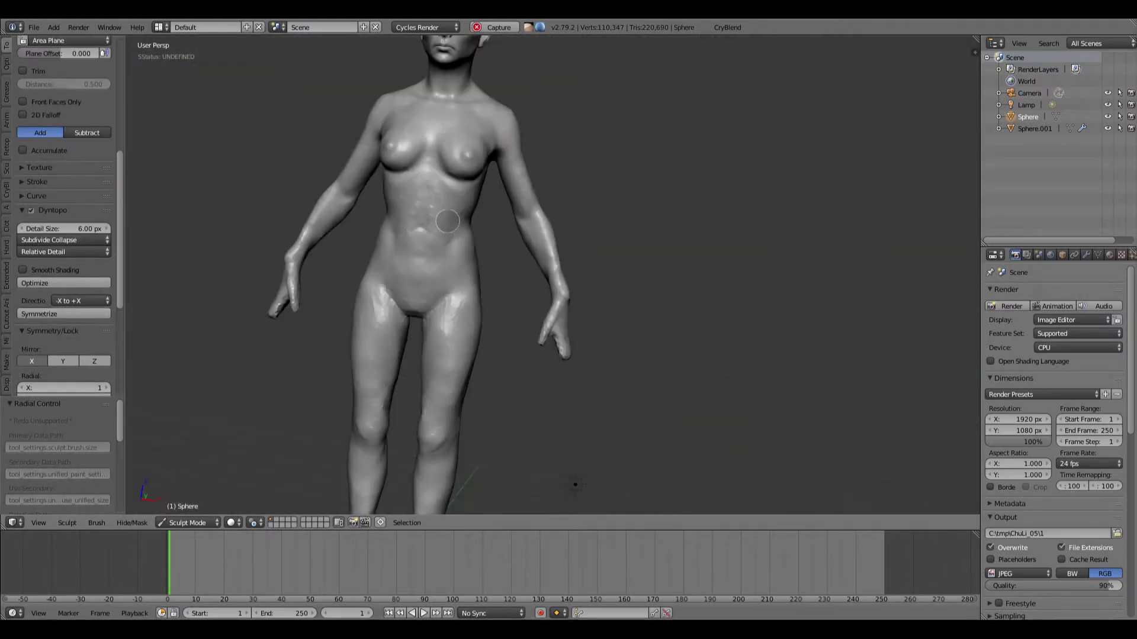
{"action": "middle_click_drag", "start_coordinate": [582, 108], "coordinate": [576, 183]}
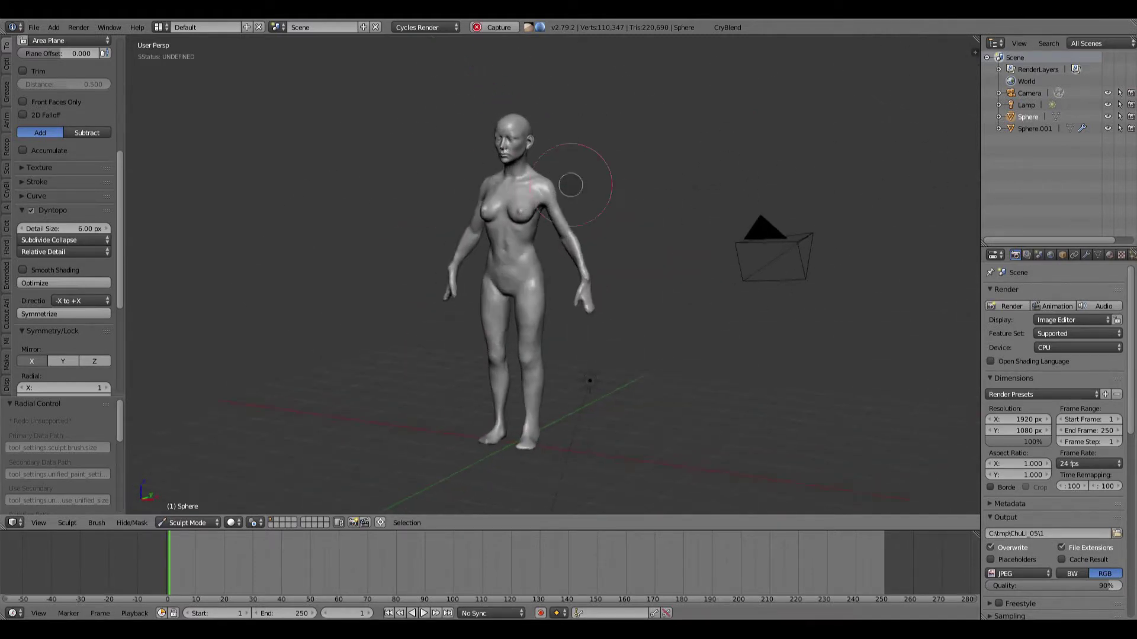
{"action": "scroll", "coordinate": [556, 255], "scroll_direction": "up", "scroll_amount": 3}
{"action": "key", "text": "g"}
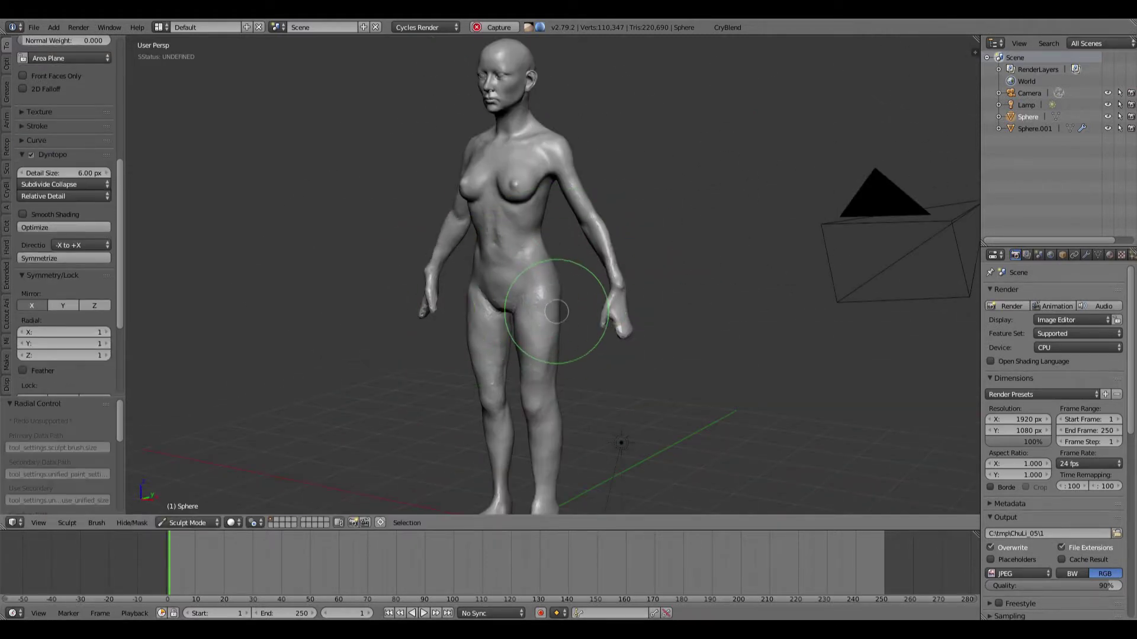
{"action": "scroll", "coordinate": [557, 312], "scroll_direction": "up", "scroll_amount": 3}
{"action": "key", "text": "c"}
{"action": "scroll", "coordinate": [560, 252], "scroll_direction": "up", "scroll_amount": 2}
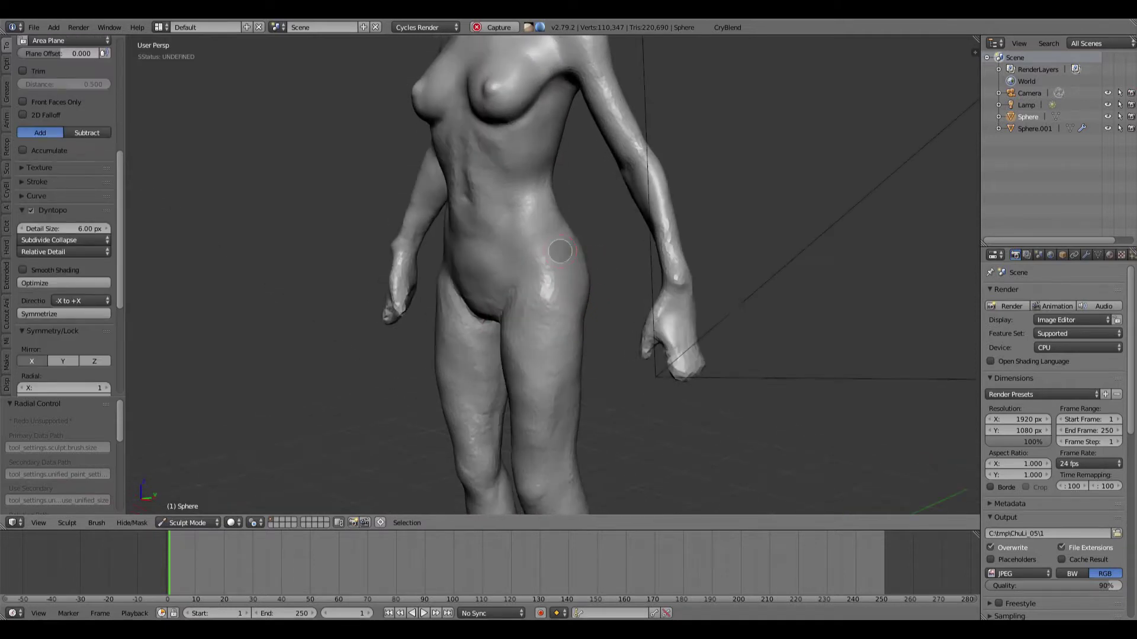
{"action": "mouse_move", "coordinate": [576, 288]}
{"action": "middle_mouse_down"}
{"action": "mouse_move", "coordinate": [587, 304]}
{"action": "mouse_move", "coordinate": [517, 298]}
{"action": "mouse_move", "coordinate": [586, 307]}
{"action": "middle_mouse_up"}
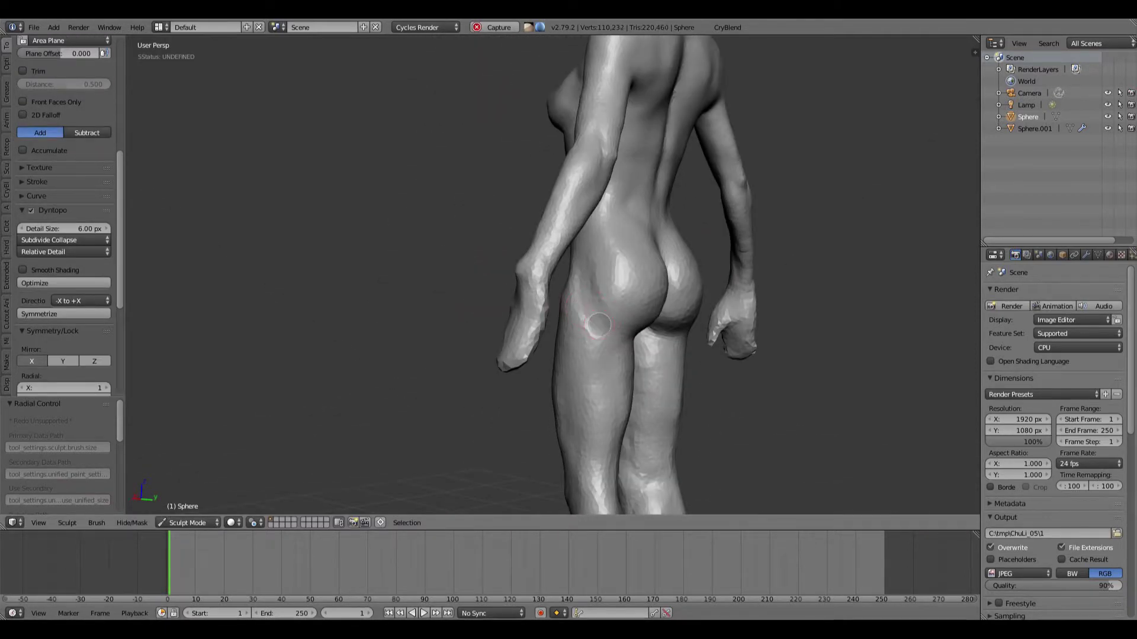
{"action": "mouse_move", "coordinate": [609, 332]}
{"action": "left_mouse_down", "text": "shift"}
{"action": "mouse_move", "coordinate": [566, 299]}
{"action": "mouse_move", "coordinate": [578, 314]}
{"action": "left_mouse_up", "text": "shift"}
{"action": "middle_click_drag", "start_coordinate": [578, 314], "coordinate": [587, 280]}
{"action": "left_click_drag", "start_coordinate": [588, 279], "coordinate": [600, 300], "text": "shift"}
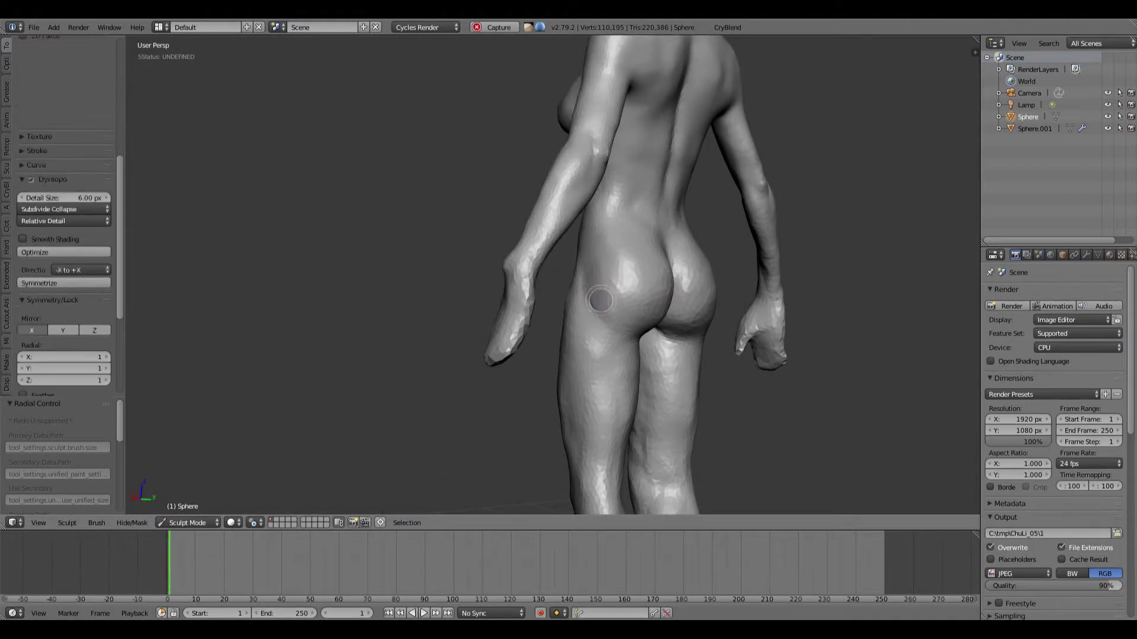
Smooth the hip and outer buttock seen from the side and rear
{"action": "middle_click_drag", "start_coordinate": [601, 301], "coordinate": [540, 264]}
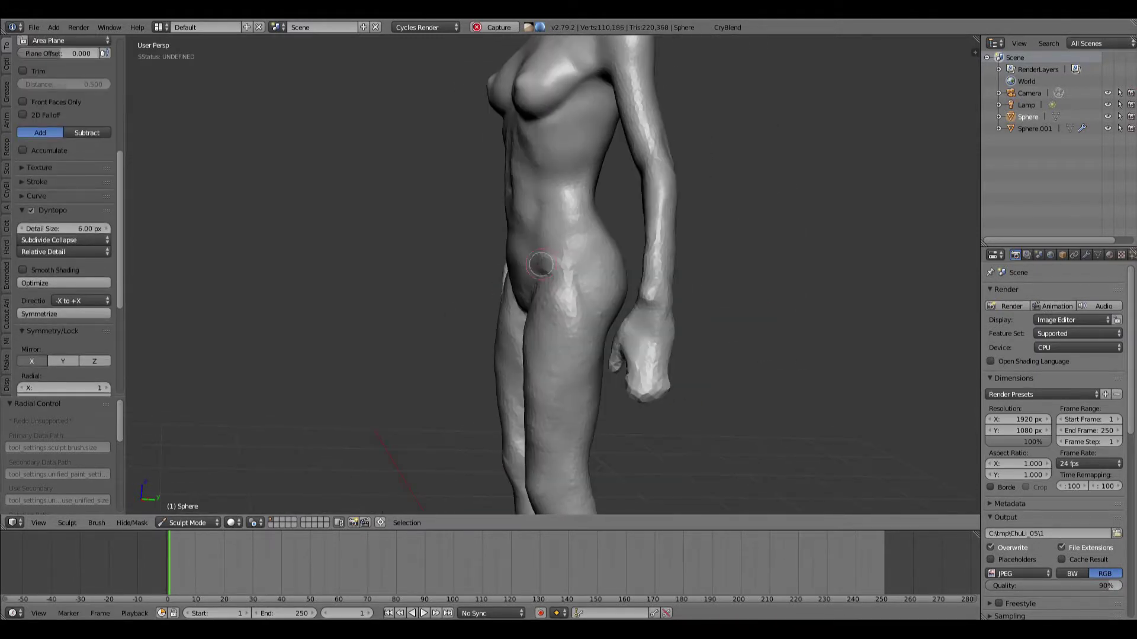
{"action": "middle_click_drag", "start_coordinate": [547, 225], "coordinate": [381, 335]}
{"action": "left_click_drag", "start_coordinate": [389, 343], "coordinate": [396, 293], "text": "shift"}
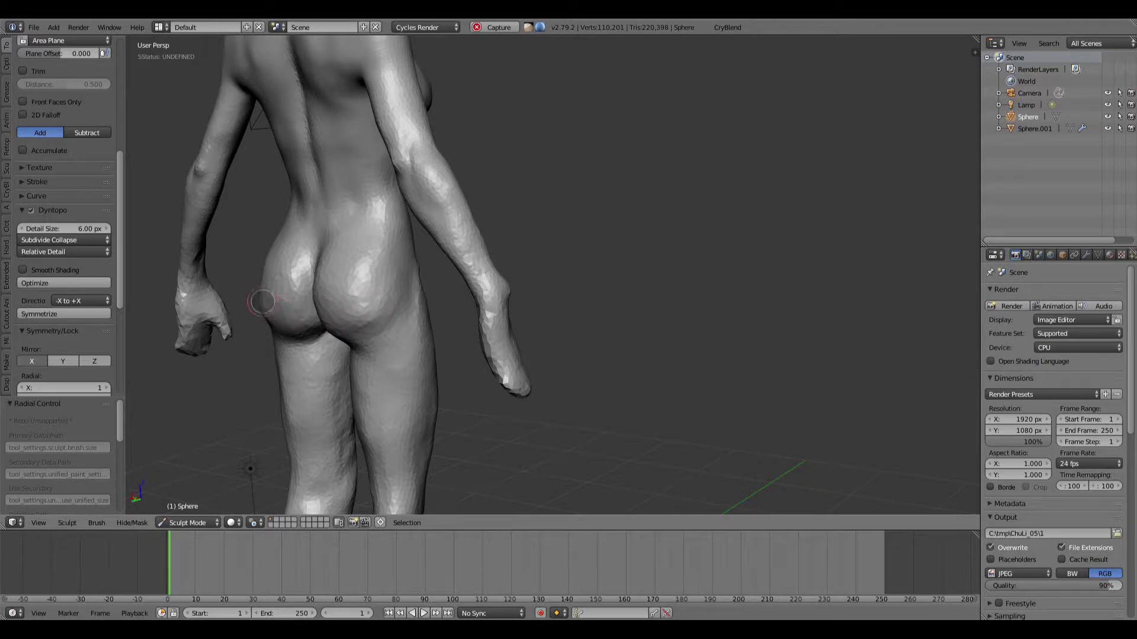
{"action": "middle_click_drag", "start_coordinate": [262, 302], "coordinate": [254, 312]}
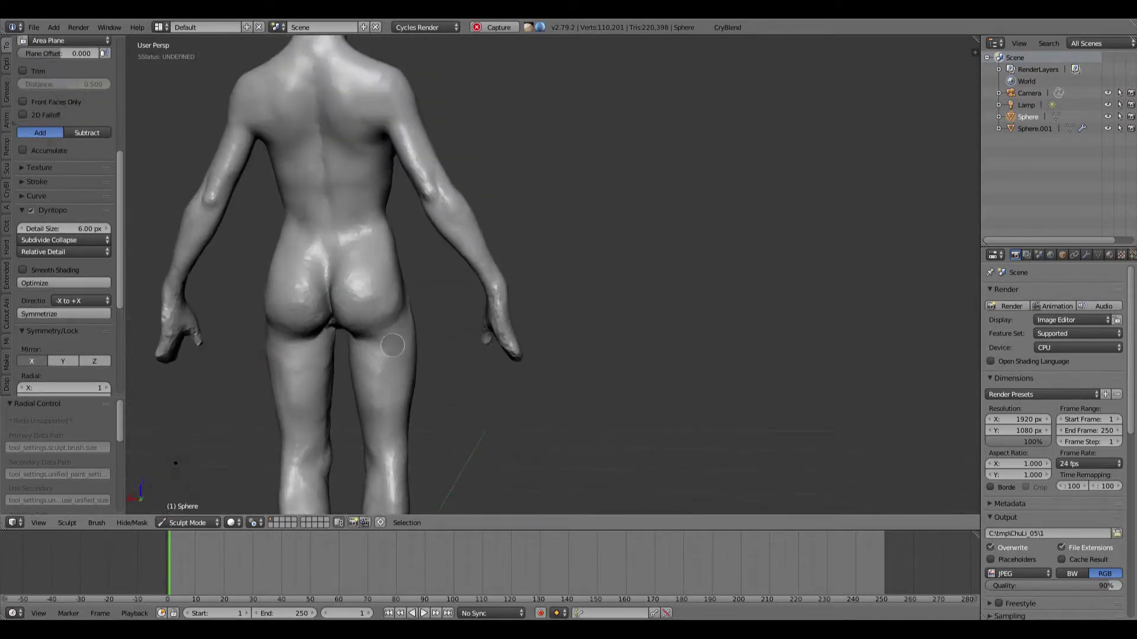
Build up the back of the thighs below the buttocks with the Clay brush
{"action": "mouse_move", "coordinate": [392, 345]}
{"action": "middle_mouse_down"}
{"action": "mouse_move", "coordinate": [439, 261]}
{"action": "mouse_move", "coordinate": [536, 300]}
{"action": "mouse_move", "coordinate": [344, 347]}
{"action": "mouse_move", "coordinate": [343, 405]}
{"action": "mouse_move", "coordinate": [346, 356]}
{"action": "middle_mouse_up"}
{"action": "left_click_drag", "start_coordinate": [347, 355], "coordinate": [306, 404]}
{"action": "mouse_move", "coordinate": [305, 404]}
{"action": "middle_mouse_down"}
{"action": "mouse_move", "coordinate": [280, 423]}
{"action": "mouse_move", "coordinate": [287, 393]}
{"action": "mouse_move", "coordinate": [338, 350]}
{"action": "mouse_move", "coordinate": [426, 375]}
{"action": "mouse_move", "coordinate": [325, 322]}
{"action": "middle_mouse_up"}
{"action": "left_click", "coordinate": [341, 350]}
{"action": "middle_click_drag", "start_coordinate": [307, 365], "coordinate": [301, 444], "text": "ctrl"}
{"action": "middle_click_drag", "start_coordinate": [301, 444], "coordinate": [239, 342]}
Refine the abdomen with a resized Grab brush and add a short stroke with the Crease brush
{"action": "middle_click_drag", "start_coordinate": [539, 178], "coordinate": [542, 265], "text": "ctrl"}
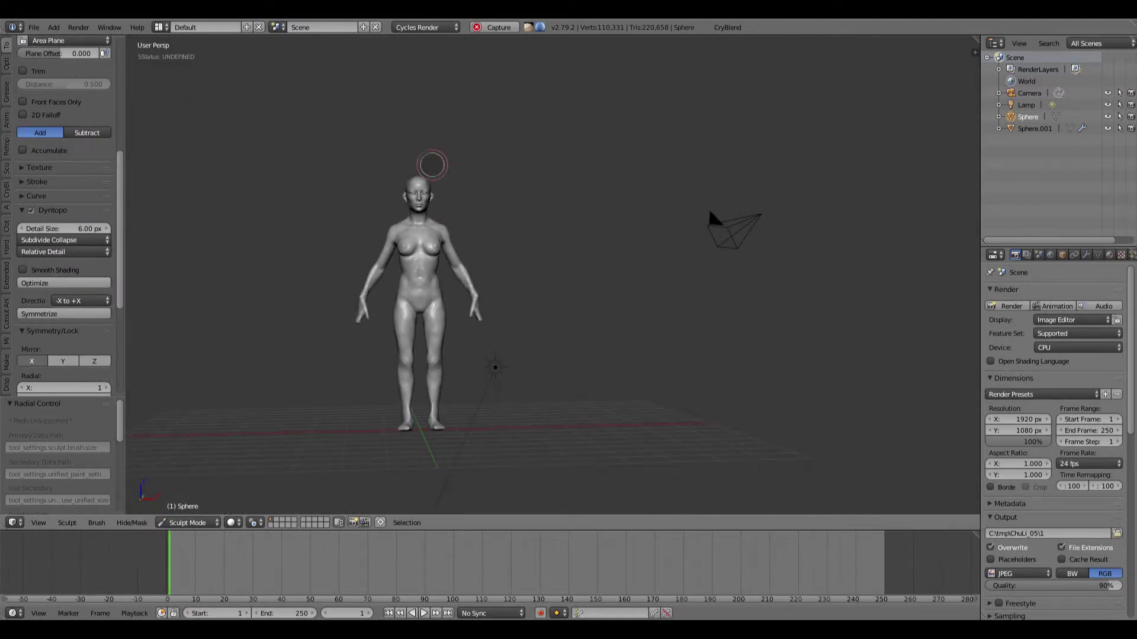
{"action": "middle_click_drag", "start_coordinate": [422, 249], "coordinate": [428, 251]}
{"action": "mouse_move", "coordinate": [428, 331]}
{"action": "middle_mouse_down", "text": "ctrl"}
{"action": "mouse_move", "coordinate": [469, 281]}
{"action": "mouse_move", "coordinate": [469, 272]}
{"action": "mouse_move", "coordinate": [443, 284]}
{"action": "mouse_move", "coordinate": [446, 272]}
{"action": "mouse_move", "coordinate": [434, 322]}
{"action": "mouse_move", "coordinate": [638, 321]}
{"action": "mouse_move", "coordinate": [640, 233]}
{"action": "mouse_move", "coordinate": [516, 246]}
{"action": "mouse_move", "coordinate": [558, 185]}
{"action": "mouse_move", "coordinate": [223, 295]}
{"action": "mouse_move", "coordinate": [414, 248]}
{"action": "mouse_move", "coordinate": [545, 195]}
{"action": "mouse_move", "coordinate": [510, 222]}
{"action": "mouse_move", "coordinate": [521, 261]}
{"action": "mouse_move", "coordinate": [513, 249]}
{"action": "middle_mouse_up", "text": "ctrl"}
{"action": "key", "text": "g"}
{"action": "key", "text": "f"}
{"action": "left_click", "coordinate": [544, 326]}
{"action": "key", "text": "f"}
{"action": "left_click", "coordinate": [437, 315]}
{"action": "key", "text": "c"}
{"action": "scroll", "coordinate": [493, 203], "scroll_direction": "up", "scroll_amount": 3}
{"action": "key", "text": "shift+c"}
{"action": "left_click_drag", "start_coordinate": [513, 248], "coordinate": [514, 251]}
{"action": "middle_click_drag", "start_coordinate": [514, 251], "coordinate": [460, 285]}
Adjust the belly profile from the side with the Grab brush and compare it in the front view
{"action": "key", "text": "g"}
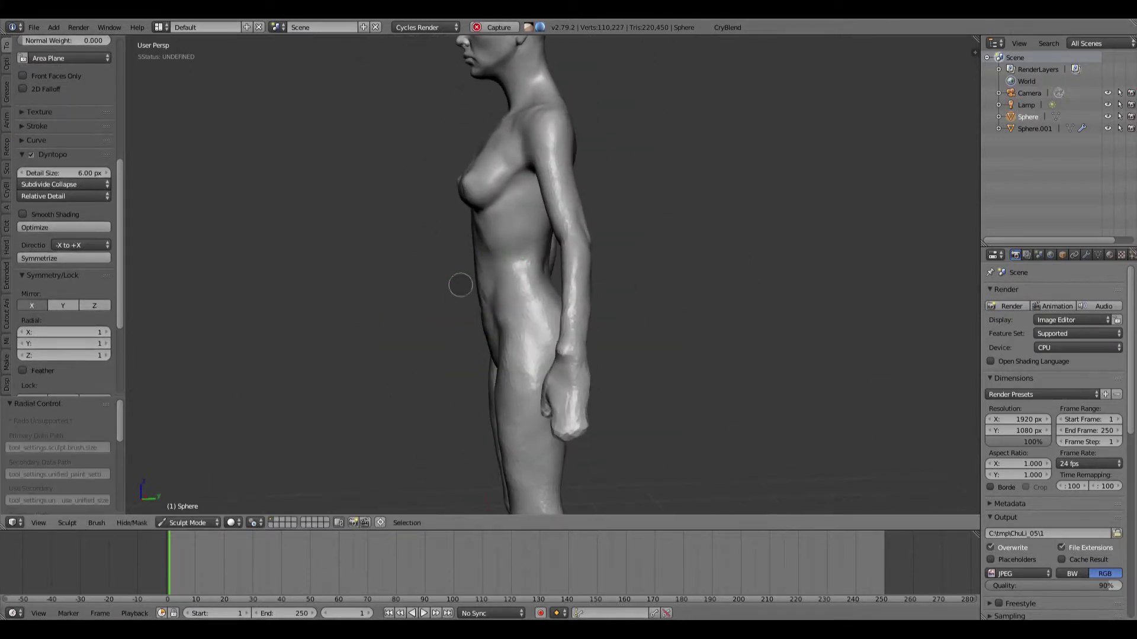
{"action": "middle_click_drag", "start_coordinate": [479, 237], "coordinate": [497, 259]}
{"action": "scroll", "coordinate": [498, 259], "scroll_direction": "down", "scroll_amount": 4}
{"action": "key", "text": "KP_1"}
{"action": "middle_click_drag", "start_coordinate": [478, 317], "coordinate": [510, 293], "text": "shift"}
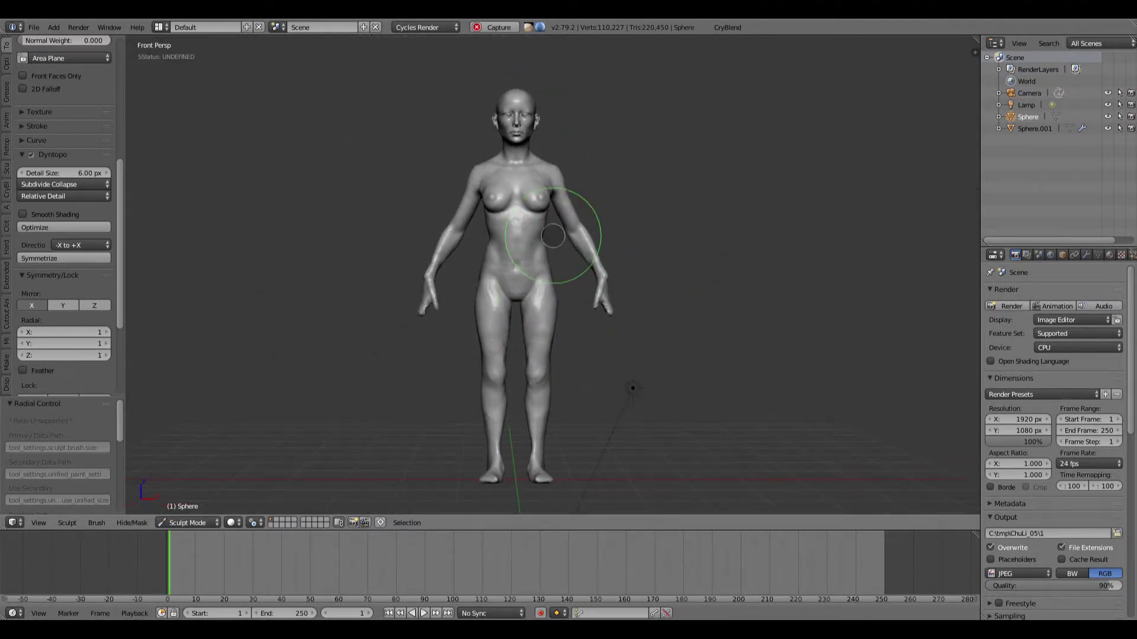
Reshape the heel and ankle from the side with a resized Grab brush
{"action": "scroll", "coordinate": [527, 441], "scroll_direction": "up", "scroll_amount": 6}
{"action": "middle_click_drag", "start_coordinate": [543, 462], "coordinate": [536, 334], "text": "shift"}
{"action": "mouse_move", "coordinate": [536, 335]}
{"action": "middle_mouse_down"}
{"action": "mouse_move", "coordinate": [553, 332]}
{"action": "mouse_move", "coordinate": [520, 452]}
{"action": "mouse_move", "coordinate": [556, 427]}
{"action": "mouse_move", "coordinate": [430, 333]}
{"action": "mouse_move", "coordinate": [601, 300]}
{"action": "mouse_move", "coordinate": [569, 367]}
{"action": "mouse_move", "coordinate": [564, 331]}
{"action": "middle_mouse_up"}
{"action": "key", "text": "d"}
{"action": "left_click", "coordinate": [568, 335]}
{"action": "key", "text": "Escape"}
{"action": "key", "text": "f"}
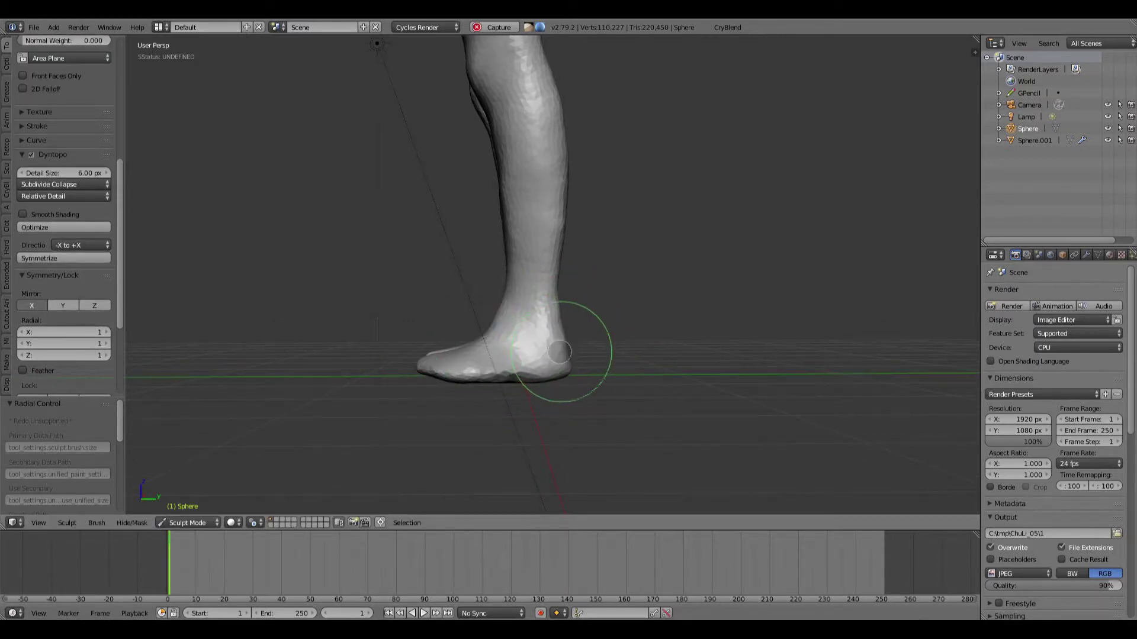
Examine the full figure's posture and proportions from the side and from behind
{"action": "scroll", "coordinate": [558, 236], "scroll_direction": "down", "scroll_amount": 8}
{"action": "middle_click_drag", "start_coordinate": [568, 196], "coordinate": [646, 279], "text": "shift"}
{"action": "scroll", "coordinate": [685, 234], "scroll_direction": "up", "scroll_amount": 3}
{"action": "scroll", "coordinate": [646, 278], "scroll_direction": "up", "scroll_amount": 1}
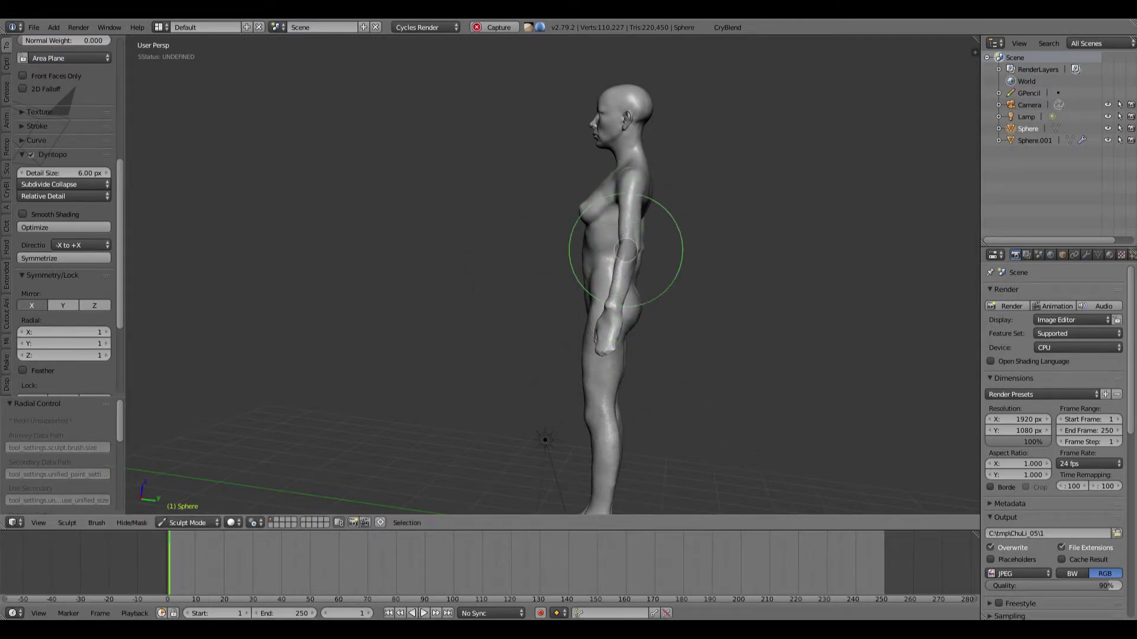
{"action": "middle_click_drag", "start_coordinate": [637, 252], "coordinate": [596, 322]}
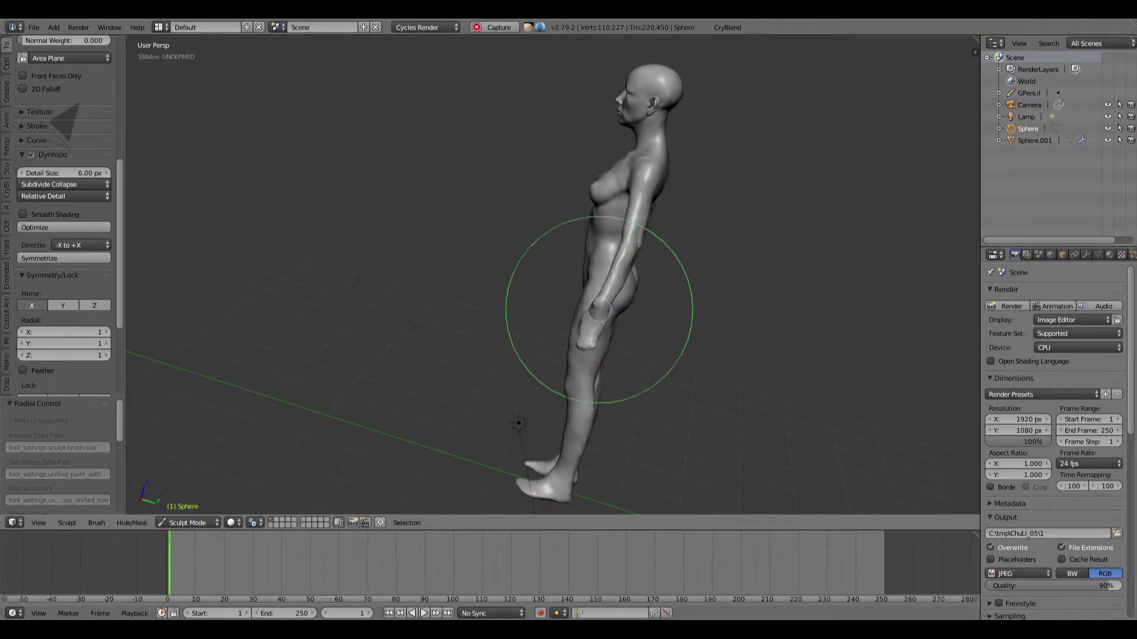
{"action": "mouse_move", "coordinate": [619, 254]}
{"action": "middle_mouse_down"}
{"action": "mouse_move", "coordinate": [500, 302]}
{"action": "mouse_move", "coordinate": [489, 273]}
{"action": "mouse_move", "coordinate": [391, 297]}
{"action": "mouse_move", "coordinate": [613, 237]}
{"action": "middle_mouse_up"}
{"action": "scroll", "coordinate": [479, 328], "scroll_direction": "up", "scroll_amount": 5}
{"action": "scroll", "coordinate": [487, 270], "scroll_direction": "down", "scroll_amount": 5}
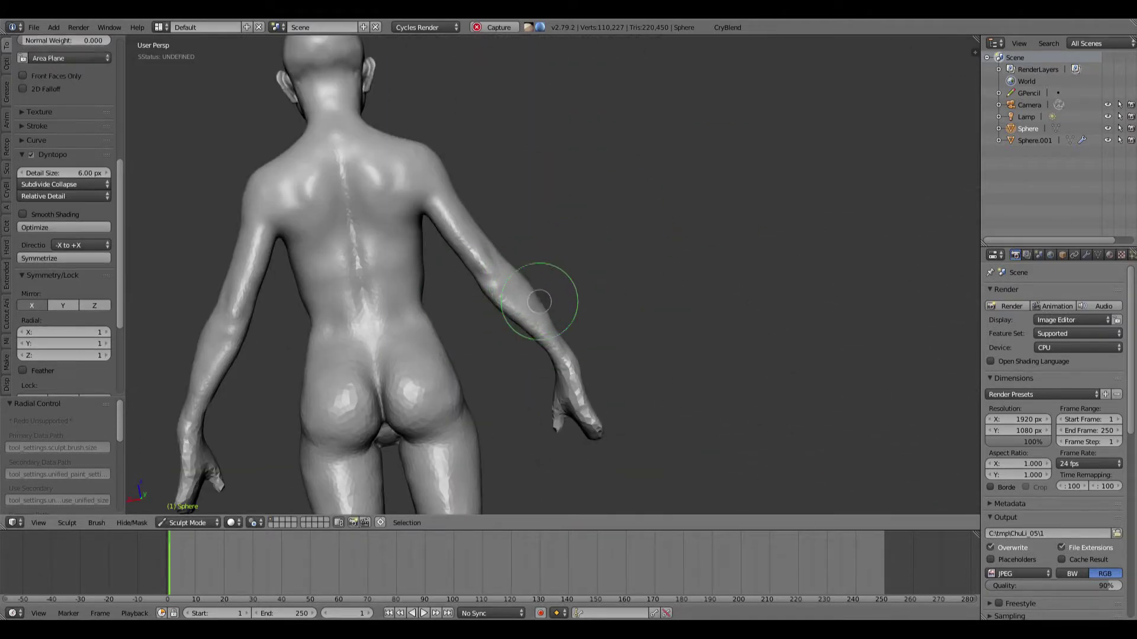
{"action": "middle_click_drag", "start_coordinate": [539, 302], "coordinate": [563, 335]}
{"action": "left_click_drag", "start_coordinate": [563, 336], "coordinate": [512, 256], "text": "shift"}
{"action": "scroll", "coordinate": [513, 256], "scroll_direction": "down", "scroll_amount": 3}
{"action": "mouse_move", "coordinate": [513, 257]}
{"action": "middle_mouse_down"}
{"action": "mouse_move", "coordinate": [517, 375]}
{"action": "mouse_move", "coordinate": [408, 373]}
{"action": "mouse_move", "coordinate": [442, 476]}
{"action": "middle_mouse_up"}
{"action": "scroll", "coordinate": [442, 476], "scroll_direction": "up", "scroll_amount": 4}
Build up the top of the shoulder with a resized Clay brush and smooth it into the upper arm
{"action": "key", "text": "c"}
{"action": "mouse_move", "coordinate": [521, 302]}
{"action": "middle_mouse_down"}
{"action": "mouse_move", "coordinate": [507, 315]}
{"action": "mouse_move", "coordinate": [532, 375]}
{"action": "middle_mouse_up"}
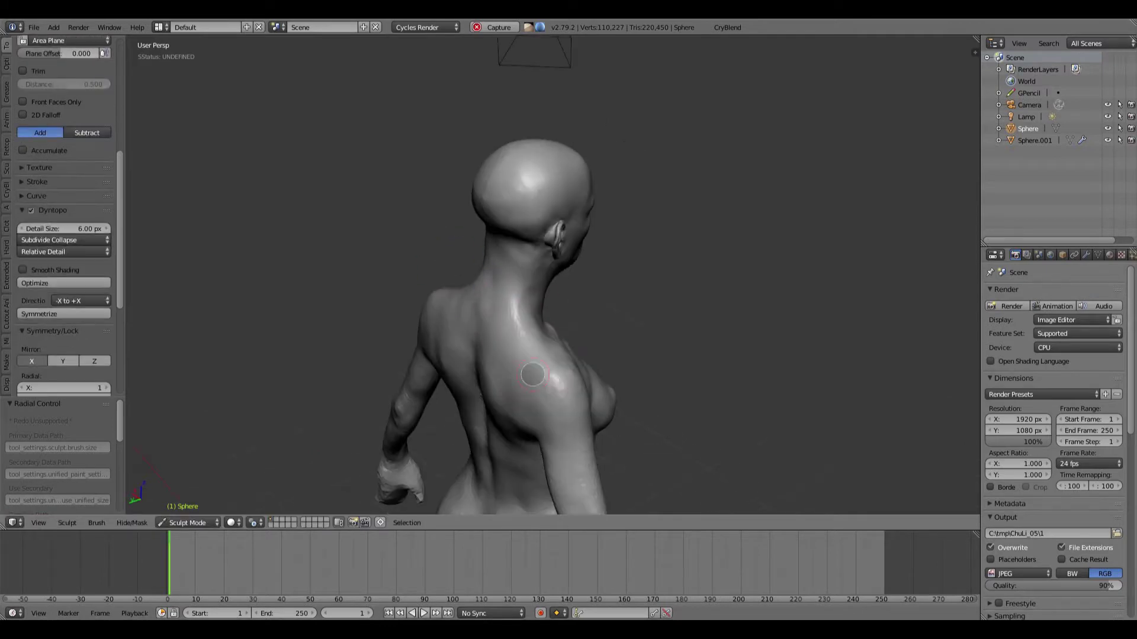
{"action": "mouse_move", "coordinate": [496, 336]}
{"action": "middle_mouse_down"}
{"action": "mouse_move", "coordinate": [525, 344]}
{"action": "mouse_move", "coordinate": [433, 323]}
{"action": "mouse_move", "coordinate": [399, 297]}
{"action": "mouse_move", "coordinate": [476, 307]}
{"action": "mouse_move", "coordinate": [665, 216]}
{"action": "mouse_move", "coordinate": [753, 310]}
{"action": "mouse_move", "coordinate": [563, 428]}
{"action": "mouse_move", "coordinate": [512, 282]}
{"action": "mouse_move", "coordinate": [473, 266]}
{"action": "mouse_move", "coordinate": [510, 266]}
{"action": "middle_mouse_up"}
{"action": "key", "text": "f"}
{"action": "left_click", "coordinate": [535, 265]}
{"action": "left_click_drag", "start_coordinate": [510, 266], "coordinate": [529, 269]}
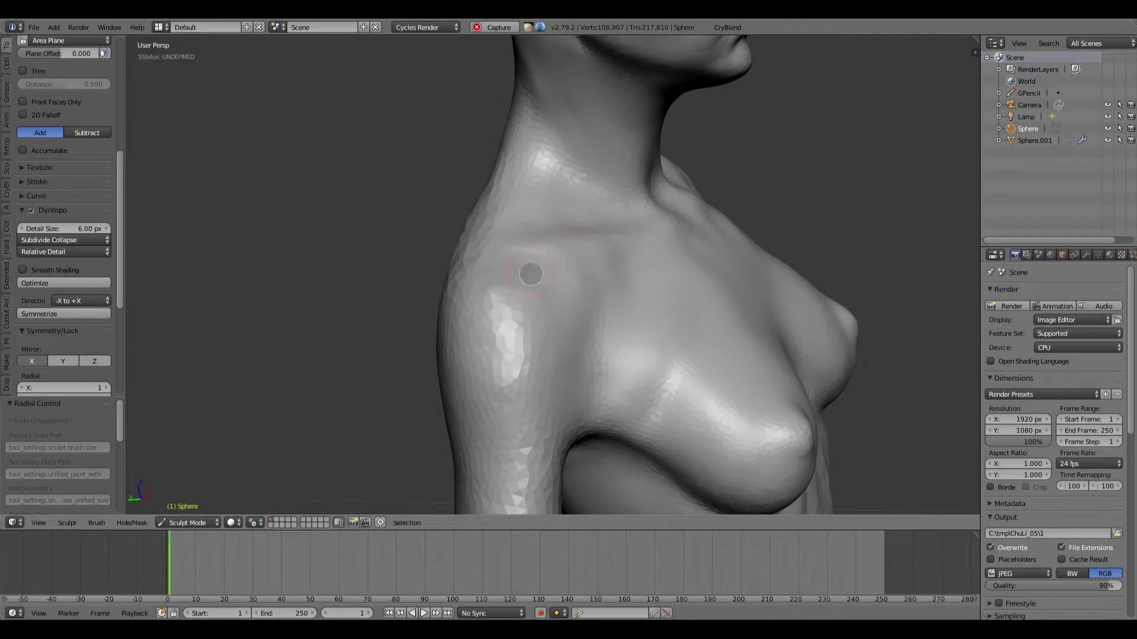
{"action": "middle_click_drag", "start_coordinate": [556, 262], "coordinate": [536, 285]}
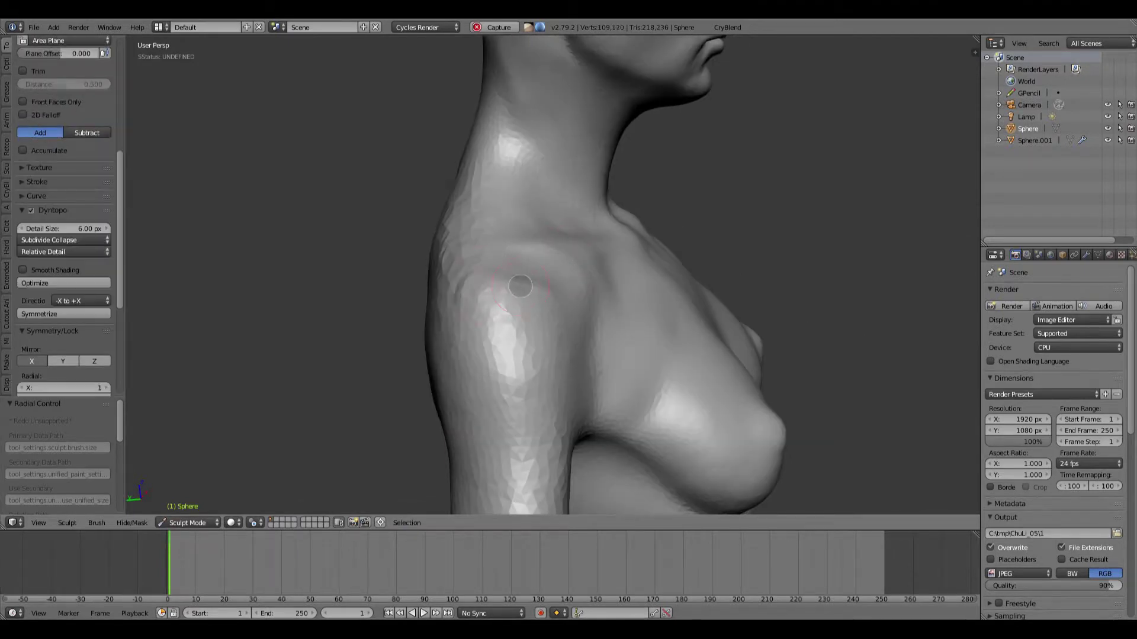
{"action": "left_click_drag", "start_coordinate": [538, 283], "coordinate": [500, 269], "text": "shift"}
Refine and smooth the breasts from the front, below and side
{"action": "middle_click_drag", "start_coordinate": [500, 269], "coordinate": [331, 296]}
{"action": "scroll", "coordinate": [550, 284], "scroll_direction": "down", "scroll_amount": 4}
{"action": "scroll", "coordinate": [549, 283], "scroll_direction": "down", "scroll_amount": 4}
{"action": "scroll", "coordinate": [539, 299], "scroll_direction": "up", "scroll_amount": 7}
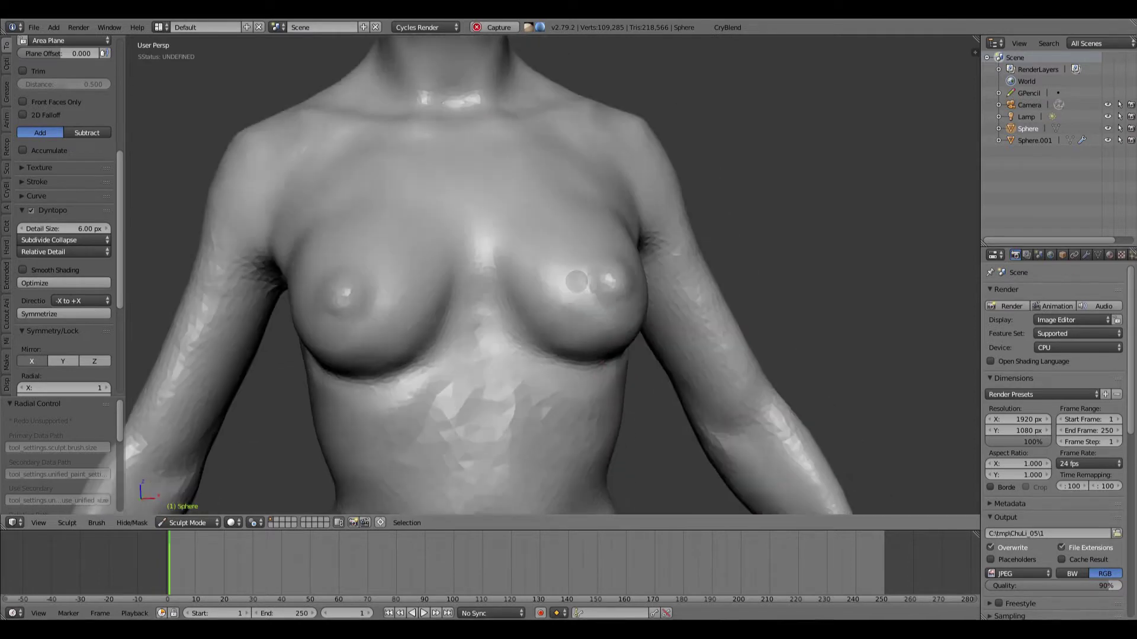
{"action": "middle_click_drag", "start_coordinate": [540, 299], "coordinate": [496, 321]}
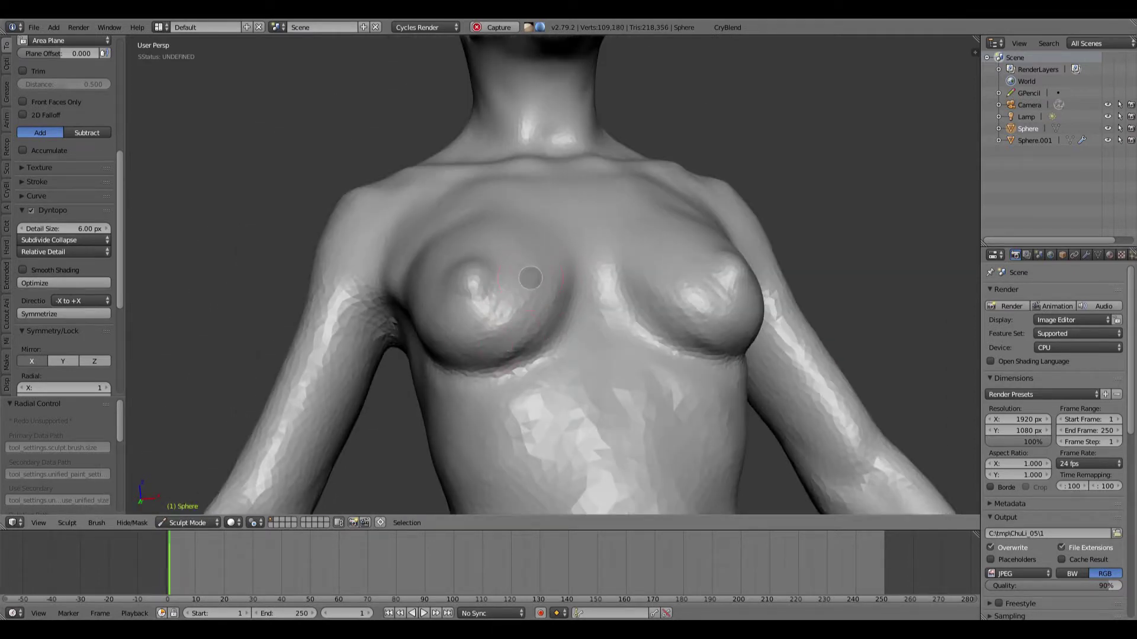
{"action": "middle_click_drag", "start_coordinate": [530, 278], "coordinate": [467, 323]}
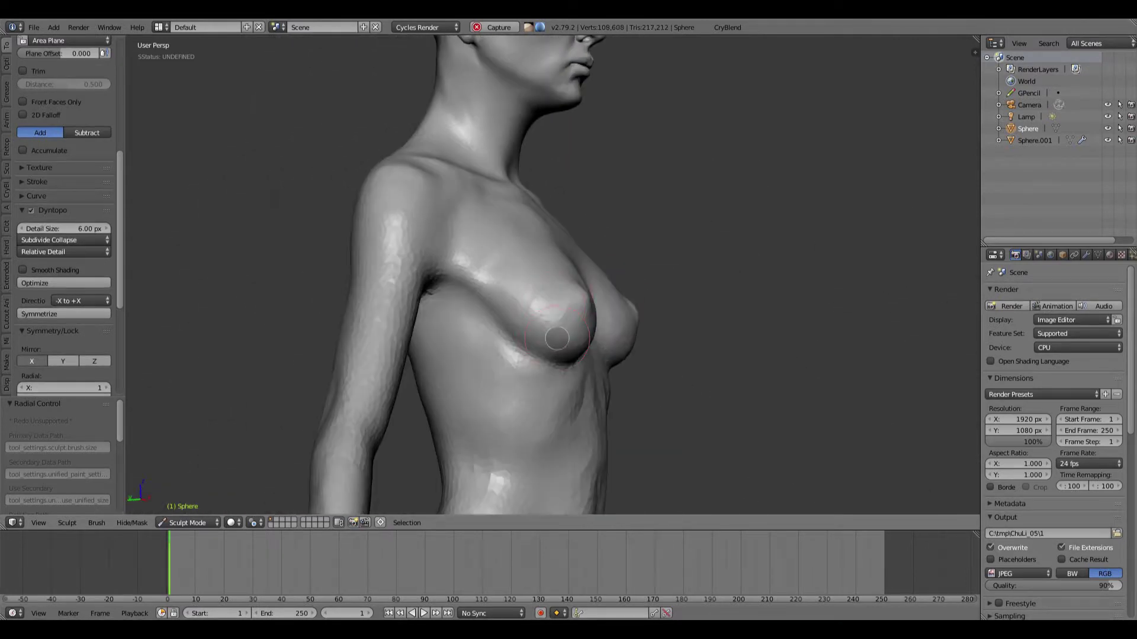
{"action": "middle_click_drag", "start_coordinate": [557, 338], "coordinate": [673, 203]}
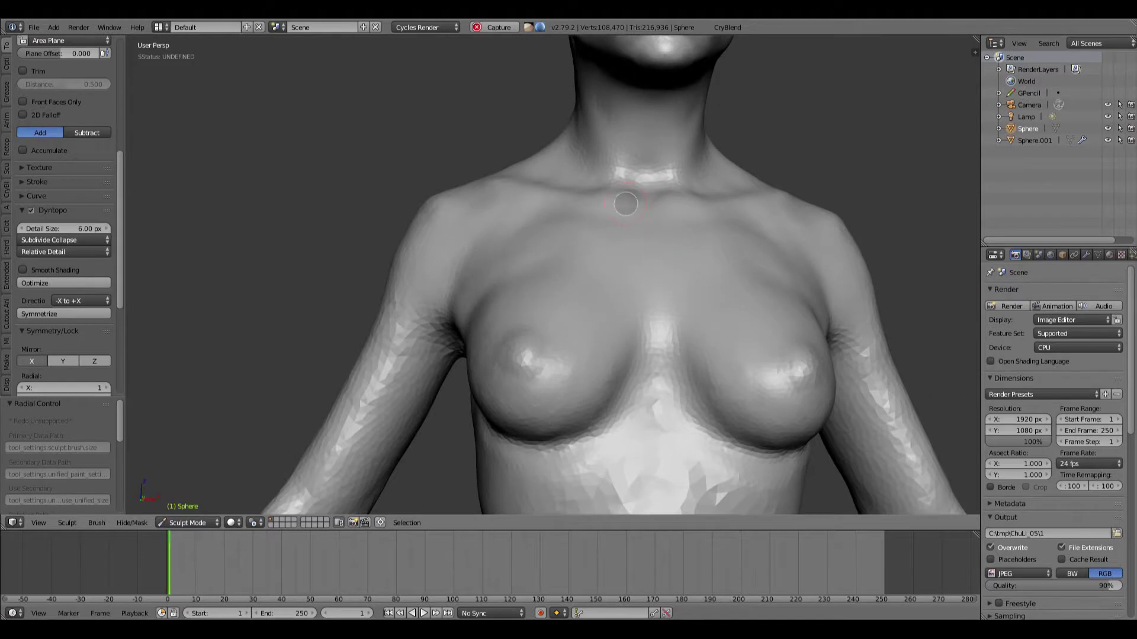
Build up the inner ends of the collarbones at the base of the neck with the Clay brush
{"action": "left_click_drag", "start_coordinate": [590, 196], "coordinate": [533, 190]}
{"action": "mouse_move", "coordinate": [533, 190]}
{"action": "middle_mouse_down"}
{"action": "mouse_move", "coordinate": [620, 186]}
{"action": "mouse_move", "coordinate": [535, 190]}
{"action": "middle_mouse_up"}
{"action": "scroll", "coordinate": [604, 176], "scroll_direction": "up", "scroll_amount": 3}
{"action": "key", "text": "f"}
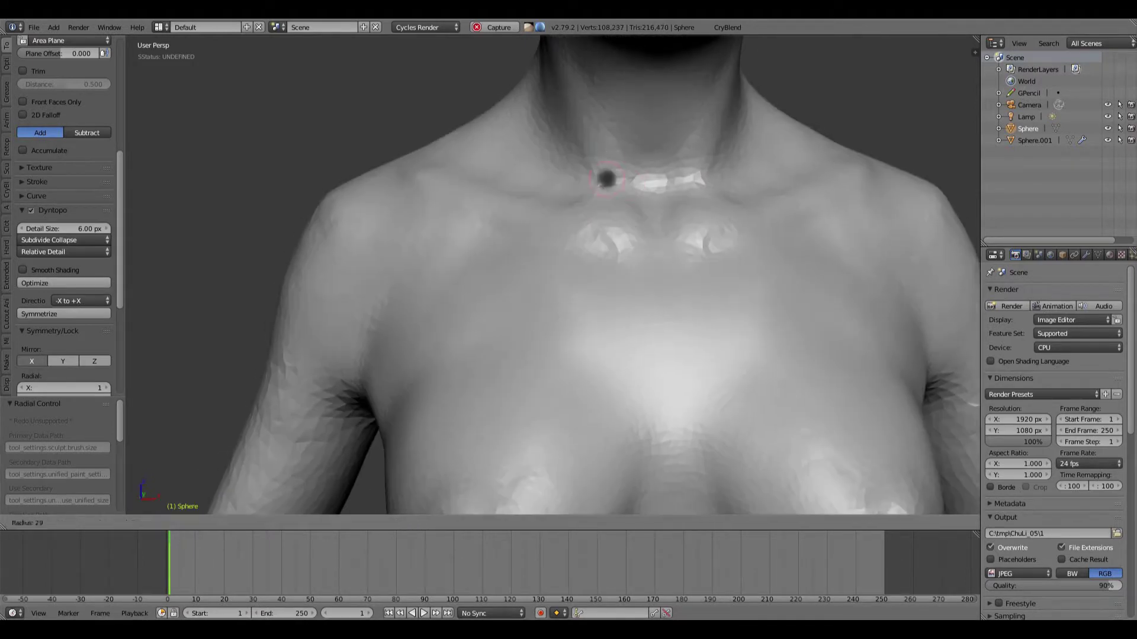
{"action": "scroll", "coordinate": [615, 172], "scroll_direction": "up", "scroll_amount": 2}
Build up the neck muscles from the inner collarbones toward the ears and smooth their upper ends
{"action": "middle_click_drag", "start_coordinate": [621, 184], "coordinate": [664, 299]}
{"action": "left_click_drag", "start_coordinate": [665, 299], "coordinate": [647, 255]}
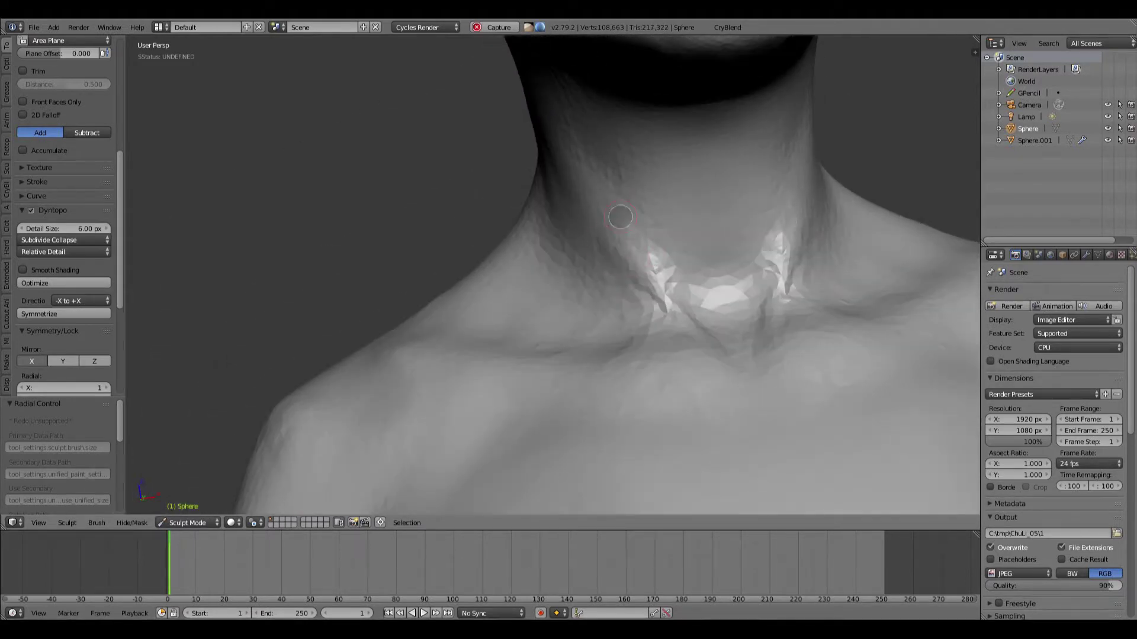
{"action": "left_click_drag", "start_coordinate": [622, 219], "coordinate": [574, 178]}
{"action": "mouse_move", "coordinate": [574, 177]}
{"action": "middle_mouse_down"}
{"action": "mouse_move", "coordinate": [594, 186]}
{"action": "mouse_move", "coordinate": [592, 158]}
{"action": "middle_mouse_up"}
{"action": "left_click_drag", "start_coordinate": [563, 142], "coordinate": [526, 112]}
{"action": "middle_click_drag", "start_coordinate": [526, 112], "coordinate": [540, 113]}
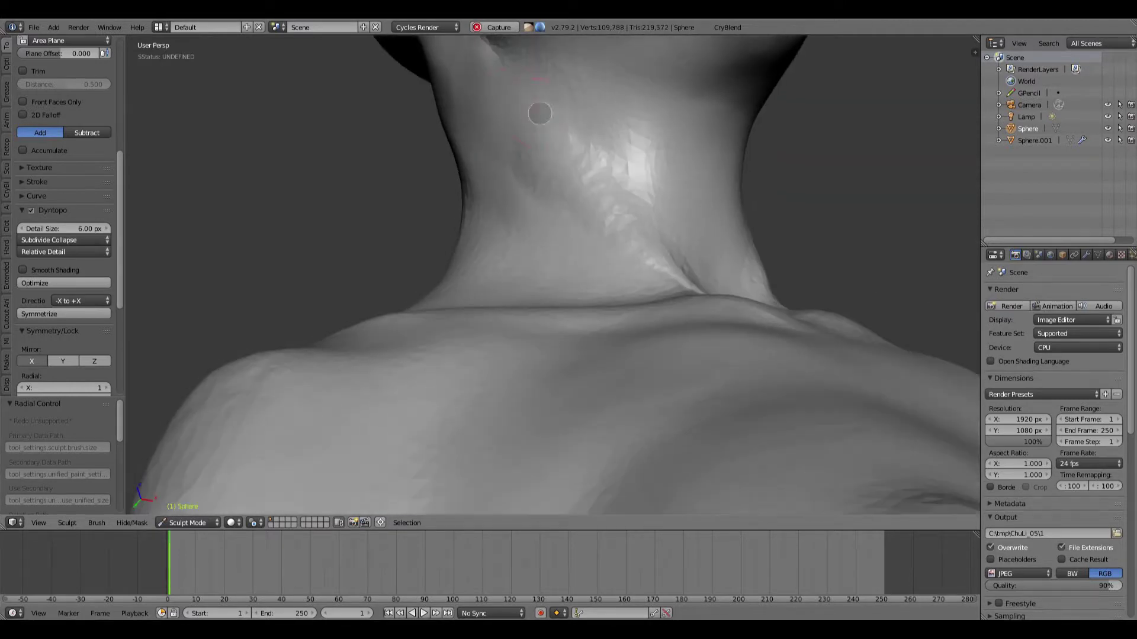
{"action": "left_click_drag", "start_coordinate": [480, 66], "coordinate": [555, 179], "text": "shift"}
{"action": "middle_click_drag", "start_coordinate": [661, 249], "coordinate": [655, 315]}
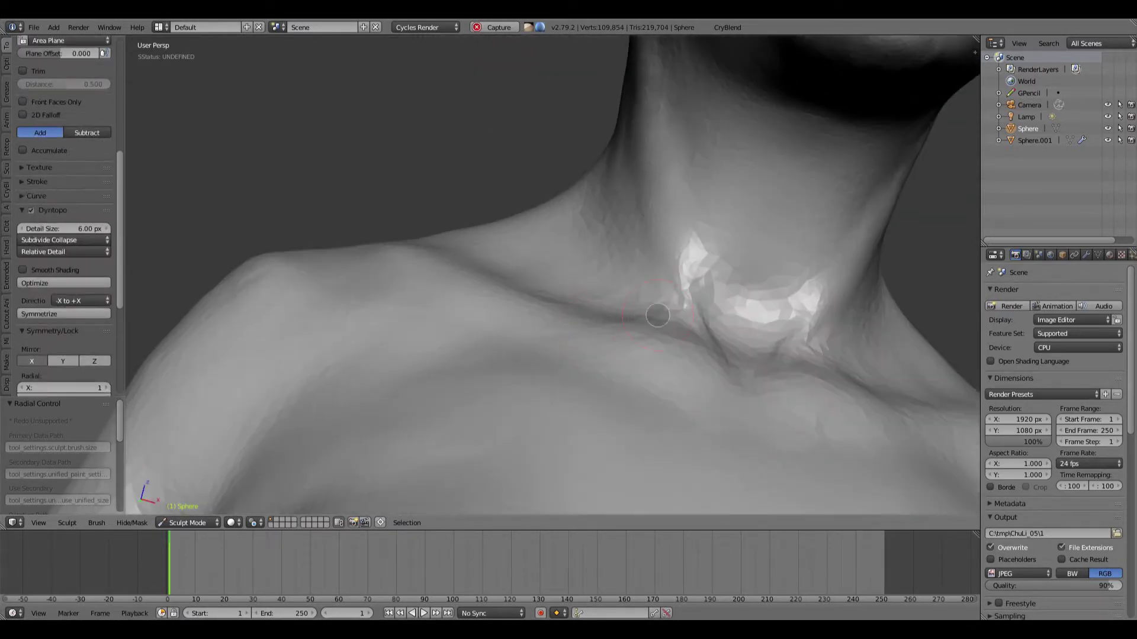
Sculpt the lower neck tendons and the hollow between the collarbones with a resized Clay brush
{"action": "scroll", "coordinate": [655, 315], "scroll_direction": "down", "scroll_amount": 6}
{"action": "scroll", "coordinate": [655, 284], "scroll_direction": "up", "scroll_amount": 5}
{"action": "key", "text": "f"}
{"action": "left_click", "coordinate": [642, 383]}
{"action": "middle_click_drag", "start_coordinate": [641, 384], "coordinate": [645, 403]}
{"action": "left_click_drag", "start_coordinate": [646, 403], "coordinate": [641, 382]}
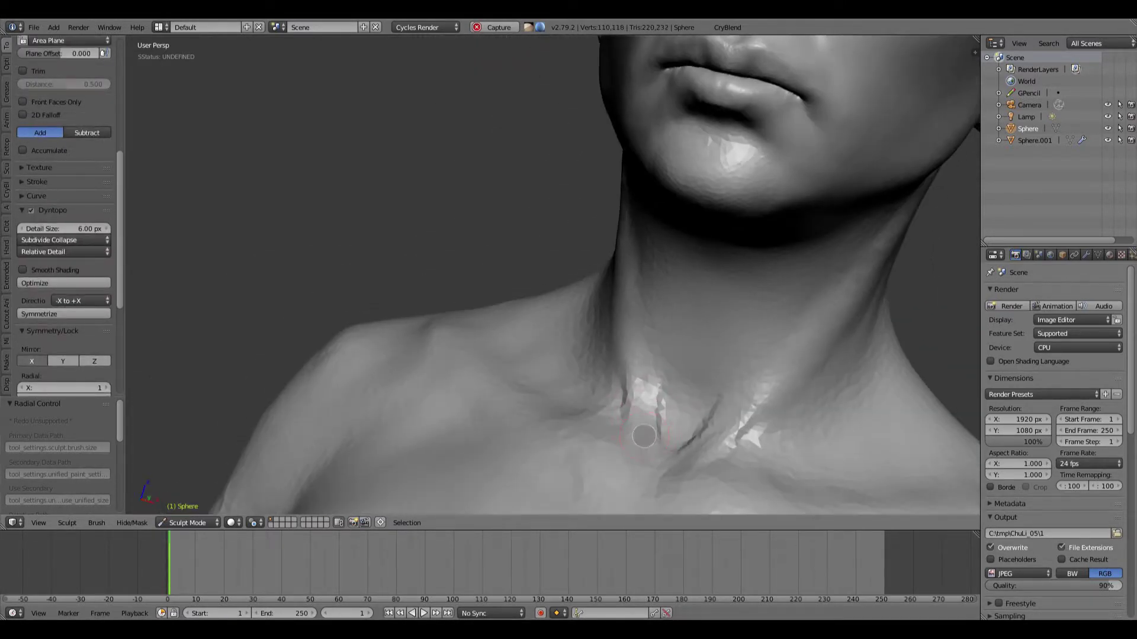
{"action": "middle_click_drag", "start_coordinate": [644, 437], "coordinate": [626, 401]}
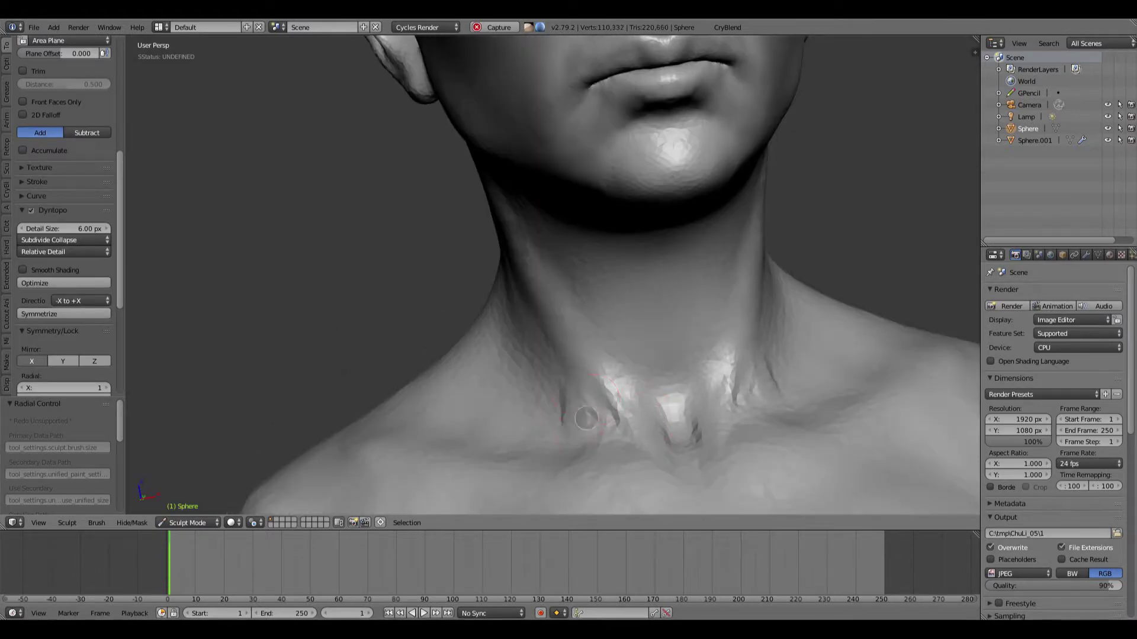
Smooth the lower neck tendons and the throat hollow into the collarbones
{"action": "left_click_drag", "start_coordinate": [586, 418], "coordinate": [612, 442], "text": "shift"}
{"action": "scroll", "coordinate": [614, 441], "scroll_direction": "down", "scroll_amount": 7}
{"action": "middle_click_drag", "start_coordinate": [609, 292], "coordinate": [550, 290]}
{"action": "scroll", "coordinate": [595, 284], "scroll_direction": "up", "scroll_amount": 5}
{"action": "left_click_drag", "start_coordinate": [628, 307], "coordinate": [616, 318], "text": "shift"}
{"action": "middle_click_drag", "start_coordinate": [562, 320], "coordinate": [583, 331]}
{"action": "key", "text": "f"}
{"action": "scroll", "coordinate": [548, 379], "scroll_direction": "down", "scroll_amount": 5}
{"action": "middle_click_drag", "start_coordinate": [548, 379], "coordinate": [642, 335]}
{"action": "scroll", "coordinate": [523, 276], "scroll_direction": "up", "scroll_amount": 5}
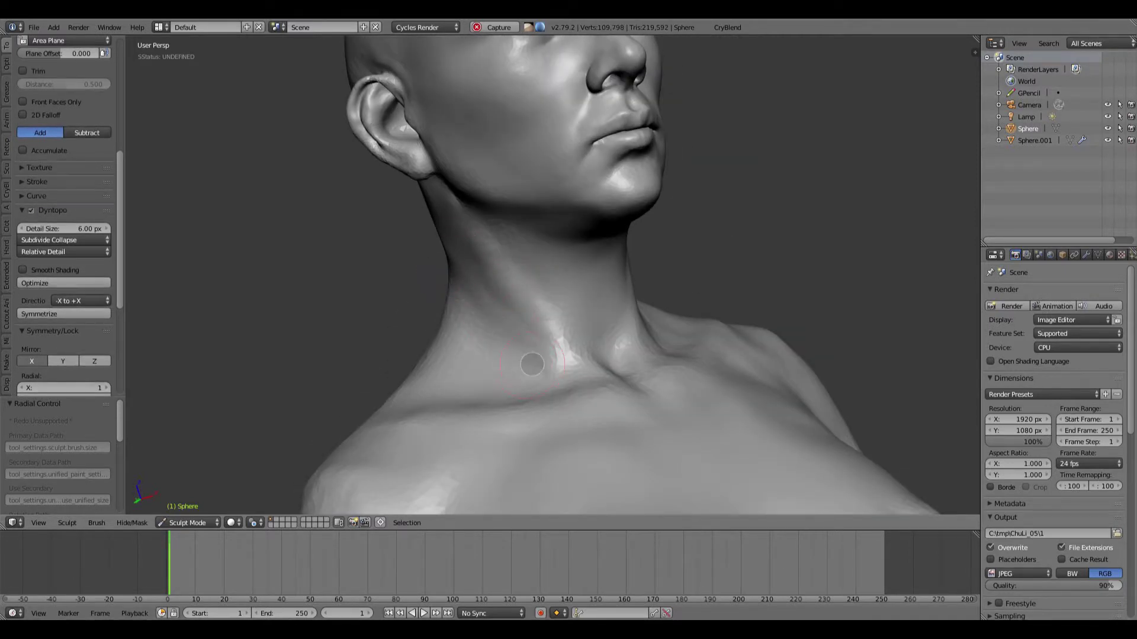
Refine and smooth the upper back below the shoulder blades
{"action": "scroll", "coordinate": [532, 364], "scroll_direction": "down", "scroll_amount": 5}
{"action": "middle_click_drag", "start_coordinate": [531, 363], "coordinate": [594, 227]}
{"action": "scroll", "coordinate": [575, 307], "scroll_direction": "up", "scroll_amount": 2}
{"action": "scroll", "coordinate": [688, 283], "scroll_direction": "up", "scroll_amount": 4}
{"action": "mouse_move", "coordinate": [563, 274]}
{"action": "middle_mouse_down"}
{"action": "mouse_move", "coordinate": [593, 264]}
{"action": "mouse_move", "coordinate": [570, 237]}
{"action": "mouse_move", "coordinate": [485, 248]}
{"action": "mouse_move", "coordinate": [533, 226]}
{"action": "middle_mouse_up"}
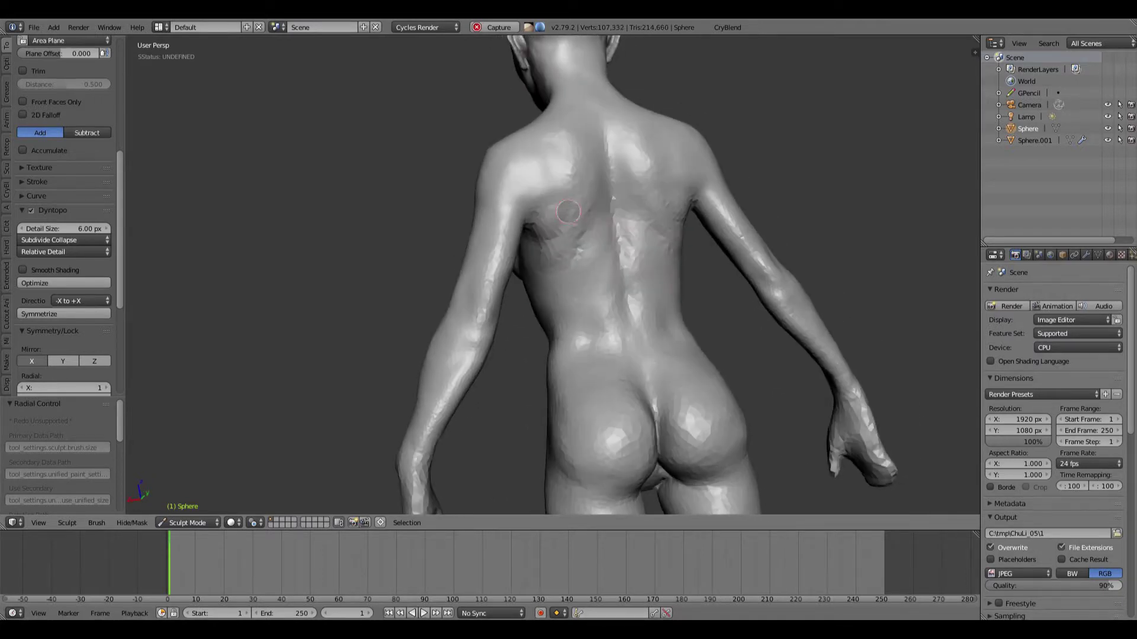
{"action": "left_click_drag", "start_coordinate": [533, 226], "coordinate": [529, 233], "text": "shift"}
{"action": "mouse_move", "coordinate": [529, 233]}
{"action": "middle_mouse_down"}
{"action": "mouse_move", "coordinate": [481, 272]}
{"action": "mouse_move", "coordinate": [635, 330]}
{"action": "middle_mouse_up"}
Sculpt the lower edge of the rib cage above the waist with a resized Clay brush
{"action": "key", "text": "KP_1"}
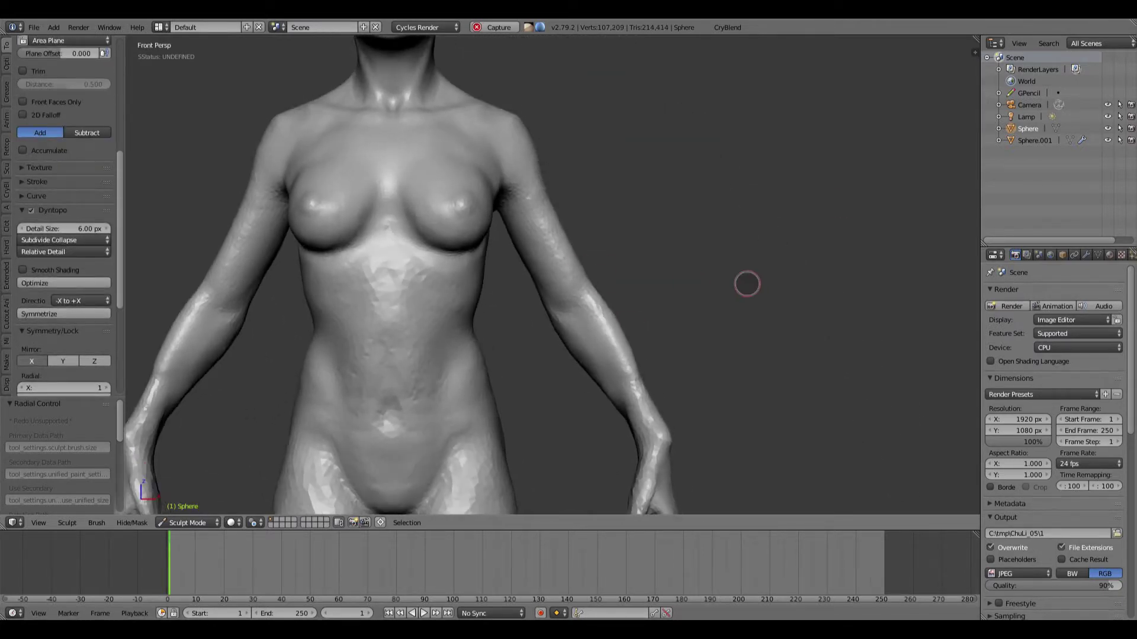
{"action": "scroll", "coordinate": [746, 284], "scroll_direction": "down", "scroll_amount": 6}
{"action": "middle_click_drag", "start_coordinate": [616, 249], "coordinate": [635, 287], "text": "shift"}
{"action": "mouse_move", "coordinate": [639, 296]}
{"action": "middle_mouse_down"}
{"action": "mouse_move", "coordinate": [518, 248]}
{"action": "mouse_move", "coordinate": [728, 267]}
{"action": "mouse_move", "coordinate": [527, 236]}
{"action": "mouse_move", "coordinate": [536, 248]}
{"action": "middle_mouse_up"}
{"action": "key", "text": "f"}
{"action": "left_click", "coordinate": [540, 246]}
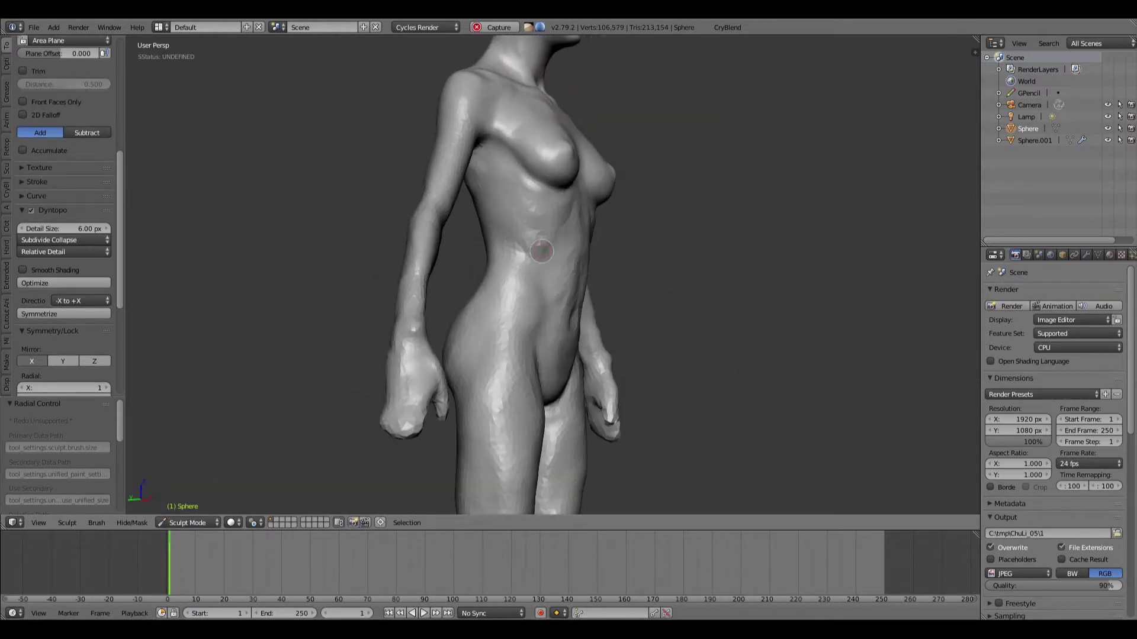
{"action": "left_click_drag", "start_coordinate": [536, 251], "coordinate": [565, 216]}
Refine and smooth the ribs beneath the breasts from the side and front
{"action": "mouse_move", "coordinate": [587, 216]}
{"action": "middle_mouse_down"}
{"action": "mouse_move", "coordinate": [563, 209]}
{"action": "mouse_move", "coordinate": [553, 242]}
{"action": "middle_mouse_up"}
{"action": "key", "text": "f"}
{"action": "left_click_drag", "start_coordinate": [553, 242], "coordinate": [562, 225], "text": "shift"}
{"action": "middle_click_drag", "start_coordinate": [609, 220], "coordinate": [560, 214]}
{"action": "left_click_drag", "start_coordinate": [560, 215], "coordinate": [566, 211], "text": "shift"}
{"action": "middle_click_drag", "start_coordinate": [565, 212], "coordinate": [538, 242]}
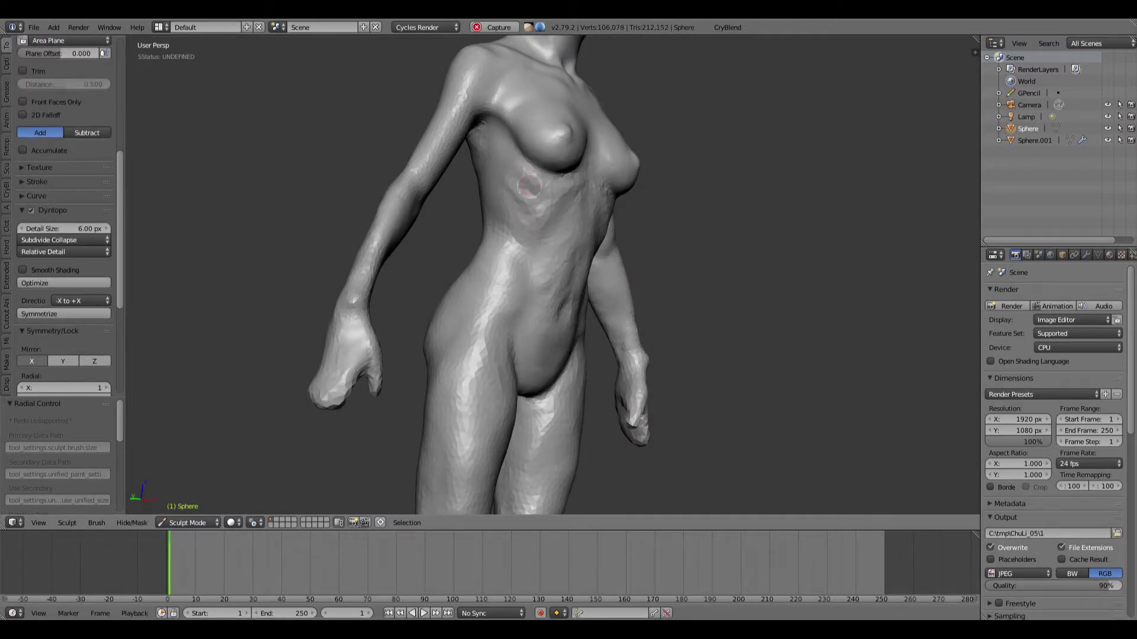
{"action": "middle_click_drag", "start_coordinate": [528, 187], "coordinate": [331, 219]}
{"action": "left_click_drag", "start_coordinate": [598, 213], "coordinate": [610, 228], "text": "shift"}
{"action": "middle_click_drag", "start_coordinate": [610, 228], "coordinate": [727, 229]}
{"action": "scroll", "coordinate": [727, 229], "scroll_direction": "down", "scroll_amount": 4}
{"action": "mouse_move", "coordinate": [532, 254]}
{"action": "middle_mouse_down"}
{"action": "mouse_move", "coordinate": [641, 263]}
{"action": "mouse_move", "coordinate": [634, 190]}
{"action": "mouse_move", "coordinate": [618, 180]}
{"action": "mouse_move", "coordinate": [578, 241]}
{"action": "middle_mouse_up"}
{"action": "scroll", "coordinate": [641, 263], "scroll_direction": "up", "scroll_amount": 4}
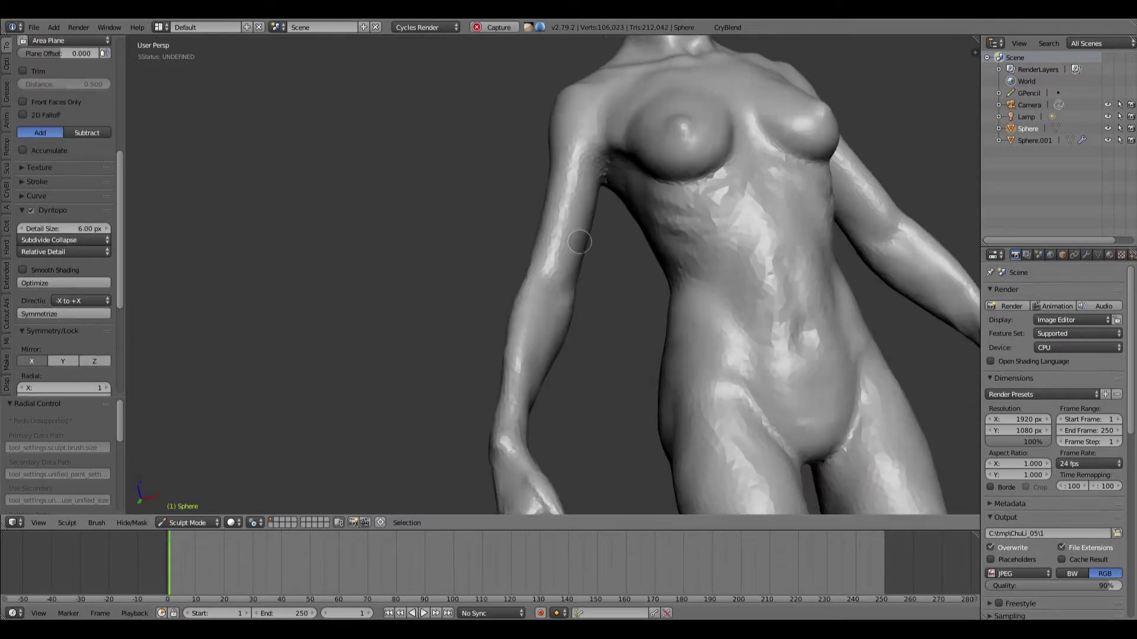
Sculpt the ribs along the side of the back below the shoulder blades
{"action": "scroll", "coordinate": [525, 310], "scroll_direction": "down", "scroll_amount": 4}
{"action": "mouse_move", "coordinate": [725, 302]}
{"action": "middle_mouse_down"}
{"action": "mouse_move", "coordinate": [594, 322]}
{"action": "mouse_move", "coordinate": [682, 286]}
{"action": "mouse_move", "coordinate": [521, 294]}
{"action": "mouse_move", "coordinate": [460, 282]}
{"action": "middle_mouse_up"}
{"action": "scroll", "coordinate": [460, 282], "scroll_direction": "up", "scroll_amount": 4}
{"action": "middle_click_drag", "start_coordinate": [574, 233], "coordinate": [528, 218]}
{"action": "left_click_drag", "start_coordinate": [528, 218], "coordinate": [490, 265]}
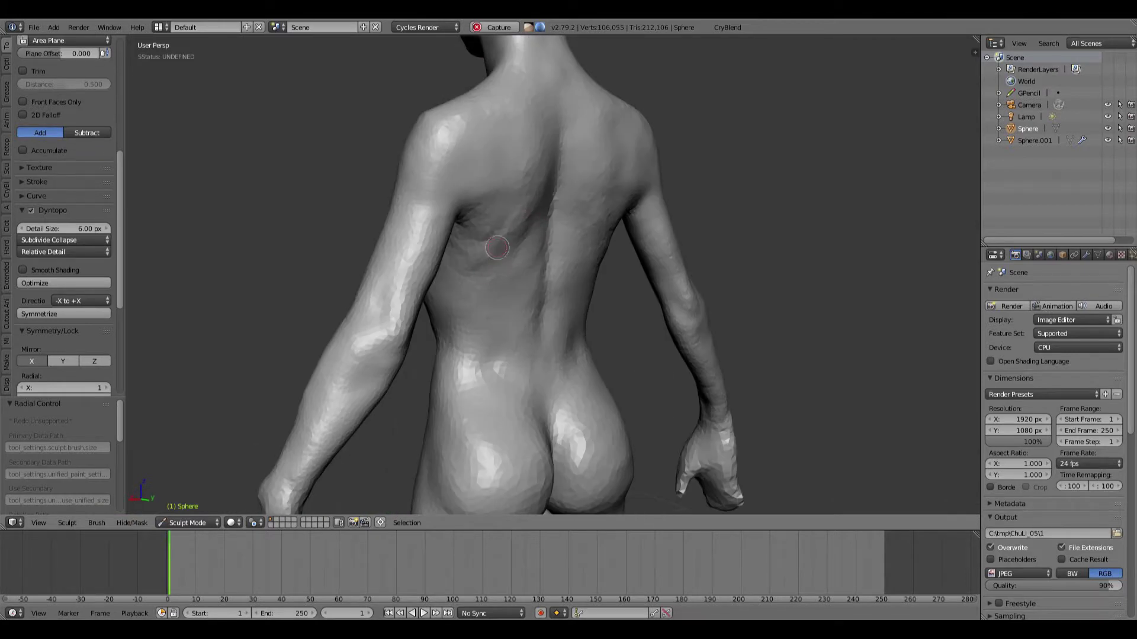
{"action": "middle_click_drag", "start_coordinate": [497, 248], "coordinate": [453, 250]}
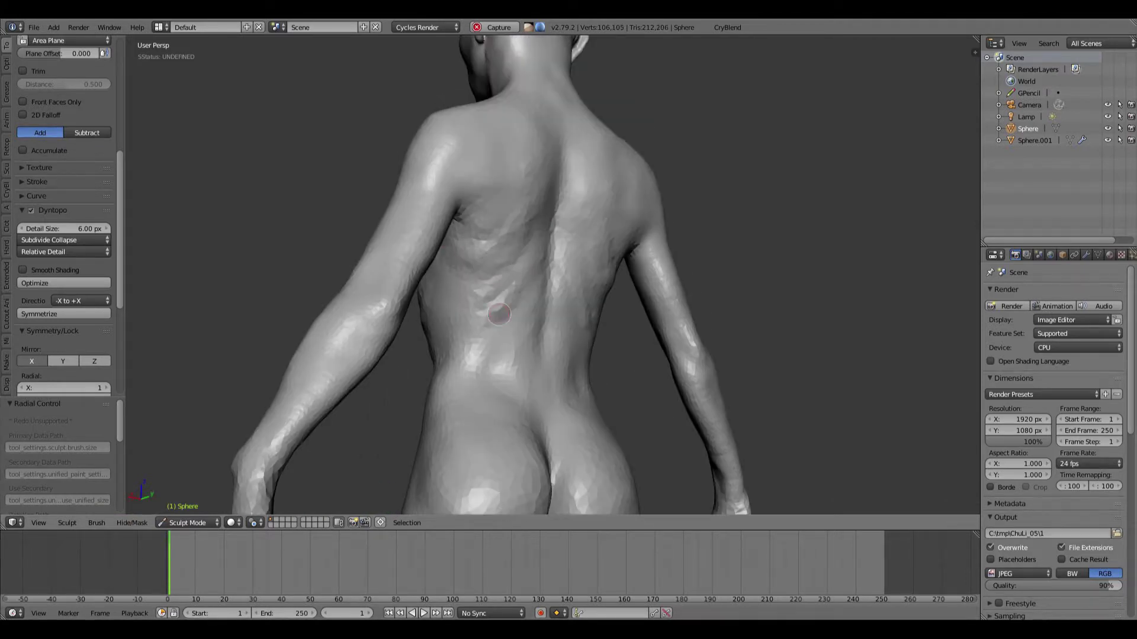
{"action": "mouse_move", "coordinate": [489, 303]}
{"action": "middle_mouse_down"}
{"action": "mouse_move", "coordinate": [471, 329]}
{"action": "mouse_move", "coordinate": [396, 314]}
{"action": "mouse_move", "coordinate": [583, 296]}
{"action": "mouse_move", "coordinate": [543, 326]}
{"action": "middle_mouse_up"}
Refine the upper and outer buttocks from behind with a resized brush
{"action": "mouse_move", "coordinate": [533, 369]}
{"action": "middle_mouse_down"}
{"action": "mouse_move", "coordinate": [536, 331]}
{"action": "mouse_move", "coordinate": [525, 357]}
{"action": "mouse_move", "coordinate": [579, 346]}
{"action": "mouse_move", "coordinate": [508, 363]}
{"action": "mouse_move", "coordinate": [526, 385]}
{"action": "middle_mouse_up"}
{"action": "scroll", "coordinate": [527, 357], "scroll_direction": "up", "scroll_amount": 2}
{"action": "key", "text": "f"}
{"action": "left_click", "coordinate": [519, 356]}
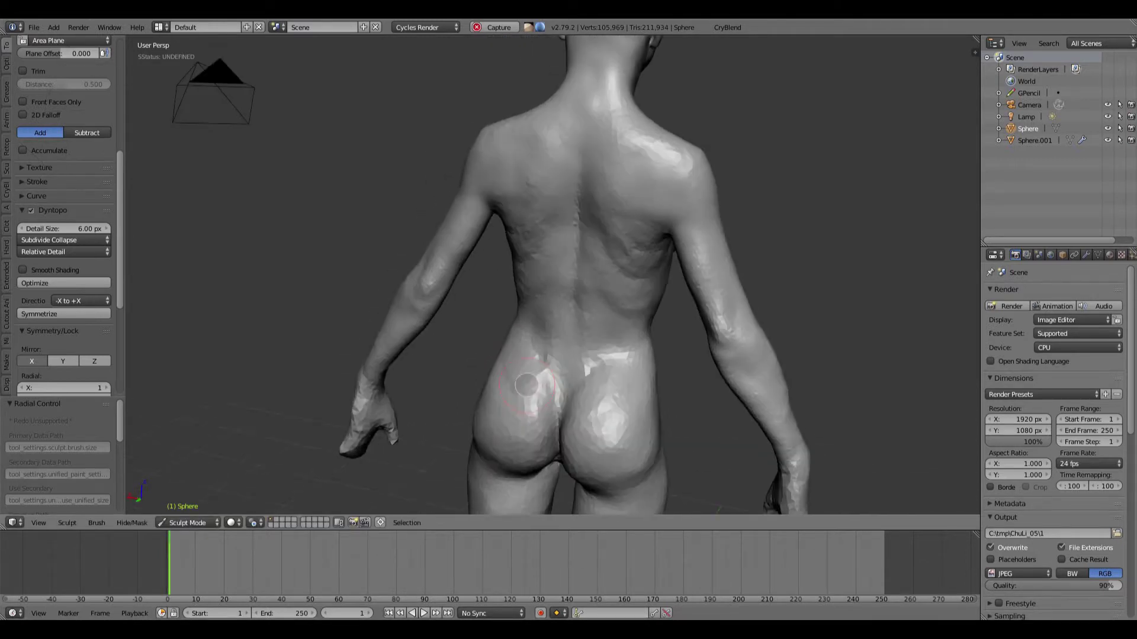
{"action": "middle_click_drag", "start_coordinate": [544, 444], "coordinate": [499, 437]}
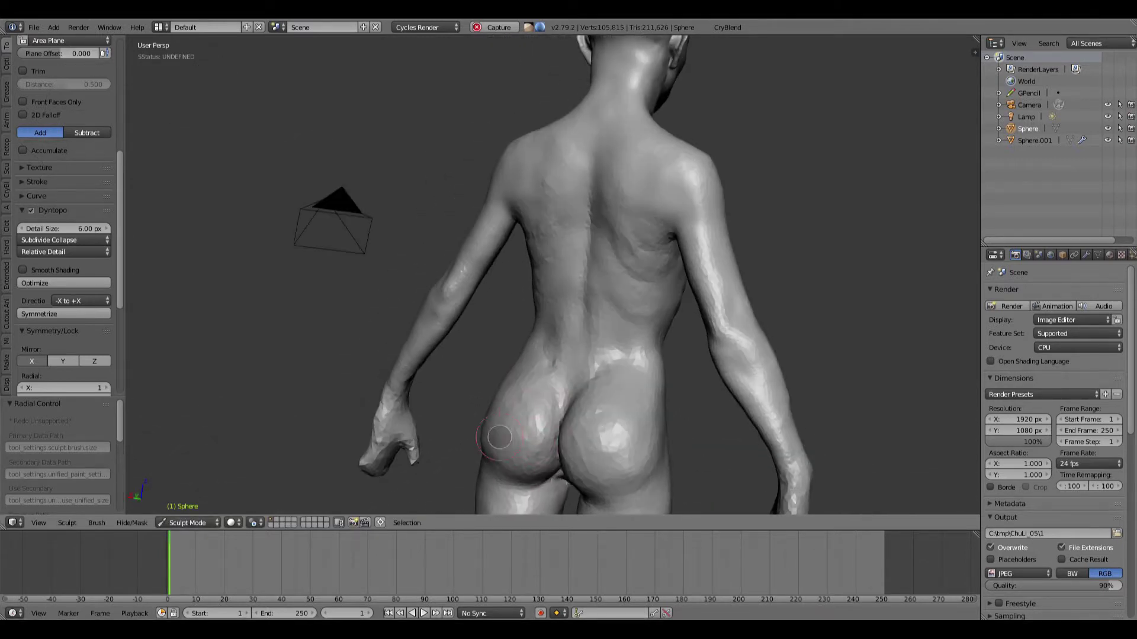
{"action": "middle_click_drag", "start_coordinate": [495, 358], "coordinate": [527, 350]}
Sculpt the paired dimples on the lower back just above the buttocks
{"action": "scroll", "coordinate": [528, 346], "scroll_direction": "up", "scroll_amount": 2}
{"action": "scroll", "coordinate": [528, 341], "scroll_direction": "up", "scroll_amount": 3}
{"action": "left_click_drag", "start_coordinate": [525, 341], "coordinate": [527, 348]}
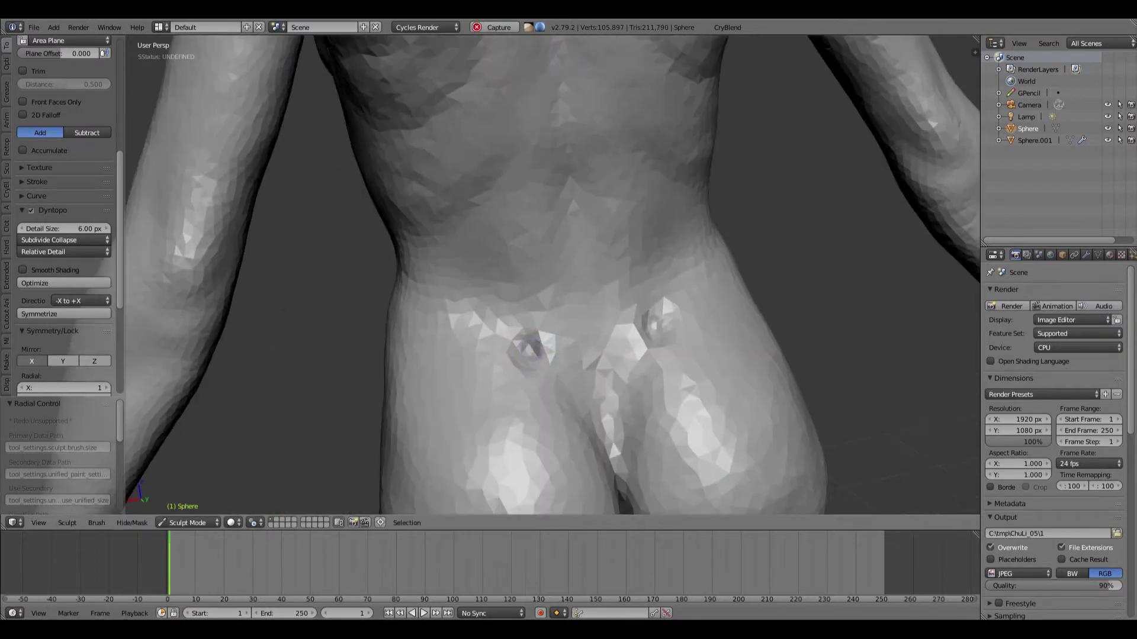
{"action": "middle_click_drag", "start_coordinate": [492, 338], "coordinate": [518, 333]}
Adjust the belly, buttocks and outer hips with a resized Grab brush, checking their profile from the side and behind
{"action": "scroll", "coordinate": [561, 377], "scroll_direction": "down", "scroll_amount": 4}
{"action": "mouse_move", "coordinate": [562, 376]}
{"action": "middle_mouse_down"}
{"action": "mouse_move", "coordinate": [485, 349]}
{"action": "mouse_move", "coordinate": [586, 318]}
{"action": "mouse_move", "coordinate": [569, 286]}
{"action": "mouse_move", "coordinate": [556, 313]}
{"action": "mouse_move", "coordinate": [553, 301]}
{"action": "mouse_move", "coordinate": [414, 290]}
{"action": "mouse_move", "coordinate": [470, 308]}
{"action": "mouse_move", "coordinate": [840, 279]}
{"action": "mouse_move", "coordinate": [626, 291]}
{"action": "mouse_move", "coordinate": [455, 357]}
{"action": "mouse_move", "coordinate": [261, 340]}
{"action": "mouse_move", "coordinate": [368, 367]}
{"action": "mouse_move", "coordinate": [437, 415]}
{"action": "mouse_move", "coordinate": [835, 282]}
{"action": "mouse_move", "coordinate": [705, 148]}
{"action": "mouse_move", "coordinate": [652, 259]}
{"action": "mouse_move", "coordinate": [569, 284]}
{"action": "mouse_move", "coordinate": [638, 280]}
{"action": "middle_mouse_up"}
{"action": "scroll", "coordinate": [486, 349], "scroll_direction": "down", "scroll_amount": 4}
{"action": "scroll", "coordinate": [547, 326], "scroll_direction": "up", "scroll_amount": 4}
{"action": "key", "text": "f"}
{"action": "left_click", "coordinate": [573, 254]}
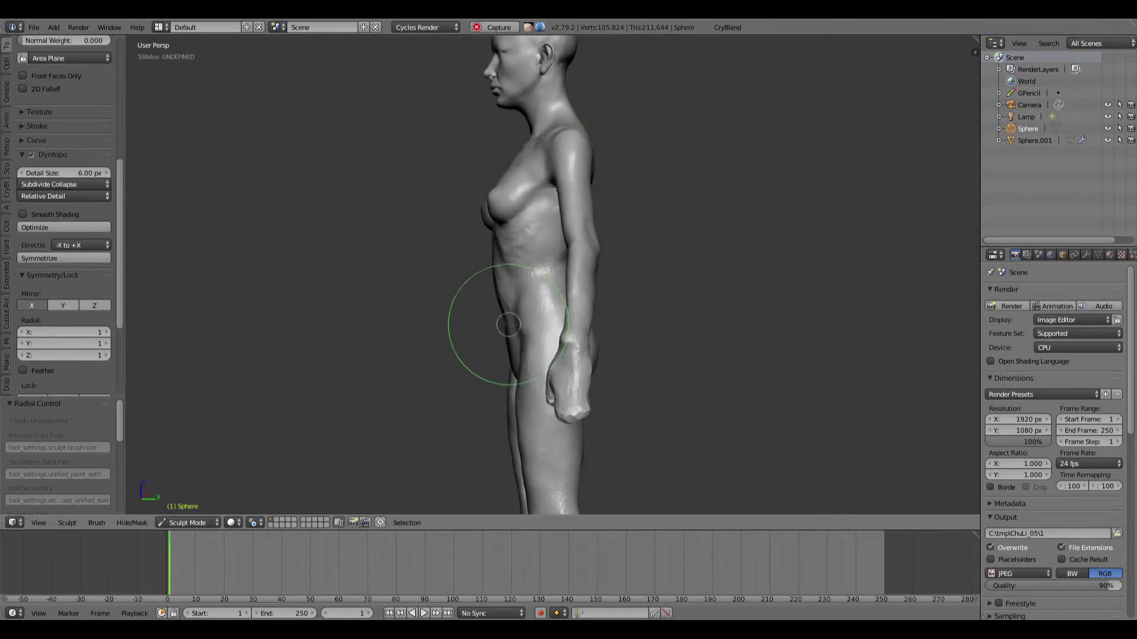
{"action": "middle_click_drag", "start_coordinate": [508, 325], "coordinate": [603, 294]}
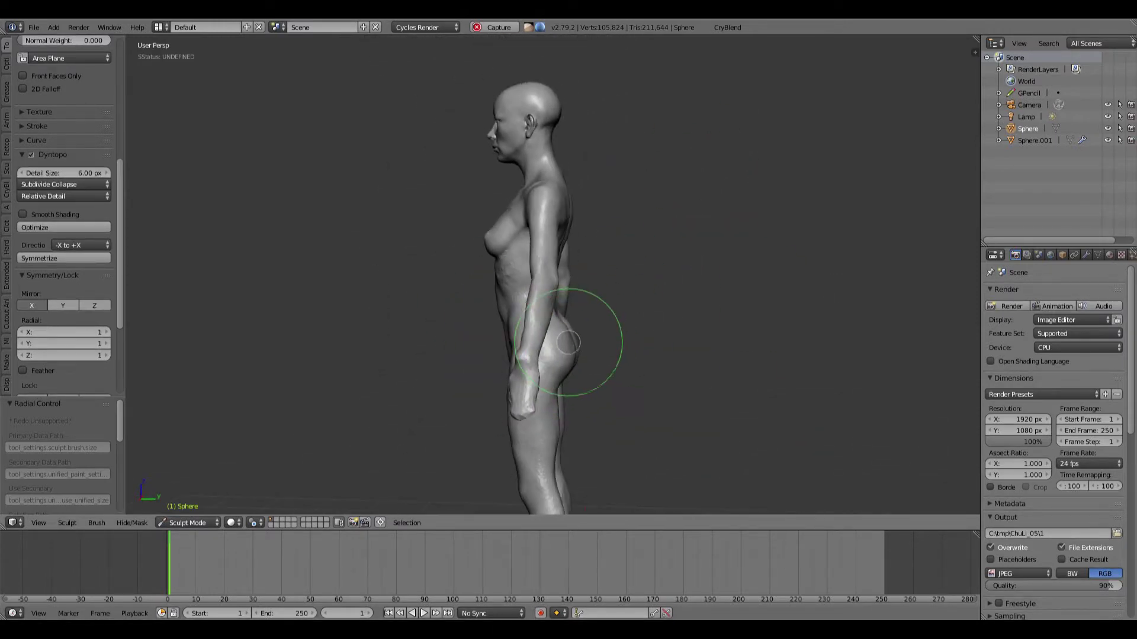
{"action": "mouse_move", "coordinate": [570, 330]}
{"action": "middle_mouse_down"}
{"action": "mouse_move", "coordinate": [592, 332]}
{"action": "mouse_move", "coordinate": [632, 282]}
{"action": "mouse_move", "coordinate": [577, 287]}
{"action": "mouse_move", "coordinate": [496, 337]}
{"action": "mouse_move", "coordinate": [520, 304]}
{"action": "mouse_move", "coordinate": [567, 410]}
{"action": "mouse_move", "coordinate": [563, 332]}
{"action": "mouse_move", "coordinate": [543, 451]}
{"action": "mouse_move", "coordinate": [500, 340]}
{"action": "mouse_move", "coordinate": [598, 271]}
{"action": "middle_mouse_up"}
{"action": "key", "text": "f"}
{"action": "left_click", "coordinate": [577, 287]}
{"action": "scroll", "coordinate": [446, 254], "scroll_direction": "up", "scroll_amount": 5}
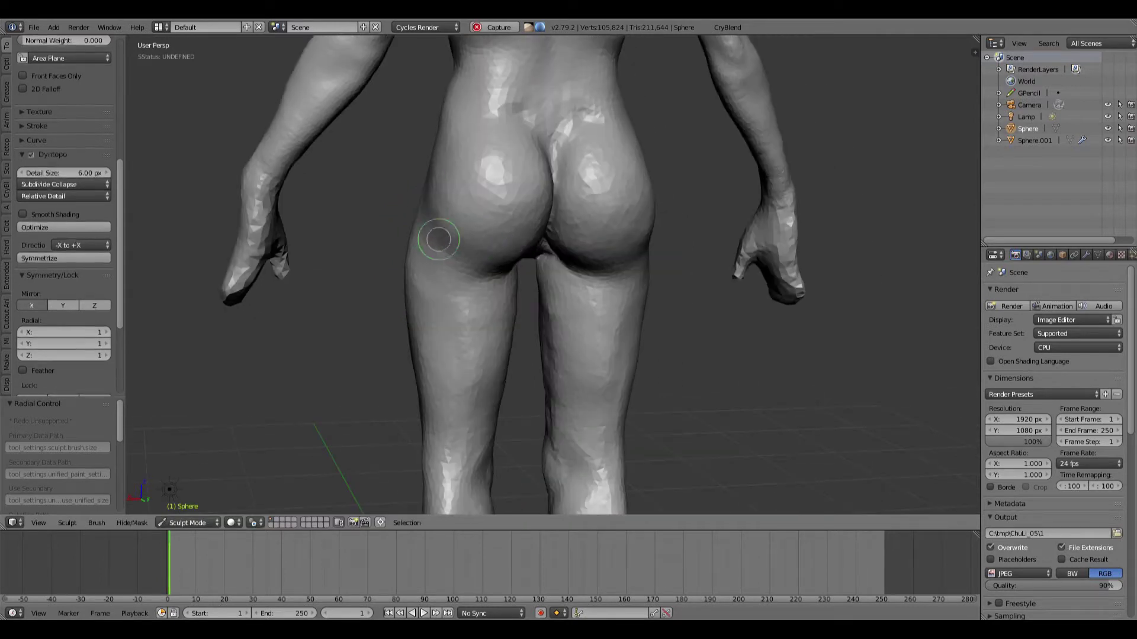
Adjust the legs with the Grab brush and check their stance from behind and from the front
{"action": "scroll", "coordinate": [438, 239], "scroll_direction": "down", "scroll_amount": 5}
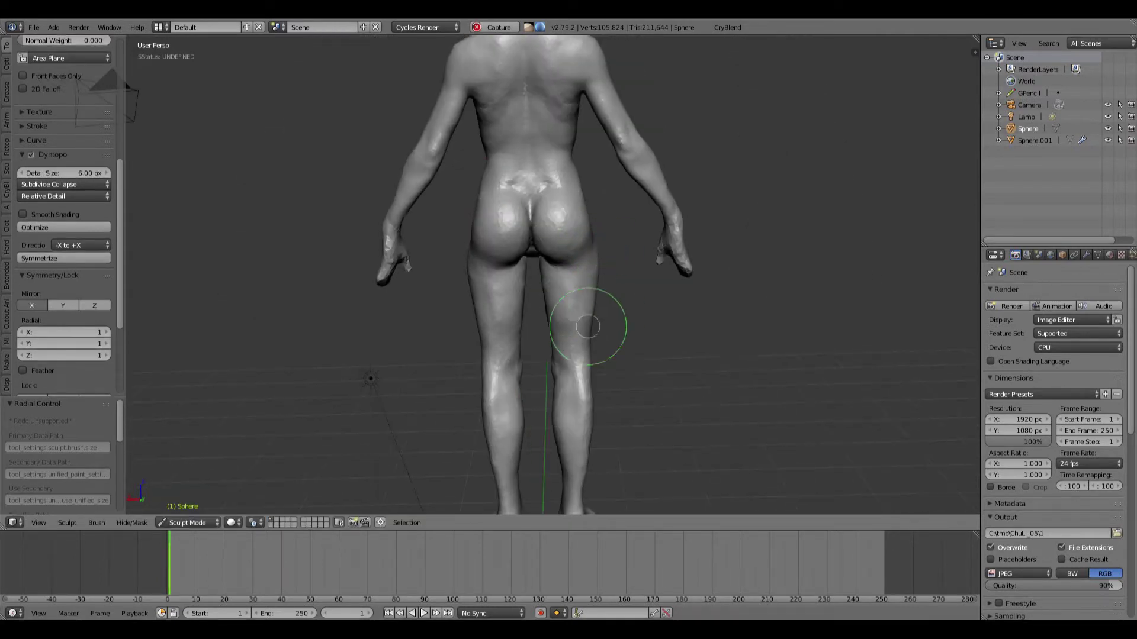
{"action": "middle_click_drag", "start_coordinate": [584, 326], "coordinate": [652, 355]}
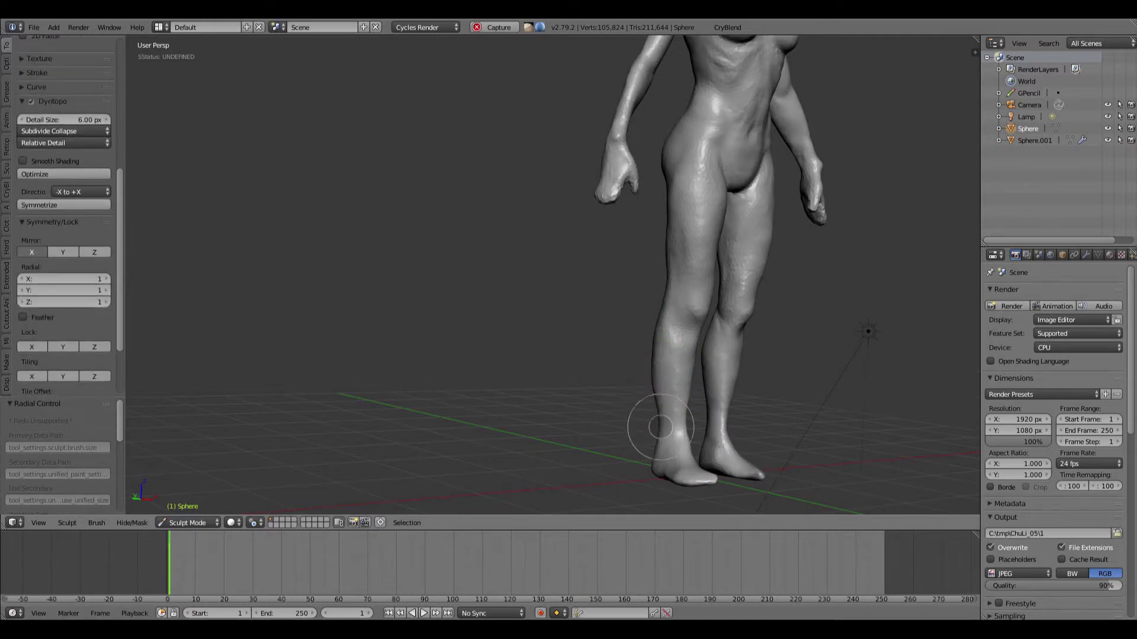
{"action": "mouse_move", "coordinate": [660, 432]}
{"action": "middle_mouse_down"}
{"action": "mouse_move", "coordinate": [688, 363]}
{"action": "mouse_move", "coordinate": [653, 358]}
{"action": "mouse_move", "coordinate": [677, 302]}
{"action": "mouse_move", "coordinate": [606, 431]}
{"action": "middle_mouse_up"}
{"action": "key", "text": "f"}
{"action": "scroll", "coordinate": [606, 327], "scroll_direction": "down", "scroll_amount": 4}
{"action": "middle_click_drag", "start_coordinate": [743, 237], "coordinate": [626, 218]}
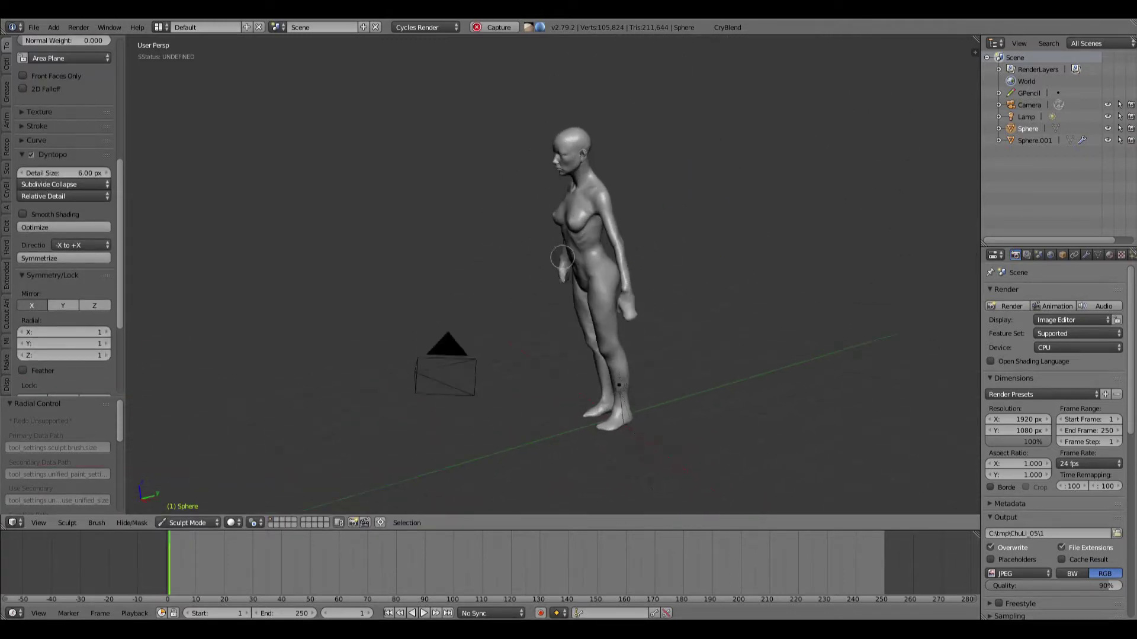
Adjust the contour of the belly and waist below the ribs with the Grab brush
{"action": "scroll", "coordinate": [626, 218], "scroll_direction": "up", "scroll_amount": 9}
{"action": "middle_click_drag", "start_coordinate": [708, 251], "coordinate": [626, 327]}
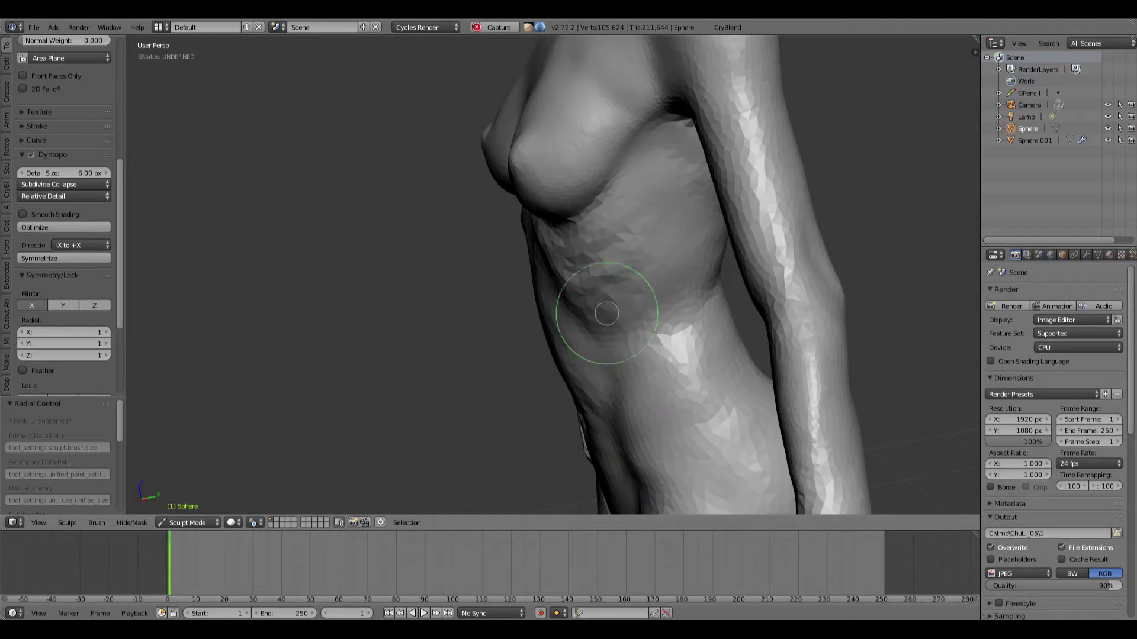
{"action": "middle_click_drag", "start_coordinate": [572, 255], "coordinate": [576, 256]}
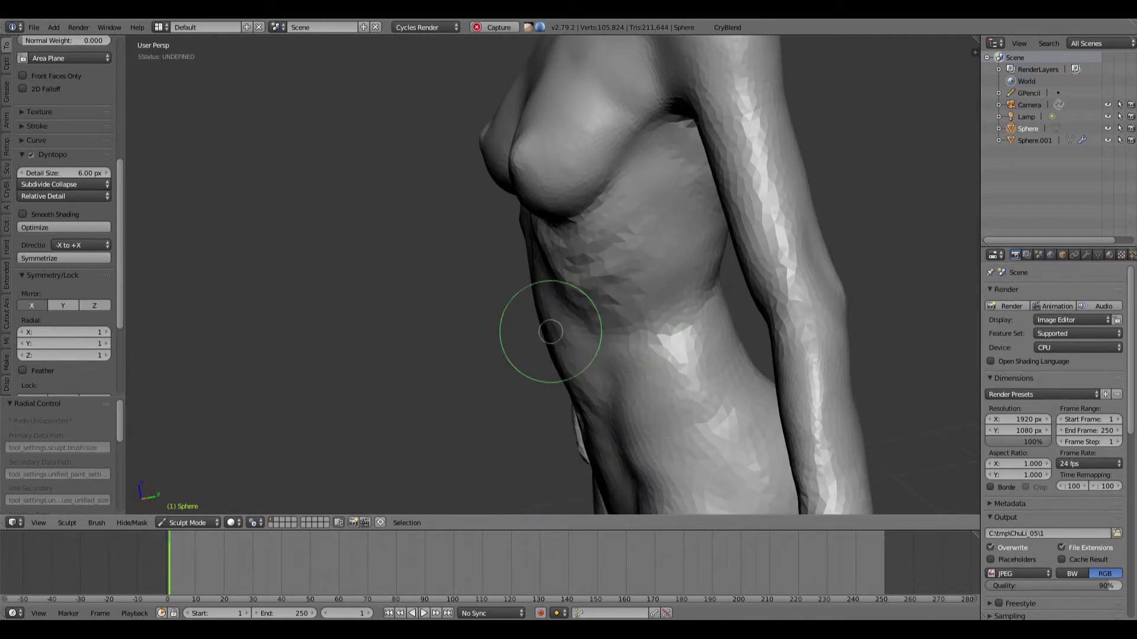
{"action": "mouse_move", "coordinate": [505, 276]}
{"action": "middle_mouse_down"}
{"action": "mouse_move", "coordinate": [663, 254]}
{"action": "mouse_move", "coordinate": [454, 277]}
{"action": "middle_mouse_up"}
{"action": "scroll", "coordinate": [663, 254], "scroll_direction": "down", "scroll_amount": 3}
{"action": "scroll", "coordinate": [454, 276], "scroll_direction": "down", "scroll_amount": 2}
{"action": "mouse_move", "coordinate": [545, 273]}
{"action": "middle_mouse_down"}
{"action": "mouse_move", "coordinate": [499, 272]}
{"action": "mouse_move", "coordinate": [533, 213]}
{"action": "mouse_move", "coordinate": [636, 251]}
{"action": "mouse_move", "coordinate": [598, 271]}
{"action": "middle_mouse_up"}
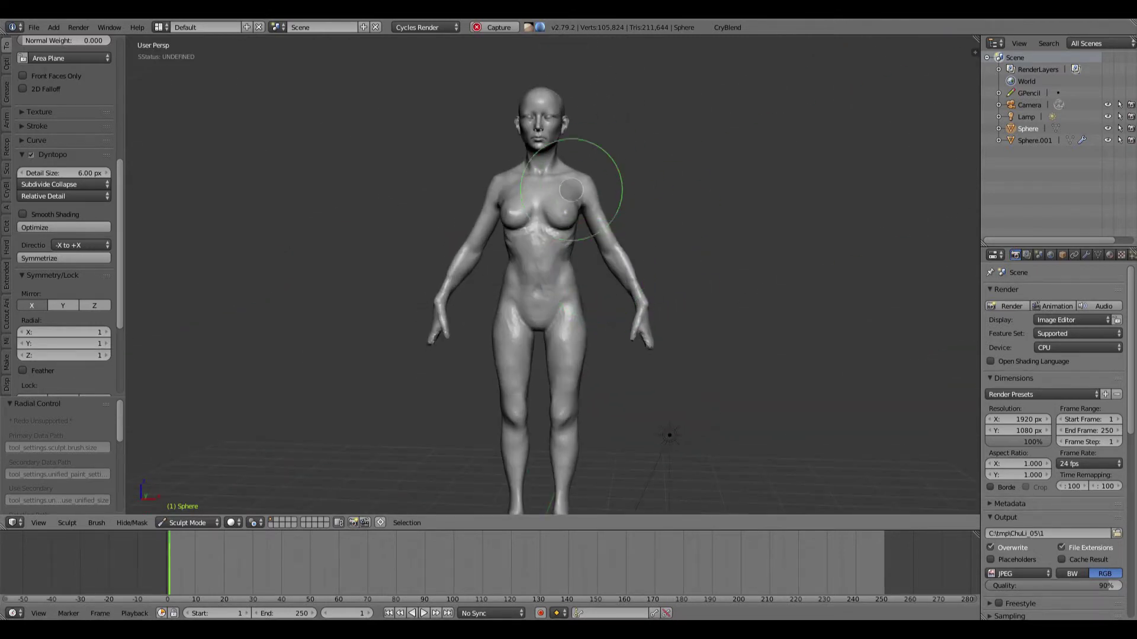
Refine the width of the head and the jaw contour with a resized Grab brush
{"action": "middle_click_drag", "start_coordinate": [571, 190], "coordinate": [622, 361], "text": "shift"}
{"action": "scroll", "coordinate": [614, 236], "scroll_direction": "up", "scroll_amount": 6}
{"action": "middle_click_drag", "start_coordinate": [740, 356], "coordinate": [581, 228], "text": "shift"}
{"action": "scroll", "coordinate": [580, 228], "scroll_direction": "down", "scroll_amount": 5}
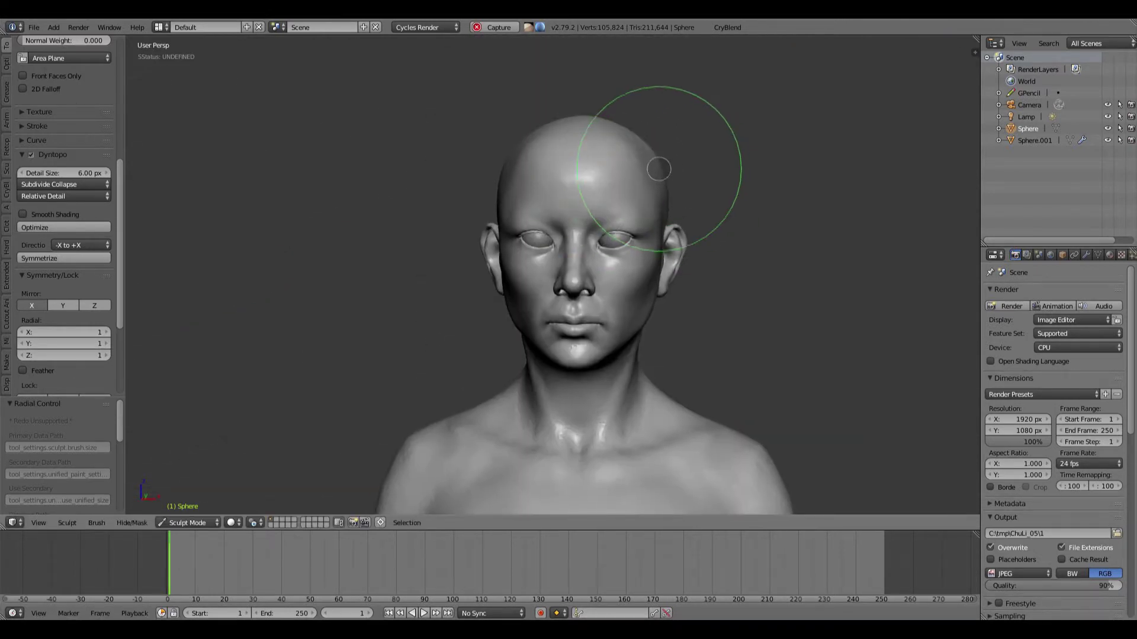
{"action": "middle_click_drag", "start_coordinate": [659, 169], "coordinate": [674, 229]}
{"action": "middle_click_drag", "start_coordinate": [659, 269], "coordinate": [671, 168]}
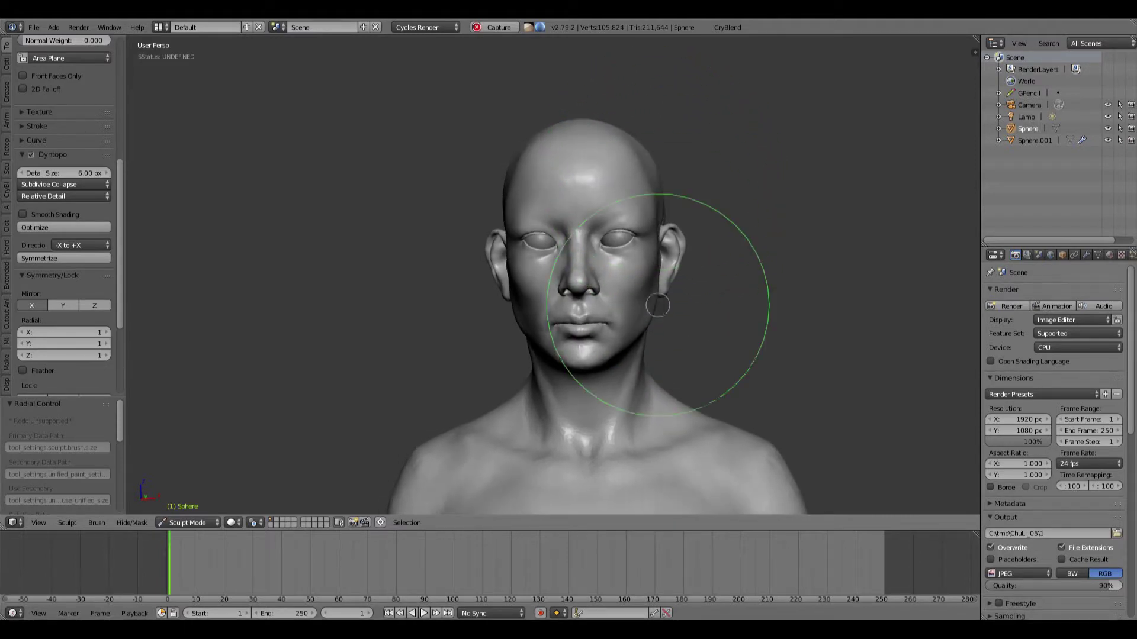
{"action": "mouse_move", "coordinate": [657, 305]}
{"action": "middle_mouse_down"}
{"action": "mouse_move", "coordinate": [515, 284]}
{"action": "mouse_move", "coordinate": [533, 267]}
{"action": "mouse_move", "coordinate": [655, 237]}
{"action": "mouse_move", "coordinate": [553, 362]}
{"action": "mouse_move", "coordinate": [647, 246]}
{"action": "mouse_move", "coordinate": [610, 240]}
{"action": "middle_mouse_up"}
{"action": "key", "text": "f"}
{"action": "left_click", "coordinate": [565, 358]}
Adjust the neck and the back of the head with the Grab brush
{"action": "scroll", "coordinate": [647, 246], "scroll_direction": "down", "scroll_amount": 4}
{"action": "key", "text": "KP_1"}
{"action": "scroll", "coordinate": [610, 241], "scroll_direction": "up", "scroll_amount": 5}
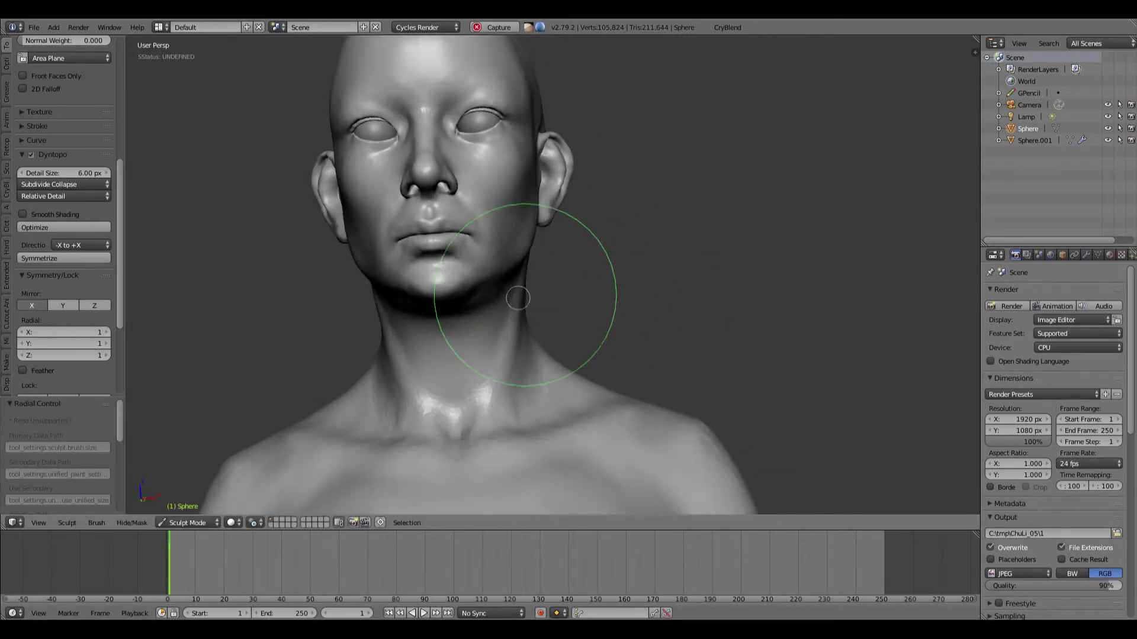
{"action": "mouse_move", "coordinate": [533, 331]}
{"action": "middle_mouse_down"}
{"action": "mouse_move", "coordinate": [292, 371]}
{"action": "mouse_move", "coordinate": [381, 265]}
{"action": "mouse_move", "coordinate": [472, 229]}
{"action": "middle_mouse_up"}
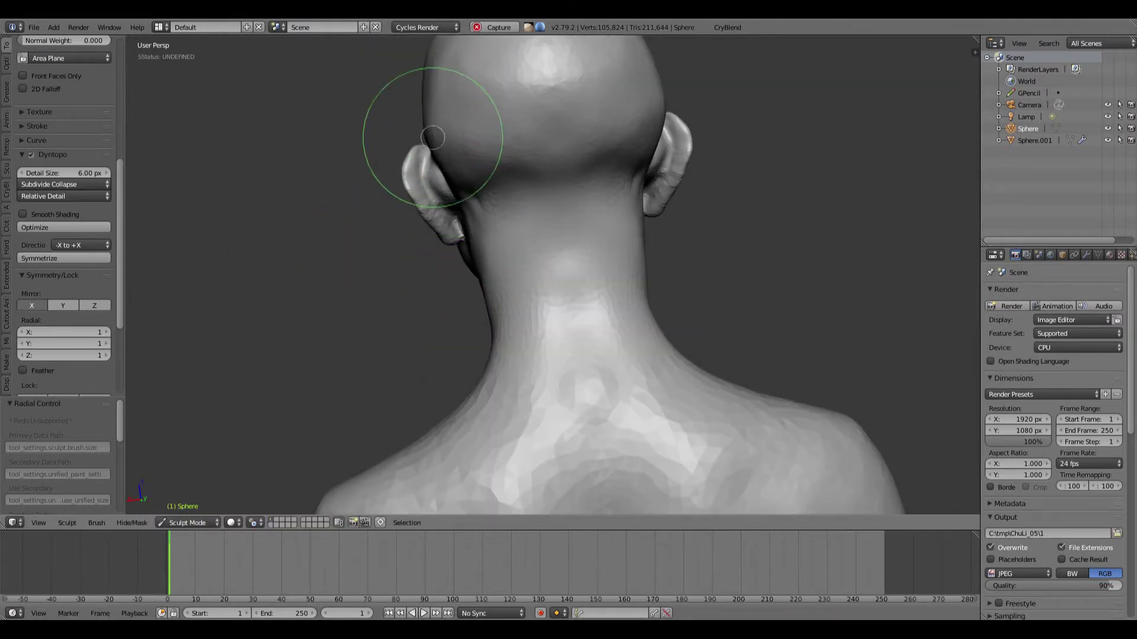
{"action": "mouse_move", "coordinate": [432, 137]}
{"action": "middle_mouse_down"}
{"action": "mouse_move", "coordinate": [433, 190]}
{"action": "mouse_move", "coordinate": [518, 223]}
{"action": "mouse_move", "coordinate": [480, 254]}
{"action": "middle_mouse_up"}
{"action": "scroll", "coordinate": [479, 254], "scroll_direction": "down", "scroll_amount": 7}
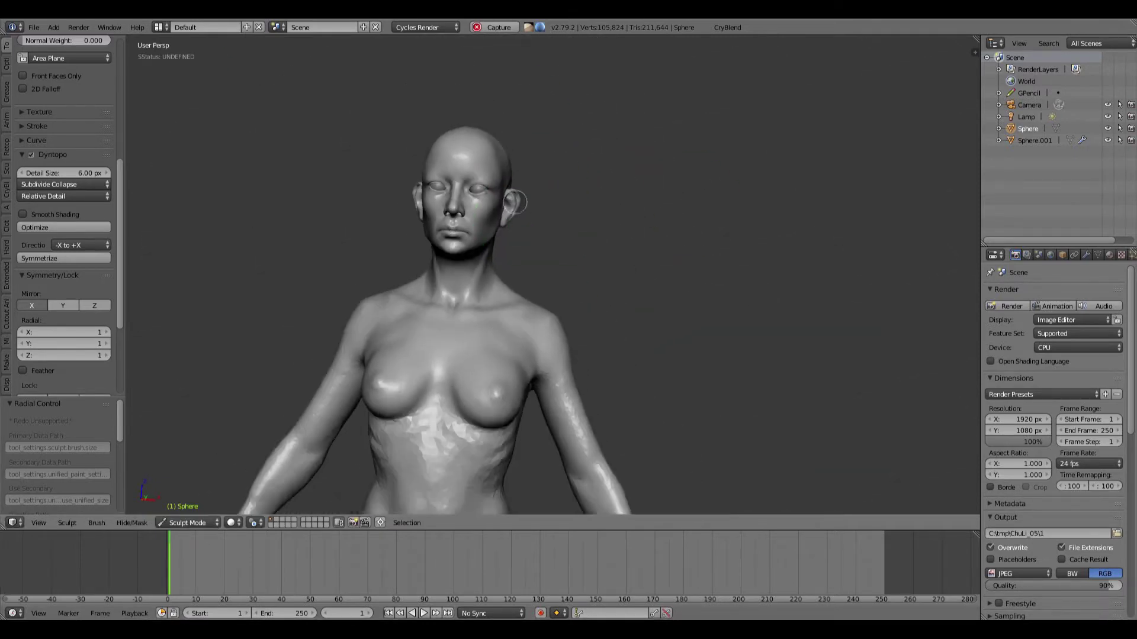
Adjust the slope of the shoulders with the Grab brush from the front
{"action": "key", "text": "KP_1"}
{"action": "scroll", "coordinate": [699, 160], "scroll_direction": "down", "scroll_amount": 4}
{"action": "middle_click_drag", "start_coordinate": [699, 159], "coordinate": [704, 212]}
{"action": "scroll", "coordinate": [530, 253], "scroll_direction": "up", "scroll_amount": 6}
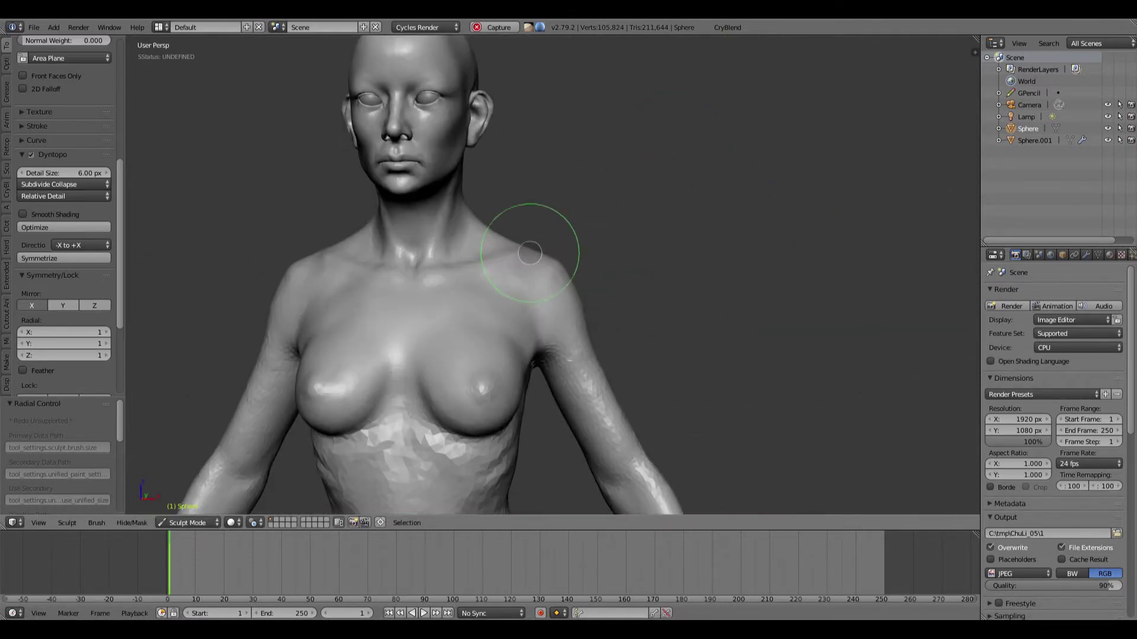
{"action": "mouse_move", "coordinate": [533, 255]}
{"action": "middle_mouse_down"}
{"action": "mouse_move", "coordinate": [304, 241]}
{"action": "mouse_move", "coordinate": [472, 272]}
{"action": "mouse_move", "coordinate": [656, 252]}
{"action": "mouse_move", "coordinate": [457, 248]}
{"action": "mouse_move", "coordinate": [462, 271]}
{"action": "mouse_move", "coordinate": [710, 229]}
{"action": "middle_mouse_up"}
{"action": "scroll", "coordinate": [651, 254], "scroll_direction": "down", "scroll_amount": 3}
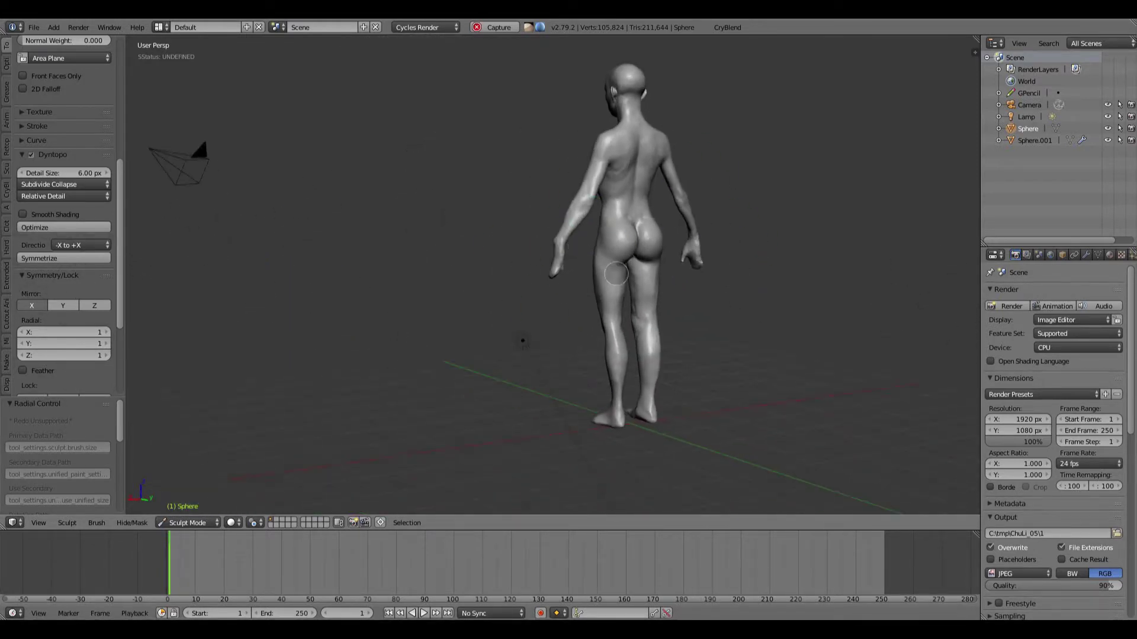
Refine the lower back and the cleft between the buttocks with the Grab brush
{"action": "scroll", "coordinate": [581, 328], "scroll_direction": "up", "scroll_amount": 3}
{"action": "mouse_move", "coordinate": [616, 273]}
{"action": "middle_mouse_down"}
{"action": "mouse_move", "coordinate": [581, 328]}
{"action": "mouse_move", "coordinate": [577, 307]}
{"action": "mouse_move", "coordinate": [606, 277]}
{"action": "mouse_move", "coordinate": [556, 280]}
{"action": "mouse_move", "coordinate": [507, 305]}
{"action": "mouse_move", "coordinate": [613, 215]}
{"action": "mouse_move", "coordinate": [589, 201]}
{"action": "mouse_move", "coordinate": [498, 317]}
{"action": "mouse_move", "coordinate": [638, 321]}
{"action": "mouse_move", "coordinate": [658, 299]}
{"action": "mouse_move", "coordinate": [639, 225]}
{"action": "mouse_move", "coordinate": [589, 278]}
{"action": "mouse_move", "coordinate": [610, 304]}
{"action": "middle_mouse_up"}
{"action": "scroll", "coordinate": [674, 322], "scroll_direction": "up", "scroll_amount": 5}
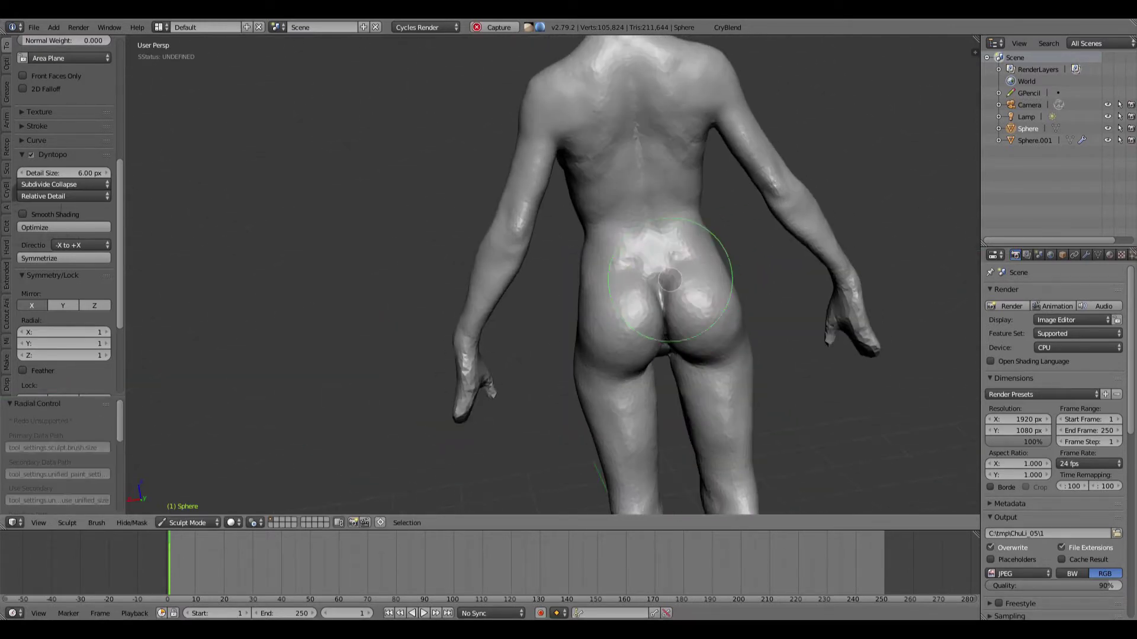
{"action": "scroll", "coordinate": [628, 306], "scroll_direction": "up", "scroll_amount": 3}
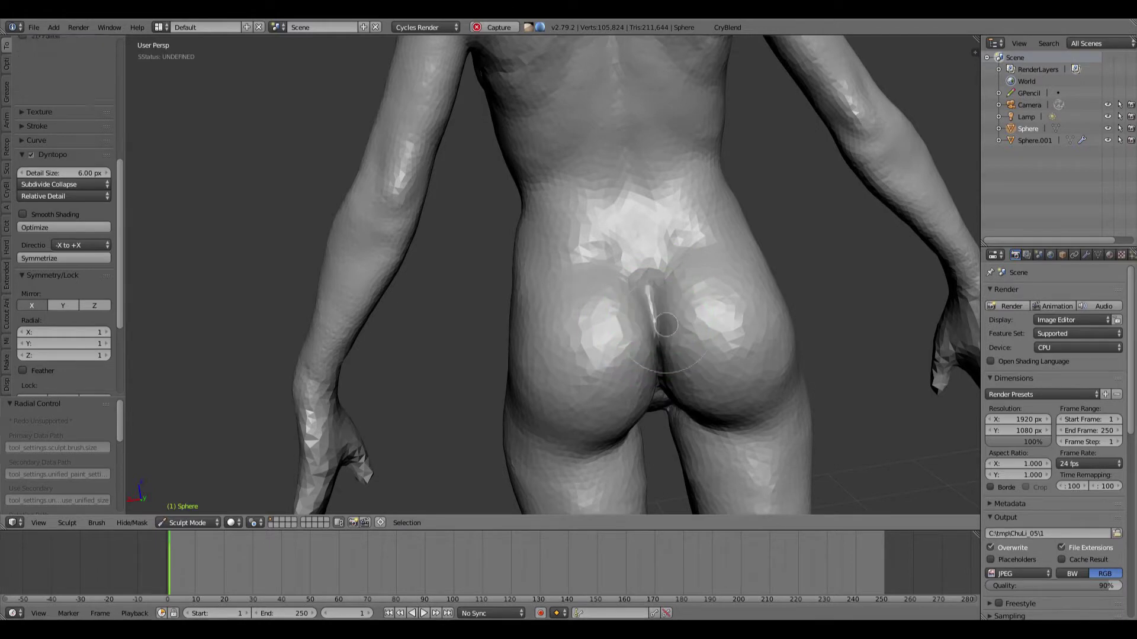
{"action": "scroll", "coordinate": [666, 324], "scroll_direction": "down", "scroll_amount": 3}
{"action": "mouse_move", "coordinate": [666, 325]}
{"action": "middle_mouse_down"}
{"action": "mouse_move", "coordinate": [690, 254]}
{"action": "mouse_move", "coordinate": [487, 356]}
{"action": "mouse_move", "coordinate": [632, 225]}
{"action": "mouse_move", "coordinate": [499, 228]}
{"action": "mouse_move", "coordinate": [397, 303]}
{"action": "mouse_move", "coordinate": [462, 303]}
{"action": "mouse_move", "coordinate": [437, 272]}
{"action": "mouse_move", "coordinate": [447, 266]}
{"action": "mouse_move", "coordinate": [337, 328]}
{"action": "middle_mouse_up"}
Examine the proportions of the head, neck and shoulders from the front
{"action": "scroll", "coordinate": [488, 355], "scroll_direction": "down", "scroll_amount": 3}
{"action": "scroll", "coordinate": [397, 303], "scroll_direction": "up", "scroll_amount": 6}
{"action": "scroll", "coordinate": [462, 304], "scroll_direction": "up", "scroll_amount": 3}
{"action": "key", "text": "f"}
{"action": "key", "text": "KP_1"}
{"action": "scroll", "coordinate": [541, 236], "scroll_direction": "down", "scroll_amount": 3}
{"action": "middle_click_drag", "start_coordinate": [604, 207], "coordinate": [620, 219], "text": "shift"}
{"action": "scroll", "coordinate": [619, 220], "scroll_direction": "up", "scroll_amount": 3}
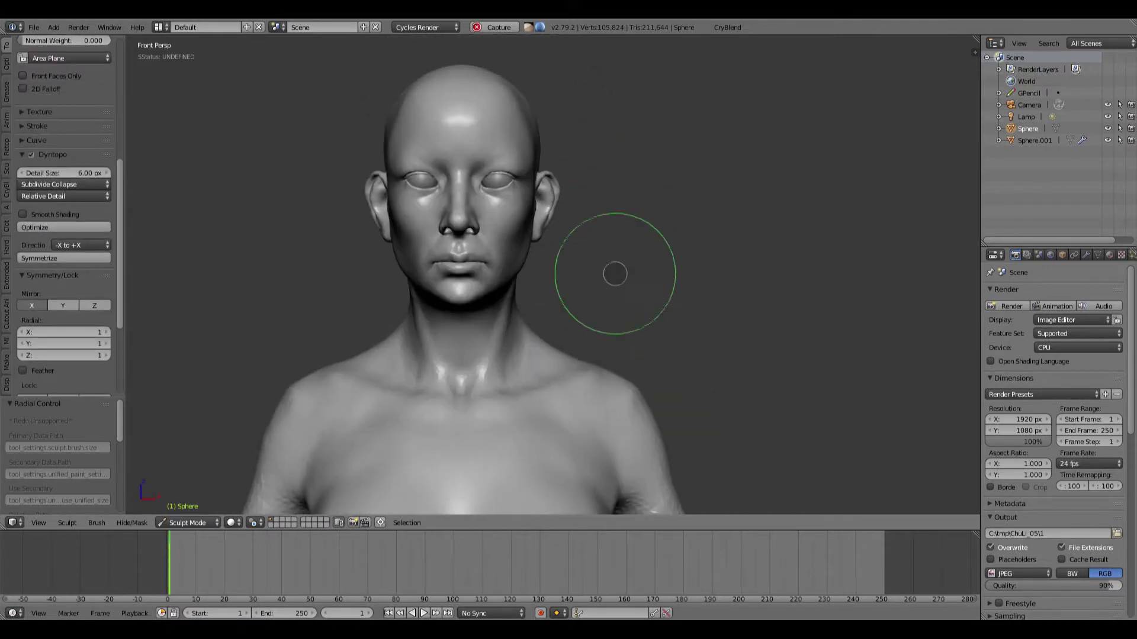
Refine the profile of the upper and lower lips with a small Grab brush
{"action": "mouse_move", "coordinate": [614, 271]}
{"action": "middle_mouse_down"}
{"action": "mouse_move", "coordinate": [545, 293]}
{"action": "mouse_move", "coordinate": [513, 378]}
{"action": "middle_mouse_up"}
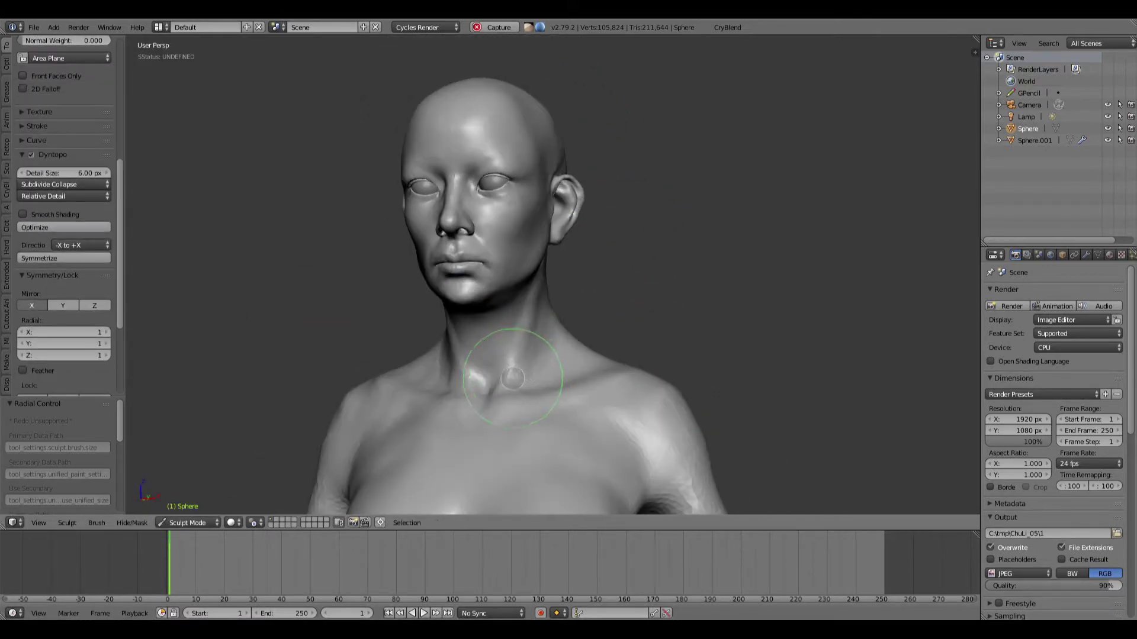
{"action": "key", "text": "f"}
{"action": "left_click", "coordinate": [497, 332]}
{"action": "mouse_move", "coordinate": [504, 313]}
{"action": "middle_mouse_down"}
{"action": "mouse_move", "coordinate": [381, 332]}
{"action": "mouse_move", "coordinate": [498, 304]}
{"action": "mouse_move", "coordinate": [616, 317]}
{"action": "mouse_move", "coordinate": [521, 308]}
{"action": "mouse_move", "coordinate": [474, 139]}
{"action": "middle_mouse_up"}
{"action": "scroll", "coordinate": [523, 307], "scroll_direction": "up", "scroll_amount": 2}
{"action": "scroll", "coordinate": [492, 220], "scroll_direction": "up", "scroll_amount": 7}
{"action": "key", "text": "f"}
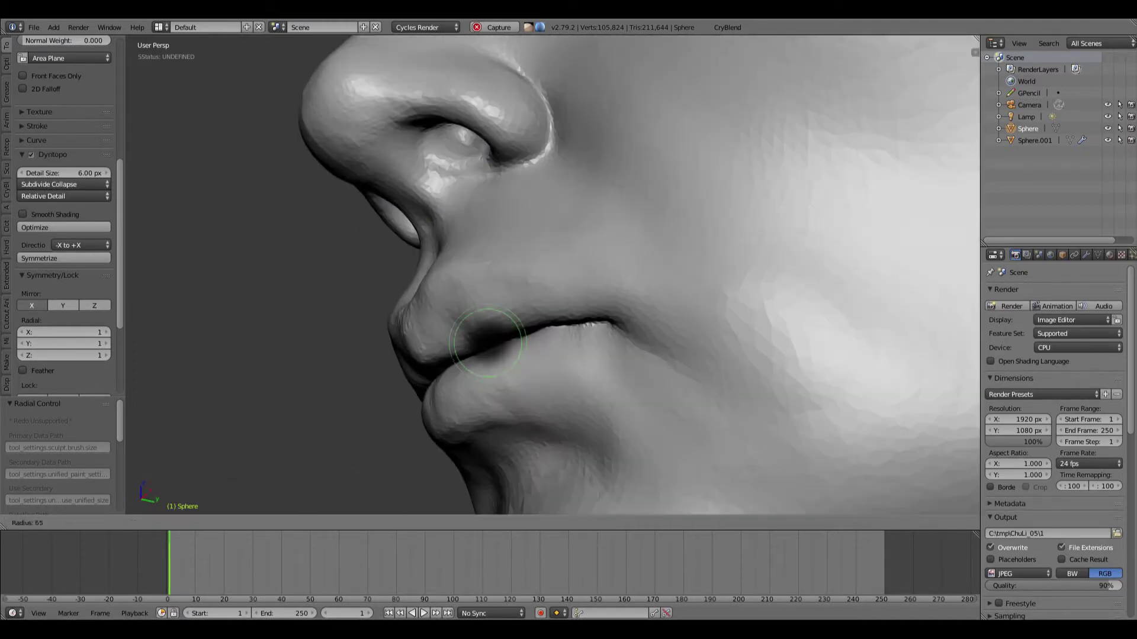
{"action": "left_click", "coordinate": [512, 291]}
{"action": "middle_click_drag", "start_coordinate": [513, 292], "coordinate": [497, 275]}
{"action": "mouse_move", "coordinate": [540, 325]}
{"action": "middle_mouse_down"}
{"action": "mouse_move", "coordinate": [541, 363]}
{"action": "mouse_move", "coordinate": [490, 352]}
{"action": "middle_mouse_up"}
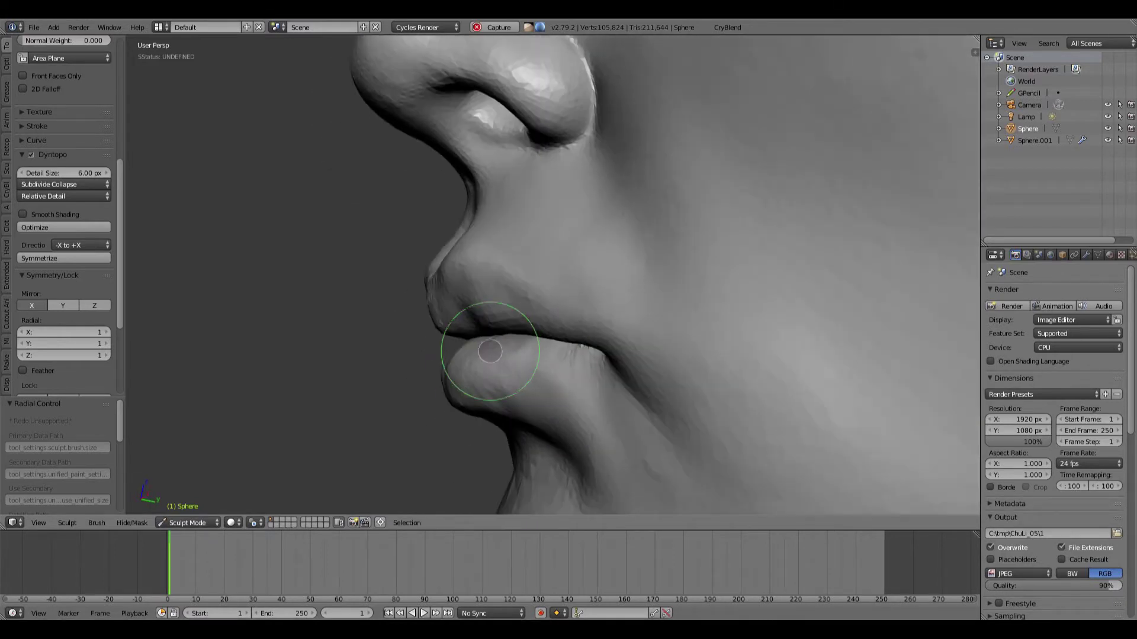
Refine the outer rim and lobe of the ear from the side of the head
{"action": "scroll", "coordinate": [508, 345], "scroll_direction": "down", "scroll_amount": 5}
{"action": "mouse_move", "coordinate": [482, 312]}
{"action": "middle_mouse_down"}
{"action": "mouse_move", "coordinate": [673, 300]}
{"action": "mouse_move", "coordinate": [682, 243]}
{"action": "middle_mouse_up"}
{"action": "mouse_move", "coordinate": [453, 290]}
{"action": "middle_mouse_down"}
{"action": "mouse_move", "coordinate": [507, 296]}
{"action": "mouse_move", "coordinate": [471, 266]}
{"action": "mouse_move", "coordinate": [486, 294]}
{"action": "mouse_move", "coordinate": [446, 271]}
{"action": "middle_mouse_up"}
{"action": "scroll", "coordinate": [503, 287], "scroll_direction": "up", "scroll_amount": 2}
{"action": "left_click", "coordinate": [473, 274]}
{"action": "middle_click_drag", "start_coordinate": [411, 203], "coordinate": [517, 207]}
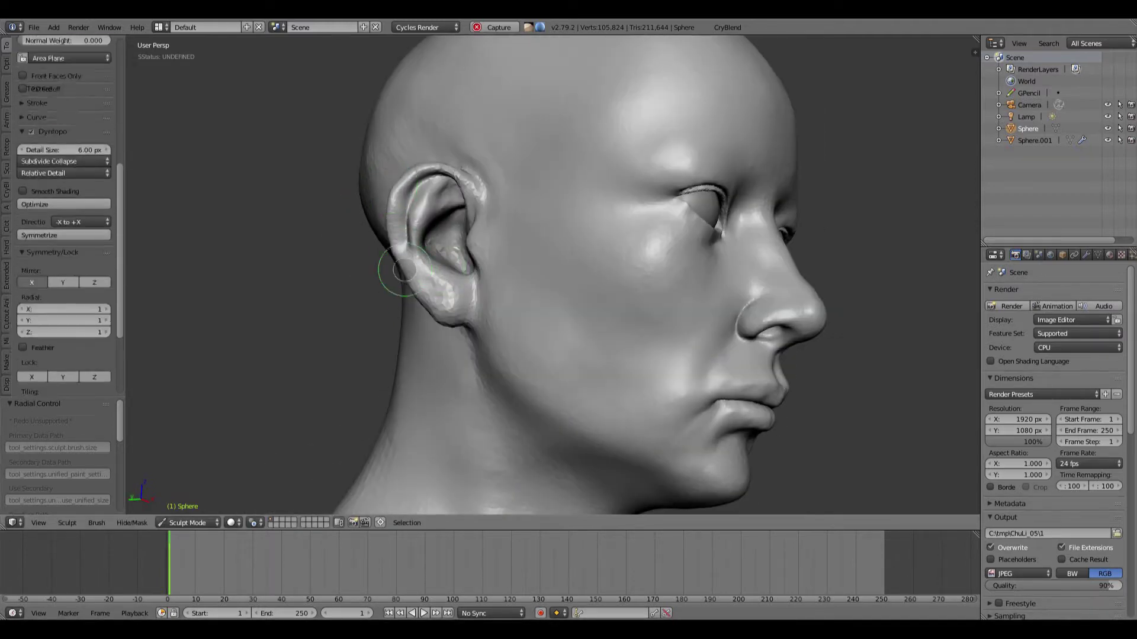
{"action": "middle_click_drag", "start_coordinate": [503, 270], "coordinate": [399, 261]}
Adjust the ribcage just beneath the breasts with a larger brush
{"action": "scroll", "coordinate": [399, 261], "scroll_direction": "down", "scroll_amount": 8}
{"action": "middle_click_drag", "start_coordinate": [626, 240], "coordinate": [726, 264]}
{"action": "scroll", "coordinate": [483, 229], "scroll_direction": "up", "scroll_amount": 8}
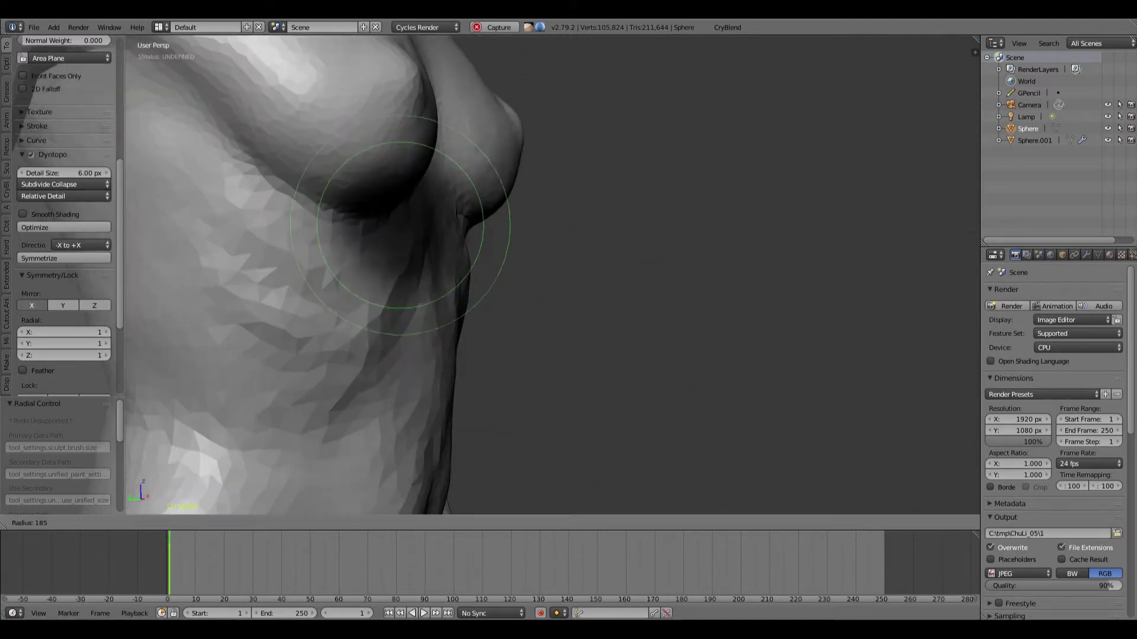
{"action": "middle_click_drag", "start_coordinate": [462, 206], "coordinate": [312, 251]}
{"action": "scroll", "coordinate": [545, 269], "scroll_direction": "down", "scroll_amount": 8}
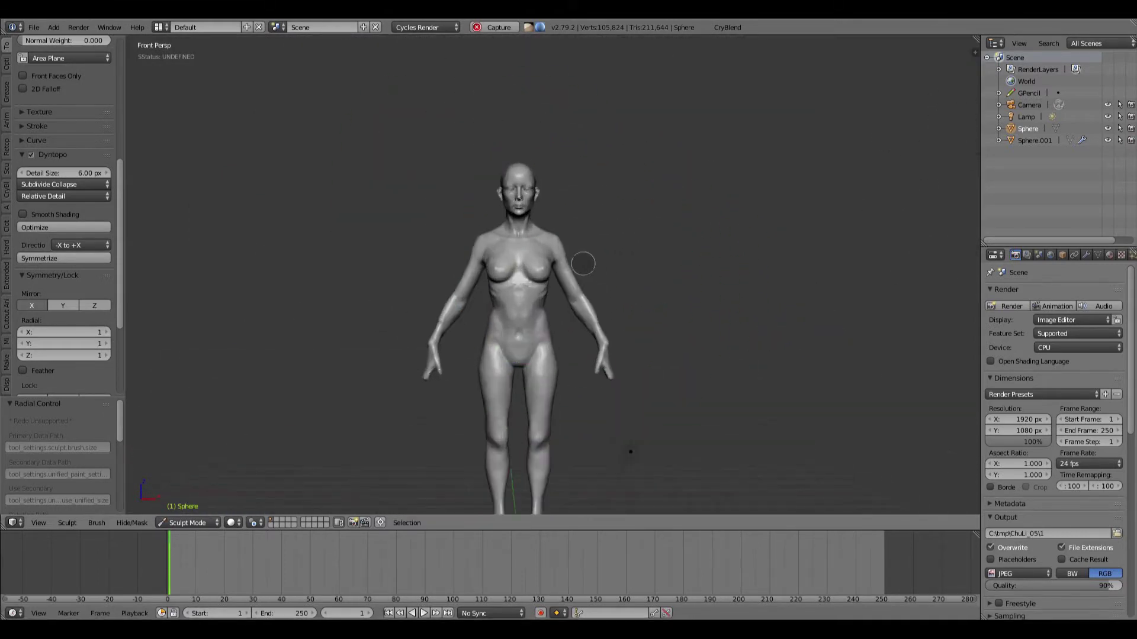
Refine and smooth the tip of the nose from the three-quarter and side views
{"action": "scroll", "coordinate": [583, 264], "scroll_direction": "up", "scroll_amount": 8}
{"action": "middle_click_drag", "start_coordinate": [591, 264], "coordinate": [497, 271]}
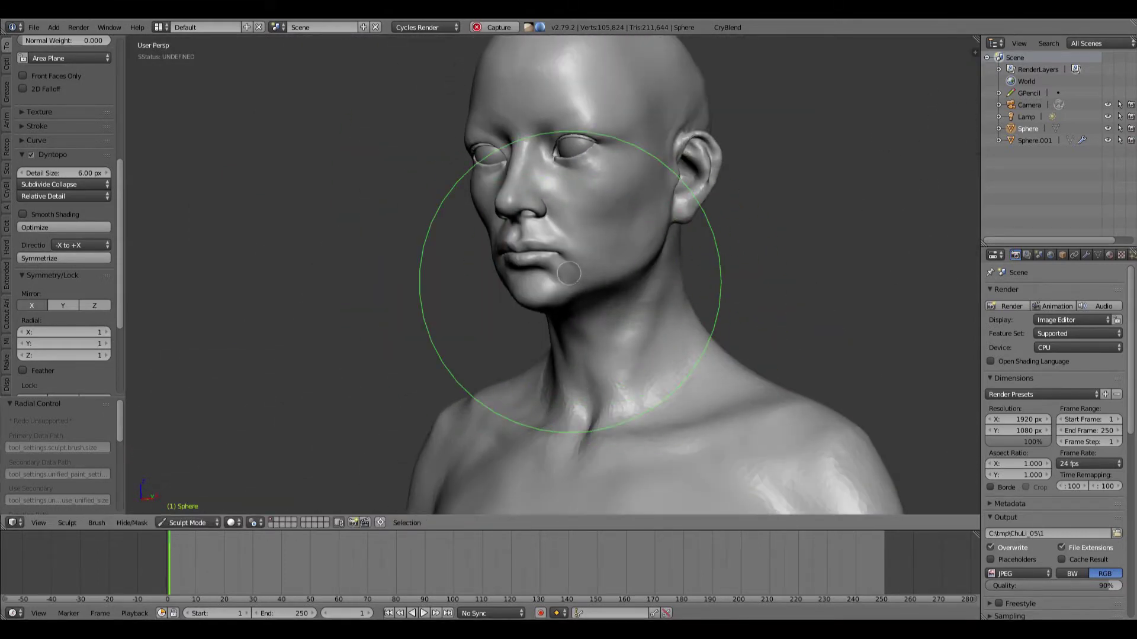
{"action": "middle_click_drag", "start_coordinate": [569, 273], "coordinate": [472, 261]}
{"action": "key", "text": "f"}
{"action": "key", "text": "f"}
{"action": "left_click", "coordinate": [448, 228]}
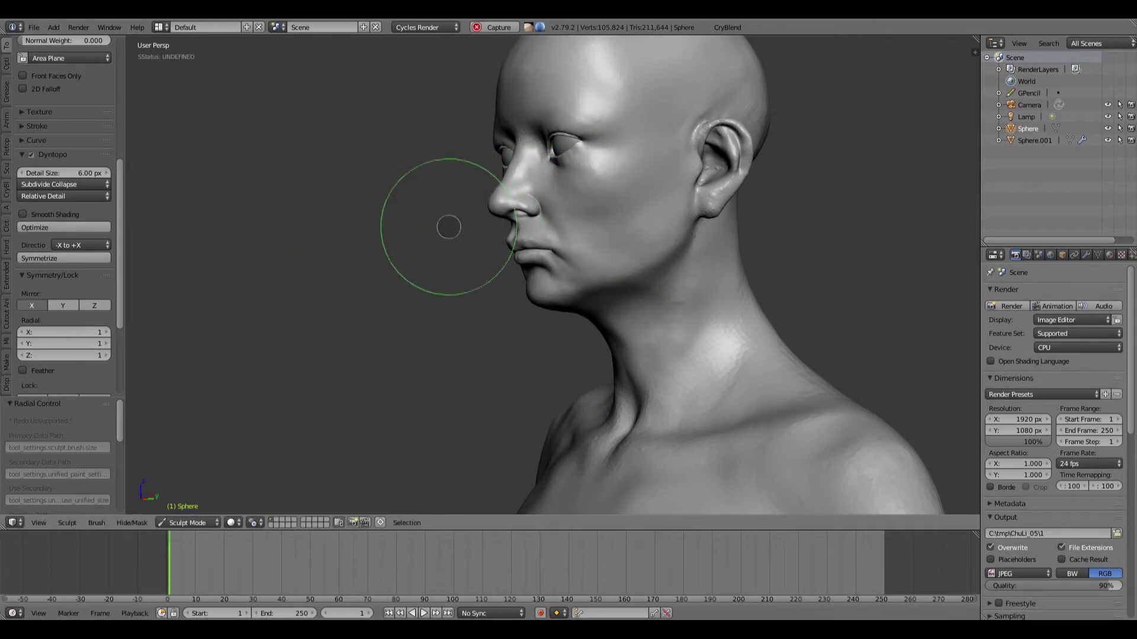
{"action": "middle_click_drag", "start_coordinate": [521, 222], "coordinate": [477, 207]}
{"action": "key", "text": "f"}
{"action": "left_click", "coordinate": [474, 203]}
{"action": "left_click_drag", "start_coordinate": [486, 195], "coordinate": [495, 187], "text": "shift"}
{"action": "middle_click_drag", "start_coordinate": [495, 188], "coordinate": [657, 254]}
Refine the lower face around the mouth, cheeks and jaw with brushes of varying size
{"action": "scroll", "coordinate": [583, 233], "scroll_direction": "down", "scroll_amount": 4}
{"action": "scroll", "coordinate": [657, 254], "scroll_direction": "down", "scroll_amount": 5}
{"action": "scroll", "coordinate": [581, 353], "scroll_direction": "up", "scroll_amount": 6}
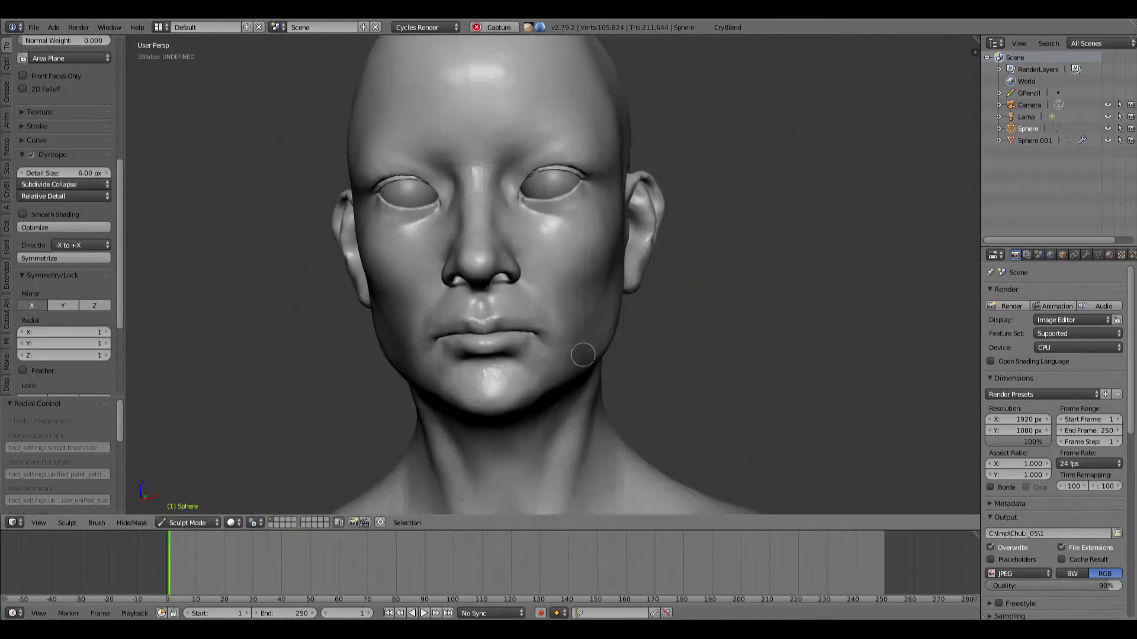
{"action": "middle_click_drag", "start_coordinate": [581, 353], "coordinate": [420, 296]}
{"action": "key", "text": "f"}
{"action": "mouse_move", "coordinate": [499, 293]}
{"action": "middle_mouse_down"}
{"action": "mouse_move", "coordinate": [521, 301]}
{"action": "mouse_move", "coordinate": [520, 317]}
{"action": "mouse_move", "coordinate": [515, 282]}
{"action": "middle_mouse_up"}
{"action": "mouse_move", "coordinate": [520, 323]}
{"action": "middle_mouse_down"}
{"action": "mouse_move", "coordinate": [524, 351]}
{"action": "mouse_move", "coordinate": [462, 329]}
{"action": "mouse_move", "coordinate": [470, 342]}
{"action": "mouse_move", "coordinate": [475, 325]}
{"action": "mouse_move", "coordinate": [524, 296]}
{"action": "middle_mouse_up"}
{"action": "key", "text": "f"}
{"action": "middle_click_drag", "start_coordinate": [479, 282], "coordinate": [619, 310]}
{"action": "middle_click_drag", "start_coordinate": [479, 347], "coordinate": [519, 314]}
{"action": "scroll", "coordinate": [551, 280], "scroll_direction": "down", "scroll_amount": 2}
{"action": "scroll", "coordinate": [551, 279], "scroll_direction": "down", "scroll_amount": 2}
Adjust the jawline below the ear and its transition into the neck with the Grab brush
{"action": "mouse_move", "coordinate": [551, 280]}
{"action": "middle_mouse_down"}
{"action": "mouse_move", "coordinate": [492, 275]}
{"action": "mouse_move", "coordinate": [675, 272]}
{"action": "middle_mouse_up"}
{"action": "scroll", "coordinate": [675, 272], "scroll_direction": "up", "scroll_amount": 3}
{"action": "key", "text": "f"}
{"action": "left_click", "coordinate": [610, 310]}
{"action": "middle_click_drag", "start_coordinate": [609, 309], "coordinate": [543, 303]}
{"action": "key", "text": "f"}
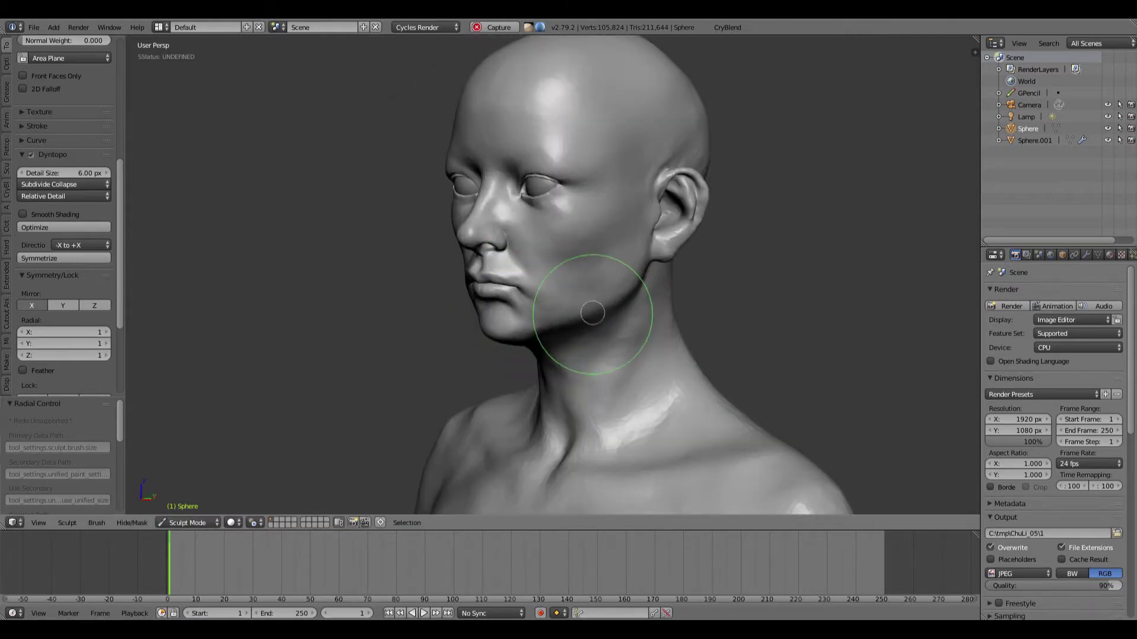
{"action": "mouse_move", "coordinate": [680, 231]}
{"action": "middle_mouse_down"}
{"action": "mouse_move", "coordinate": [702, 194]}
{"action": "mouse_move", "coordinate": [668, 198]}
{"action": "mouse_move", "coordinate": [697, 195]}
{"action": "mouse_move", "coordinate": [672, 274]}
{"action": "mouse_move", "coordinate": [698, 274]}
{"action": "mouse_move", "coordinate": [685, 292]}
{"action": "mouse_move", "coordinate": [623, 288]}
{"action": "middle_mouse_up"}
Reshape the earlobe and smooth the rear edge of the ear with a small brush
{"action": "scroll", "coordinate": [667, 196], "scroll_direction": "up", "scroll_amount": 4}
{"action": "key", "text": "f"}
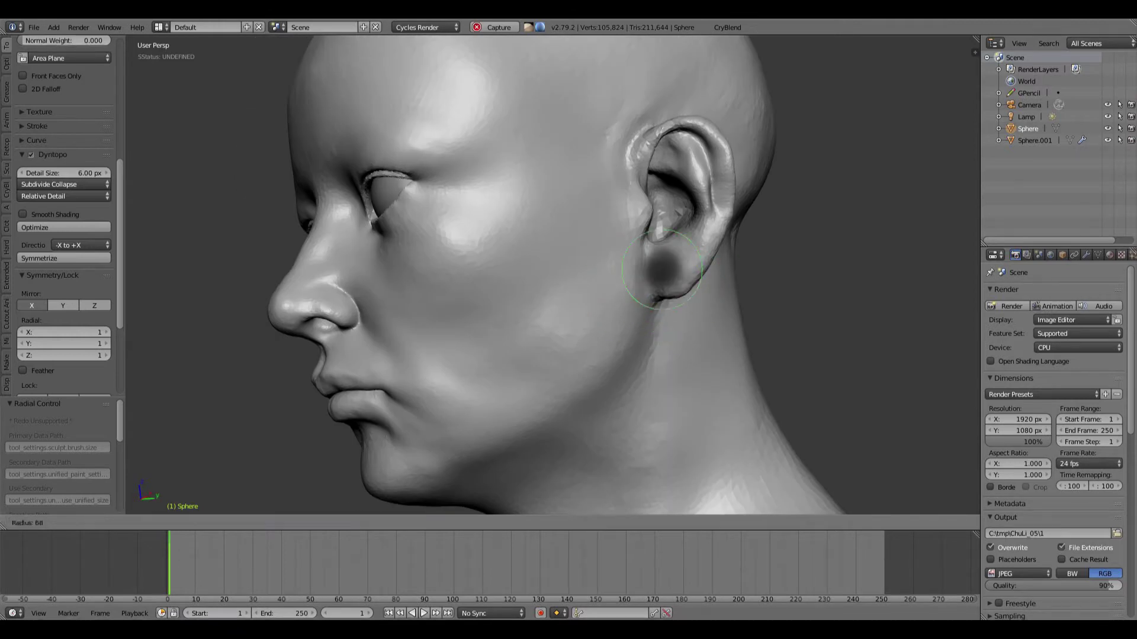
{"action": "middle_click_drag", "start_coordinate": [727, 223], "coordinate": [643, 214]}
{"action": "middle_click_drag", "start_coordinate": [750, 140], "coordinate": [622, 229]}
{"action": "scroll", "coordinate": [657, 195], "scroll_direction": "up", "scroll_amount": 5}
{"action": "key", "text": "f"}
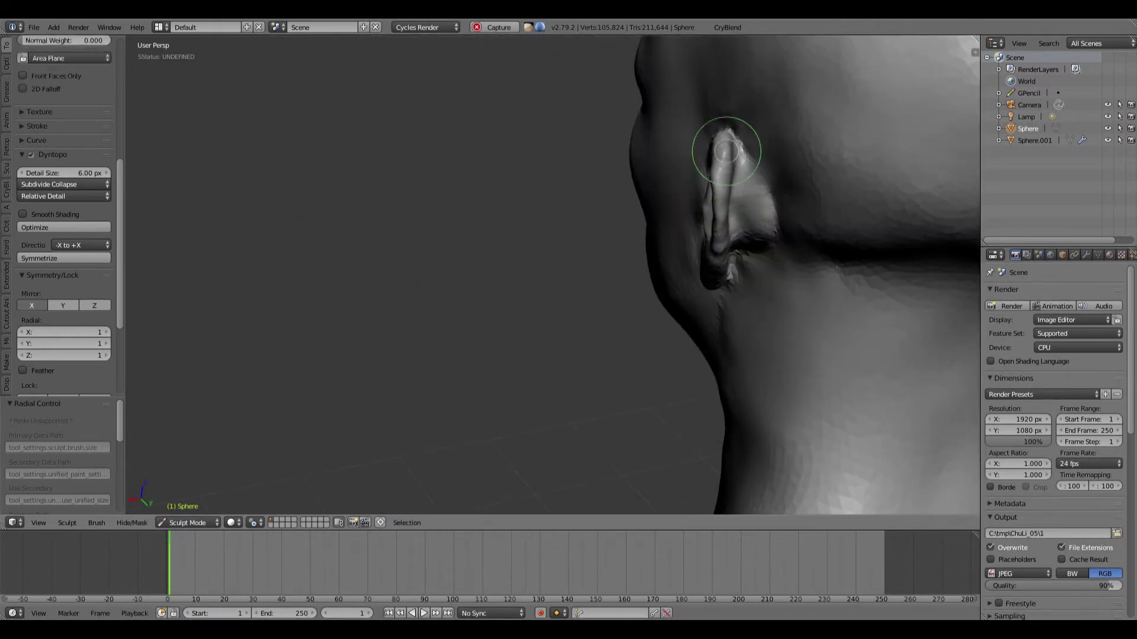
{"action": "left_click_drag", "start_coordinate": [719, 155], "coordinate": [703, 174], "text": "shift"}
{"action": "middle_click_drag", "start_coordinate": [703, 174], "coordinate": [703, 193]}
{"action": "left_click_drag", "start_coordinate": [703, 193], "coordinate": [700, 190], "text": "shift"}
{"action": "mouse_move", "coordinate": [700, 190]}
{"action": "middle_mouse_down"}
{"action": "mouse_move", "coordinate": [785, 146]}
{"action": "mouse_move", "coordinate": [782, 205]}
{"action": "mouse_move", "coordinate": [711, 219]}
{"action": "middle_mouse_up"}
Adjust the shape of the skull from the front and side with a large Grab brush
{"action": "scroll", "coordinate": [710, 219], "scroll_direction": "down", "scroll_amount": 5}
{"action": "mouse_move", "coordinate": [551, 284]}
{"action": "middle_mouse_down"}
{"action": "mouse_move", "coordinate": [647, 297]}
{"action": "mouse_move", "coordinate": [649, 329]}
{"action": "middle_mouse_up"}
{"action": "key", "text": "f"}
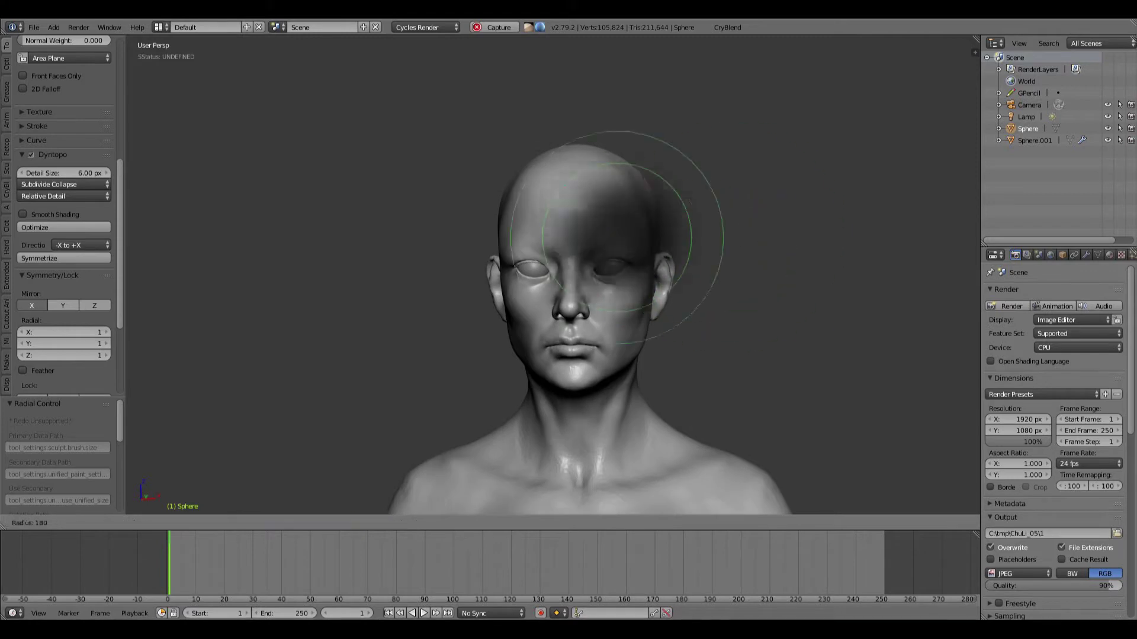
{"action": "mouse_move", "coordinate": [591, 158]}
{"action": "middle_mouse_down"}
{"action": "mouse_move", "coordinate": [657, 170]}
{"action": "mouse_move", "coordinate": [503, 239]}
{"action": "mouse_move", "coordinate": [649, 150]}
{"action": "mouse_move", "coordinate": [630, 233]}
{"action": "mouse_move", "coordinate": [666, 153]}
{"action": "middle_mouse_up"}
{"action": "key", "text": "f"}
{"action": "left_click", "coordinate": [699, 153]}
{"action": "key", "text": "f"}
{"action": "left_click", "coordinate": [662, 228]}
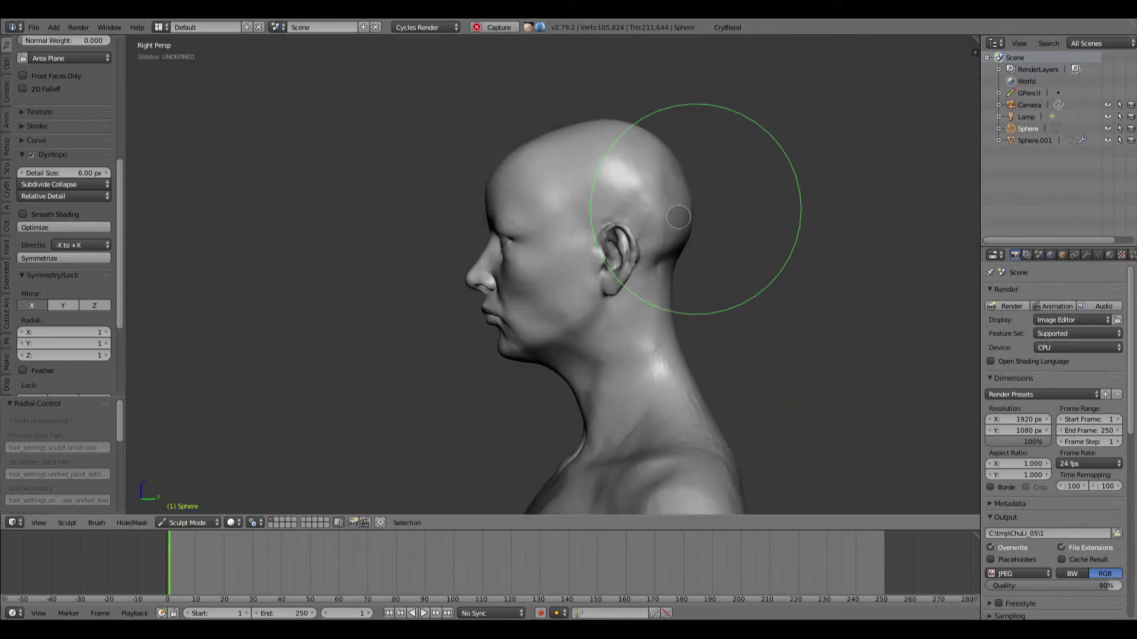
Round out the forehead and refine the back of the skull in the side profile
{"action": "scroll", "coordinate": [625, 211], "scroll_direction": "down", "scroll_amount": 6}
{"action": "scroll", "coordinate": [624, 211], "scroll_direction": "down", "scroll_amount": 2}
{"action": "middle_click_drag", "start_coordinate": [624, 211], "coordinate": [570, 155], "text": "shift"}
{"action": "scroll", "coordinate": [566, 187], "scroll_direction": "up", "scroll_amount": 10}
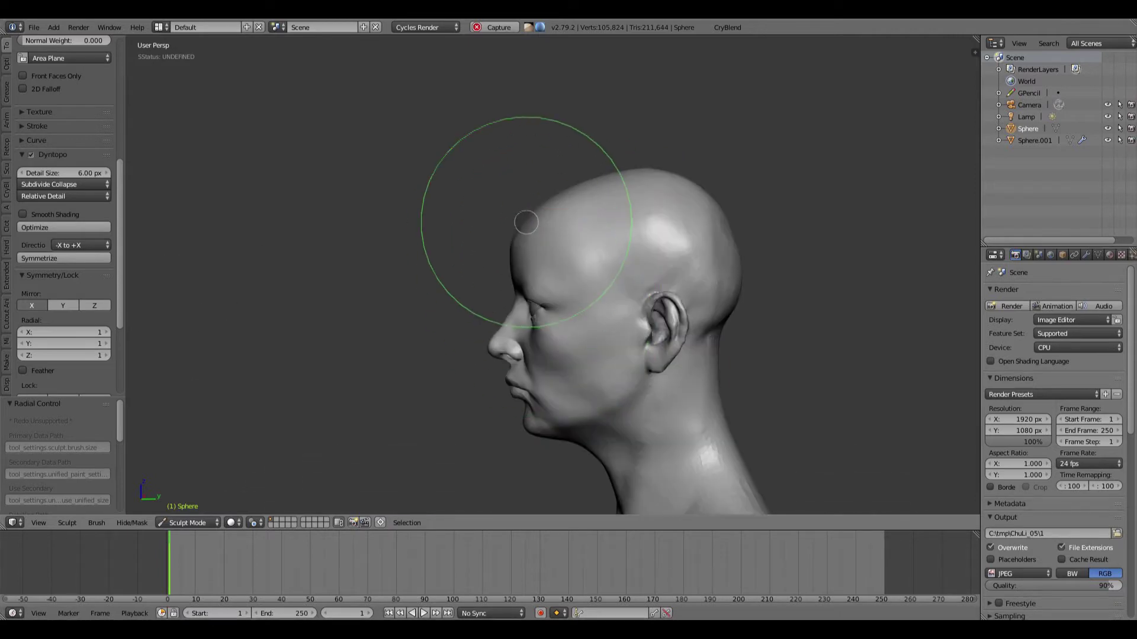
{"action": "key", "text": "bracketleft"}
{"action": "key", "text": "bracketleft"}
{"action": "key", "text": "bracketleft"}
{"action": "key", "text": "bracketleft"}
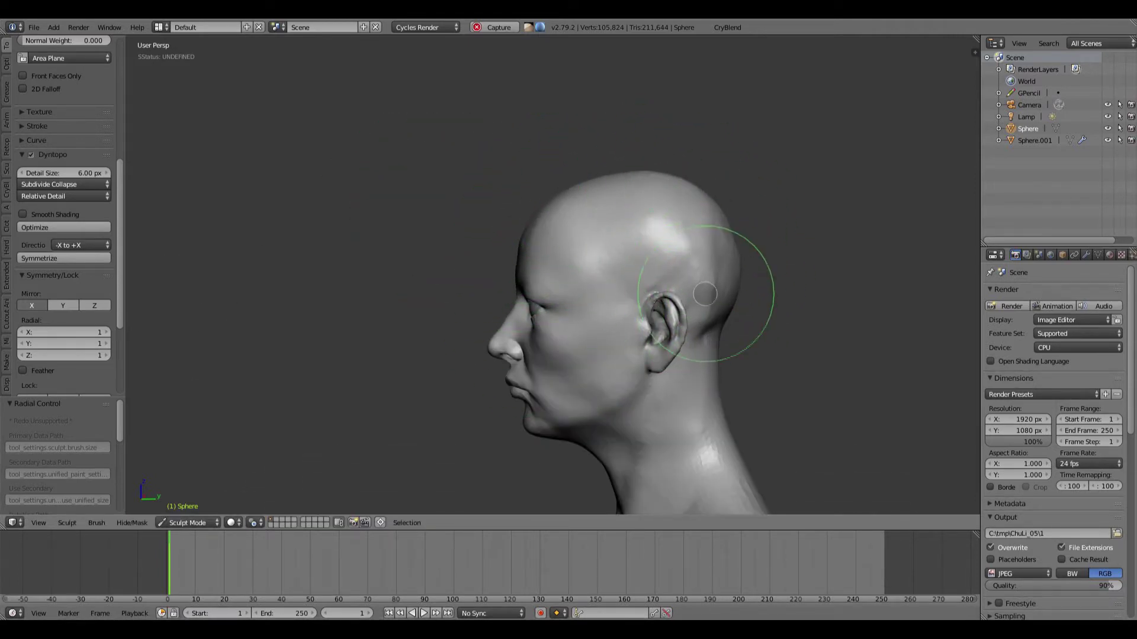
Refine and smooth the upper side of the skull above the ear
{"action": "mouse_move", "coordinate": [723, 216]}
{"action": "middle_mouse_down"}
{"action": "mouse_move", "coordinate": [718, 314]}
{"action": "mouse_move", "coordinate": [664, 253]}
{"action": "mouse_move", "coordinate": [627, 405]}
{"action": "middle_mouse_up"}
{"action": "key", "text": "f"}
{"action": "left_click", "coordinate": [627, 279]}
{"action": "middle_click_drag", "start_coordinate": [717, 272], "coordinate": [664, 272]}
{"action": "left_click_drag", "start_coordinate": [665, 273], "coordinate": [667, 227], "text": "shift"}
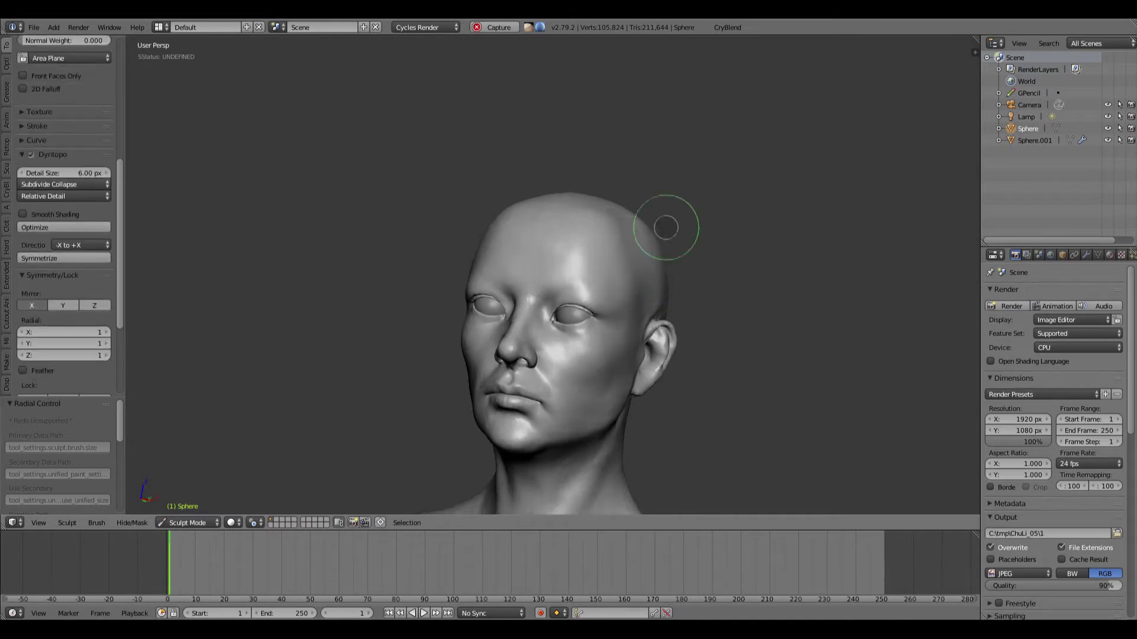
{"action": "key", "text": "KP_1"}
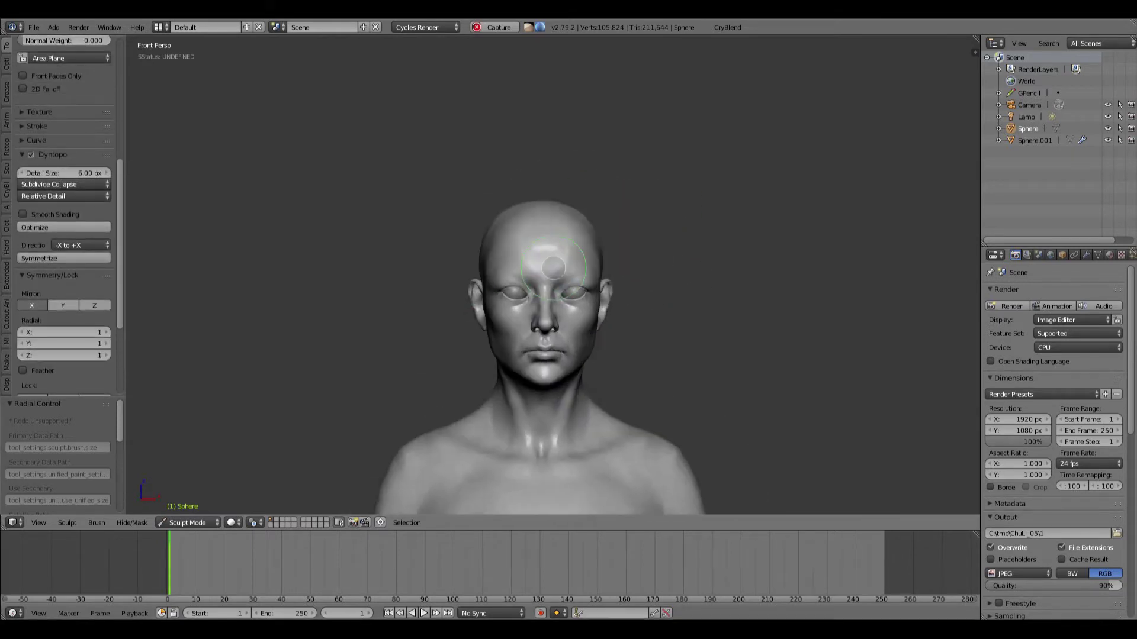
{"action": "middle_click_drag", "start_coordinate": [553, 268], "coordinate": [510, 266]}
{"action": "left_click_drag", "start_coordinate": [589, 228], "coordinate": [599, 219], "text": "shift"}
Smooth the temple and the side of the forehead on the opposite side of the head
{"action": "key", "text": "KP_1"}
{"action": "middle_click_drag", "start_coordinate": [605, 238], "coordinate": [652, 255], "text": "shift"}
{"action": "scroll", "coordinate": [541, 236], "scroll_direction": "up", "scroll_amount": 2}
{"action": "middle_click_drag", "start_coordinate": [509, 236], "coordinate": [540, 236]}
{"action": "left_click_drag", "start_coordinate": [541, 237], "coordinate": [516, 253], "text": "shift"}
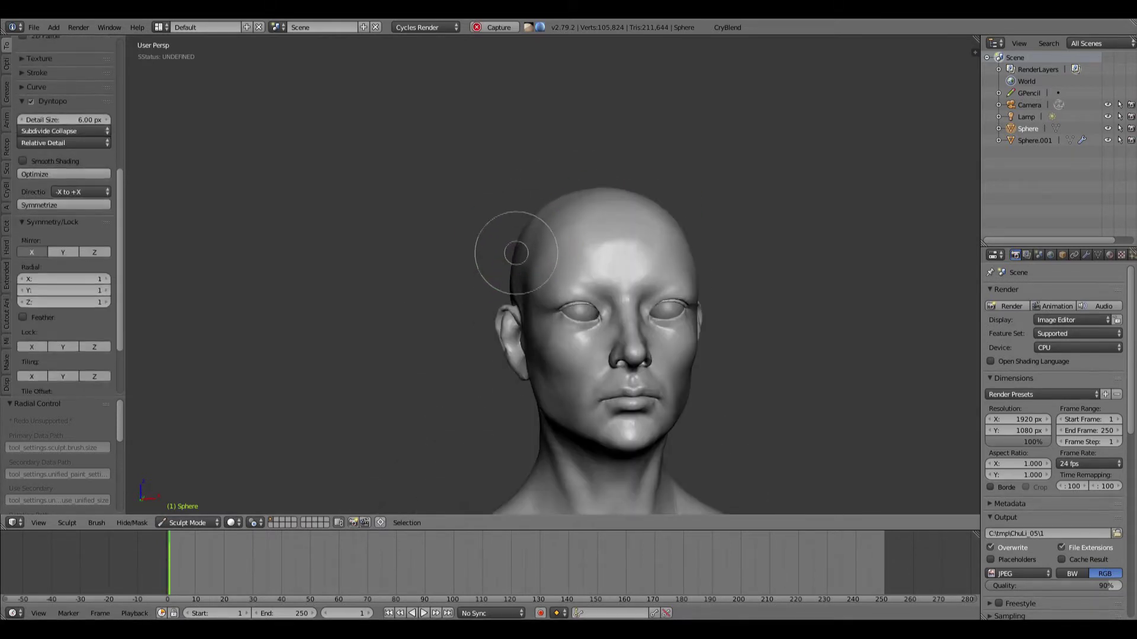
{"action": "middle_click_drag", "start_coordinate": [516, 254], "coordinate": [516, 300]}
{"action": "middle_click_drag", "start_coordinate": [538, 382], "coordinate": [520, 402]}
{"action": "scroll", "coordinate": [619, 298], "scroll_direction": "down", "scroll_amount": 5}
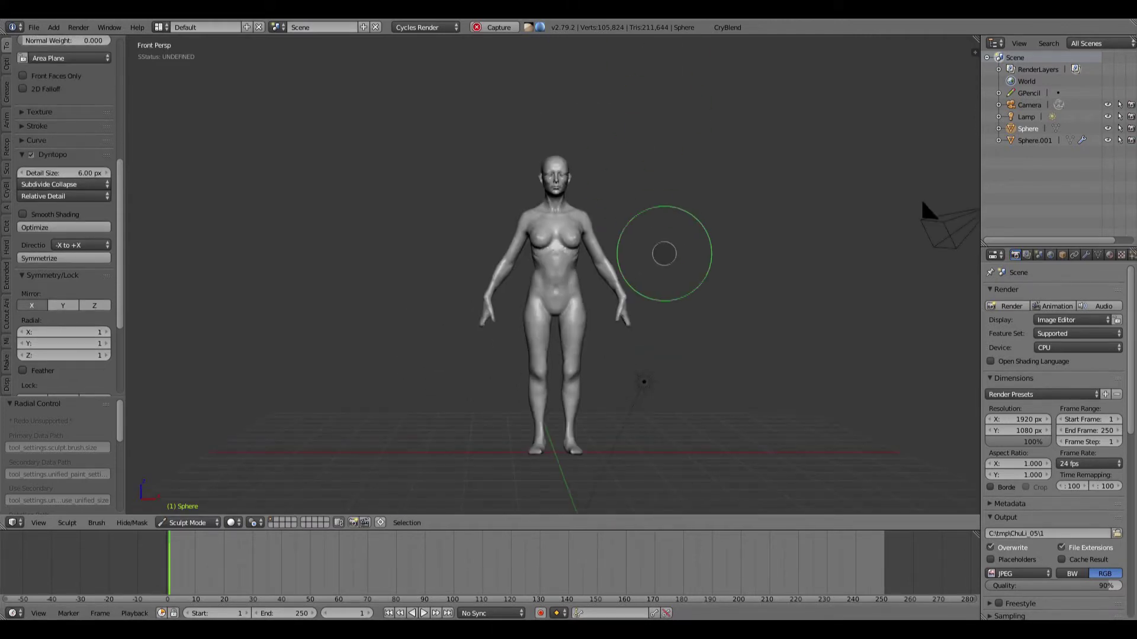
Refine the side and back of the neck where it runs into the shoulders
{"action": "scroll", "coordinate": [558, 210], "scroll_direction": "up", "scroll_amount": 6}
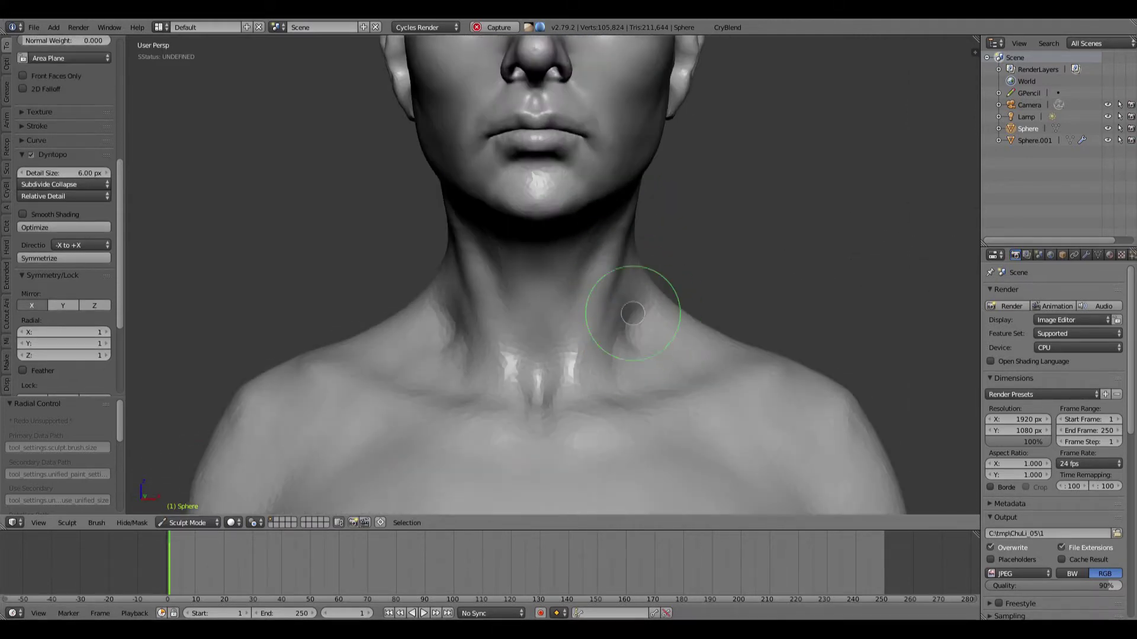
{"action": "mouse_move", "coordinate": [632, 314]}
{"action": "middle_mouse_down"}
{"action": "mouse_move", "coordinate": [520, 355]}
{"action": "mouse_move", "coordinate": [622, 355]}
{"action": "mouse_move", "coordinate": [629, 372]}
{"action": "mouse_move", "coordinate": [680, 337]}
{"action": "mouse_move", "coordinate": [710, 279]}
{"action": "mouse_move", "coordinate": [654, 287]}
{"action": "middle_mouse_up"}
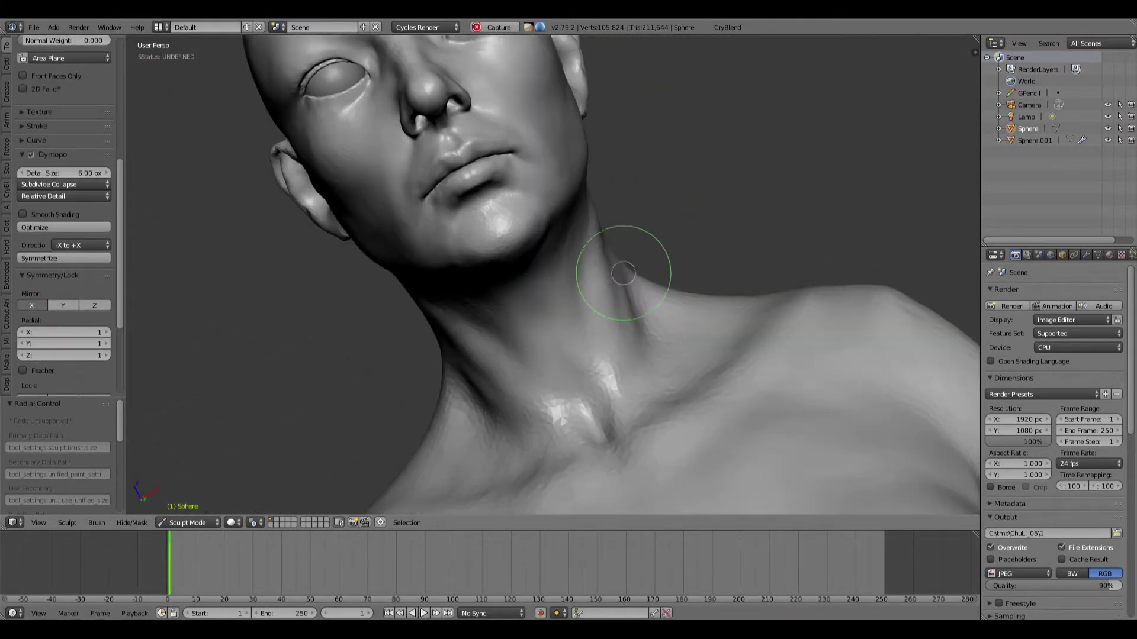
{"action": "mouse_move", "coordinate": [645, 343]}
{"action": "middle_mouse_down"}
{"action": "mouse_move", "coordinate": [619, 259]}
{"action": "mouse_move", "coordinate": [488, 266]}
{"action": "mouse_move", "coordinate": [495, 331]}
{"action": "middle_mouse_up"}
{"action": "key", "text": "f"}
{"action": "left_click", "coordinate": [485, 346]}
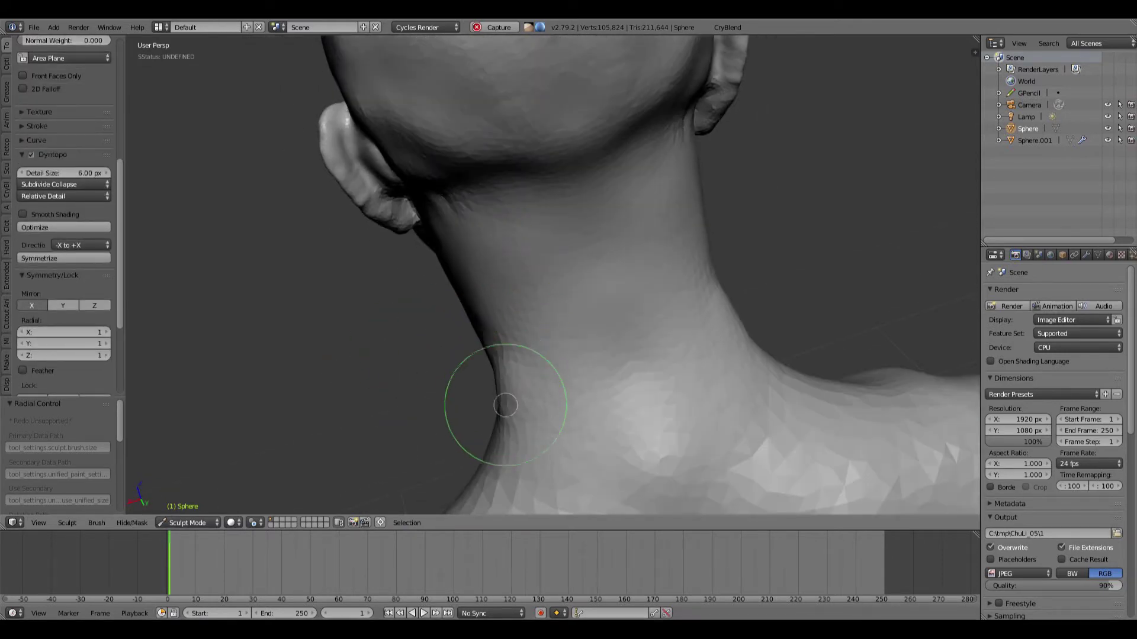
{"action": "middle_click_drag", "start_coordinate": [481, 382], "coordinate": [617, 196]}
Smooth the base of the neck above the collarbones from the front
{"action": "scroll", "coordinate": [517, 314], "scroll_direction": "down", "scroll_amount": 4}
{"action": "key", "text": "KP_1"}
{"action": "scroll", "coordinate": [658, 187], "scroll_direction": "down", "scroll_amount": 6}
{"action": "scroll", "coordinate": [611, 245], "scroll_direction": "up", "scroll_amount": 8}
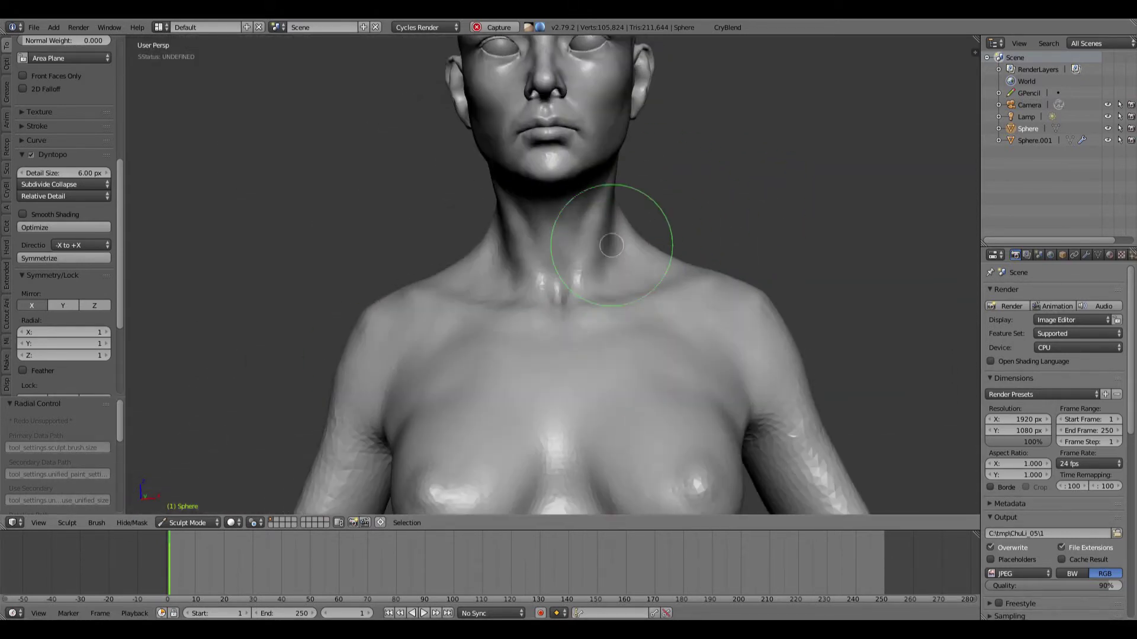
{"action": "middle_click_drag", "start_coordinate": [613, 256], "coordinate": [615, 239]}
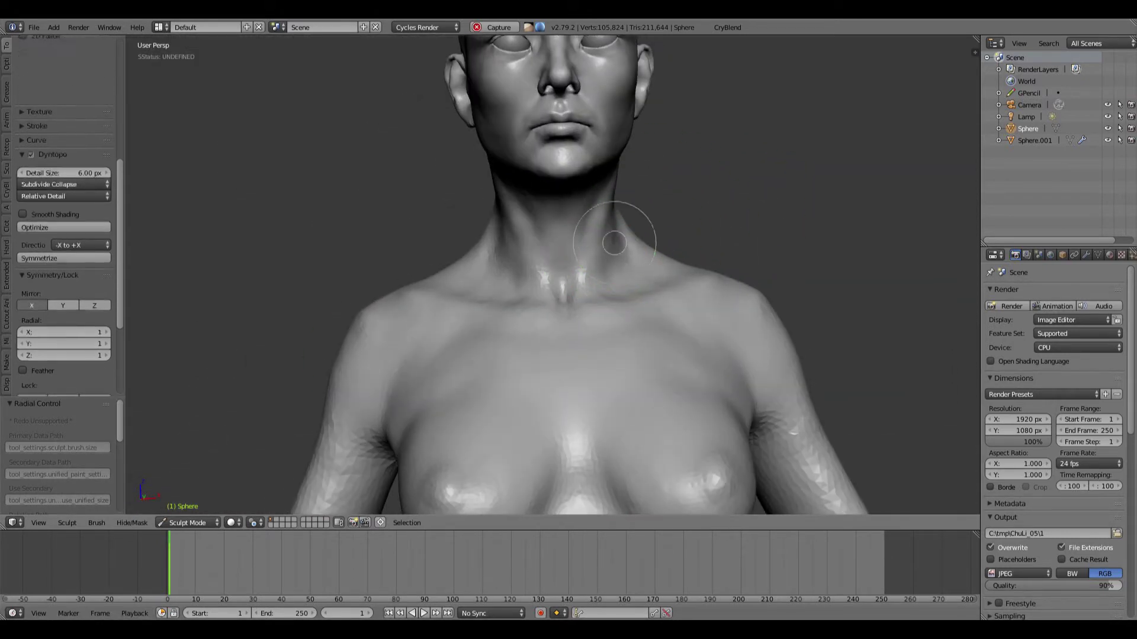
{"action": "scroll", "coordinate": [633, 210], "scroll_direction": "down", "scroll_amount": 7}
{"action": "scroll", "coordinate": [631, 214], "scroll_direction": "up", "scroll_amount": 9}
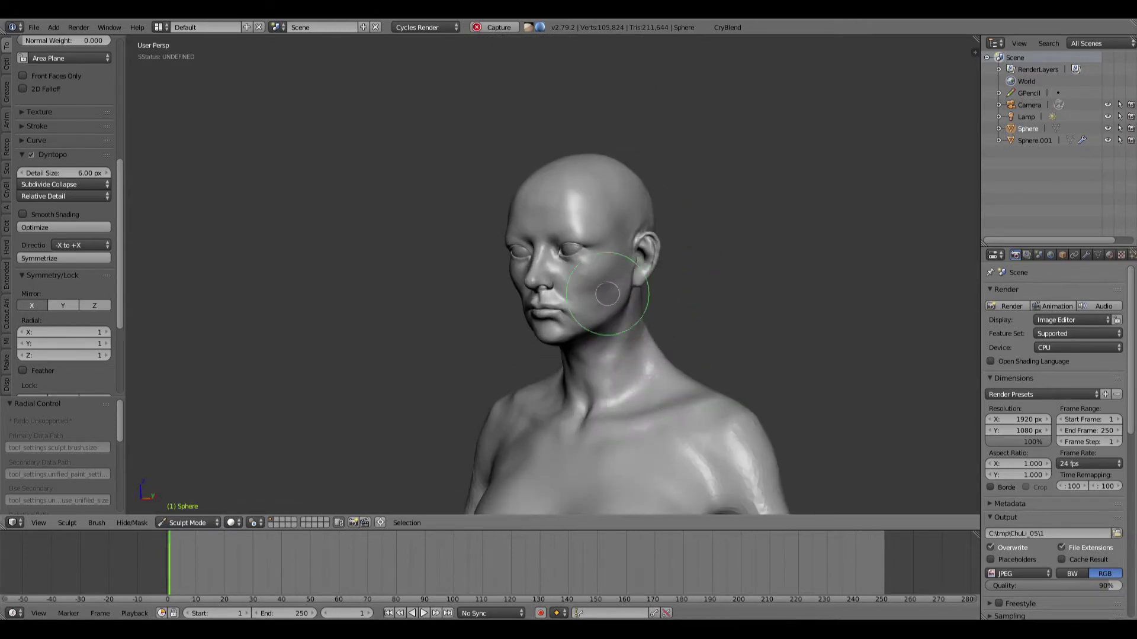
Smooth the cheek beside the mouth and refine the area around the eye
{"action": "middle_click_drag", "start_coordinate": [593, 314], "coordinate": [681, 284]}
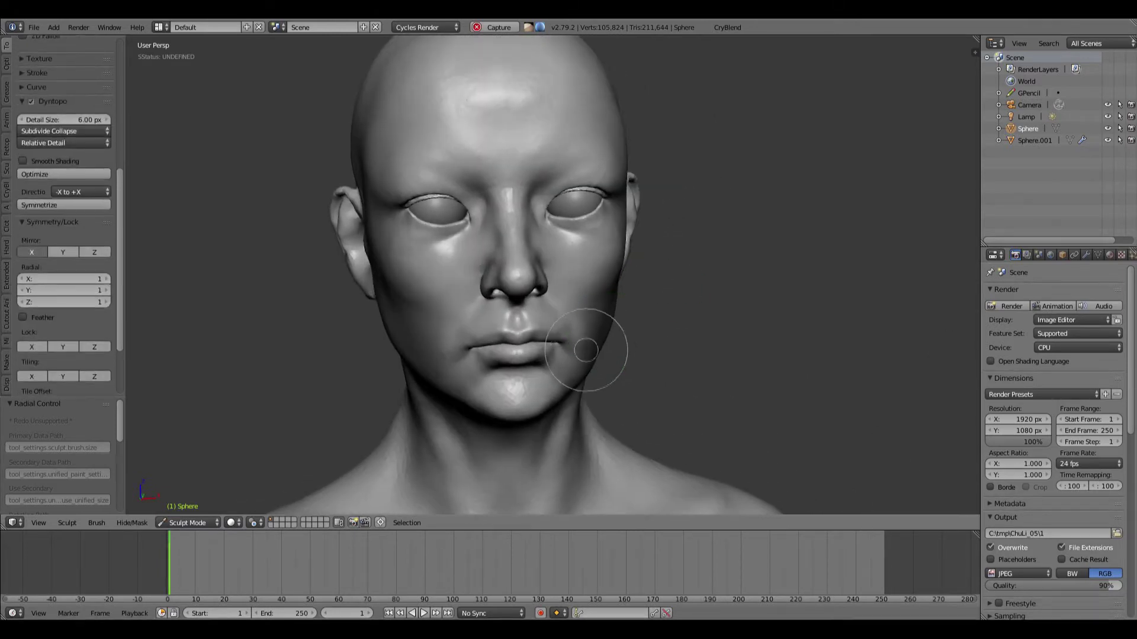
{"action": "middle_click_drag", "start_coordinate": [609, 361], "coordinate": [509, 243]}
{"action": "scroll", "coordinate": [563, 260], "scroll_direction": "up", "scroll_amount": 5}
{"action": "scroll", "coordinate": [538, 246], "scroll_direction": "down", "scroll_amount": 2}
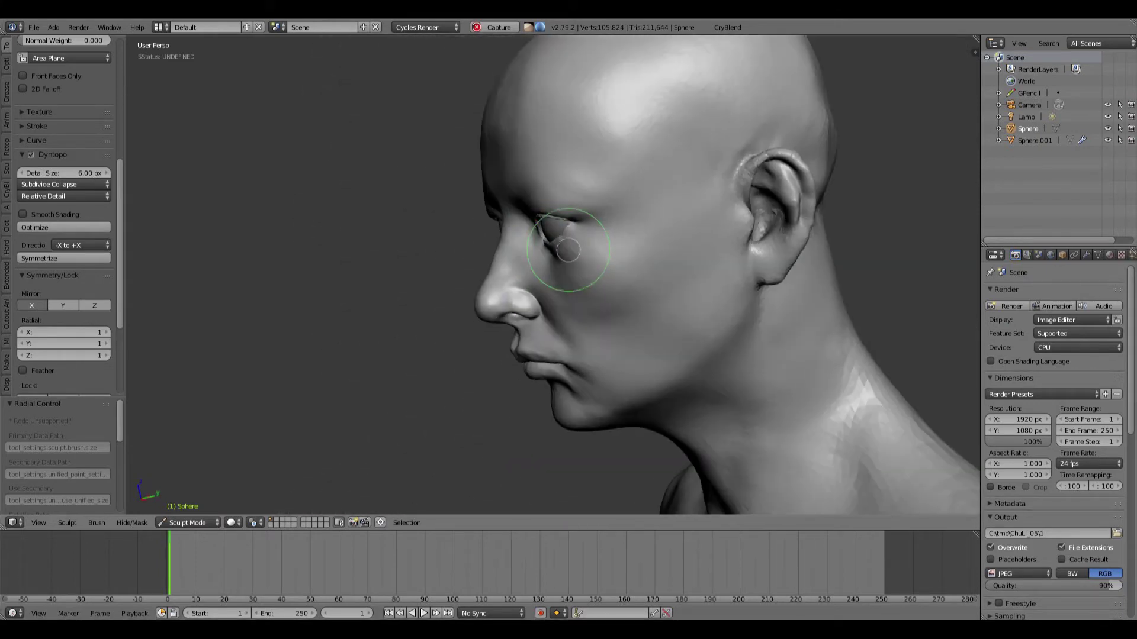
{"action": "middle_click_drag", "start_coordinate": [575, 310], "coordinate": [541, 279]}
{"action": "scroll", "coordinate": [553, 342], "scroll_direction": "up", "scroll_amount": 3}
{"action": "scroll", "coordinate": [563, 354], "scroll_direction": "down", "scroll_amount": 2}
{"action": "scroll", "coordinate": [546, 381], "scroll_direction": "down", "scroll_amount": 3}
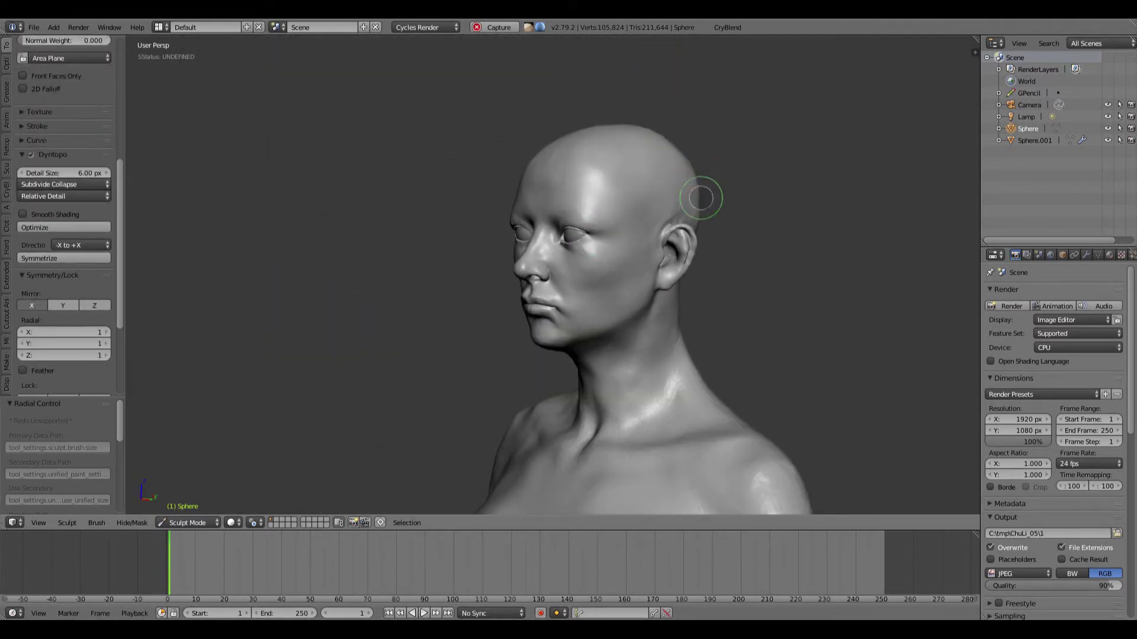
Adjust the profile of the chin and jaw with a large Grab brush from the side
{"action": "middle_click_drag", "start_coordinate": [701, 198], "coordinate": [645, 202]}
{"action": "scroll", "coordinate": [663, 205], "scroll_direction": "down", "scroll_amount": 2}
{"action": "scroll", "coordinate": [664, 204], "scroll_direction": "up", "scroll_amount": 3}
{"action": "scroll", "coordinate": [675, 203], "scroll_direction": "down", "scroll_amount": 3}
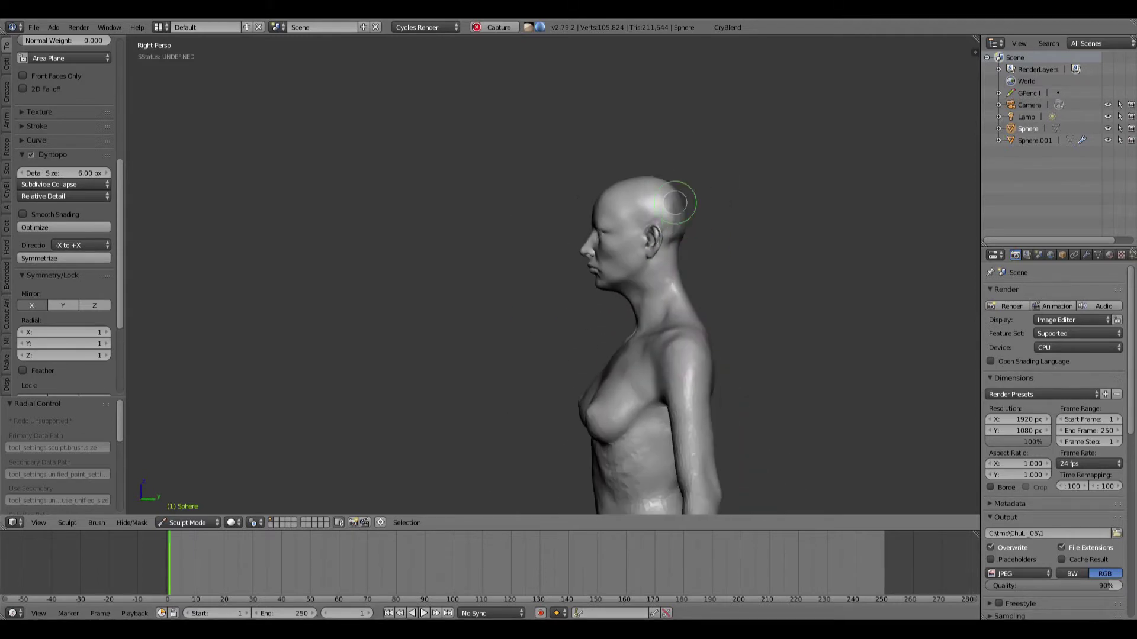
{"action": "scroll", "coordinate": [680, 294], "scroll_direction": "up", "scroll_amount": 5}
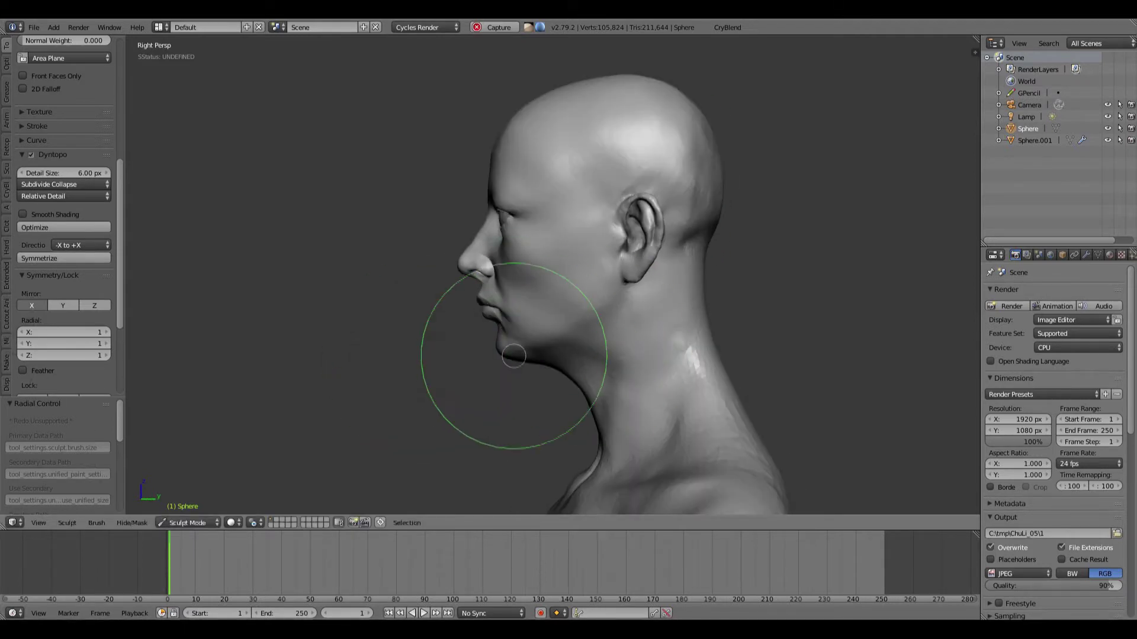
{"action": "scroll", "coordinate": [447, 339], "scroll_direction": "up", "scroll_amount": 3}
{"action": "mouse_move", "coordinate": [482, 355]}
{"action": "middle_mouse_down"}
{"action": "mouse_move", "coordinate": [520, 296]}
{"action": "mouse_move", "coordinate": [501, 371]}
{"action": "mouse_move", "coordinate": [521, 367]}
{"action": "mouse_move", "coordinate": [477, 382]}
{"action": "mouse_move", "coordinate": [474, 223]}
{"action": "mouse_move", "coordinate": [265, 315]}
{"action": "mouse_move", "coordinate": [499, 274]}
{"action": "mouse_move", "coordinate": [540, 318]}
{"action": "mouse_move", "coordinate": [624, 328]}
{"action": "middle_mouse_up"}
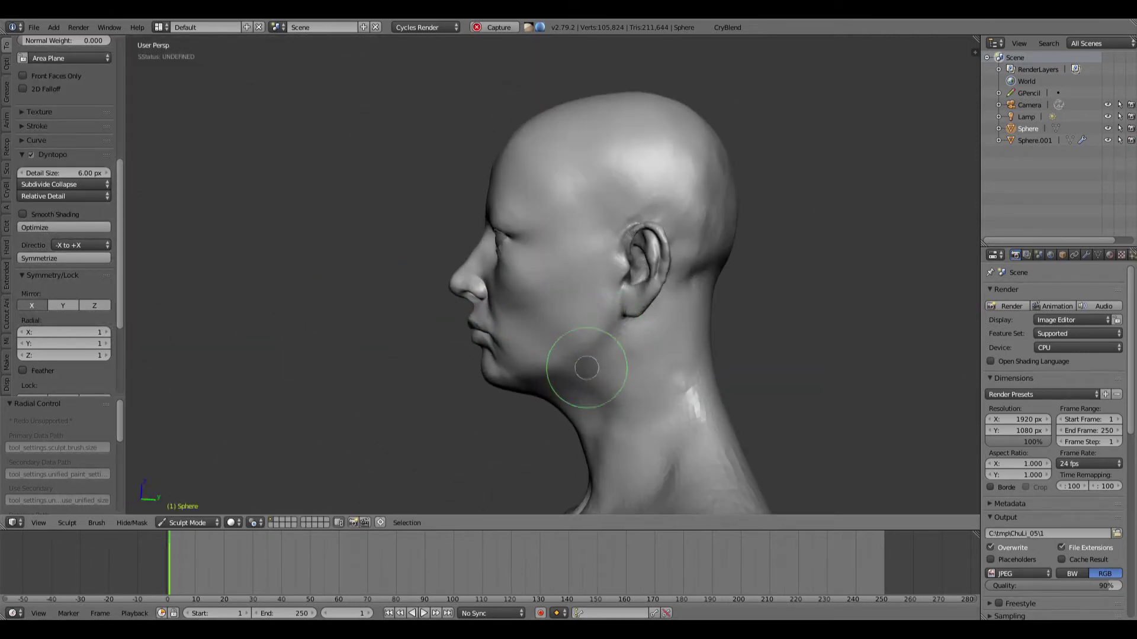
Adjust the nape and the back of the neck with a large Grab brush
{"action": "mouse_move", "coordinate": [586, 368]}
{"action": "middle_mouse_down"}
{"action": "mouse_move", "coordinate": [589, 330]}
{"action": "mouse_move", "coordinate": [526, 333]}
{"action": "mouse_move", "coordinate": [587, 287]}
{"action": "middle_mouse_up"}
{"action": "scroll", "coordinate": [588, 287], "scroll_direction": "down", "scroll_amount": 3}
{"action": "scroll", "coordinate": [594, 254], "scroll_direction": "up", "scroll_amount": 5}
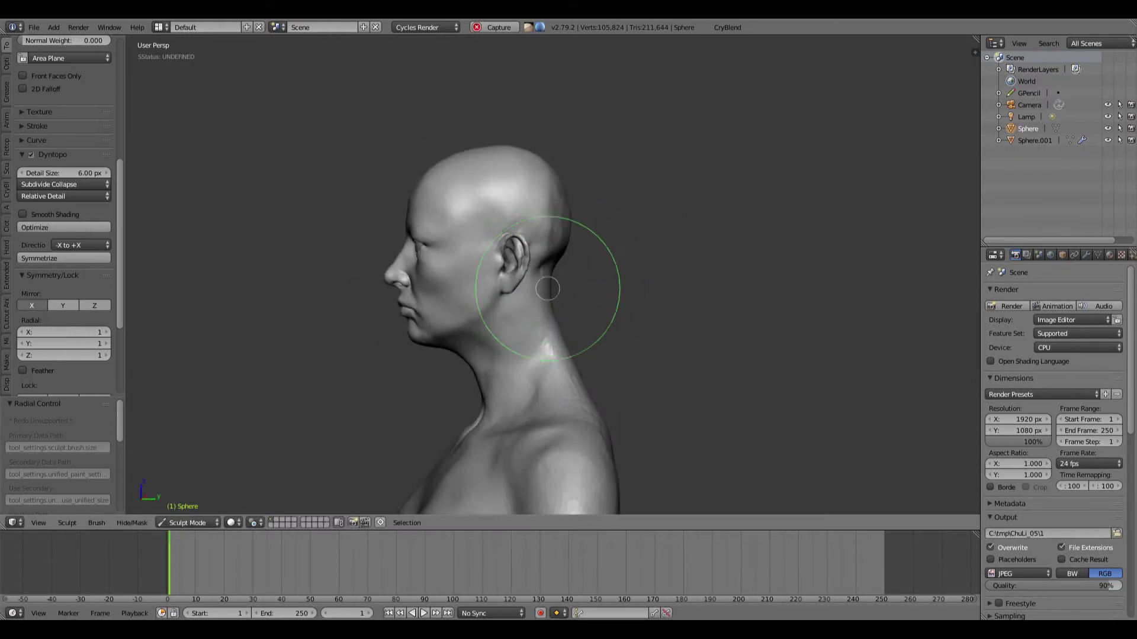
{"action": "scroll", "coordinate": [573, 345], "scroll_direction": "down", "scroll_amount": 3}
{"action": "middle_click_drag", "start_coordinate": [573, 346], "coordinate": [588, 300]}
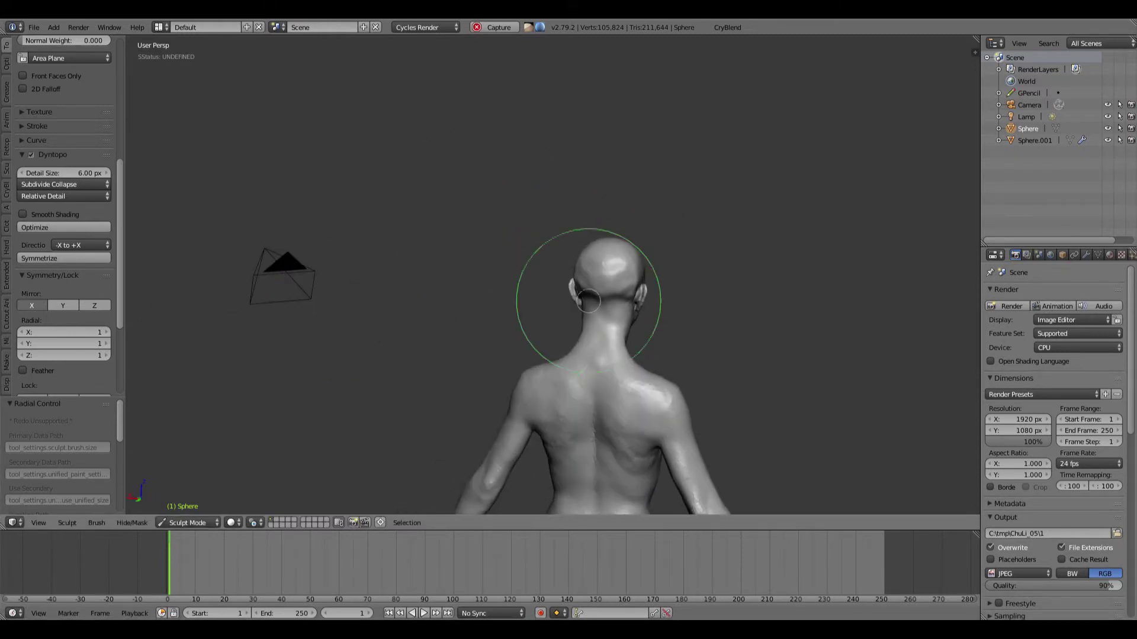
{"action": "scroll", "coordinate": [588, 272], "scroll_direction": "up", "scroll_amount": 4}
{"action": "middle_click_drag", "start_coordinate": [476, 357], "coordinate": [545, 338]}
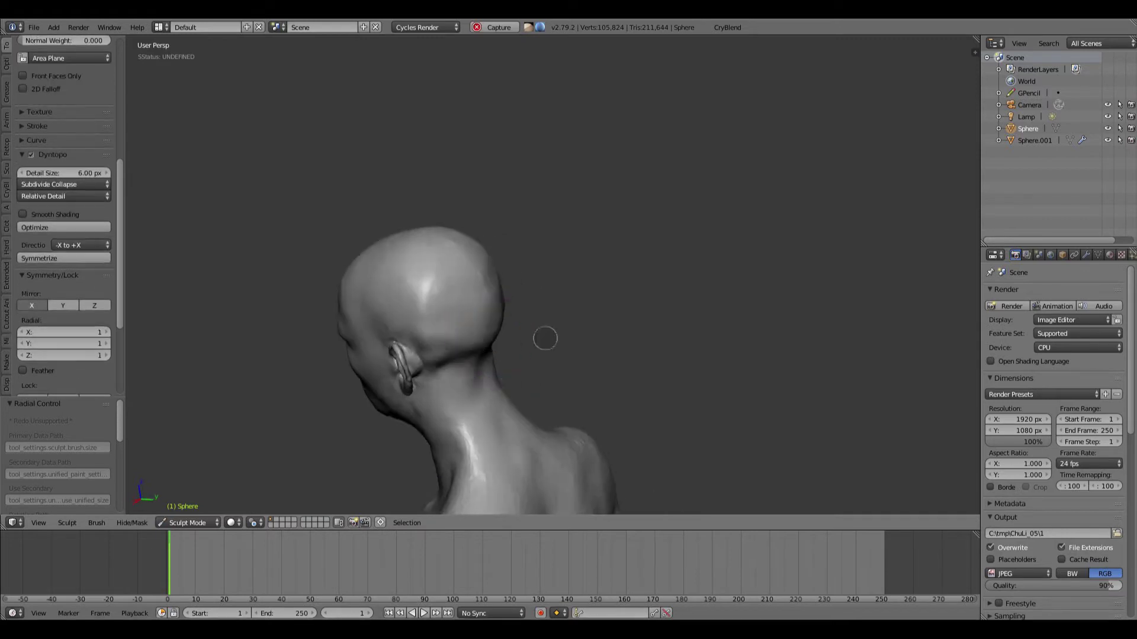
Check the back of the head and save the sculpt over the existing ChuLi.blend file
{"action": "middle_click_drag", "start_coordinate": [456, 330], "coordinate": [474, 356]}
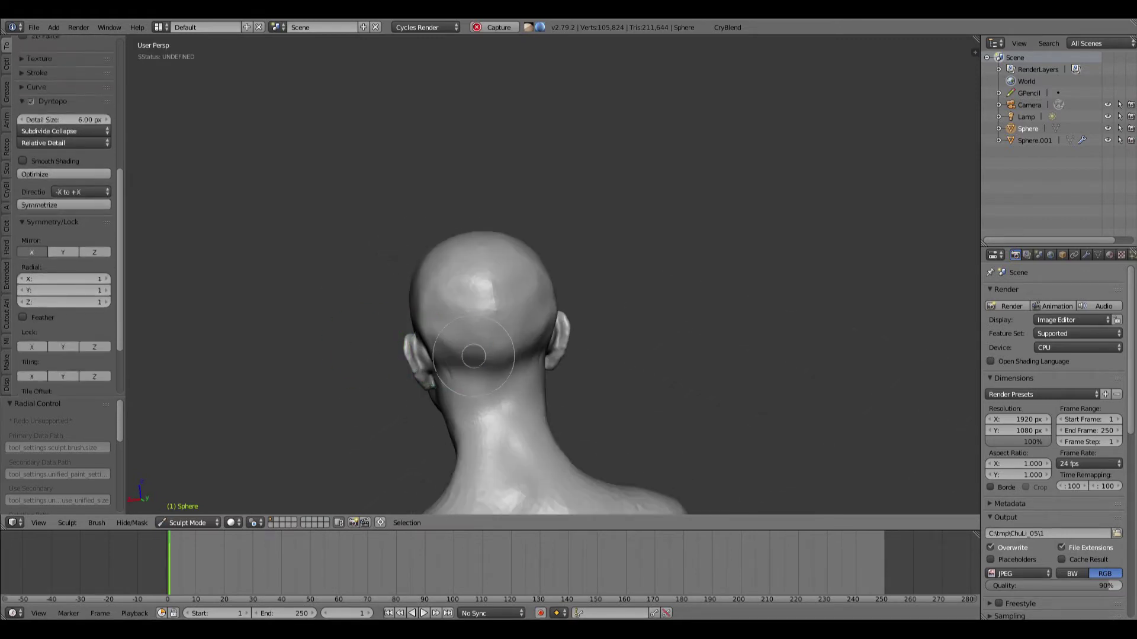
{"action": "scroll", "coordinate": [498, 308], "scroll_direction": "down", "scroll_amount": 4}
{"action": "key", "text": "ctrl+KP_3"}
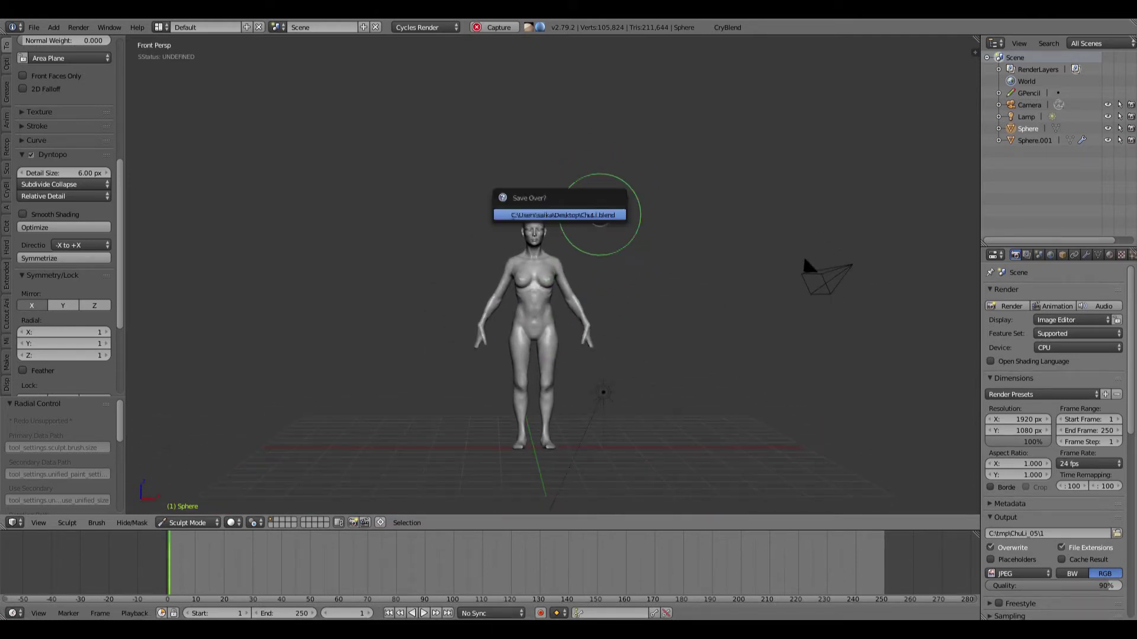
{"action": "left_click", "coordinate": [600, 214]}
Adjust the temples and the sides of the skull with a large Grab brush from the front
{"action": "scroll", "coordinate": [622, 243], "scroll_direction": "up", "scroll_amount": 3}
{"action": "middle_click_drag", "start_coordinate": [528, 265], "coordinate": [586, 373], "text": "shift"}
{"action": "scroll", "coordinate": [594, 360], "scroll_direction": "up", "scroll_amount": 9}
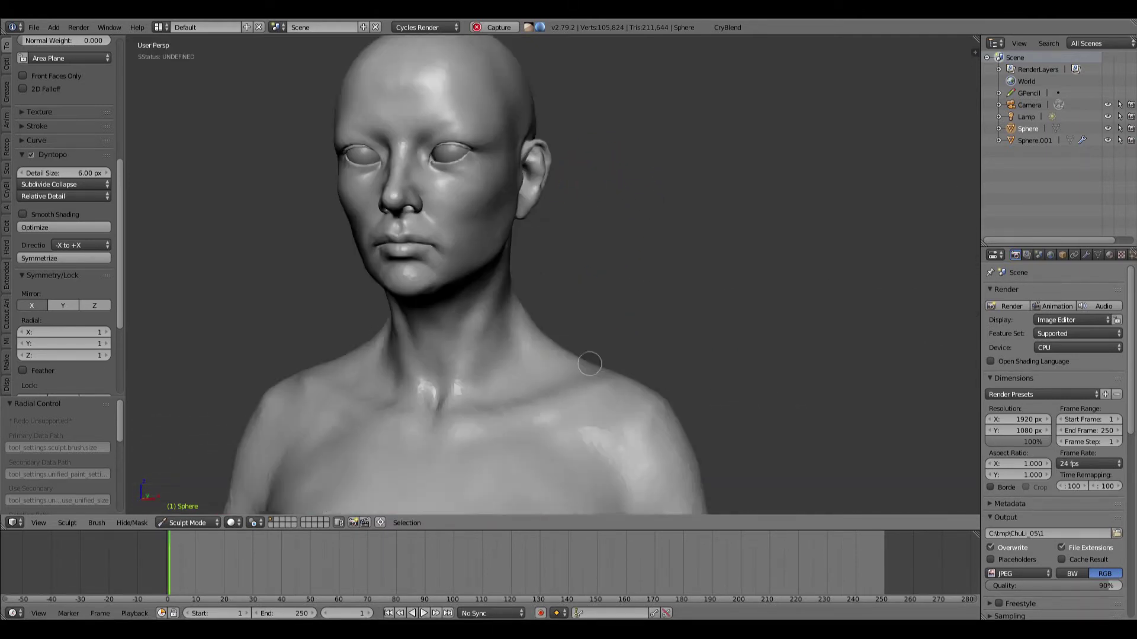
{"action": "scroll", "coordinate": [576, 296], "scroll_direction": "up", "scroll_amount": 4}
{"action": "middle_click_drag", "start_coordinate": [503, 184], "coordinate": [567, 254], "text": "shift"}
{"action": "mouse_move", "coordinate": [557, 206]}
{"action": "middle_mouse_down"}
{"action": "mouse_move", "coordinate": [609, 183]}
{"action": "mouse_move", "coordinate": [571, 233]}
{"action": "mouse_move", "coordinate": [535, 215]}
{"action": "mouse_move", "coordinate": [484, 226]}
{"action": "mouse_move", "coordinate": [563, 203]}
{"action": "mouse_move", "coordinate": [472, 253]}
{"action": "mouse_move", "coordinate": [667, 190]}
{"action": "middle_mouse_up"}
{"action": "scroll", "coordinate": [585, 283], "scroll_direction": "up", "scroll_amount": 2}
{"action": "mouse_move", "coordinate": [585, 283]}
{"action": "middle_mouse_down"}
{"action": "mouse_move", "coordinate": [644, 203]}
{"action": "mouse_move", "coordinate": [596, 241]}
{"action": "mouse_move", "coordinate": [602, 330]}
{"action": "mouse_move", "coordinate": [586, 330]}
{"action": "mouse_move", "coordinate": [589, 317]}
{"action": "mouse_move", "coordinate": [654, 292]}
{"action": "mouse_move", "coordinate": [693, 253]}
{"action": "mouse_move", "coordinate": [469, 183]}
{"action": "mouse_move", "coordinate": [465, 216]}
{"action": "middle_mouse_up"}
{"action": "scroll", "coordinate": [584, 254], "scroll_direction": "down", "scroll_amount": 2}
{"action": "key", "text": "f"}
{"action": "scroll", "coordinate": [692, 253], "scroll_direction": "down", "scroll_amount": 3}
{"action": "key", "text": "f"}
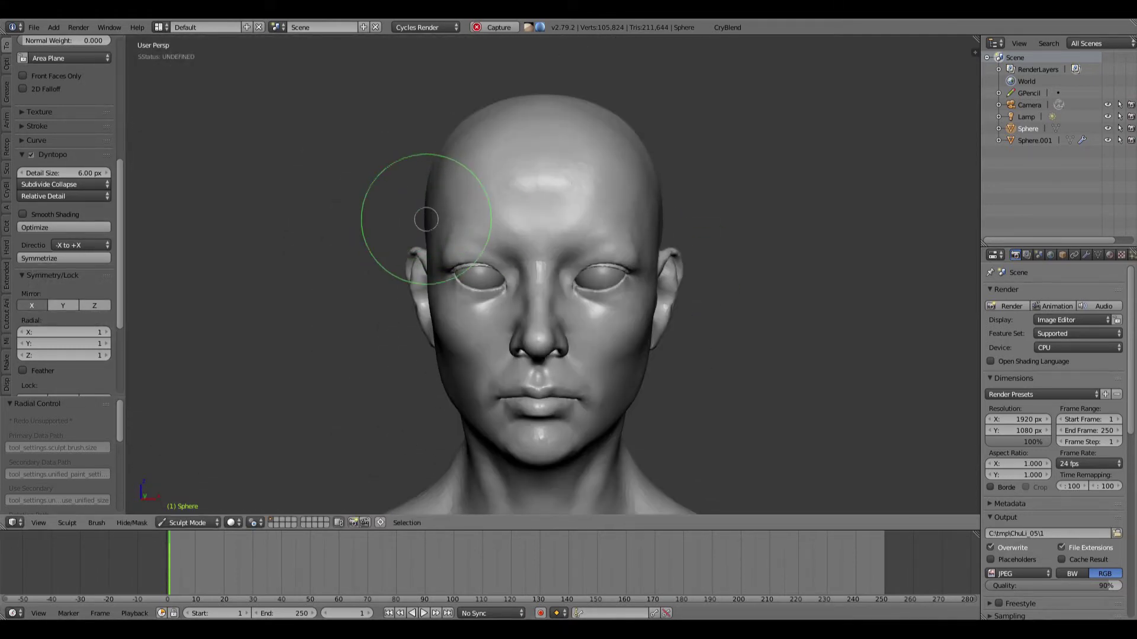
{"action": "mouse_move", "coordinate": [429, 261]}
{"action": "middle_mouse_down"}
{"action": "mouse_move", "coordinate": [444, 241]}
{"action": "mouse_move", "coordinate": [521, 329]}
{"action": "mouse_move", "coordinate": [654, 296]}
{"action": "middle_mouse_up"}
{"action": "scroll", "coordinate": [654, 295], "scroll_direction": "down", "scroll_amount": 1}
{"action": "scroll", "coordinate": [648, 234], "scroll_direction": "up", "scroll_amount": 3}
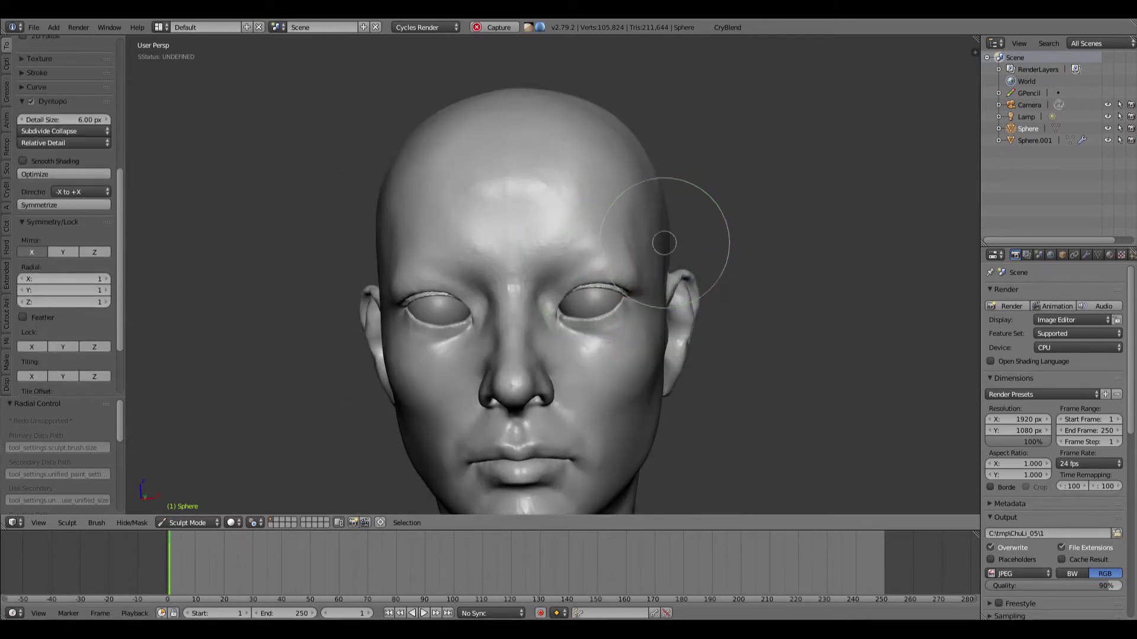
{"action": "middle_click_drag", "start_coordinate": [648, 232], "coordinate": [637, 212]}
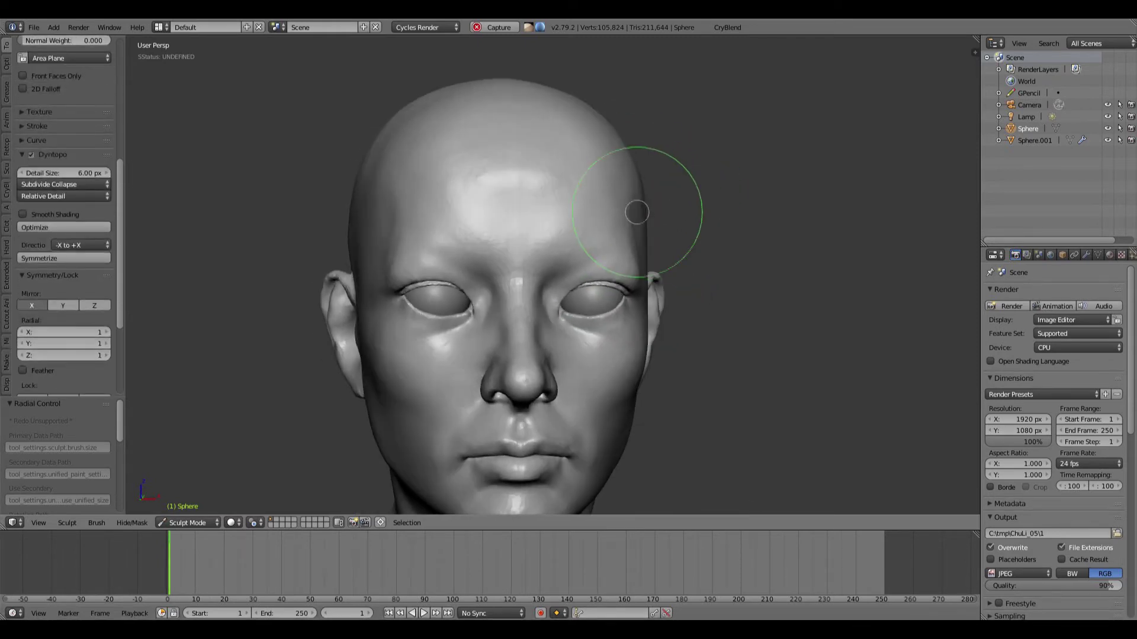
Refine the contour of the forehead and temple with the Grab brush from a three-quarter view
{"action": "scroll", "coordinate": [619, 219], "scroll_direction": "down", "scroll_amount": 3}
{"action": "mouse_move", "coordinate": [419, 223]}
{"action": "middle_mouse_down"}
{"action": "mouse_move", "coordinate": [473, 205]}
{"action": "mouse_move", "coordinate": [485, 247]}
{"action": "middle_mouse_up"}
{"action": "mouse_move", "coordinate": [484, 208]}
{"action": "middle_mouse_down"}
{"action": "mouse_move", "coordinate": [489, 191]}
{"action": "mouse_move", "coordinate": [449, 224]}
{"action": "mouse_move", "coordinate": [482, 246]}
{"action": "middle_mouse_up"}
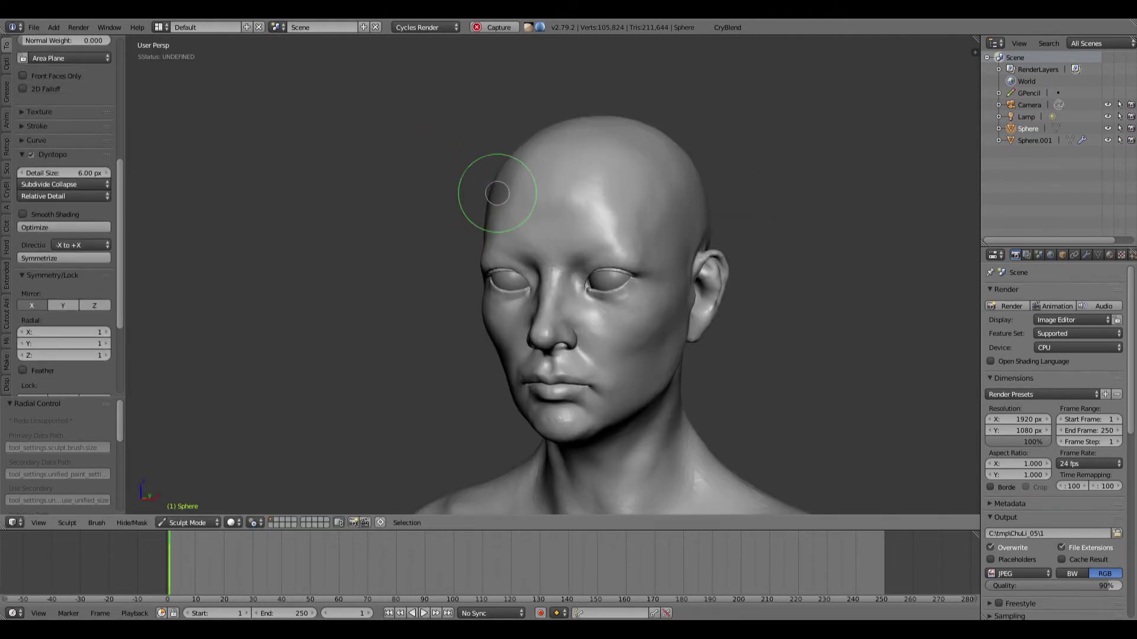
{"action": "mouse_move", "coordinate": [495, 190]}
{"action": "middle_mouse_down"}
{"action": "mouse_move", "coordinate": [535, 256]}
{"action": "mouse_move", "coordinate": [699, 212]}
{"action": "mouse_move", "coordinate": [672, 231]}
{"action": "mouse_move", "coordinate": [690, 223]}
{"action": "mouse_move", "coordinate": [681, 151]}
{"action": "mouse_move", "coordinate": [471, 307]}
{"action": "mouse_move", "coordinate": [647, 204]}
{"action": "middle_mouse_up"}
Build up and smooth the middle of the forehead with the Clay brush
{"action": "key", "text": "c"}
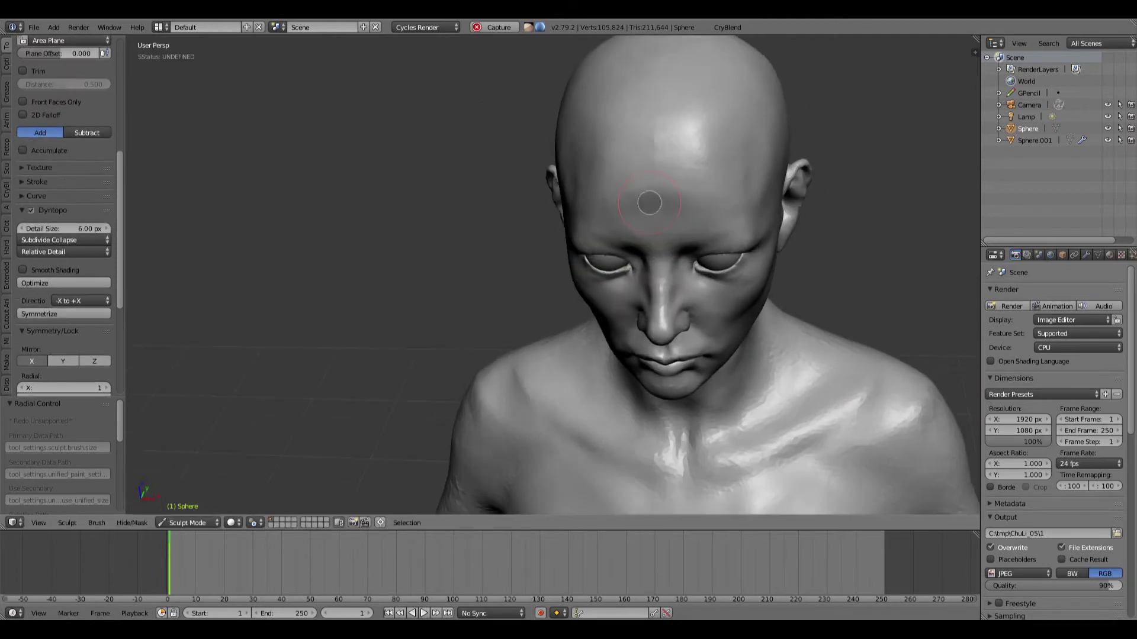
{"action": "left_click", "coordinate": [647, 203]}
{"action": "key", "text": "f"}
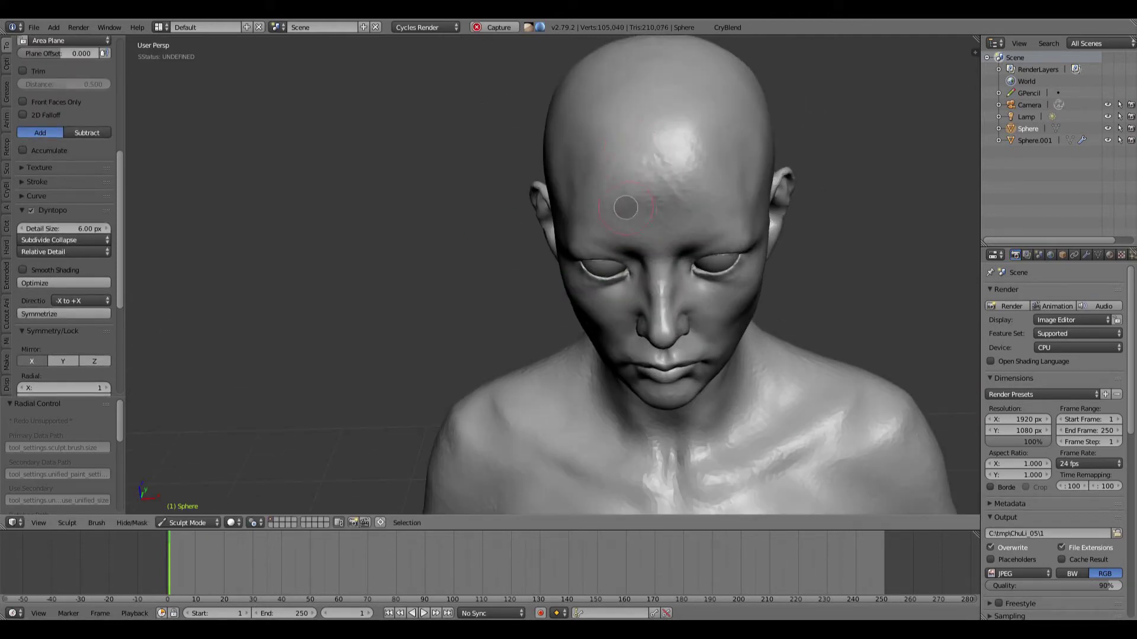
{"action": "mouse_move", "coordinate": [638, 206]}
{"action": "middle_mouse_down"}
{"action": "mouse_move", "coordinate": [701, 208]}
{"action": "mouse_move", "coordinate": [730, 162]}
{"action": "mouse_move", "coordinate": [482, 272]}
{"action": "mouse_move", "coordinate": [657, 248]}
{"action": "mouse_move", "coordinate": [601, 166]}
{"action": "mouse_move", "coordinate": [616, 93]}
{"action": "middle_mouse_up"}
Adjust the brow and forehead shape with a resized Grab brush from below, above and both sides
{"action": "key", "text": "g"}
{"action": "key", "text": "f"}
{"action": "middle_click_drag", "start_coordinate": [591, 188], "coordinate": [675, 248]}
{"action": "scroll", "coordinate": [583, 258], "scroll_direction": "down", "scroll_amount": 3}
{"action": "key", "text": "KP_1"}
{"action": "middle_click_drag", "start_coordinate": [583, 258], "coordinate": [532, 230]}
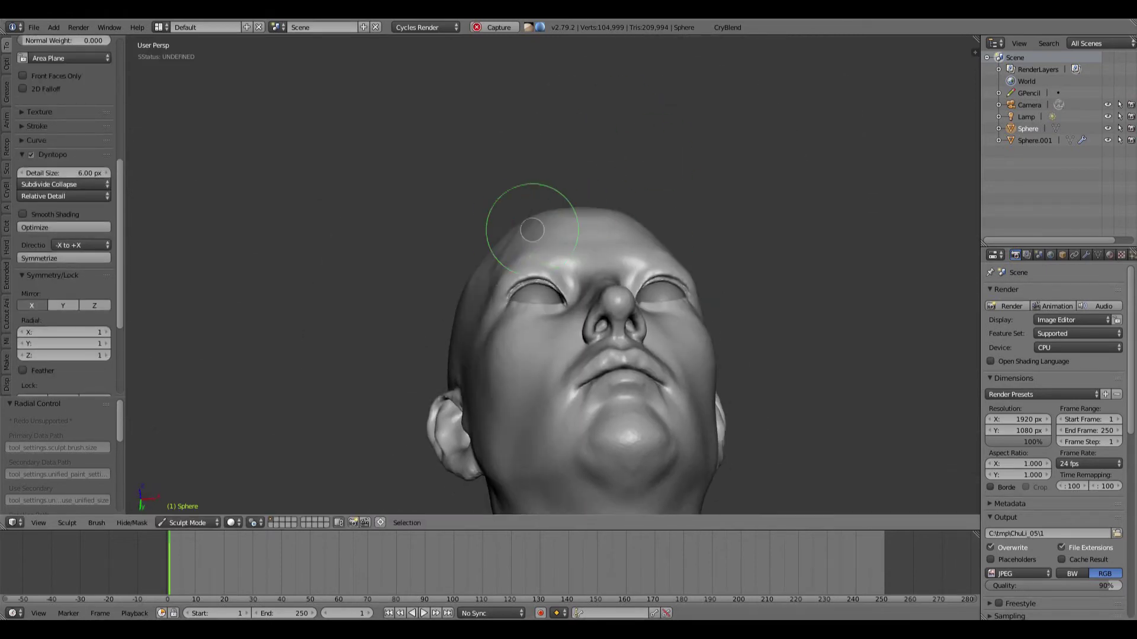
{"action": "middle_click_drag", "start_coordinate": [651, 211], "coordinate": [364, 197]}
{"action": "scroll", "coordinate": [654, 280], "scroll_direction": "down", "scroll_amount": 1}
{"action": "scroll", "coordinate": [520, 195], "scroll_direction": "up", "scroll_amount": 4}
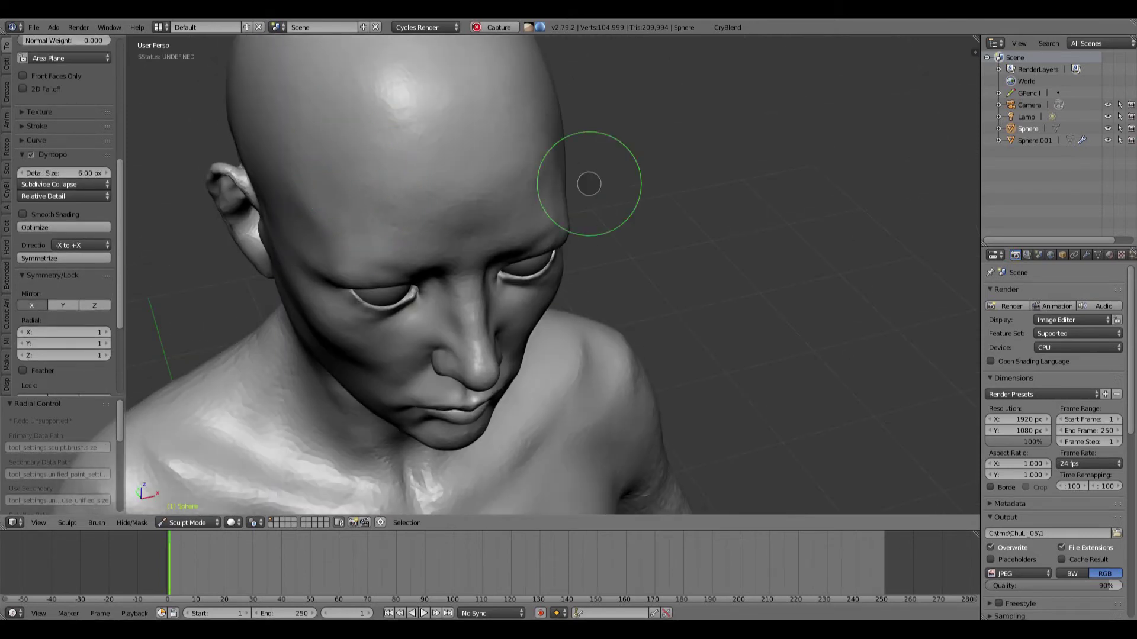
{"action": "mouse_move", "coordinate": [589, 185]}
{"action": "middle_mouse_down"}
{"action": "mouse_move", "coordinate": [482, 198]}
{"action": "mouse_move", "coordinate": [548, 231]}
{"action": "middle_mouse_up"}
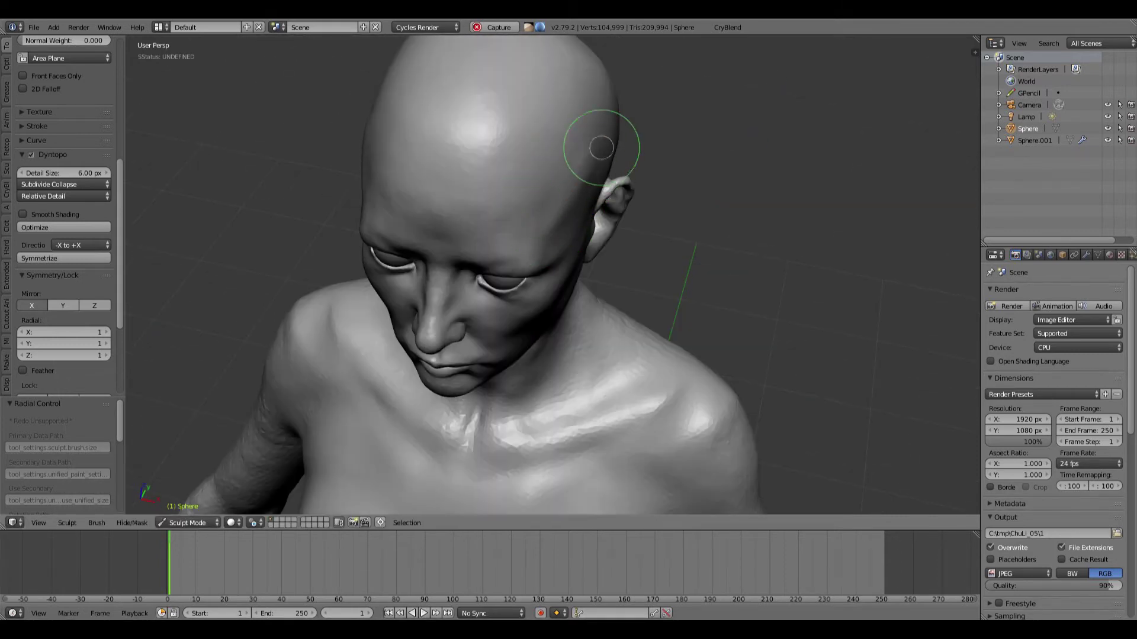
{"action": "middle_click_drag", "start_coordinate": [601, 148], "coordinate": [527, 254]}
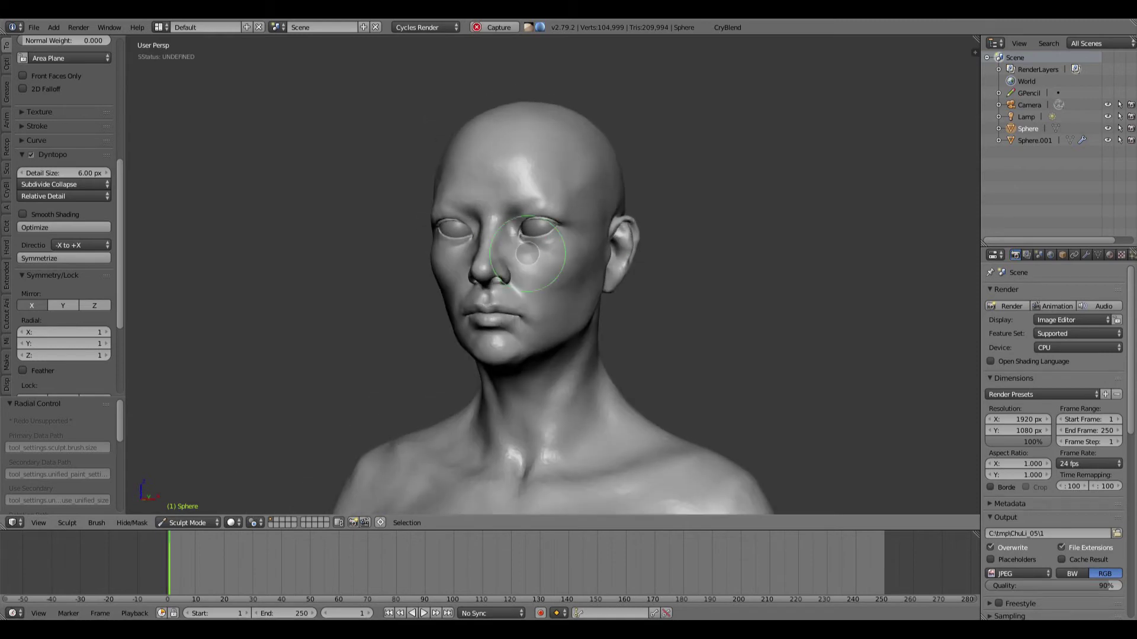
Adjust the cheek contours with a resized Grab brush from the three-quarter and front views
{"action": "scroll", "coordinate": [395, 265], "scroll_direction": "up", "scroll_amount": 3}
{"action": "key", "text": "f"}
{"action": "mouse_move", "coordinate": [443, 263]}
{"action": "middle_mouse_down"}
{"action": "mouse_move", "coordinate": [710, 304]}
{"action": "mouse_move", "coordinate": [690, 274]}
{"action": "middle_mouse_up"}
{"action": "left_click", "coordinate": [489, 261]}
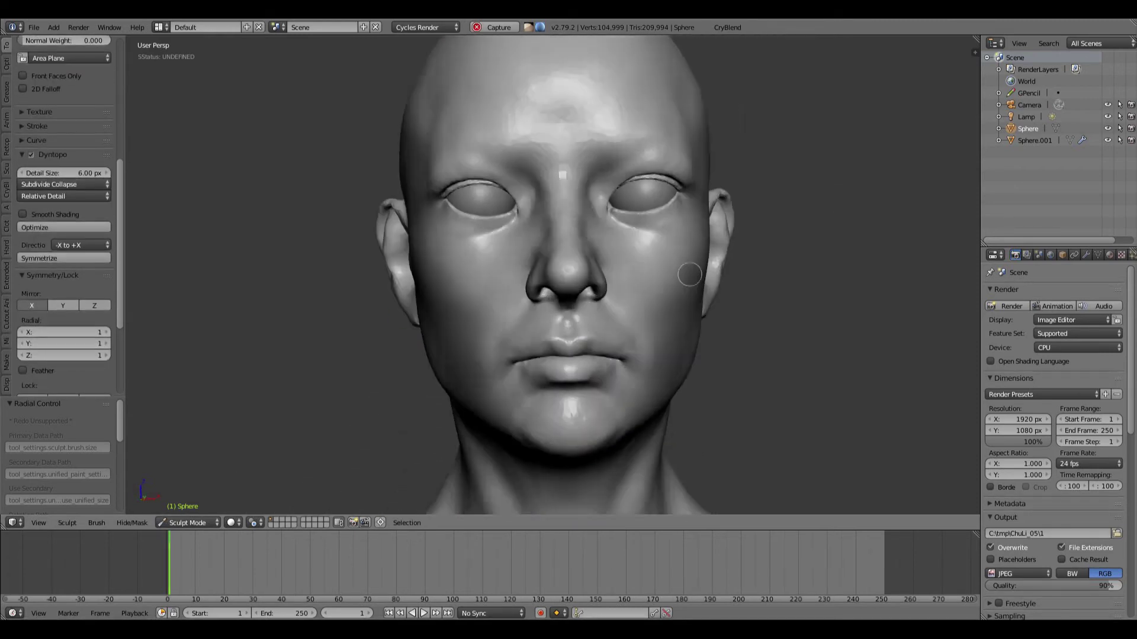
Examine the proportions of the whole figure, torso and legs from the front
{"action": "scroll", "coordinate": [690, 274], "scroll_direction": "down", "scroll_amount": 8}
{"action": "key", "text": "KP_1"}
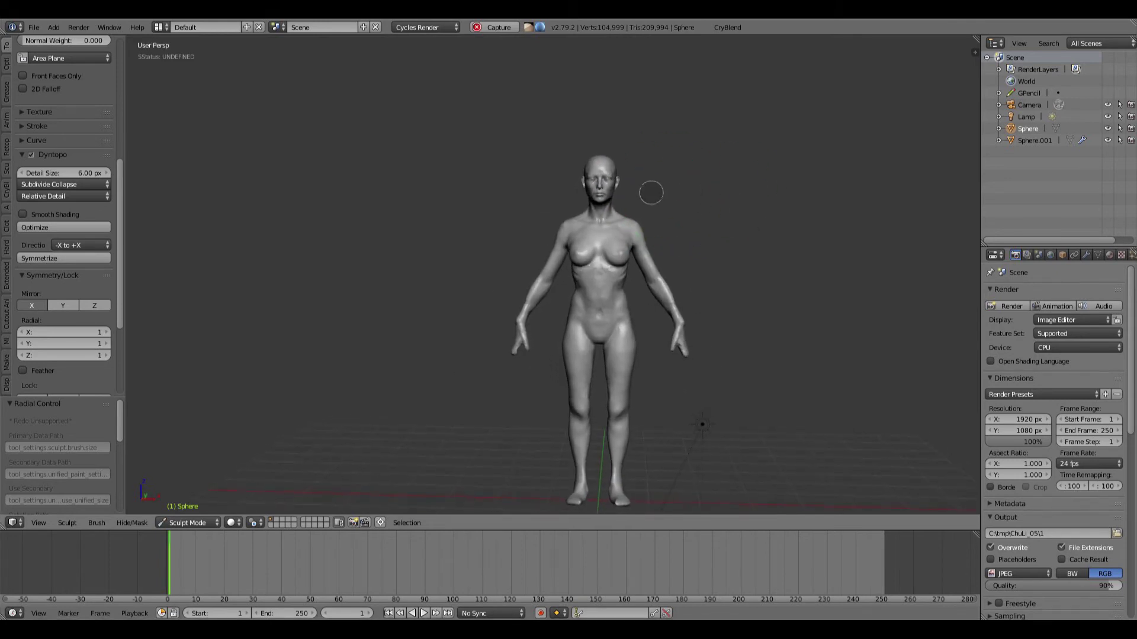
{"action": "scroll", "coordinate": [652, 193], "scroll_direction": "up", "scroll_amount": 6}
{"action": "scroll", "coordinate": [633, 170], "scroll_direction": "down", "scroll_amount": 3}
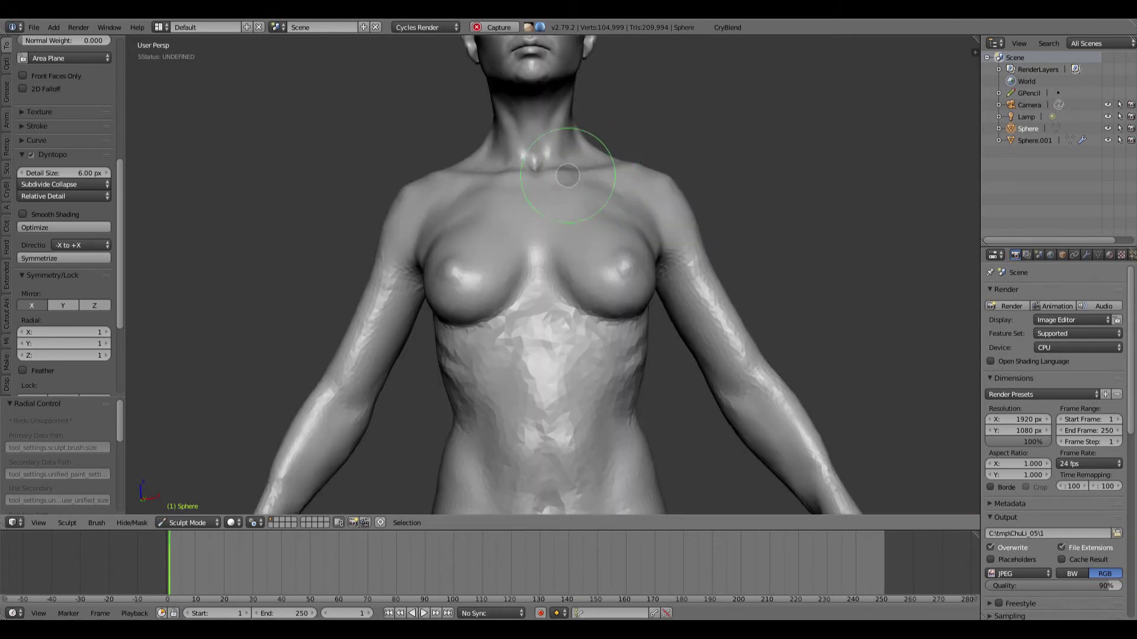
{"action": "middle_click_drag", "start_coordinate": [633, 170], "coordinate": [527, 261]}
{"action": "scroll", "coordinate": [591, 211], "scroll_direction": "down", "scroll_amount": 5}
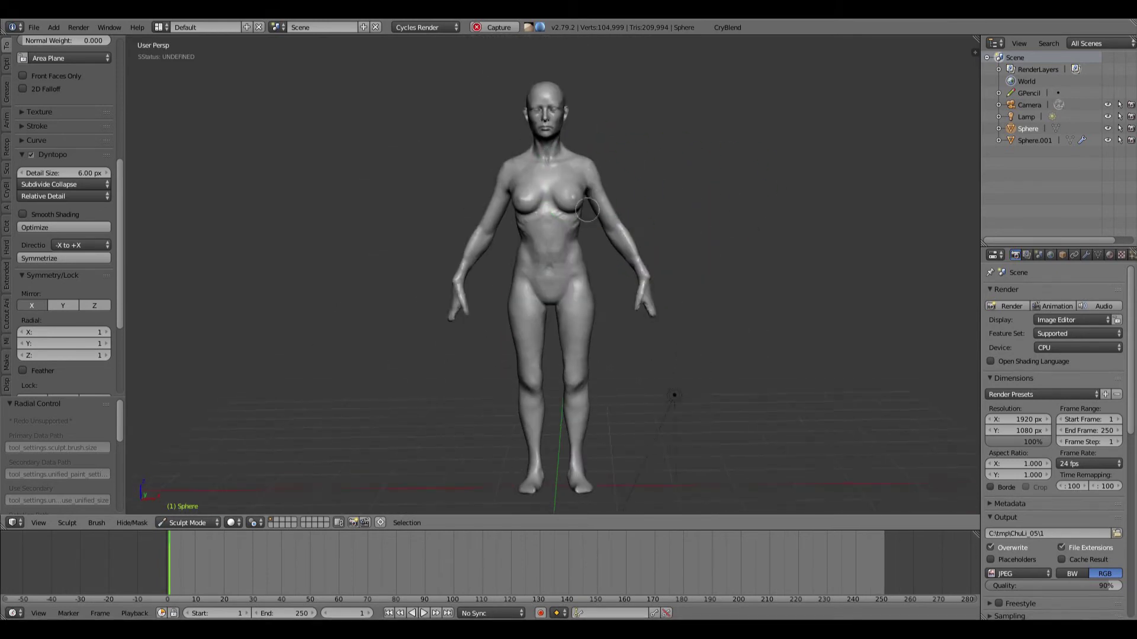
{"action": "scroll", "coordinate": [588, 209], "scroll_direction": "up", "scroll_amount": 3}
{"action": "middle_click_drag", "start_coordinate": [587, 209], "coordinate": [527, 237]}
{"action": "middle_click_drag", "start_coordinate": [527, 332], "coordinate": [533, 213], "text": "shift"}
{"action": "middle_click_drag", "start_coordinate": [485, 261], "coordinate": [548, 269]}
Build up the knees with the Clay brush and smooth the surface around the kneecaps
{"action": "key", "text": "c"}
{"action": "scroll", "coordinate": [548, 269], "scroll_direction": "up", "scroll_amount": 5}
{"action": "middle_click_drag", "start_coordinate": [576, 335], "coordinate": [660, 334]}
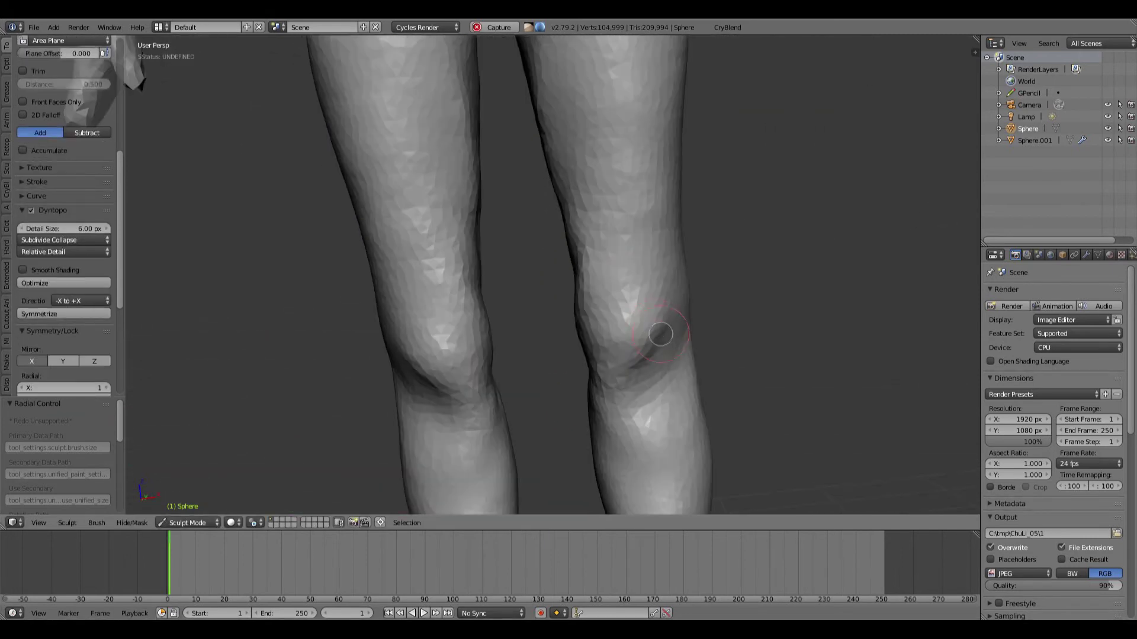
{"action": "left_click_drag", "start_coordinate": [647, 372], "coordinate": [636, 384]}
{"action": "middle_click_drag", "start_coordinate": [550, 331], "coordinate": [627, 340]}
{"action": "mouse_move", "coordinate": [552, 299]}
{"action": "middle_mouse_down"}
{"action": "mouse_move", "coordinate": [549, 328]}
{"action": "mouse_move", "coordinate": [539, 180]}
{"action": "middle_mouse_up"}
{"action": "left_click_drag", "start_coordinate": [541, 380], "coordinate": [550, 394], "text": "shift"}
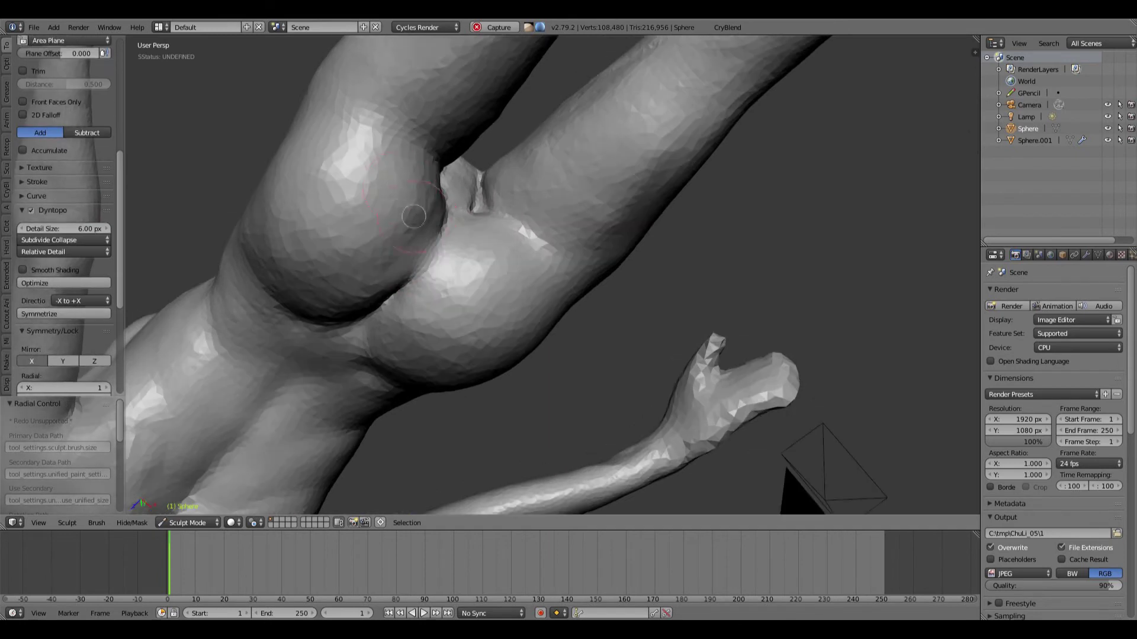
Deepen the cleft between the buttocks with the Crease brush set to subtract
{"action": "key", "text": "shift+c"}
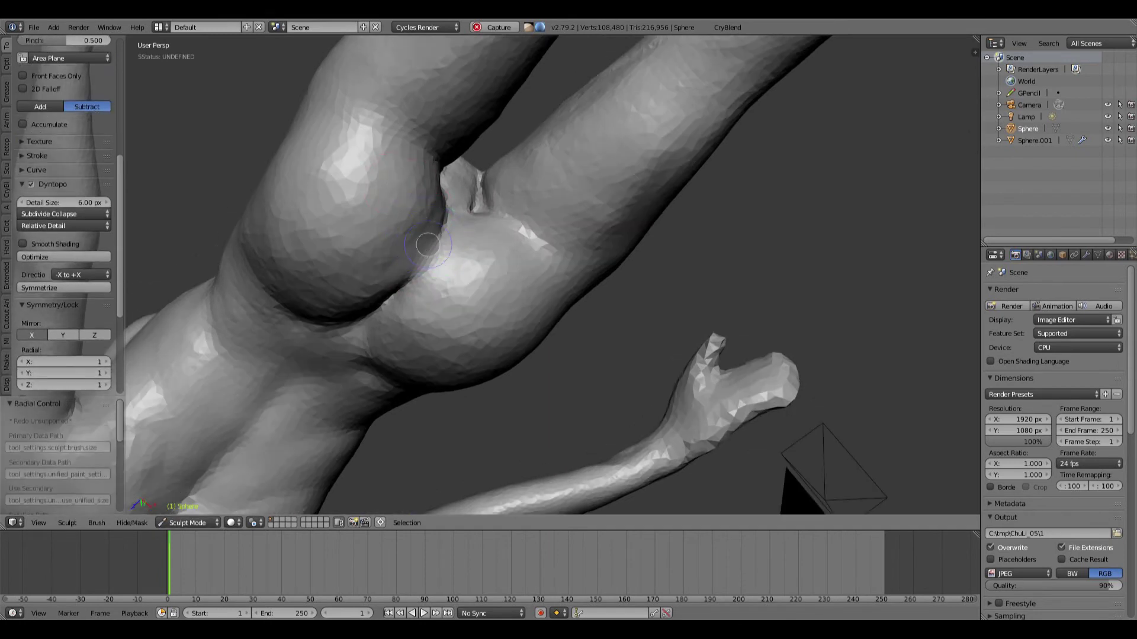
{"action": "middle_click_drag", "start_coordinate": [428, 245], "coordinate": [457, 231]}
{"action": "scroll", "coordinate": [457, 231], "scroll_direction": "up", "scroll_amount": 2}
{"action": "scroll", "coordinate": [407, 291], "scroll_direction": "up", "scroll_amount": 2}
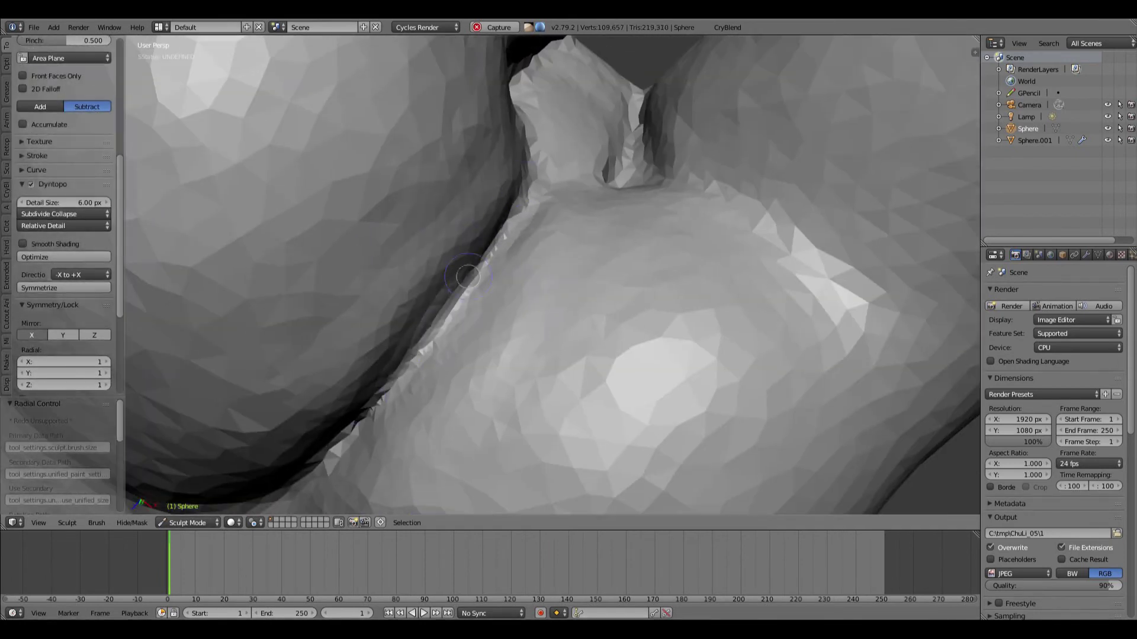
{"action": "left_click_drag", "start_coordinate": [399, 363], "coordinate": [384, 387]}
{"action": "scroll", "coordinate": [429, 233], "scroll_direction": "down", "scroll_amount": 7}
{"action": "mouse_move", "coordinate": [428, 233]}
{"action": "middle_mouse_down"}
{"action": "mouse_move", "coordinate": [530, 159]}
{"action": "mouse_move", "coordinate": [436, 167]}
{"action": "mouse_move", "coordinate": [450, 212]}
{"action": "mouse_move", "coordinate": [462, 178]}
{"action": "mouse_move", "coordinate": [458, 254]}
{"action": "middle_mouse_up"}
{"action": "scroll", "coordinate": [450, 212], "scroll_direction": "down", "scroll_amount": 3}
{"action": "scroll", "coordinate": [315, 368], "scroll_direction": "up", "scroll_amount": 7}
{"action": "middle_click_drag", "start_coordinate": [315, 368], "coordinate": [485, 216], "text": "shift"}
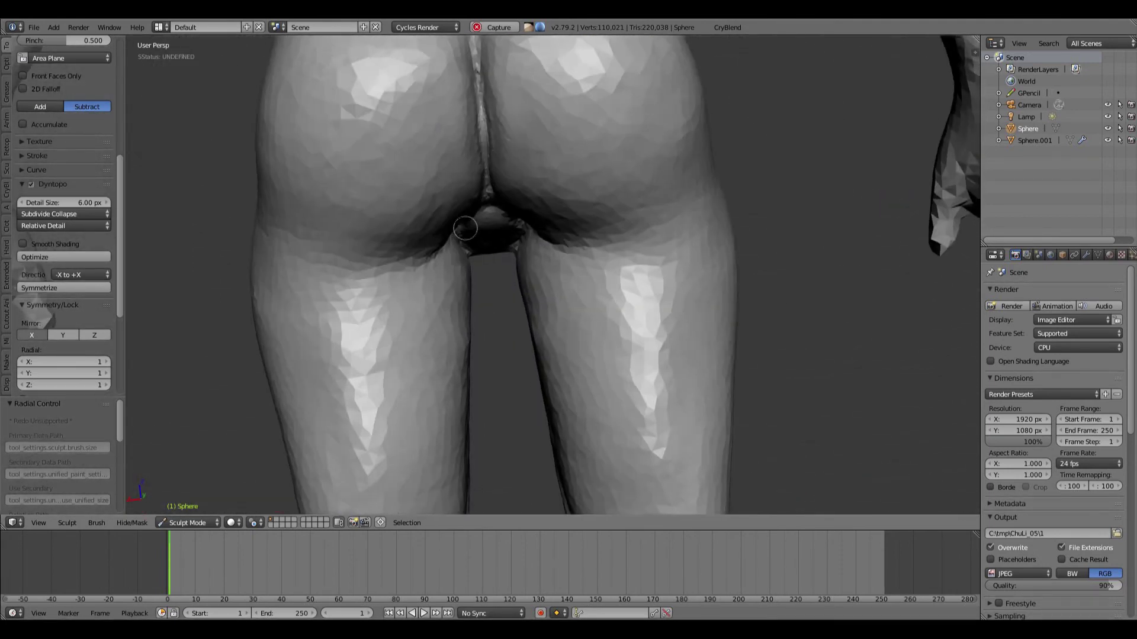
Adjust the lower buttocks and the tops of the inner thighs with the Grab brush from behind
{"action": "key", "text": "g"}
{"action": "key", "text": "f"}
{"action": "left_click", "coordinate": [530, 174]}
{"action": "middle_click_drag", "start_coordinate": [491, 109], "coordinate": [548, 206]}
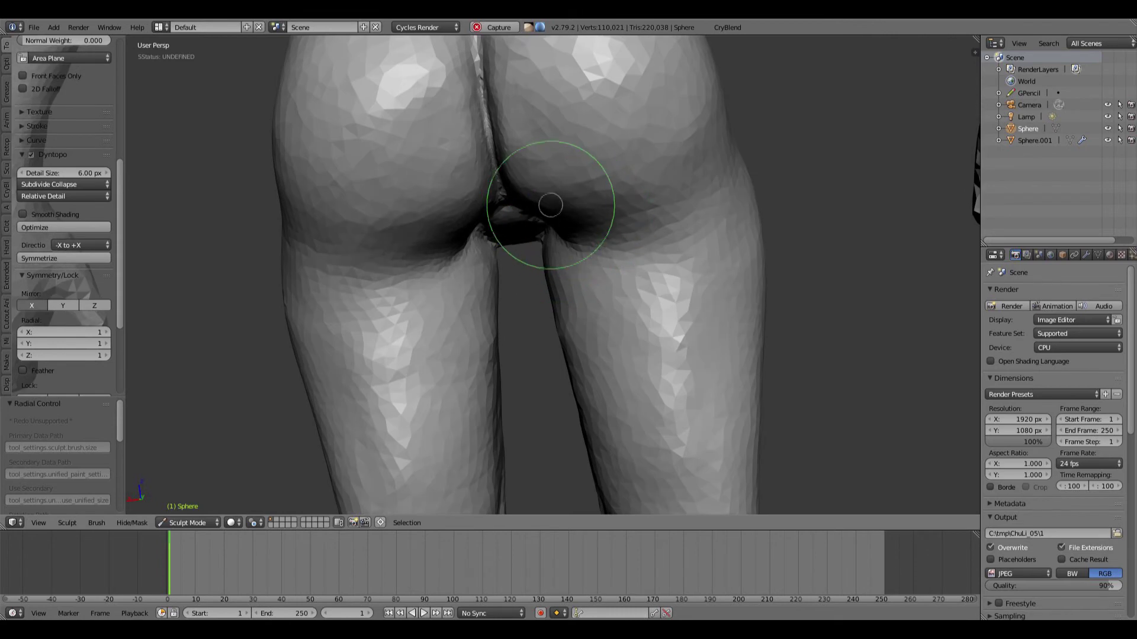
{"action": "scroll", "coordinate": [550, 205], "scroll_direction": "down", "scroll_amount": 6}
{"action": "scroll", "coordinate": [625, 197], "scroll_direction": "up", "scroll_amount": 3}
{"action": "middle_click_drag", "start_coordinate": [524, 217], "coordinate": [435, 234]}
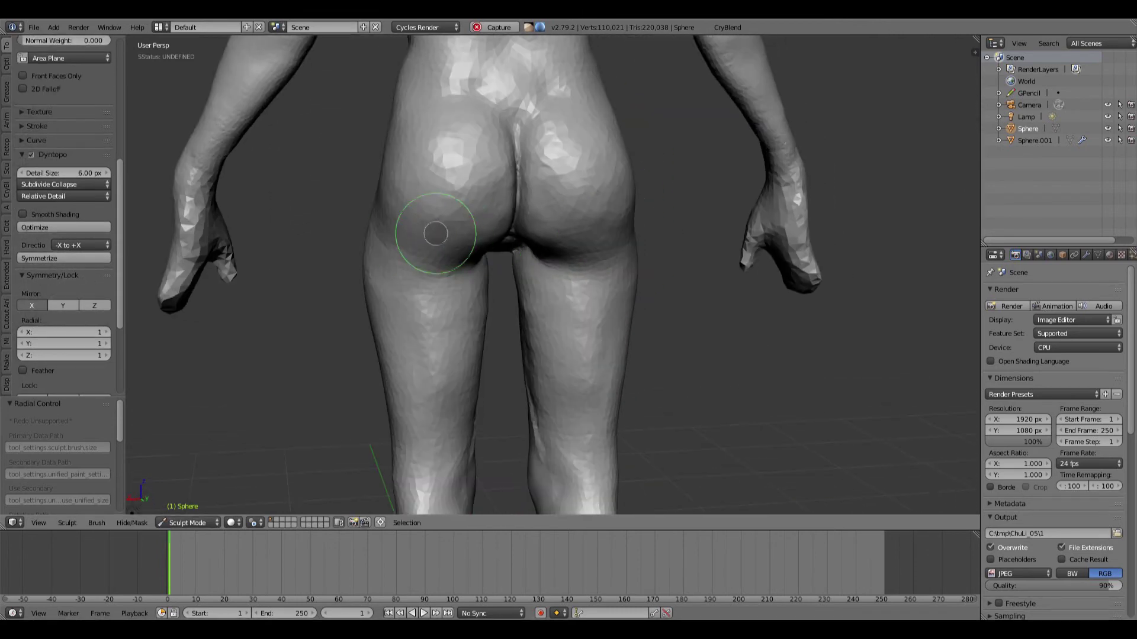
{"action": "middle_click_drag", "start_coordinate": [499, 195], "coordinate": [634, 163]}
{"action": "scroll", "coordinate": [640, 156], "scroll_direction": "down", "scroll_amount": 4}
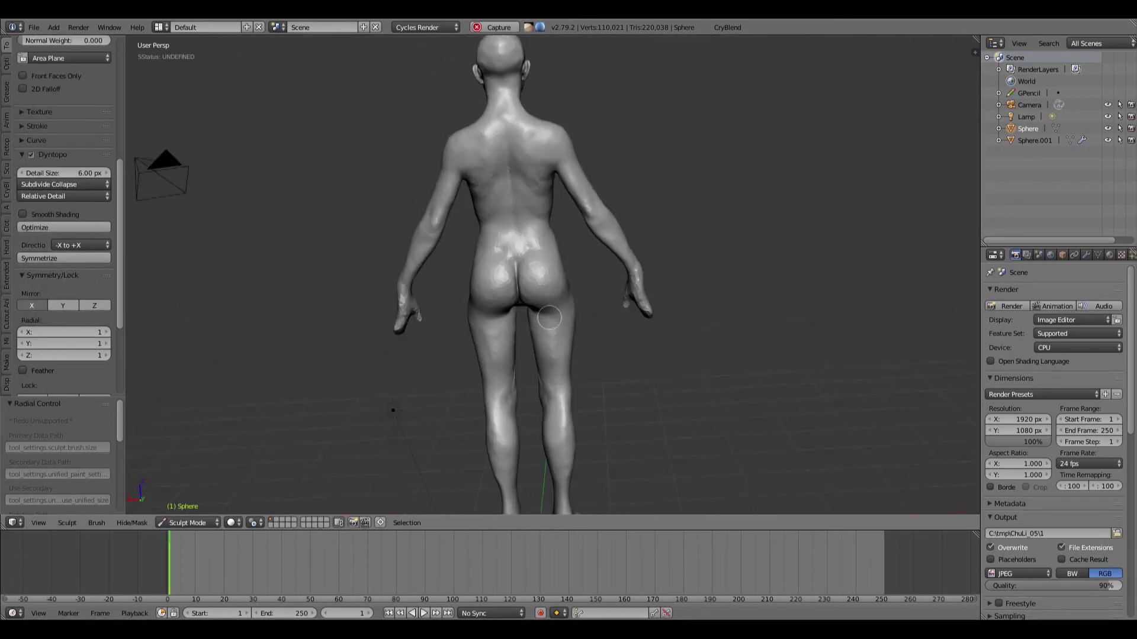
Adjust the outline of the knees and lower legs with the Grab brush from the front
{"action": "mouse_move", "coordinate": [393, 411]}
{"action": "middle_mouse_down"}
{"action": "mouse_move", "coordinate": [533, 356]}
{"action": "mouse_move", "coordinate": [695, 229]}
{"action": "mouse_move", "coordinate": [347, 314]}
{"action": "mouse_move", "coordinate": [654, 221]}
{"action": "mouse_move", "coordinate": [576, 282]}
{"action": "mouse_move", "coordinate": [616, 363]}
{"action": "middle_mouse_up"}
{"action": "scroll", "coordinate": [521, 308], "scroll_direction": "up", "scroll_amount": 4}
{"action": "middle_click_drag", "start_coordinate": [522, 309], "coordinate": [536, 305]}
{"action": "mouse_move", "coordinate": [548, 254]}
{"action": "left_mouse_down", "text": "shift"}
{"action": "mouse_move", "coordinate": [556, 234]}
{"action": "mouse_move", "coordinate": [546, 343]}
{"action": "left_mouse_up", "text": "shift"}
{"action": "middle_click_drag", "start_coordinate": [477, 375], "coordinate": [480, 307]}
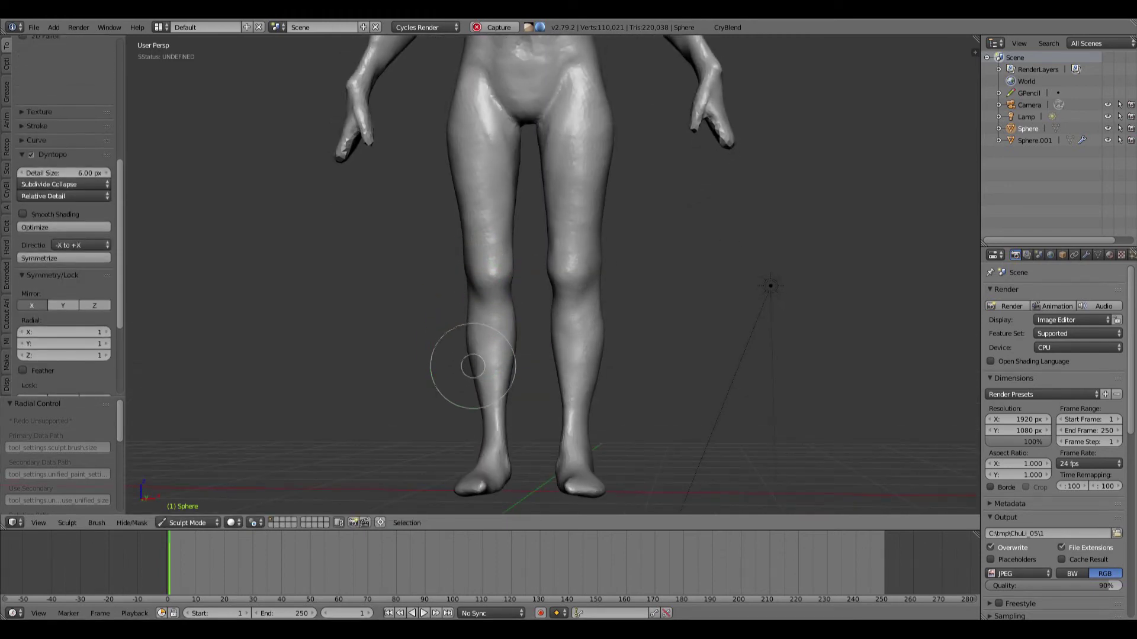
{"action": "scroll", "coordinate": [470, 301], "scroll_direction": "down", "scroll_amount": 4}
{"action": "scroll", "coordinate": [505, 190], "scroll_direction": "up", "scroll_amount": 5}
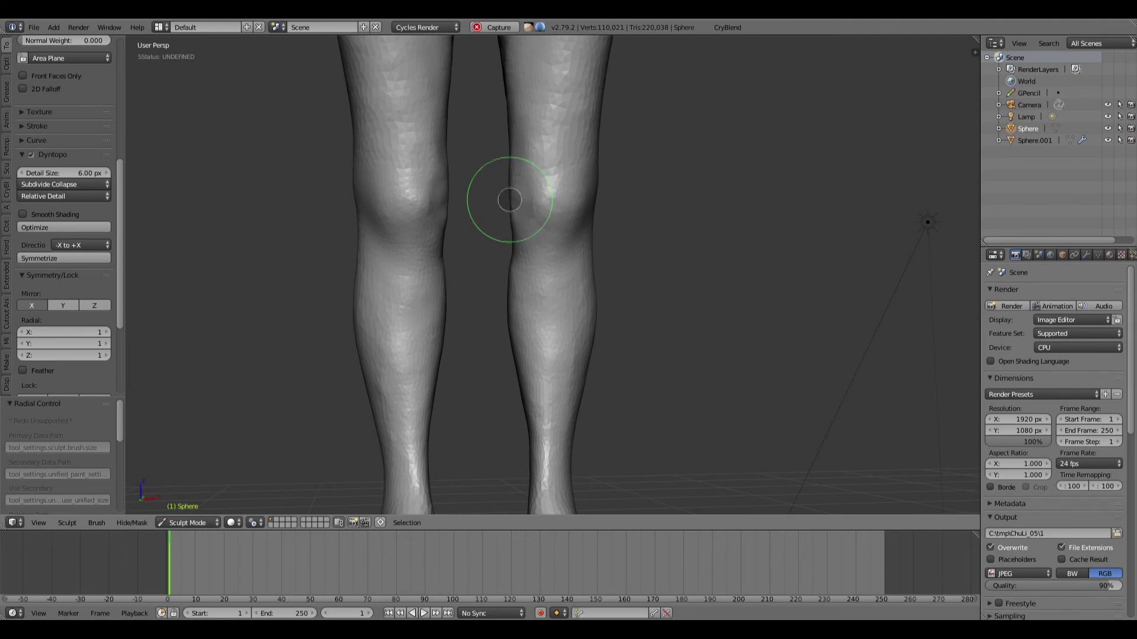
{"action": "scroll", "coordinate": [495, 198], "scroll_direction": "down", "scroll_amount": 4}
{"action": "scroll", "coordinate": [499, 271], "scroll_direction": "up", "scroll_amount": 4}
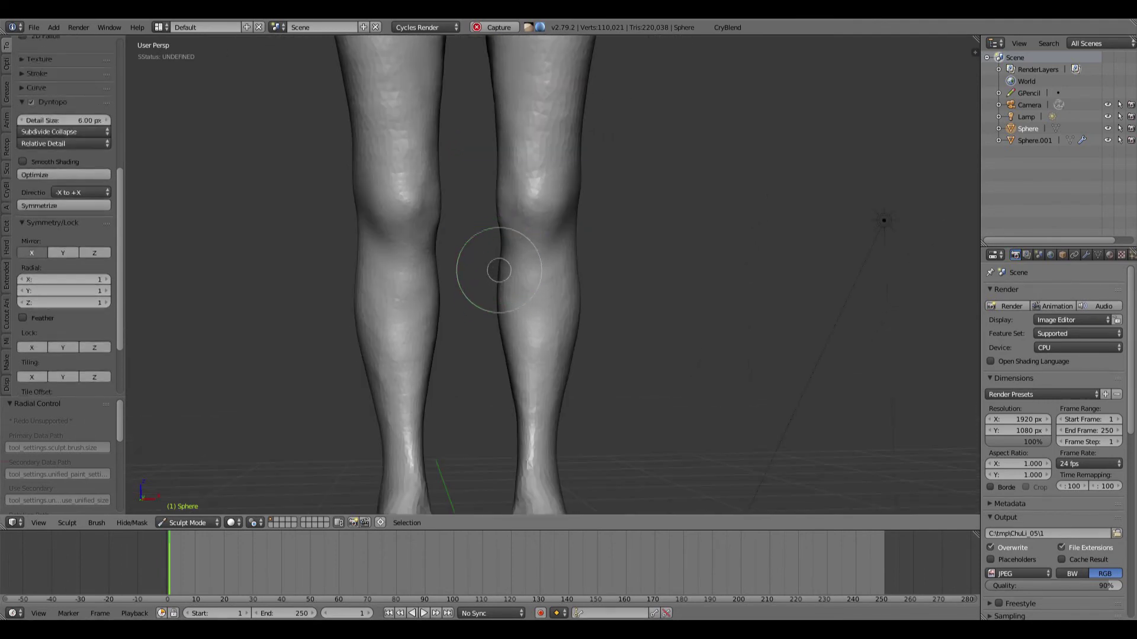
Refine the shape of the calves and legs with a resized Grab brush
{"action": "left_click_drag", "start_coordinate": [499, 270], "coordinate": [499, 343], "text": "shift"}
{"action": "key", "text": "f"}
{"action": "left_click", "coordinate": [590, 299]}
{"action": "scroll", "coordinate": [580, 325], "scroll_direction": "down", "scroll_amount": 4}
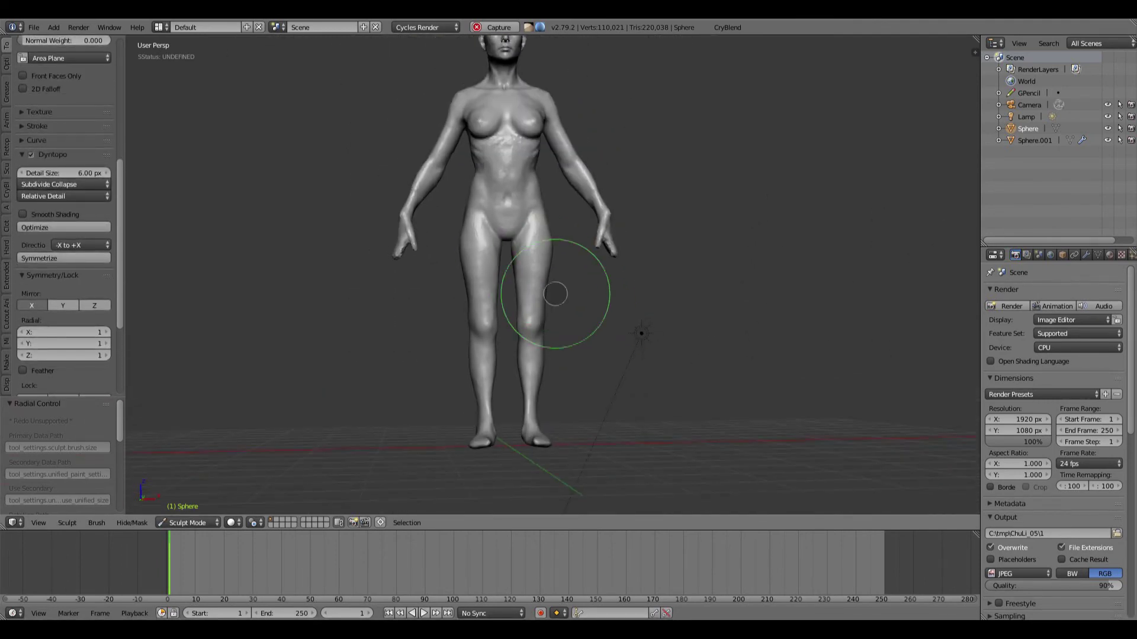
Build up and smooth the backs of the upper thighs below the buttocks with the Clay brush
{"action": "middle_click_drag", "start_coordinate": [553, 297], "coordinate": [464, 287]}
{"action": "scroll", "coordinate": [609, 289], "scroll_direction": "up", "scroll_amount": 4}
{"action": "middle_click_drag", "start_coordinate": [610, 289], "coordinate": [622, 237]}
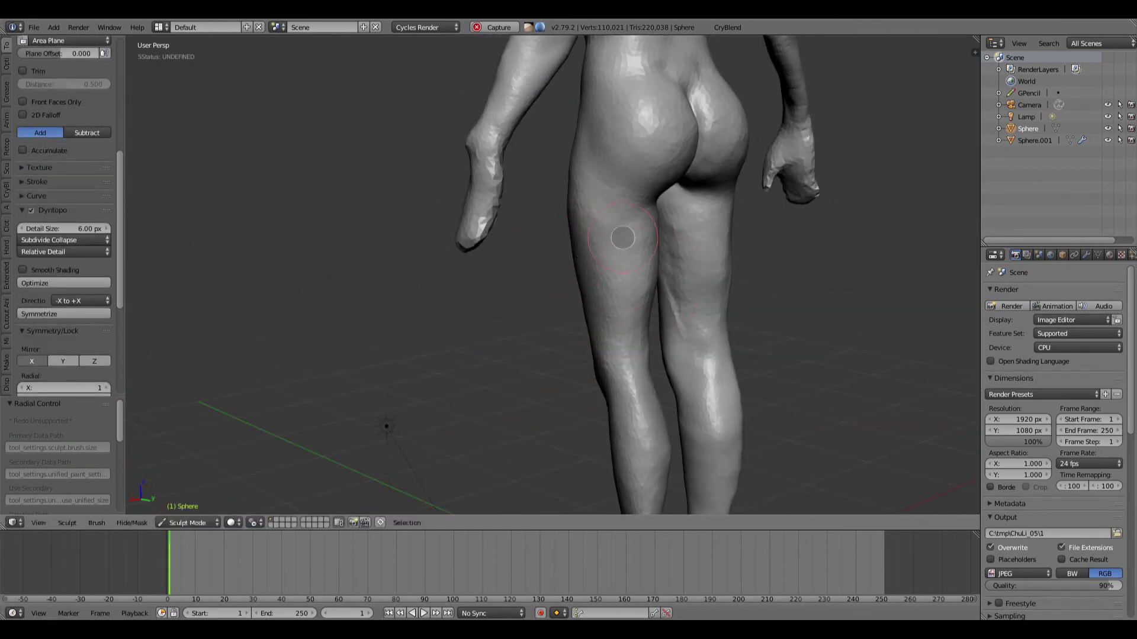
{"action": "mouse_move", "coordinate": [699, 273]}
{"action": "left_mouse_down", "text": "shift"}
{"action": "mouse_move", "coordinate": [734, 264]}
{"action": "mouse_move", "coordinate": [723, 208]}
{"action": "mouse_move", "coordinate": [734, 241]}
{"action": "left_mouse_up", "text": "shift"}
{"action": "mouse_move", "coordinate": [734, 241]}
{"action": "middle_mouse_down"}
{"action": "mouse_move", "coordinate": [617, 236]}
{"action": "mouse_move", "coordinate": [614, 211]}
{"action": "mouse_move", "coordinate": [675, 241]}
{"action": "mouse_move", "coordinate": [604, 252]}
{"action": "middle_mouse_up"}
{"action": "mouse_move", "coordinate": [647, 196]}
{"action": "middle_mouse_down", "text": "ctrl"}
{"action": "mouse_move", "coordinate": [646, 176]}
{"action": "mouse_move", "coordinate": [687, 225]}
{"action": "middle_mouse_up", "text": "ctrl"}
{"action": "left_click_drag", "start_coordinate": [687, 225], "coordinate": [690, 228], "text": "shift"}
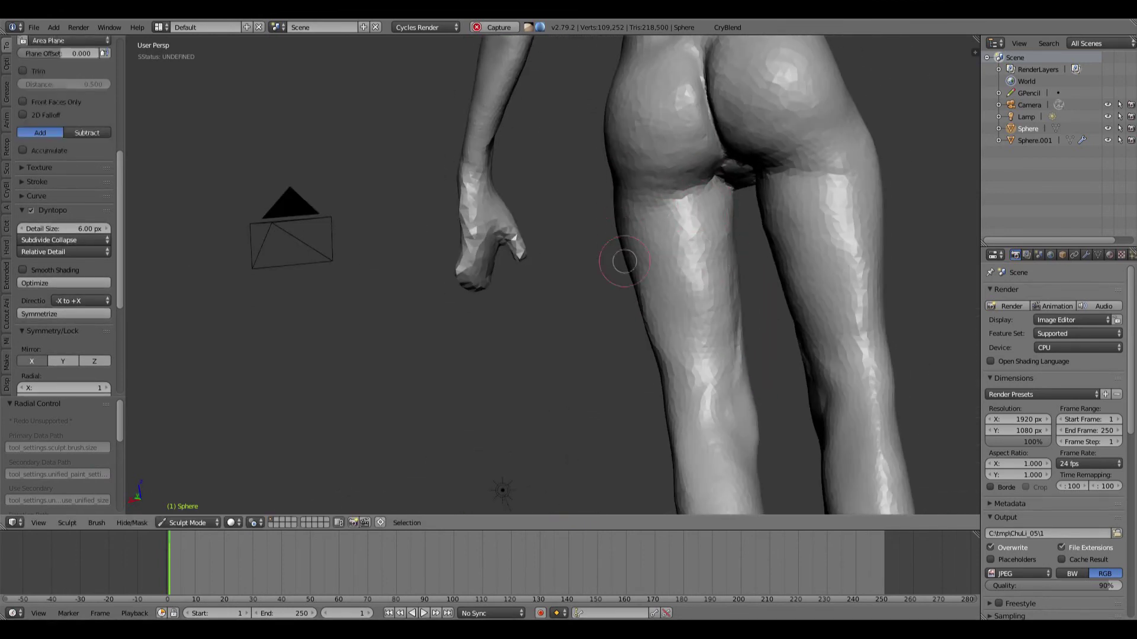
Build up the tendons at the backs of the knees with Clay strokes running down to the calves
{"action": "scroll", "coordinate": [635, 343], "scroll_direction": "down", "scroll_amount": 4}
{"action": "left_click_drag", "start_coordinate": [680, 314], "coordinate": [708, 376], "text": "shift"}
{"action": "middle_click_drag", "start_coordinate": [708, 375], "coordinate": [653, 361]}
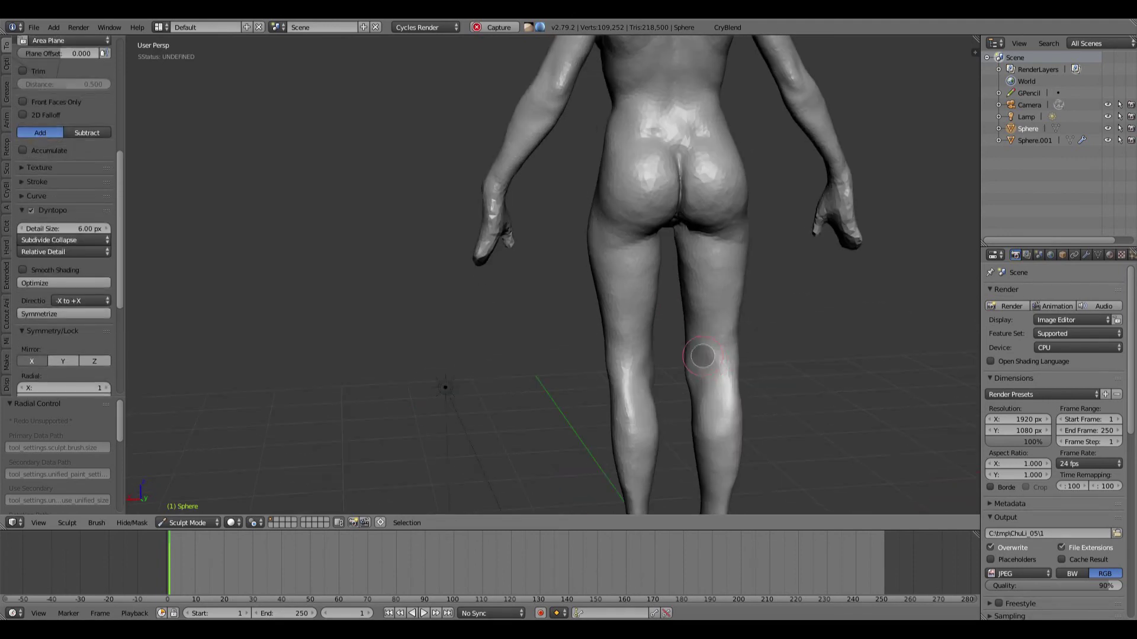
{"action": "scroll", "coordinate": [704, 377], "scroll_direction": "up", "scroll_amount": 4}
{"action": "left_click_drag", "start_coordinate": [701, 339], "coordinate": [690, 414]}
{"action": "middle_click_drag", "start_coordinate": [690, 414], "coordinate": [711, 385]}
{"action": "left_click_drag", "start_coordinate": [687, 374], "coordinate": [684, 436]}
{"action": "mouse_move", "coordinate": [683, 424]}
{"action": "middle_mouse_down"}
{"action": "mouse_move", "coordinate": [614, 340]}
{"action": "mouse_move", "coordinate": [578, 337]}
{"action": "middle_mouse_up"}
{"action": "left_click_drag", "start_coordinate": [730, 379], "coordinate": [723, 418]}
{"action": "middle_click_drag", "start_coordinate": [724, 419], "coordinate": [681, 403]}
{"action": "left_click_drag", "start_coordinate": [729, 355], "coordinate": [727, 396]}
{"action": "middle_click_drag", "start_coordinate": [736, 352], "coordinate": [732, 376]}
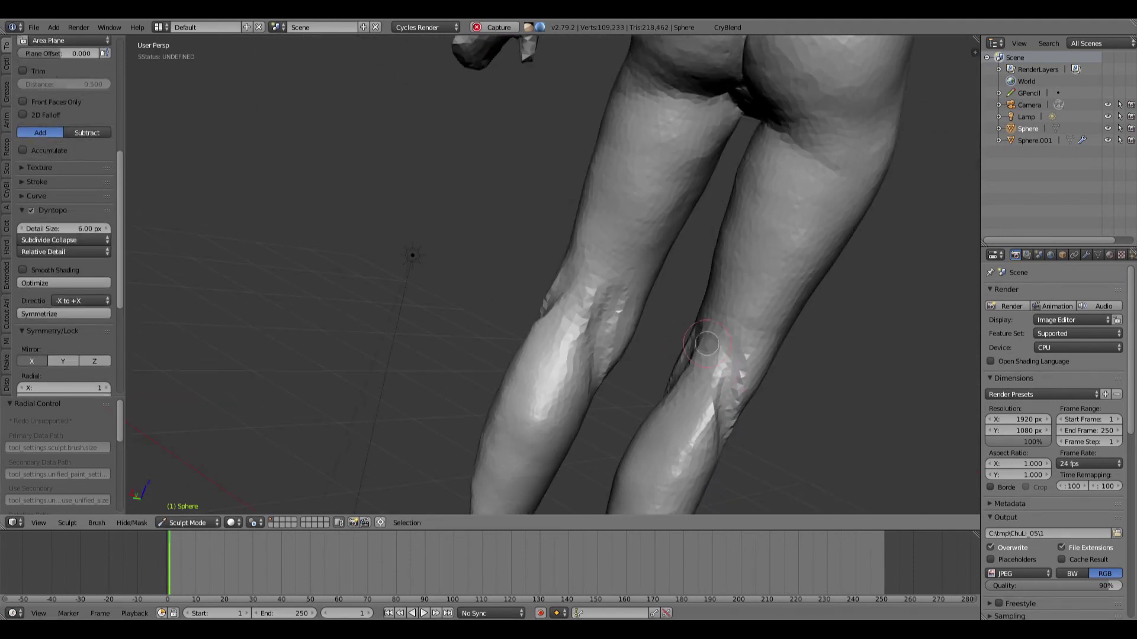
Smooth the new clay at the backs of the knees and the upper calves
{"action": "left_click_drag", "start_coordinate": [704, 346], "coordinate": [721, 426], "text": "shift"}
{"action": "mouse_move", "coordinate": [721, 427]}
{"action": "middle_mouse_down"}
{"action": "mouse_move", "coordinate": [612, 297]}
{"action": "mouse_move", "coordinate": [626, 351]}
{"action": "mouse_move", "coordinate": [592, 331]}
{"action": "middle_mouse_up"}
{"action": "left_click_drag", "start_coordinate": [592, 332], "coordinate": [566, 418], "text": "shift"}
{"action": "middle_click_drag", "start_coordinate": [566, 418], "coordinate": [407, 274]}
Examine the whole figure from the front and the side, checking the fronts of the thighs and knees
{"action": "scroll", "coordinate": [406, 274], "scroll_direction": "down", "scroll_amount": 3}
{"action": "key", "text": "KP_1"}
{"action": "scroll", "coordinate": [660, 210], "scroll_direction": "down", "scroll_amount": 2}
{"action": "scroll", "coordinate": [661, 210], "scroll_direction": "down", "scroll_amount": 2}
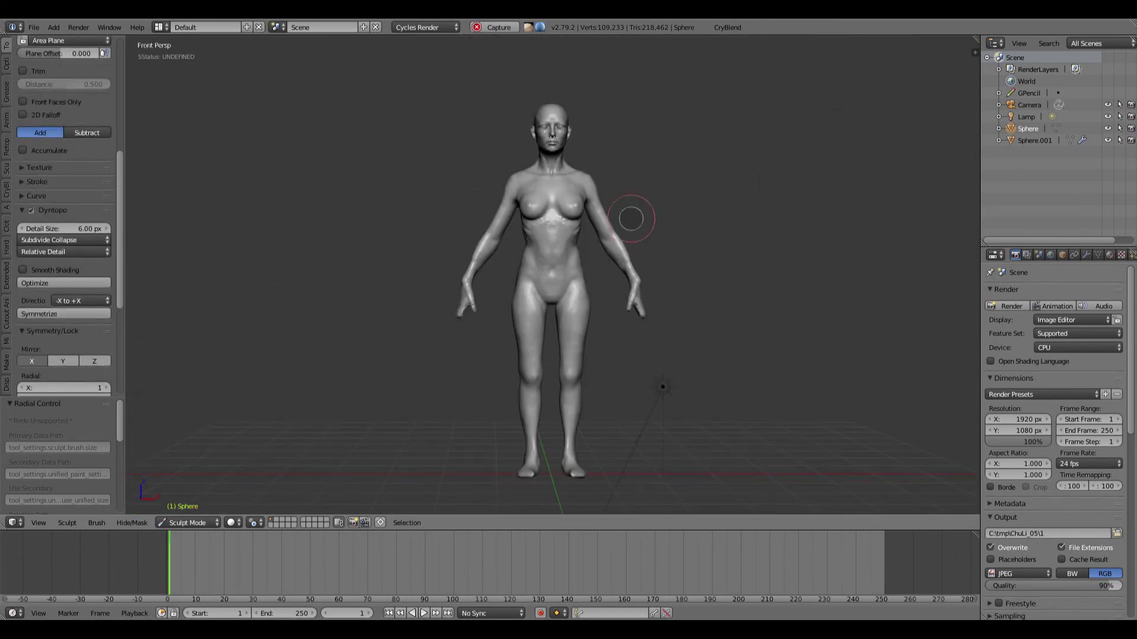
{"action": "middle_click_drag", "start_coordinate": [629, 221], "coordinate": [621, 286]}
{"action": "scroll", "coordinate": [621, 286], "scroll_direction": "up", "scroll_amount": 3}
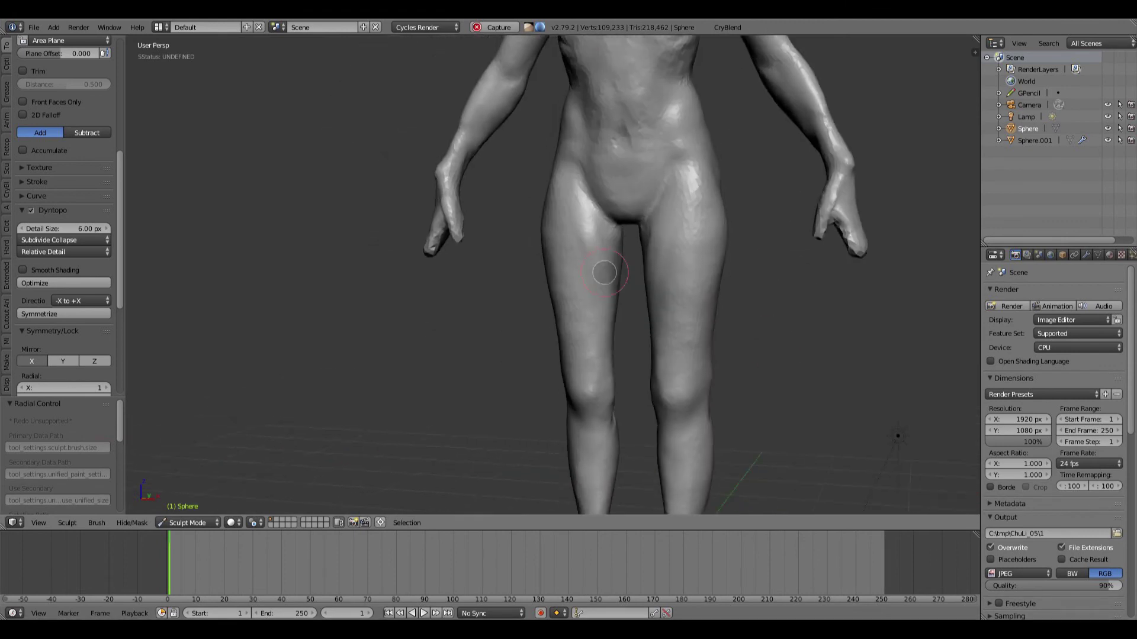
{"action": "middle_click_drag", "start_coordinate": [524, 306], "coordinate": [539, 257]}
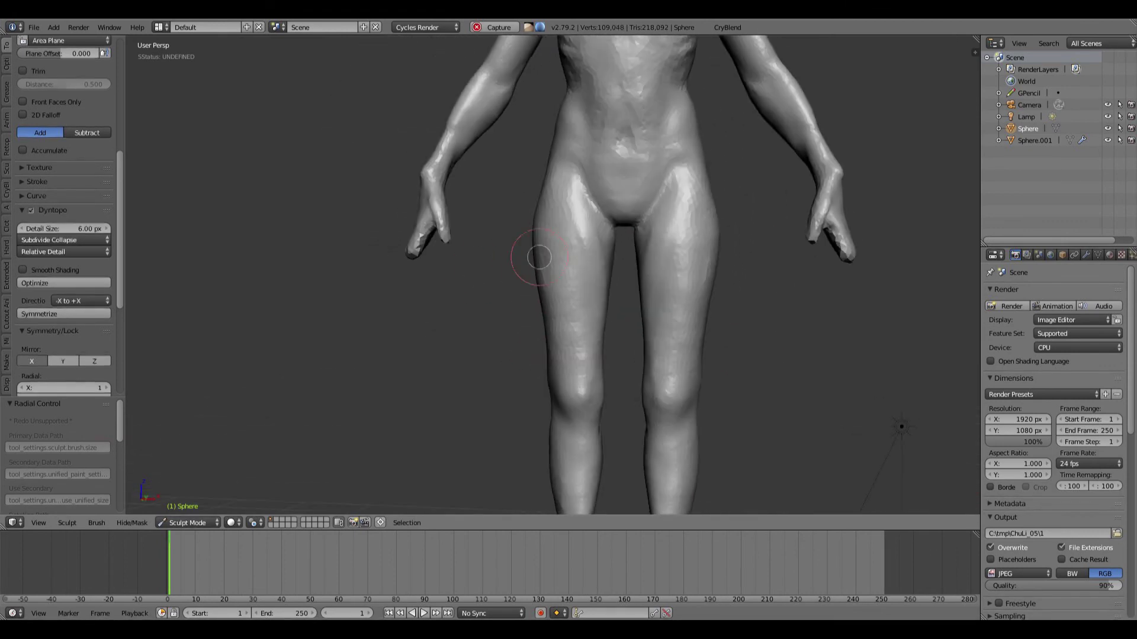
{"action": "scroll", "coordinate": [720, 234], "scroll_direction": "down", "scroll_amount": 3}
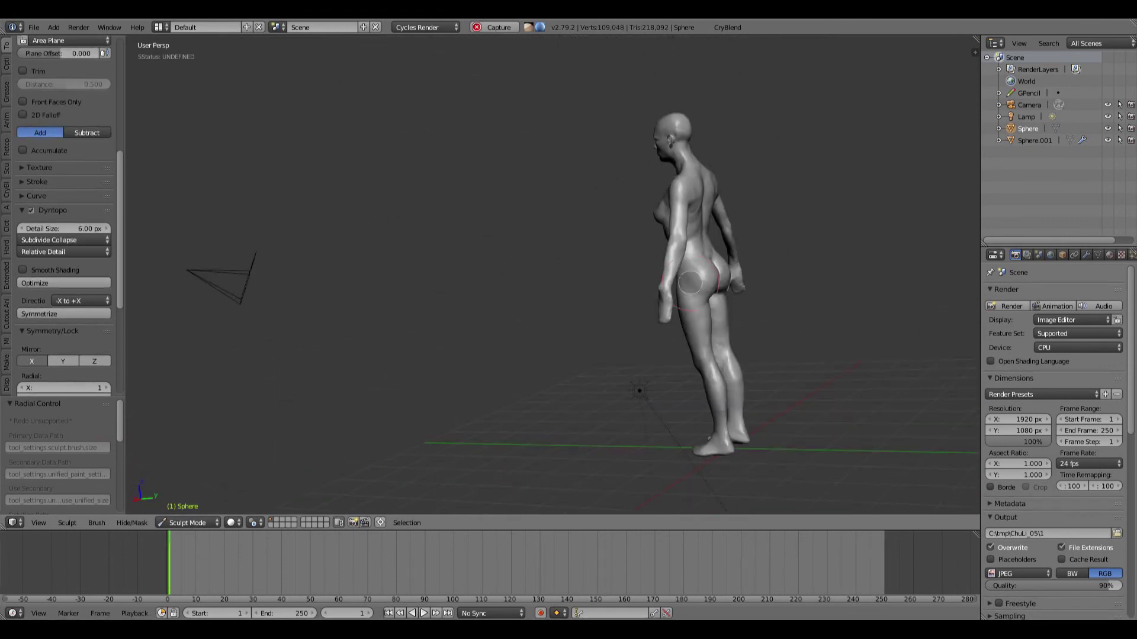
Examine the hips, pelvis and groin up close from several front and three-quarter angles
{"action": "middle_click_drag", "start_coordinate": [690, 283], "coordinate": [314, 264]}
{"action": "scroll", "coordinate": [617, 324], "scroll_direction": "up", "scroll_amount": 5}
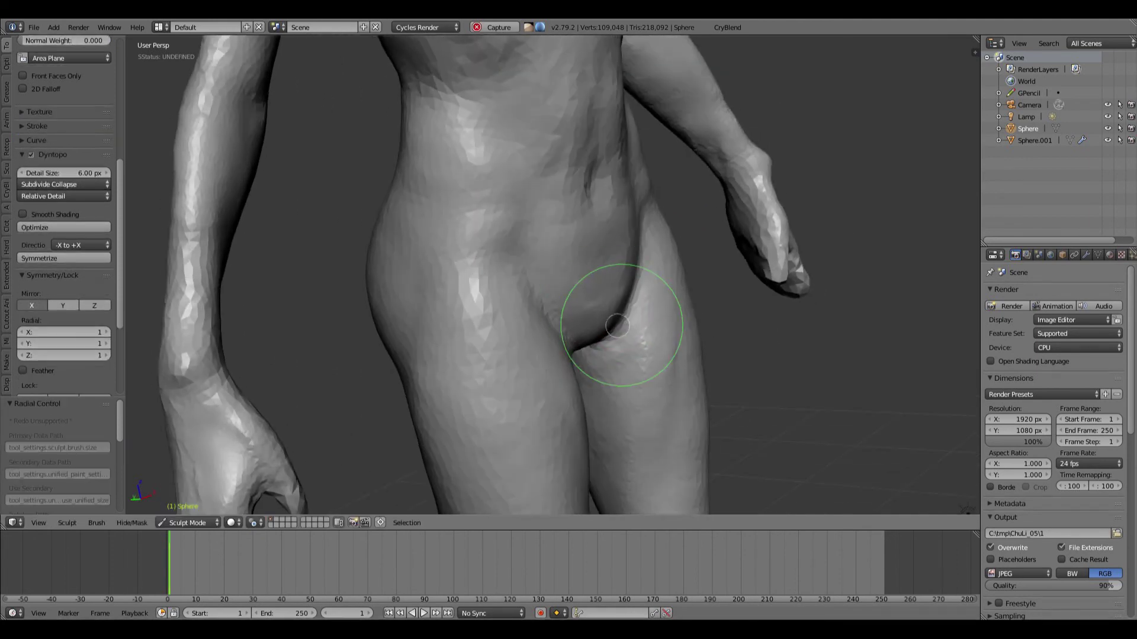
{"action": "middle_click_drag", "start_coordinate": [584, 328], "coordinate": [638, 293]}
{"action": "middle_click_drag", "start_coordinate": [676, 234], "coordinate": [617, 341]}
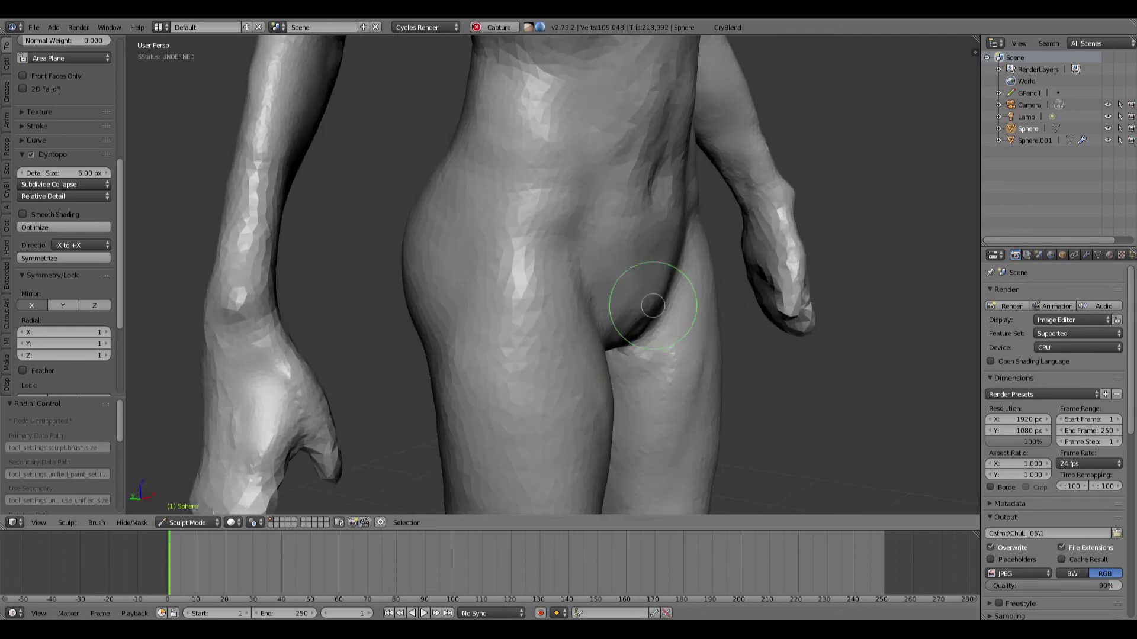
{"action": "middle_click_drag", "start_coordinate": [653, 306], "coordinate": [602, 295]}
{"action": "scroll", "coordinate": [626, 281], "scroll_direction": "down", "scroll_amount": 6}
{"action": "scroll", "coordinate": [617, 259], "scroll_direction": "up", "scroll_amount": 6}
{"action": "middle_click_drag", "start_coordinate": [635, 332], "coordinate": [618, 308]}
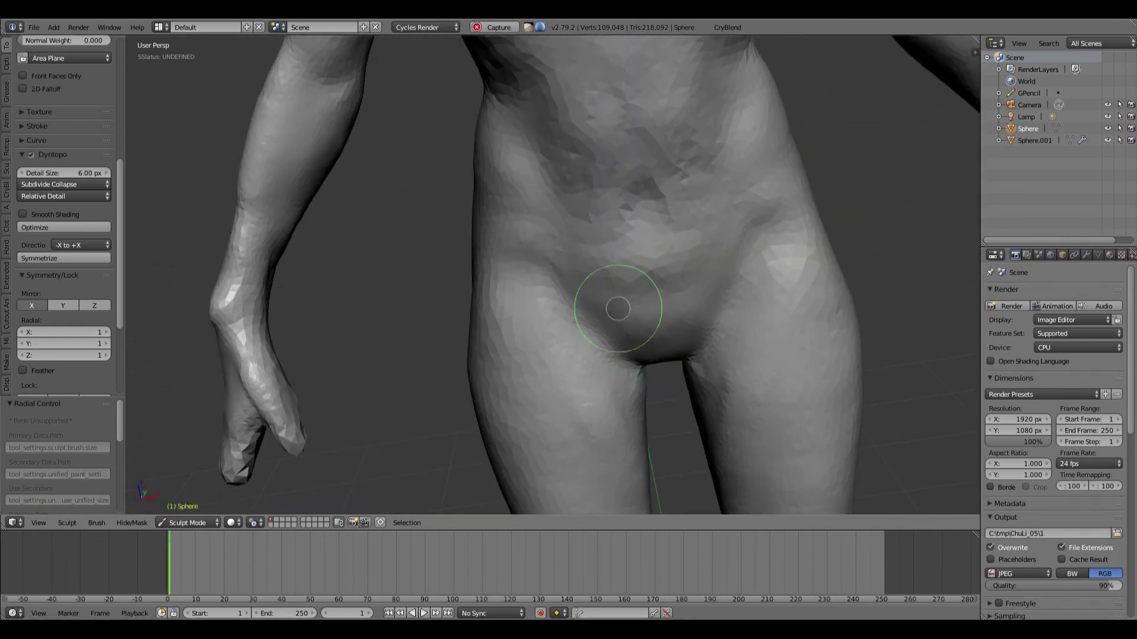
{"action": "scroll", "coordinate": [590, 336], "scroll_direction": "down", "scroll_amount": 8}
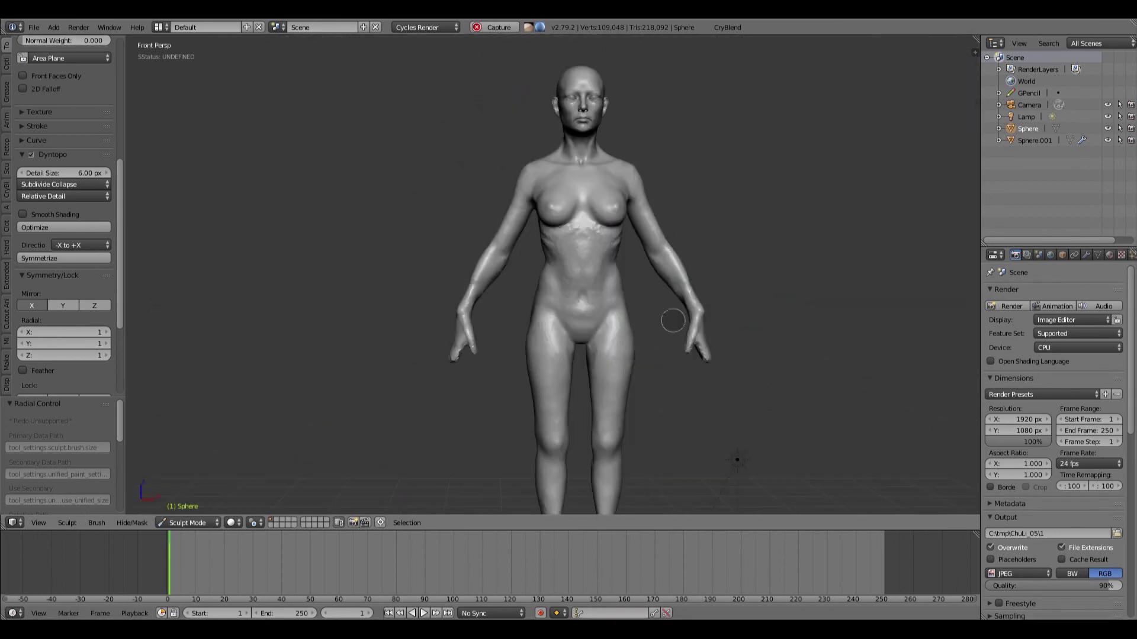
Resize the Grab brush over the face and examine the nose, cheek and lips in profile, finishing with the whole figure
{"action": "key", "text": "KP_1"}
{"action": "scroll", "coordinate": [614, 355], "scroll_direction": "up", "scroll_amount": 9}
{"action": "mouse_move", "coordinate": [618, 314]}
{"action": "middle_mouse_down", "text": "shift"}
{"action": "mouse_move", "coordinate": [614, 355]}
{"action": "mouse_move", "coordinate": [538, 317]}
{"action": "mouse_move", "coordinate": [548, 349]}
{"action": "mouse_move", "coordinate": [681, 368]}
{"action": "mouse_move", "coordinate": [680, 236]}
{"action": "mouse_move", "coordinate": [691, 269]}
{"action": "mouse_move", "coordinate": [599, 266]}
{"action": "middle_mouse_up", "text": "shift"}
{"action": "scroll", "coordinate": [552, 307], "scroll_direction": "up", "scroll_amount": 6}
{"action": "scroll", "coordinate": [600, 266], "scroll_direction": "up", "scroll_amount": 2}
{"action": "key", "text": "f"}
{"action": "left_click", "coordinate": [586, 271]}
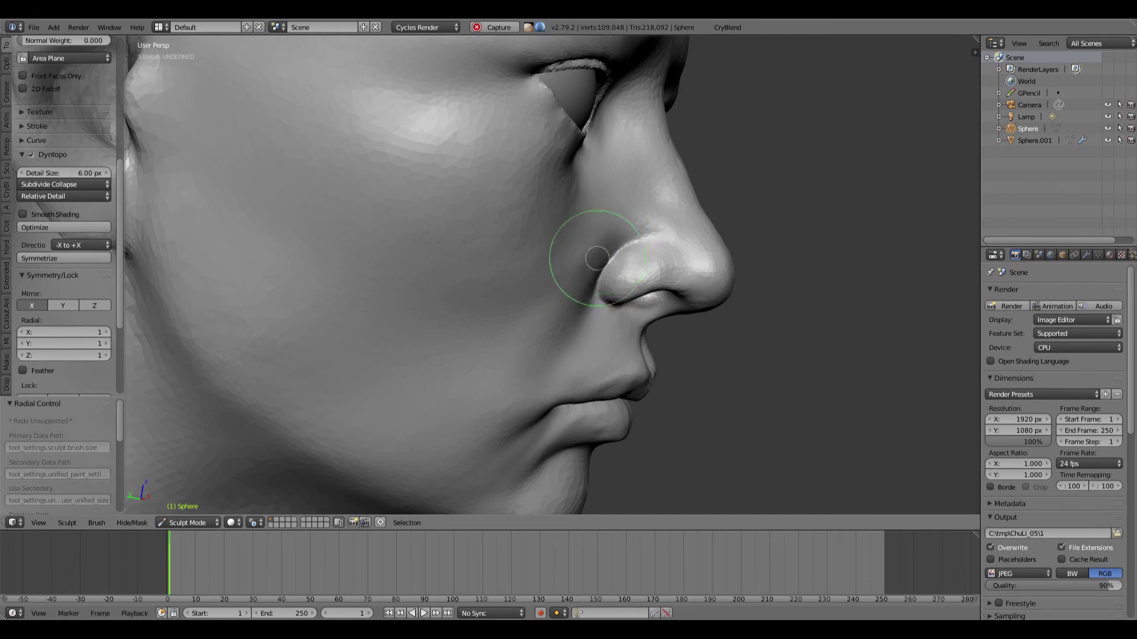
{"action": "middle_click_drag", "start_coordinate": [621, 226], "coordinate": [363, 305]}
{"action": "scroll", "coordinate": [363, 305], "scroll_direction": "down", "scroll_amount": 5}
{"action": "middle_click_drag", "start_coordinate": [640, 248], "coordinate": [614, 175]}
{"action": "scroll", "coordinate": [589, 243], "scroll_direction": "down", "scroll_amount": 4}
{"action": "scroll", "coordinate": [653, 270], "scroll_direction": "down", "scroll_amount": 4}
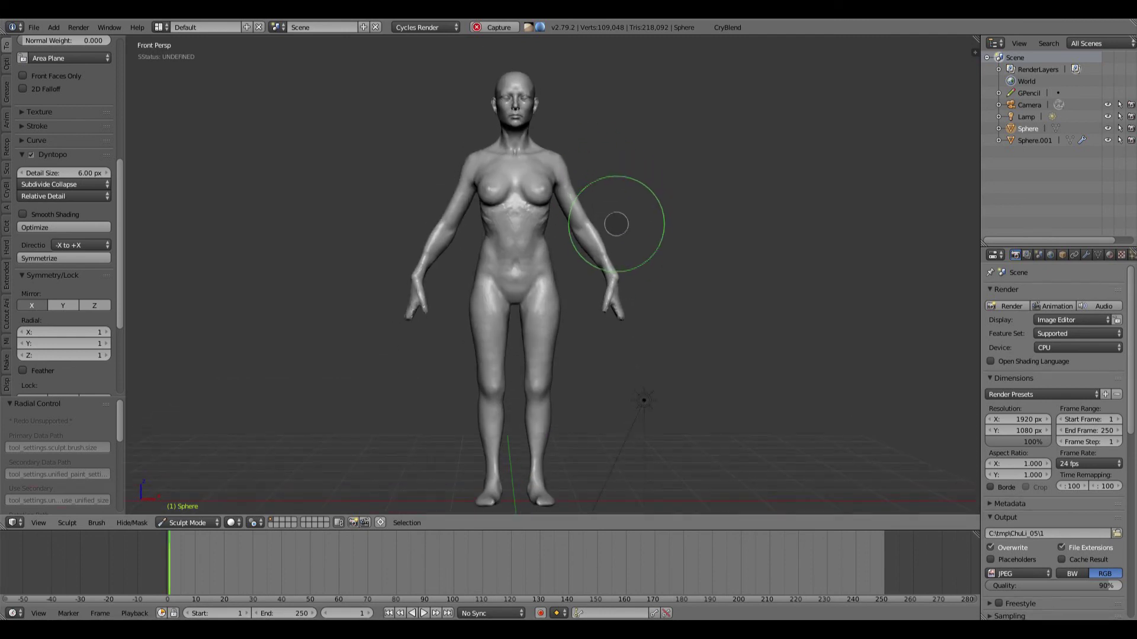